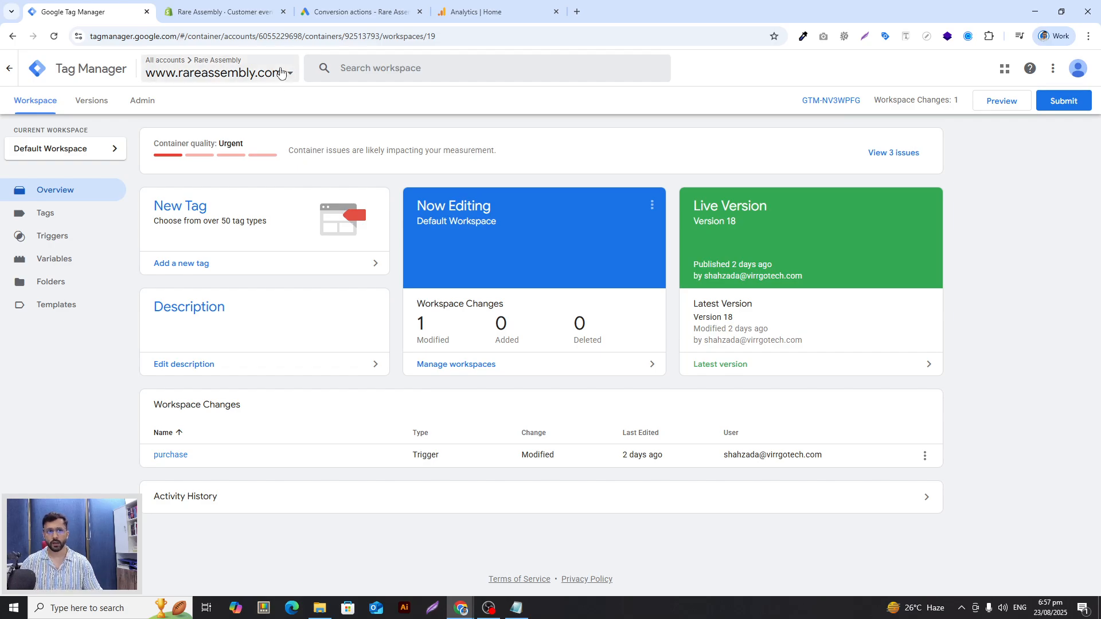
Step: Switch to the Shopify admin, leave the open pixel page, and open the store's Customer events settings
left_click(229, 11)
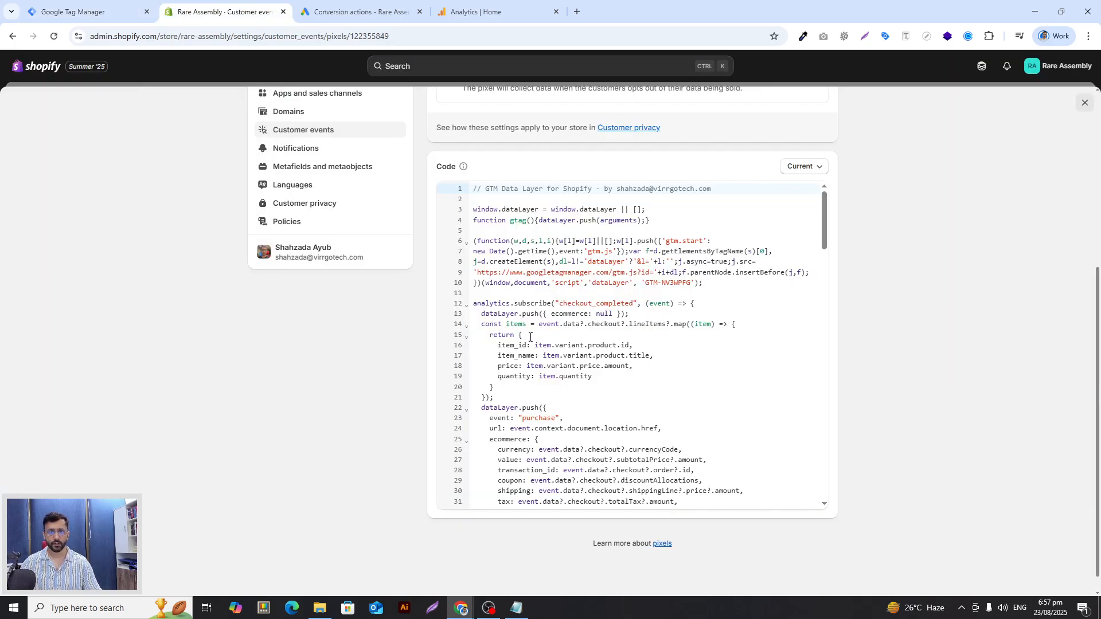
left_click(1085, 103)
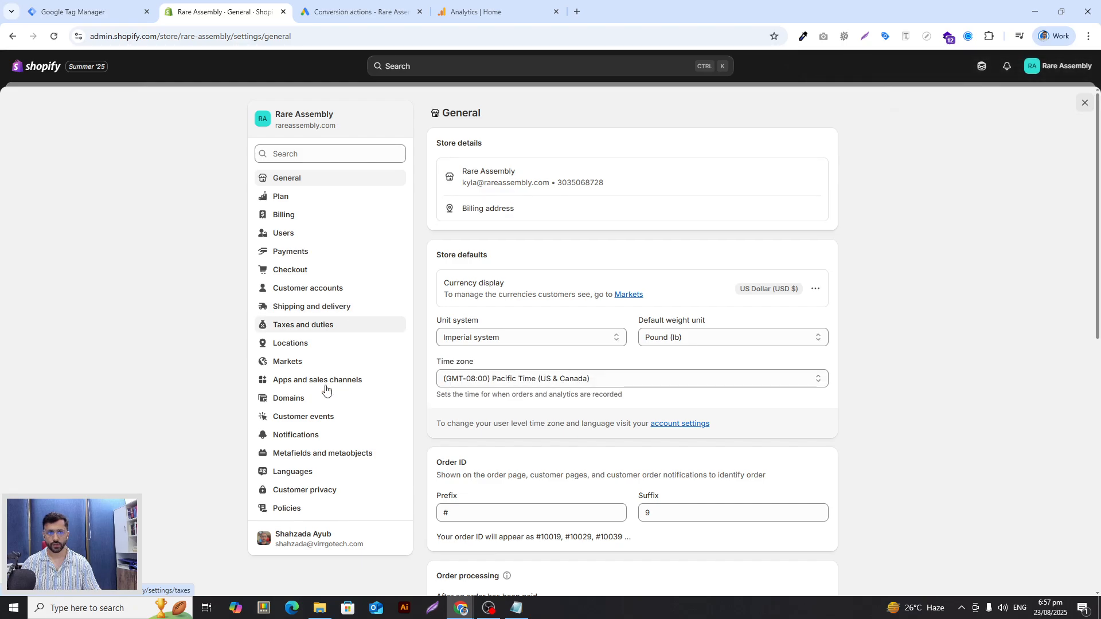
left_click(298, 423)
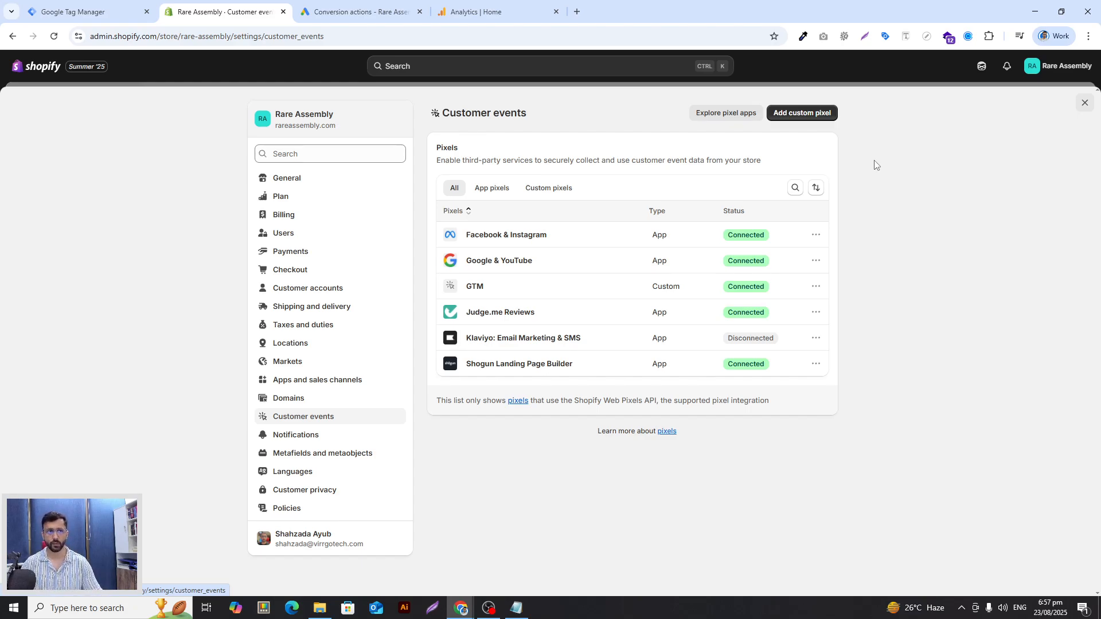
Step: Bring up the form for adding a custom pixel, dismiss it, and open the existing GTM custom pixel
left_click(793, 118)
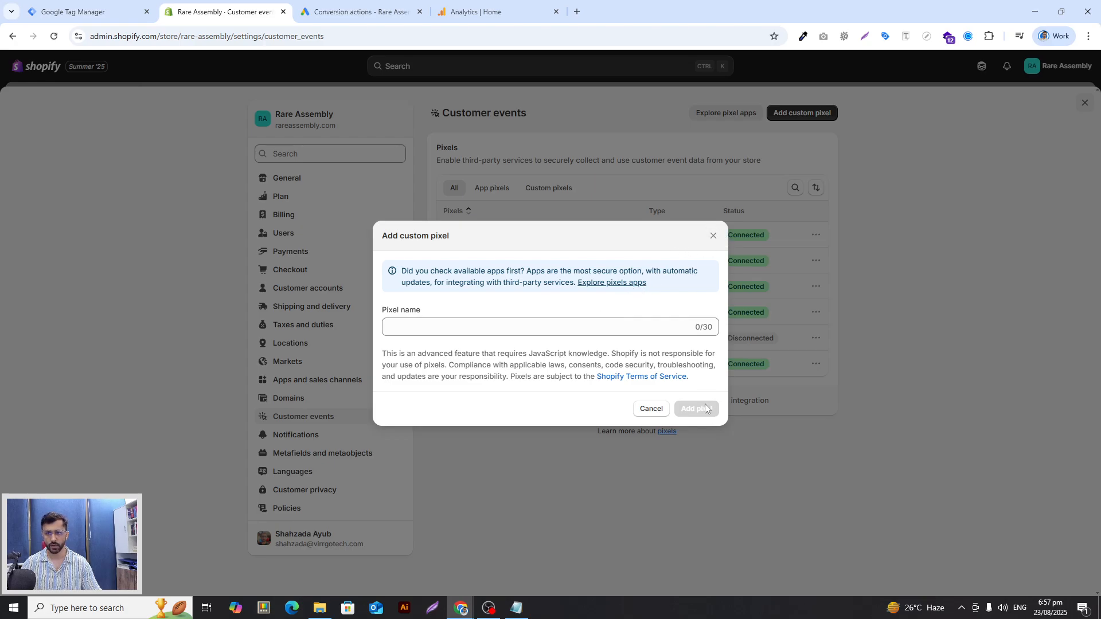
left_click(714, 236)
left_click(474, 286)
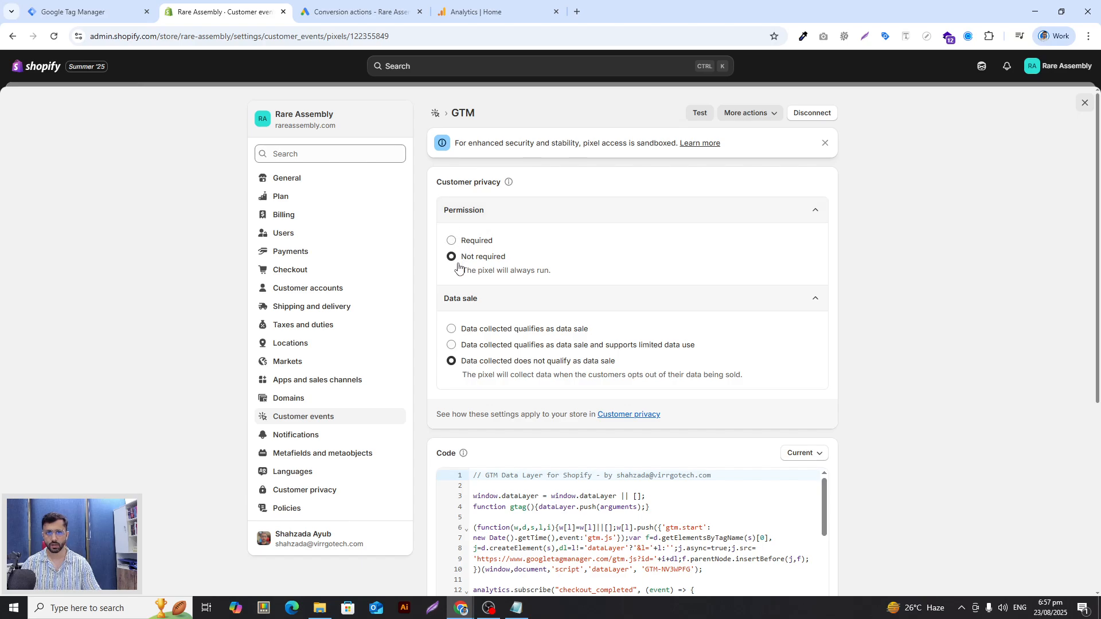
Step: Review the GTM pixel's customer privacy options and read through its data layer code and event subscriptions
scroll(504, 298, "down", 2)
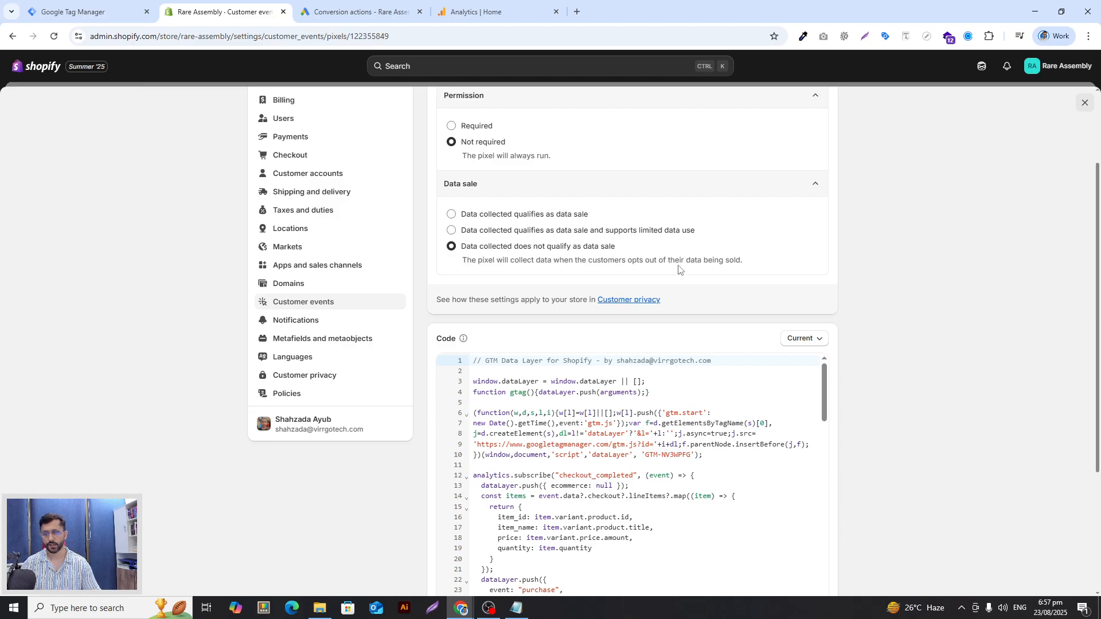
scroll(488, 294, "down", 3)
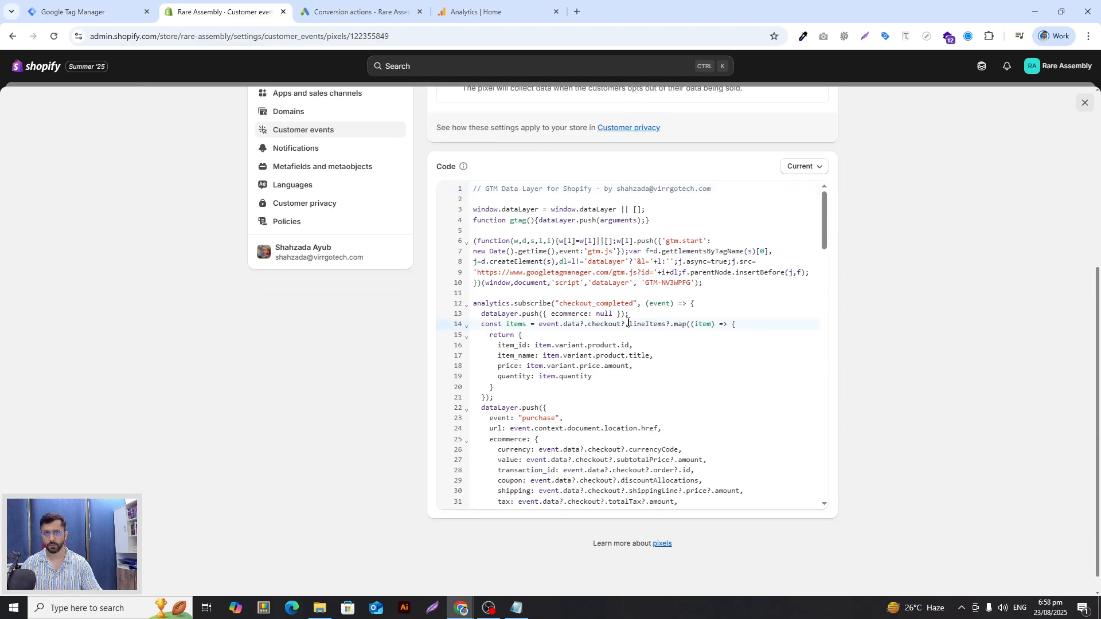
key("ctrl+a")
scroll(677, 333, "up", 2)
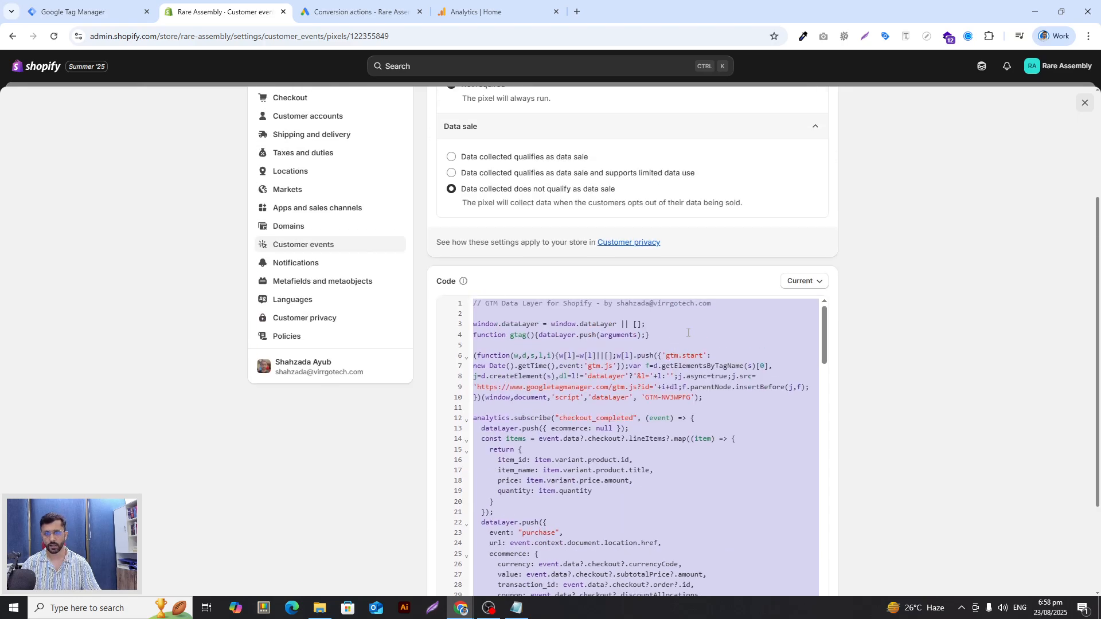
scroll(835, 312, "down", 2)
left_click(793, 326)
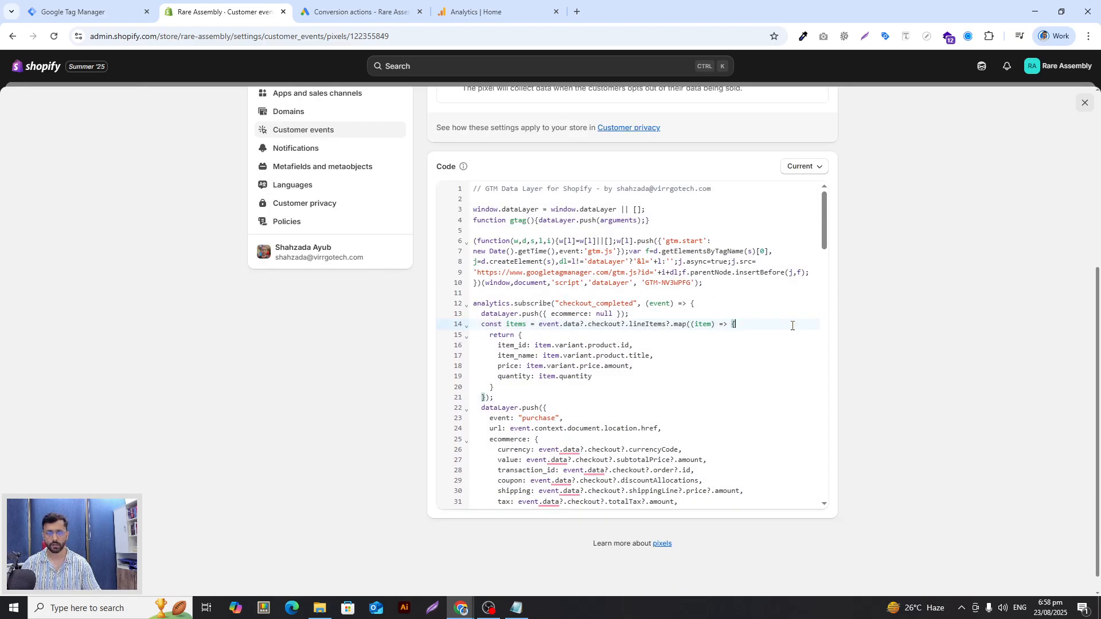
scroll(720, 327, "down", 4)
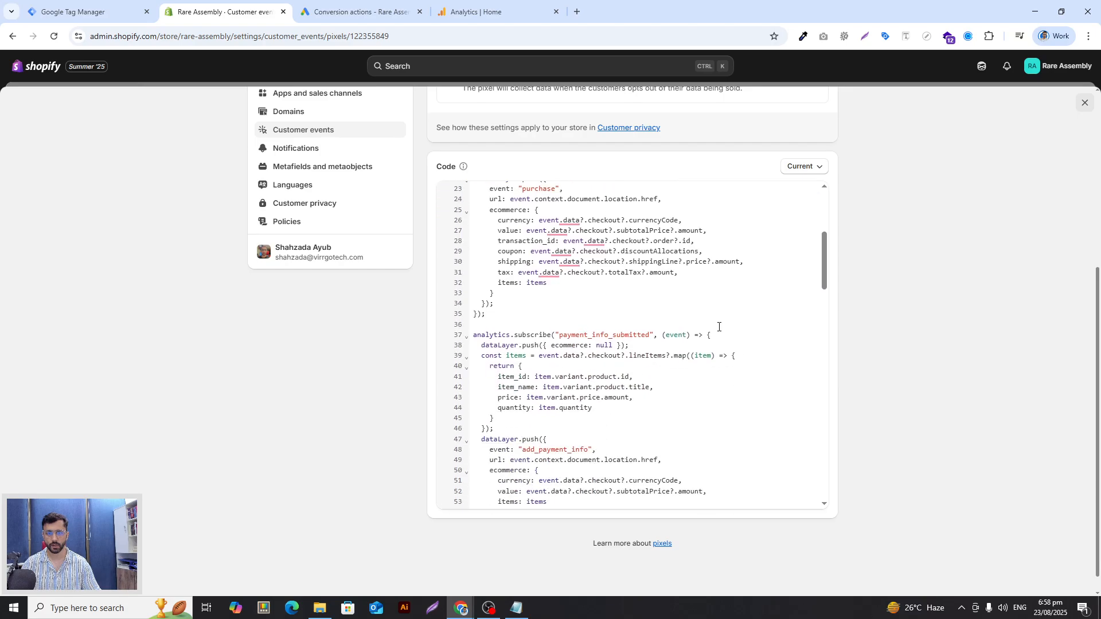
scroll(719, 327, "up", 4)
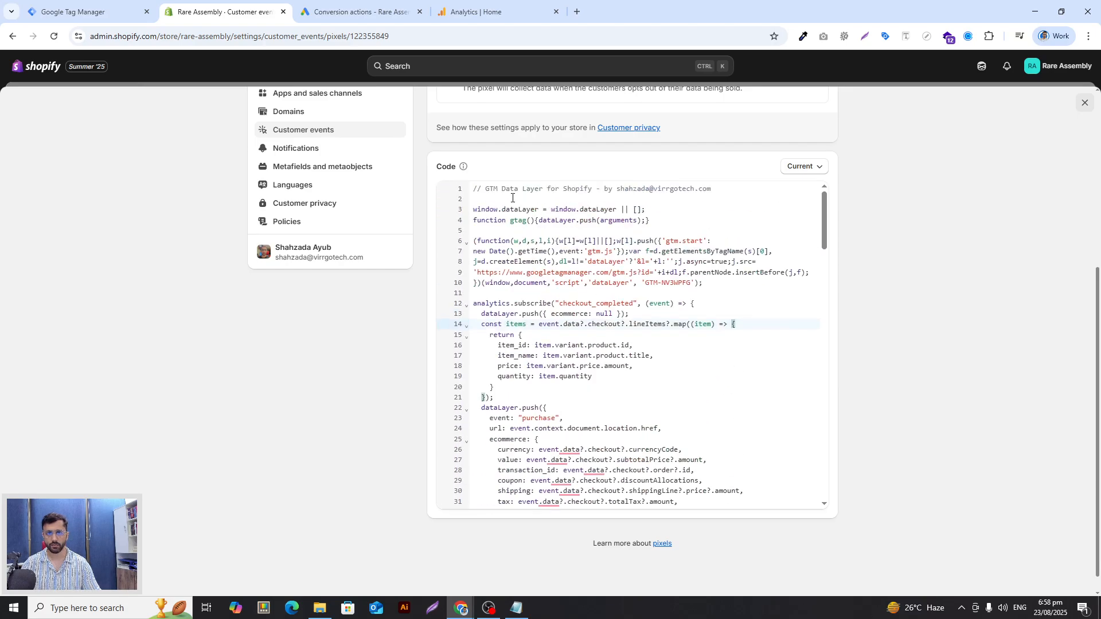
scroll(586, 304, "down", 20)
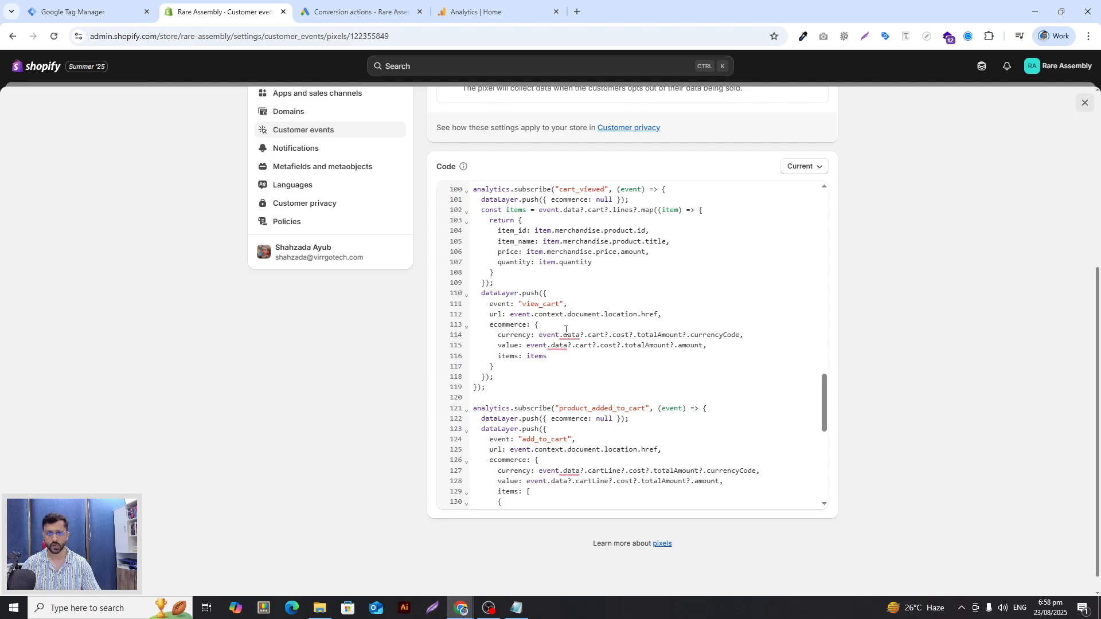
scroll(573, 331, "up", 20)
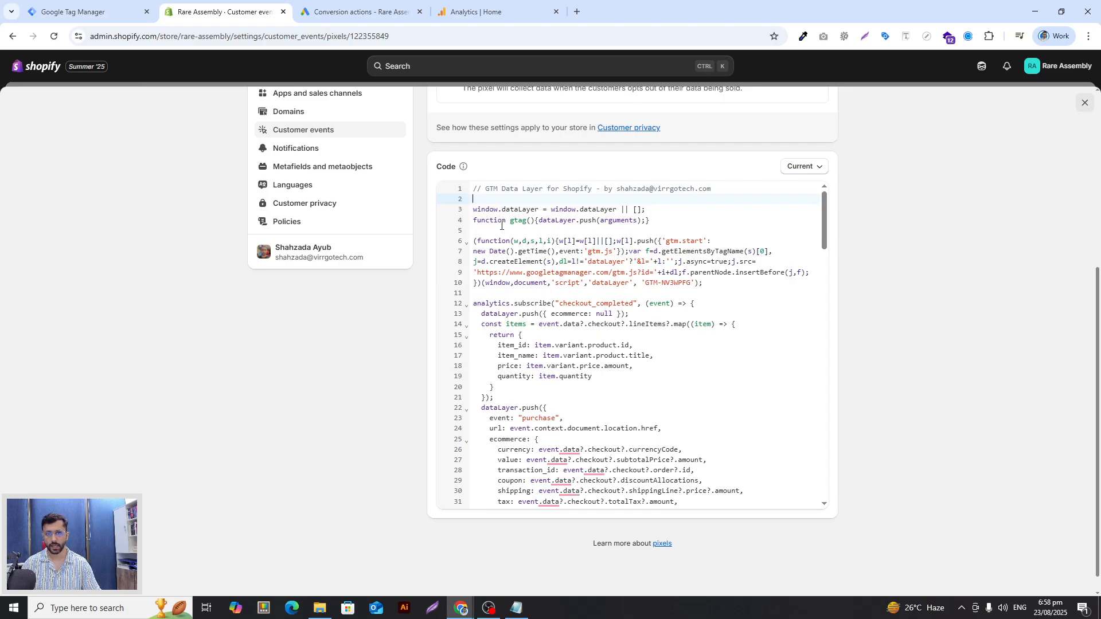
Step: Highlight the Tag Manager loader snippet and its container ID in the pixel code
left_click_drag(772, 296, 470, 239)
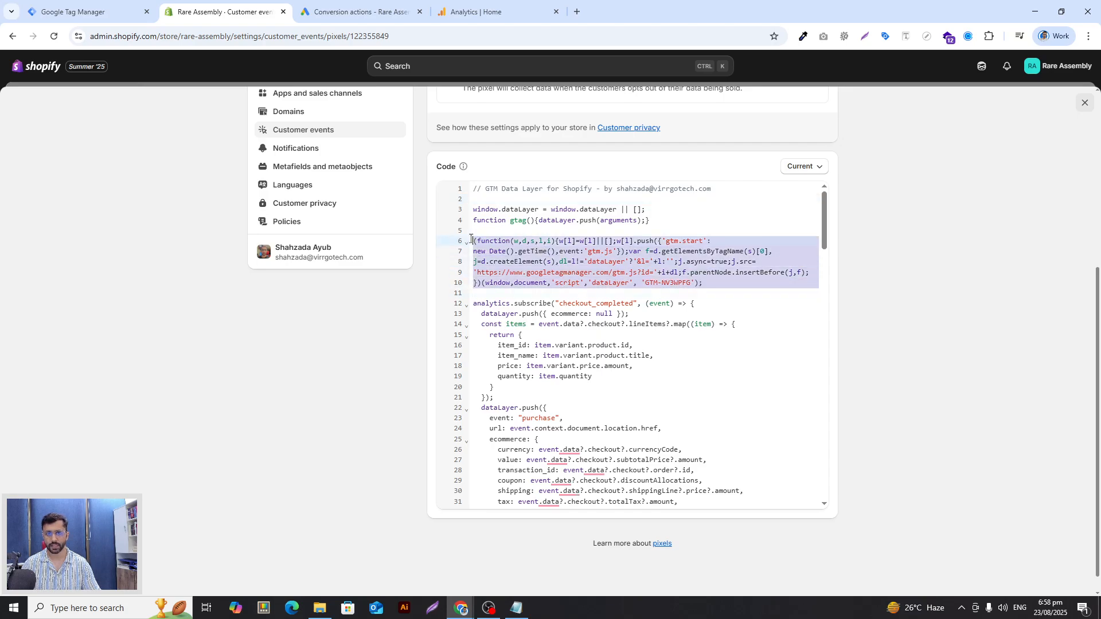
left_click(670, 261)
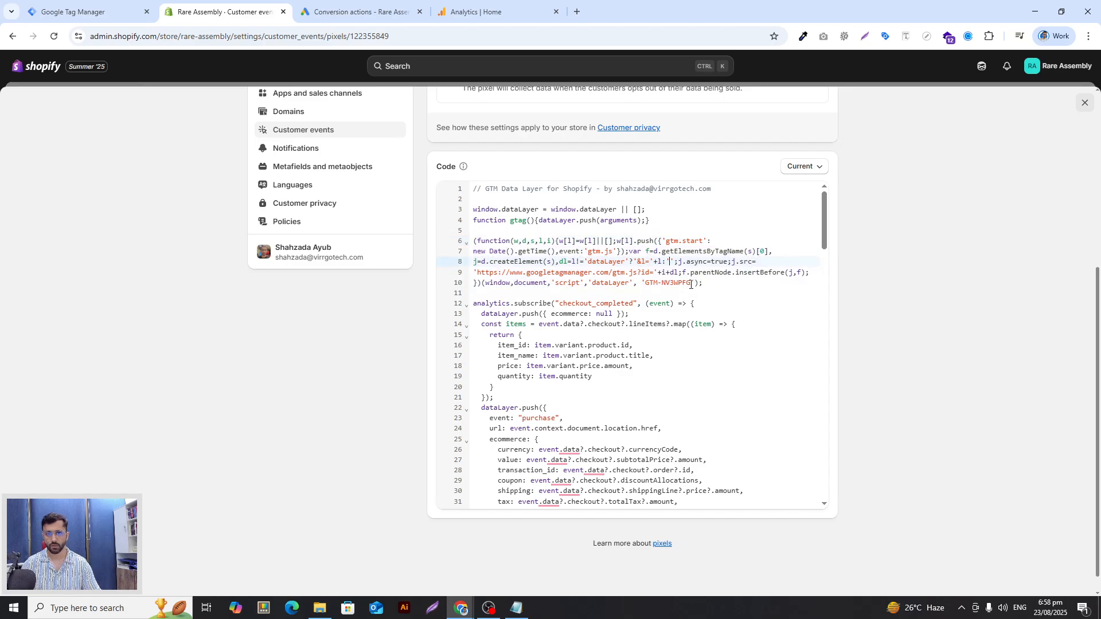
left_click_drag(691, 285, 649, 285)
left_click(670, 285)
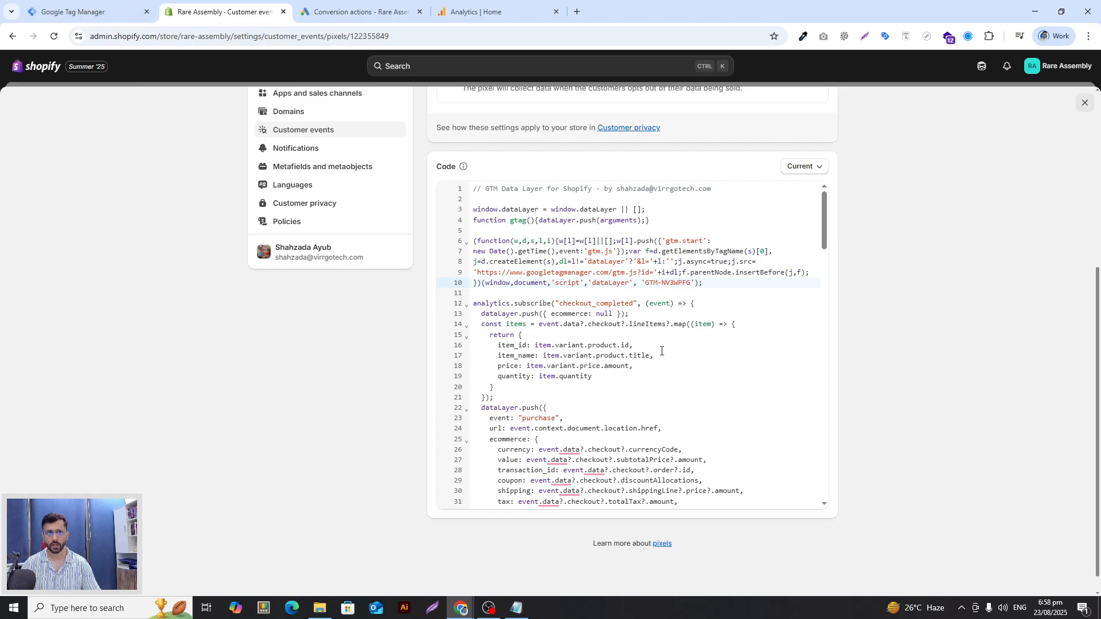
Step: Switch to Google Tag Manager, open the container's installation instructions, and locate the container ID in the head snippet
left_click(116, 18)
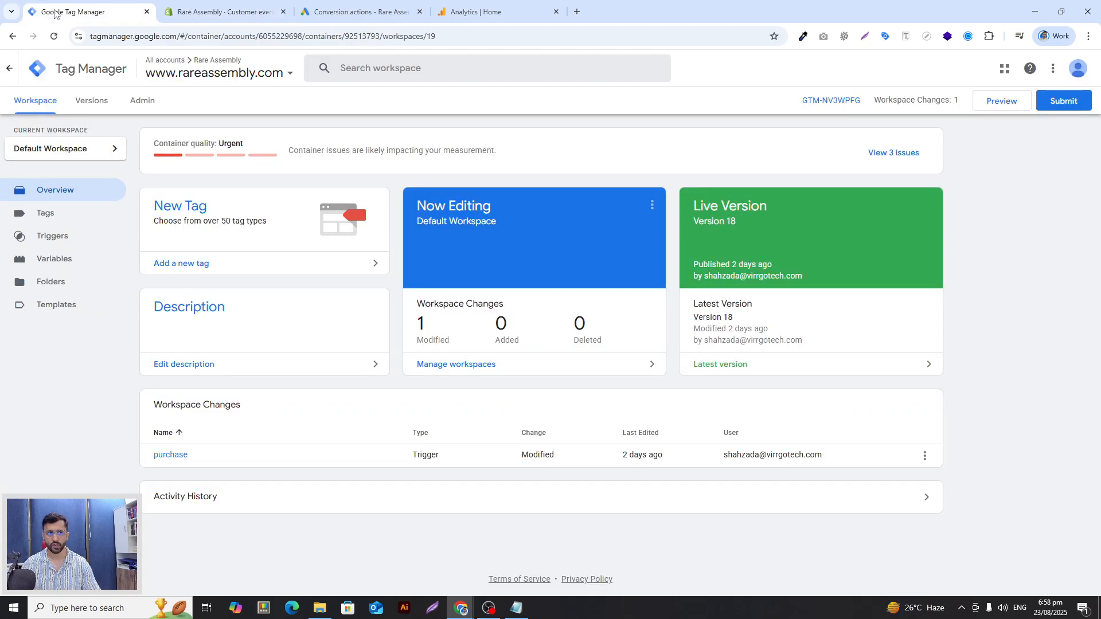
left_click(141, 103)
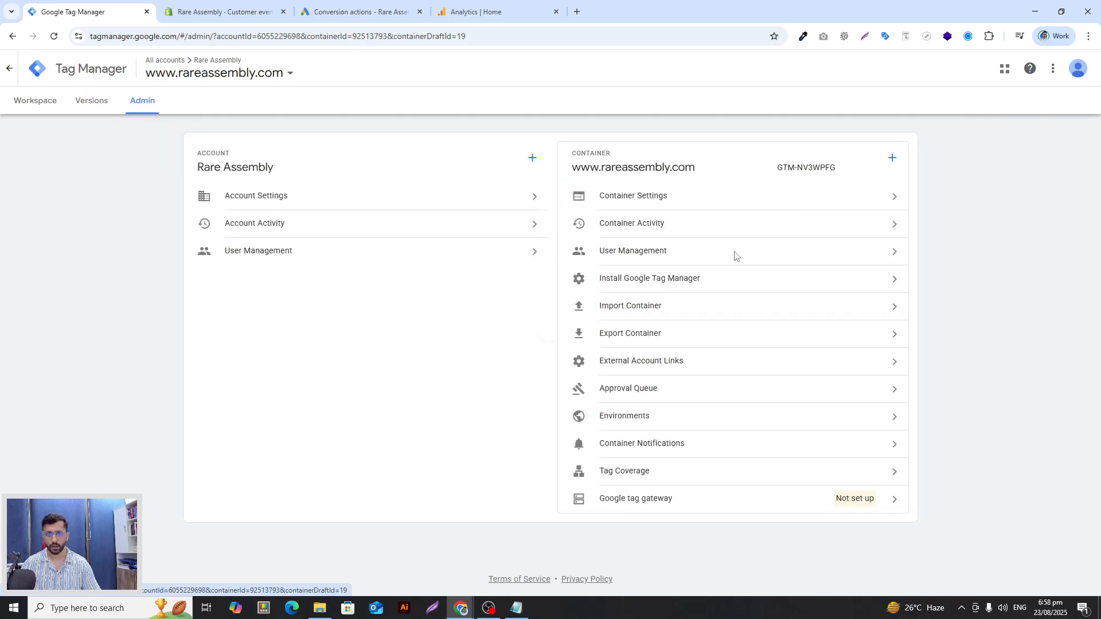
left_click(745, 285)
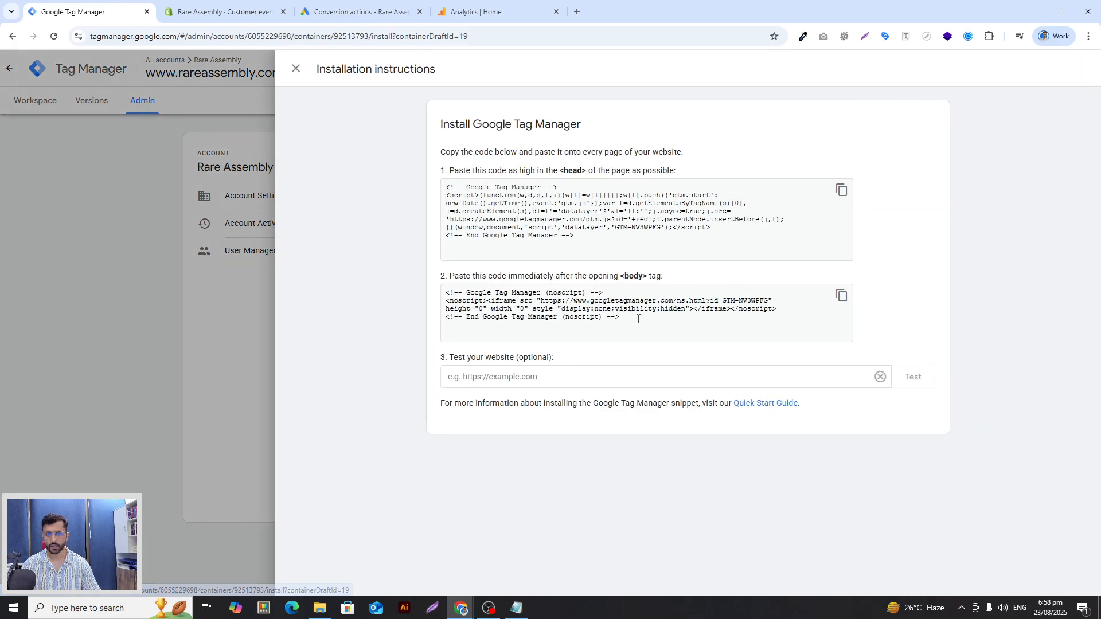
left_click_drag(619, 227, 668, 228)
left_click(652, 231)
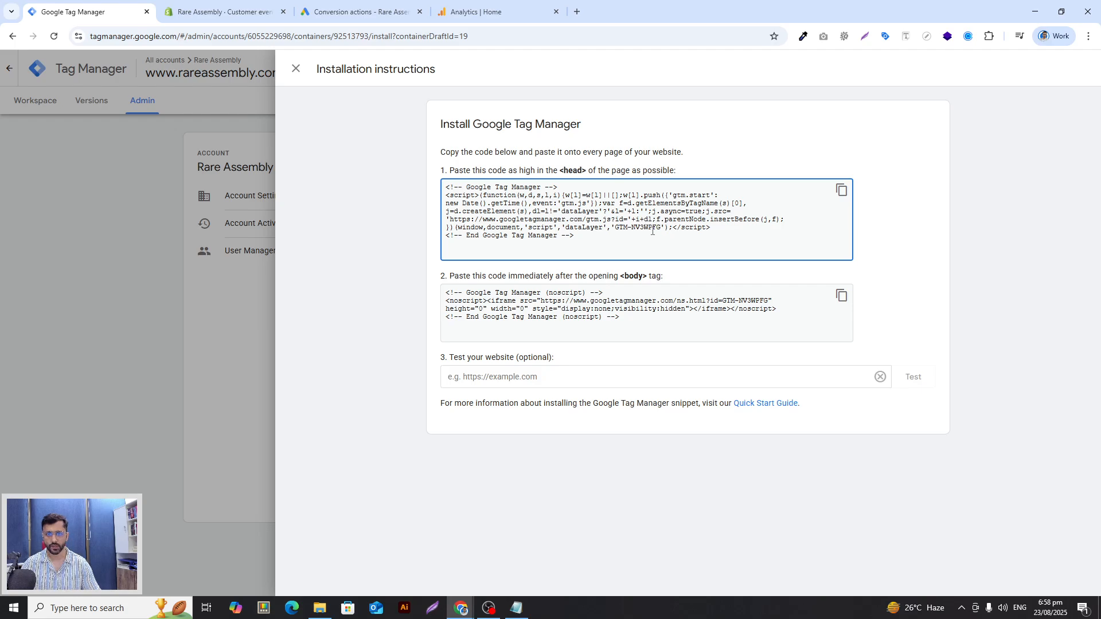
Step: Return to the Shopify pixel and check the container ID in its code against the Tag Manager snippet
left_click(200, 11)
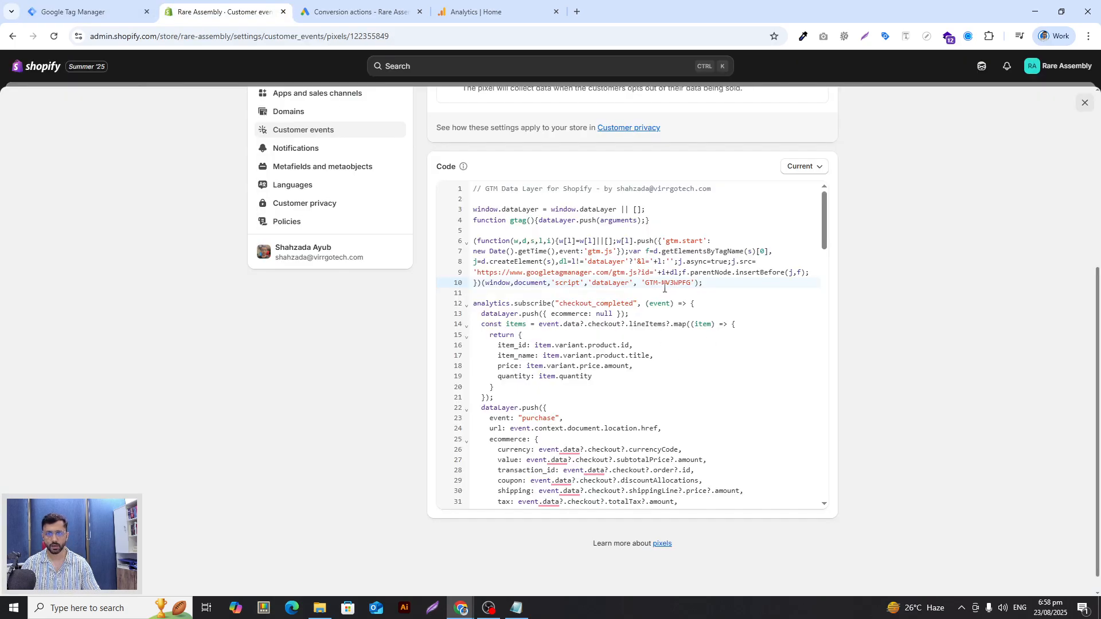
left_click_drag(646, 283, 683, 283)
left_click(707, 300)
Step: Look over the rest of the pixel's ecommerce event code and its Permission and Data sale settings
scroll(803, 398, "down", 12)
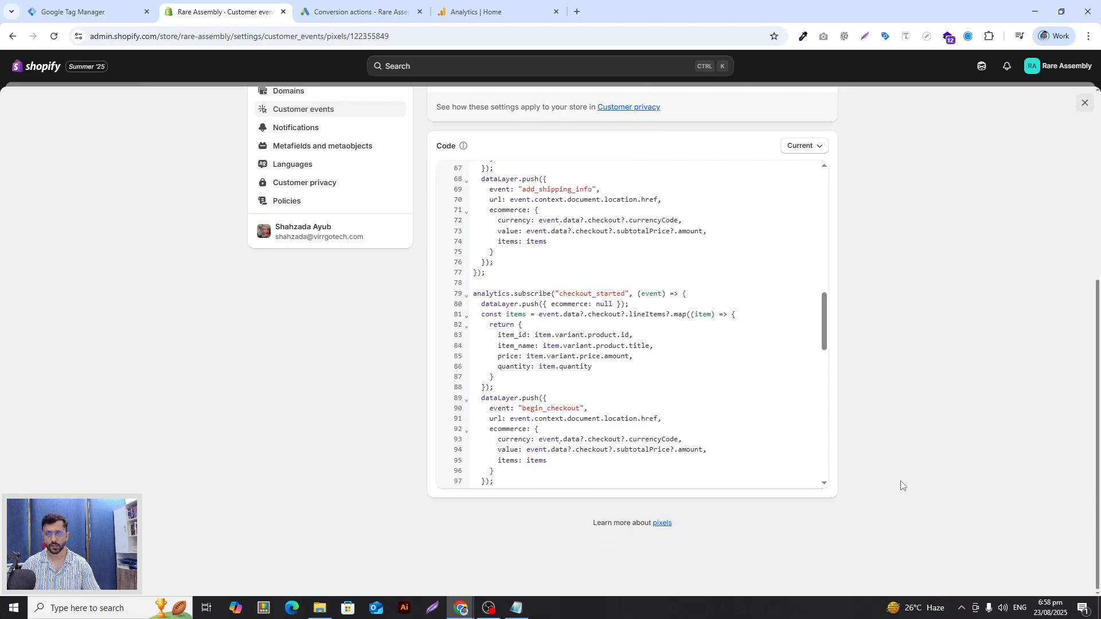
scroll(900, 484, "up", 3)
scroll(886, 476, "up", 2)
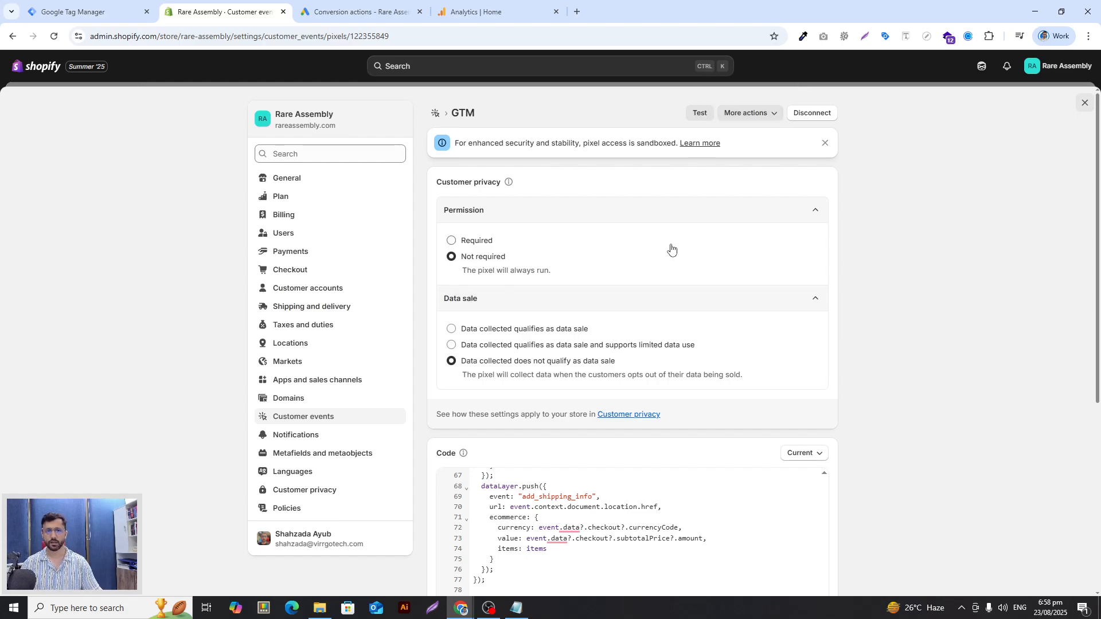
scroll(711, 295, "down", 6)
scroll(722, 279, "up", 8)
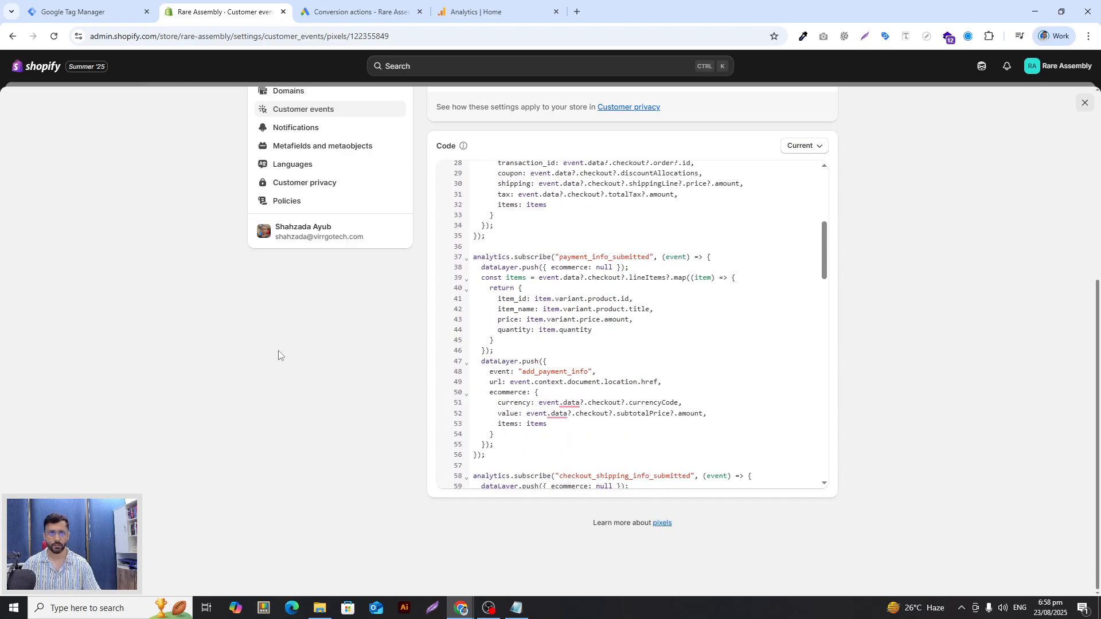
scroll(278, 344, "up", 5)
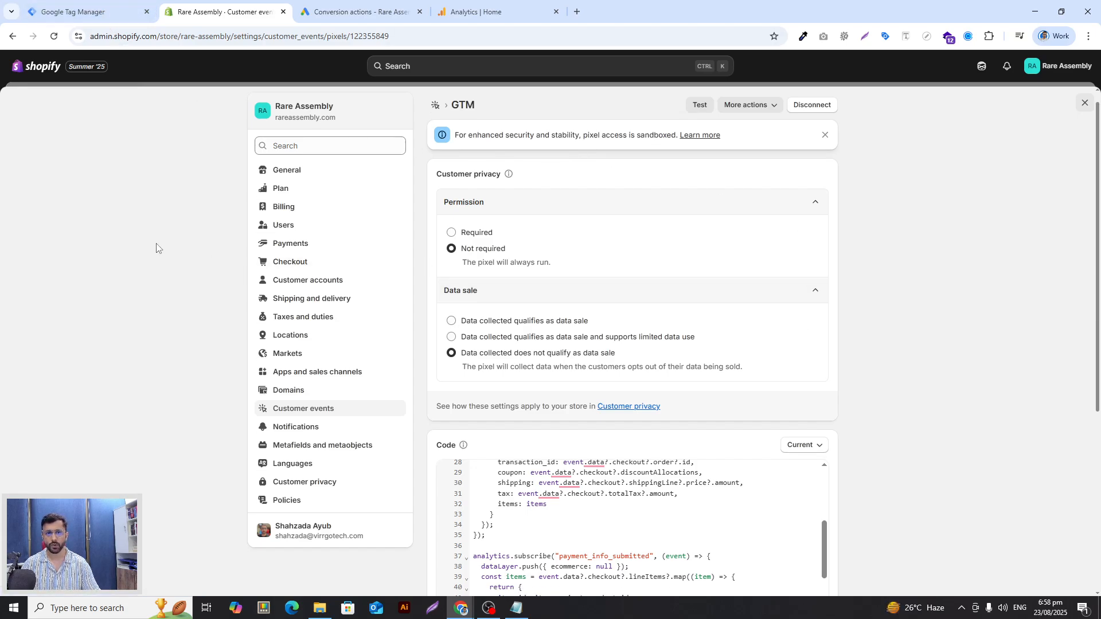
scroll(172, 255, "down", 5)
scroll(625, 323, "up", 1)
scroll(624, 323, "up", 4)
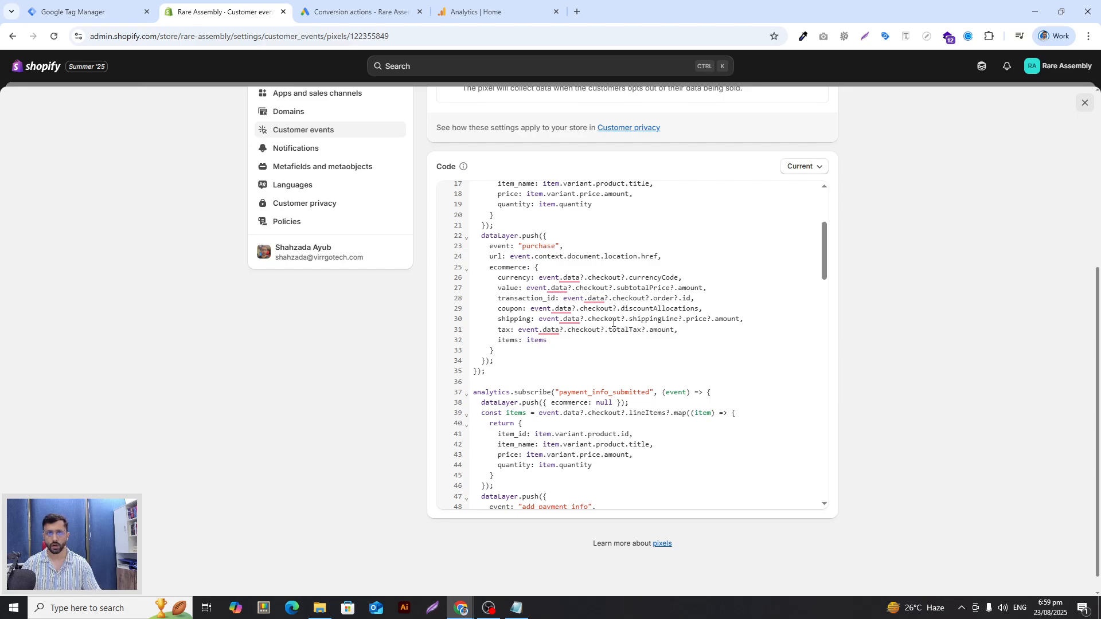
scroll(110, 217, "up", 5)
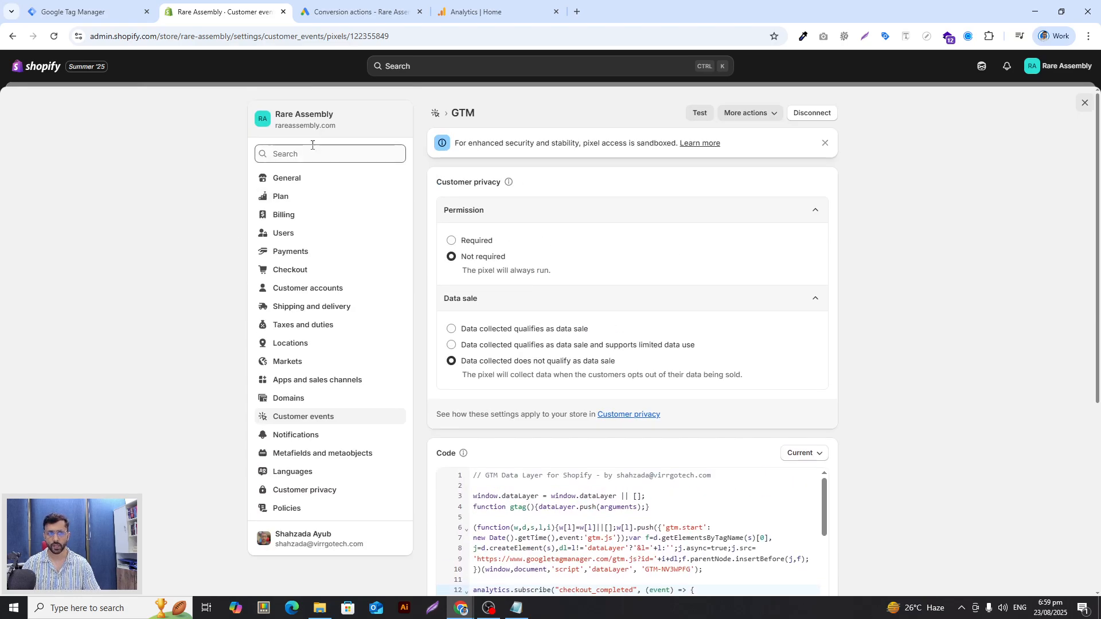
scroll(132, 218, "down", 3)
scroll(136, 222, "down", 2)
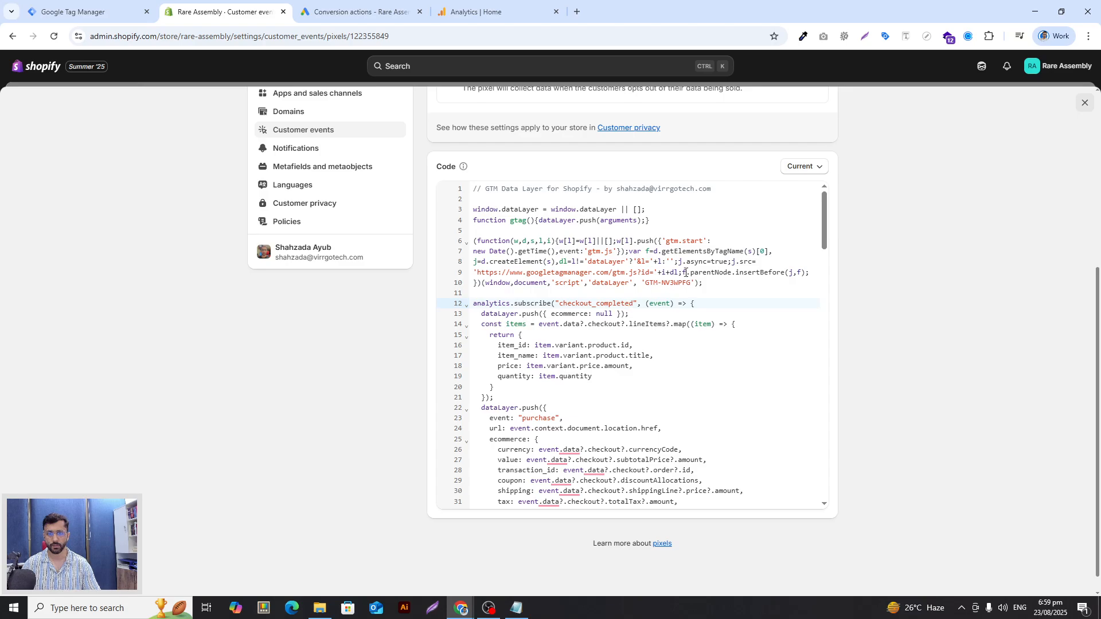
Step: Compare the loader snippet in the pixel code with the head snippet in Tag Manager, then return to Shopify
left_click_drag(689, 286, 463, 231)
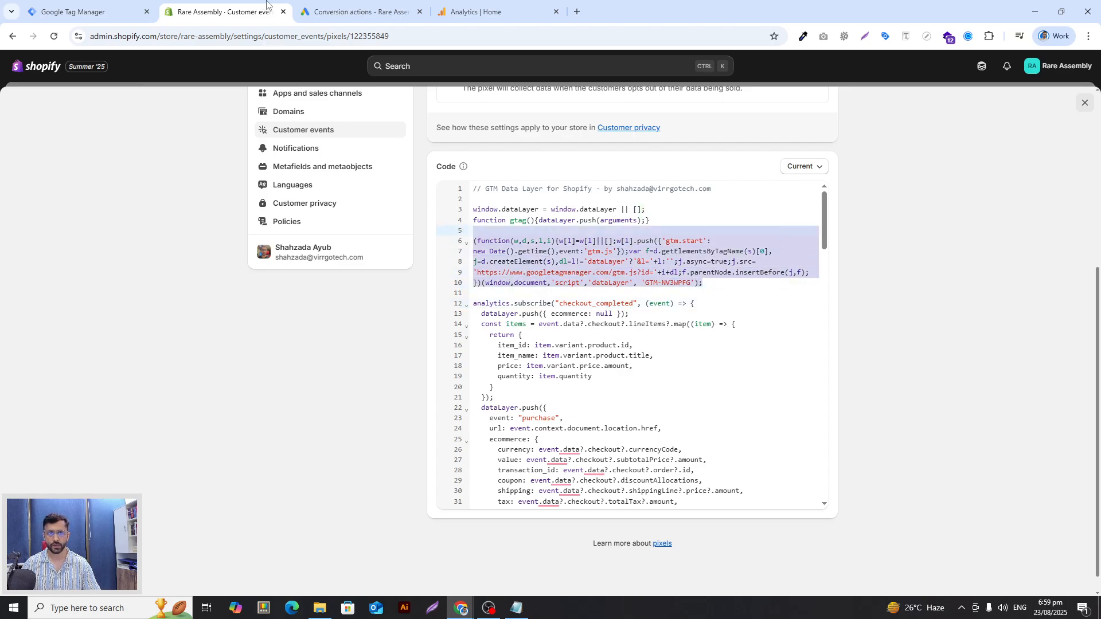
left_click(86, 11)
left_click(655, 236)
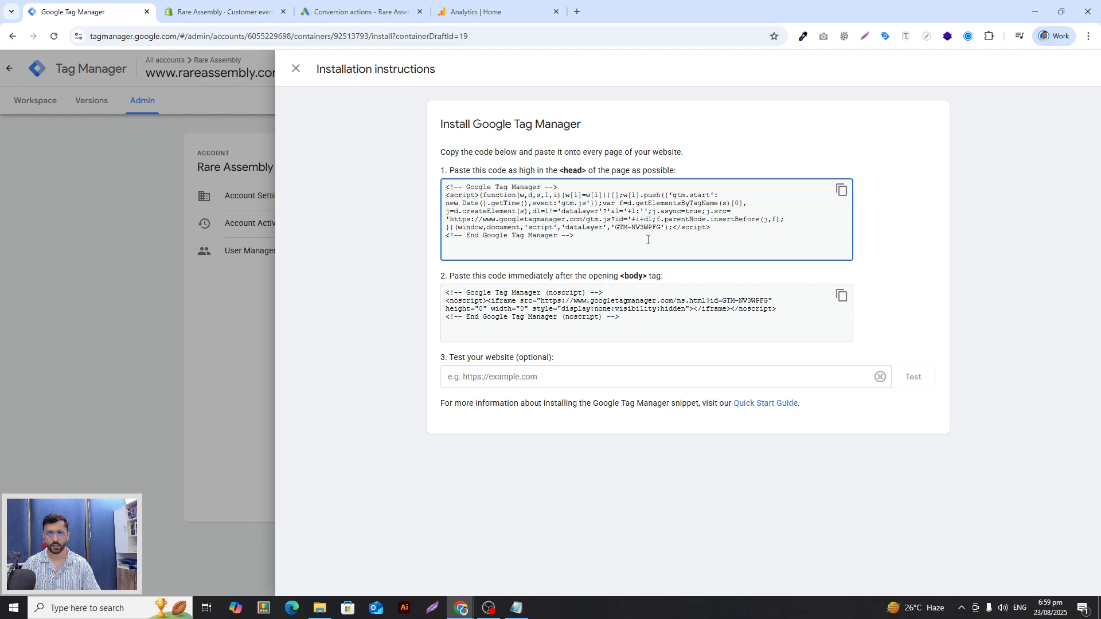
key("ctrl+a")
left_click(218, 12)
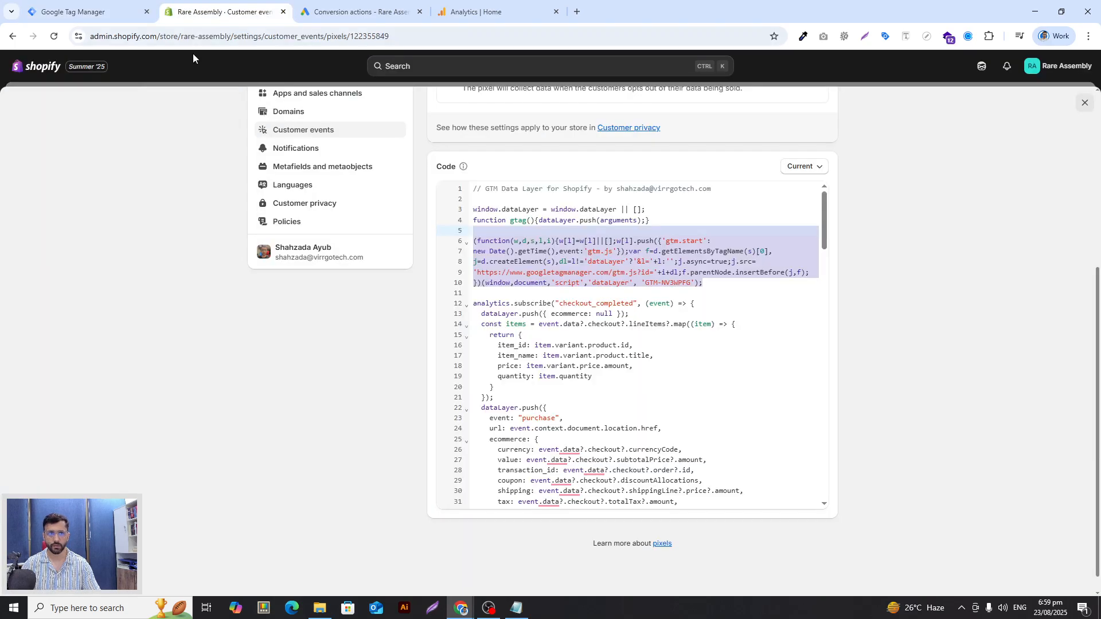
Step: Leave the store settings and open the current Online Store theme in the code editor
left_click(1084, 103)
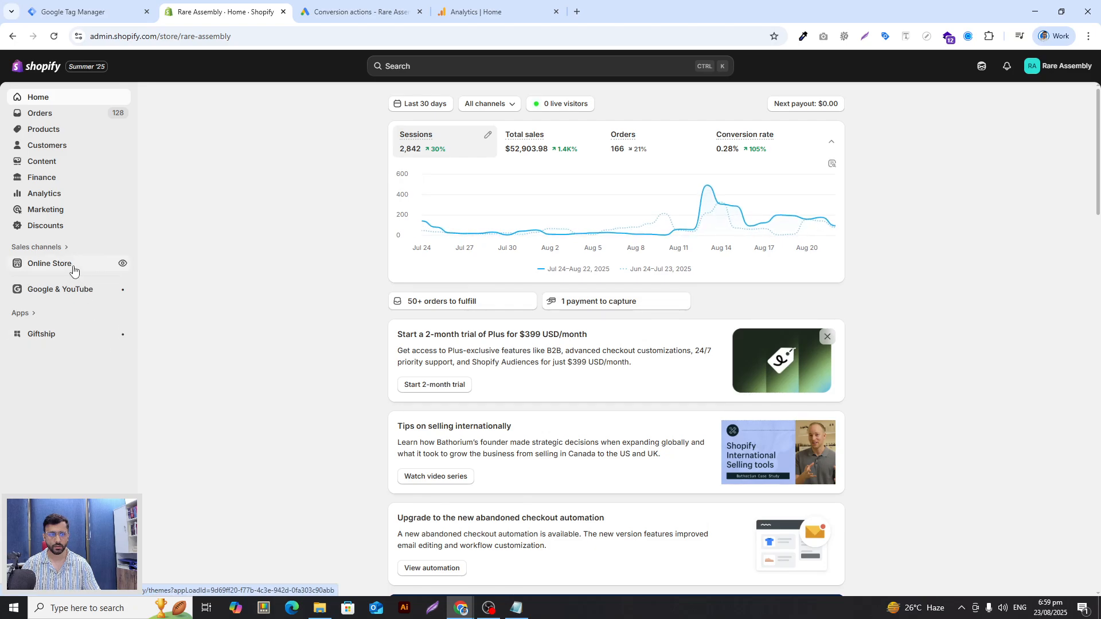
left_click(72, 279)
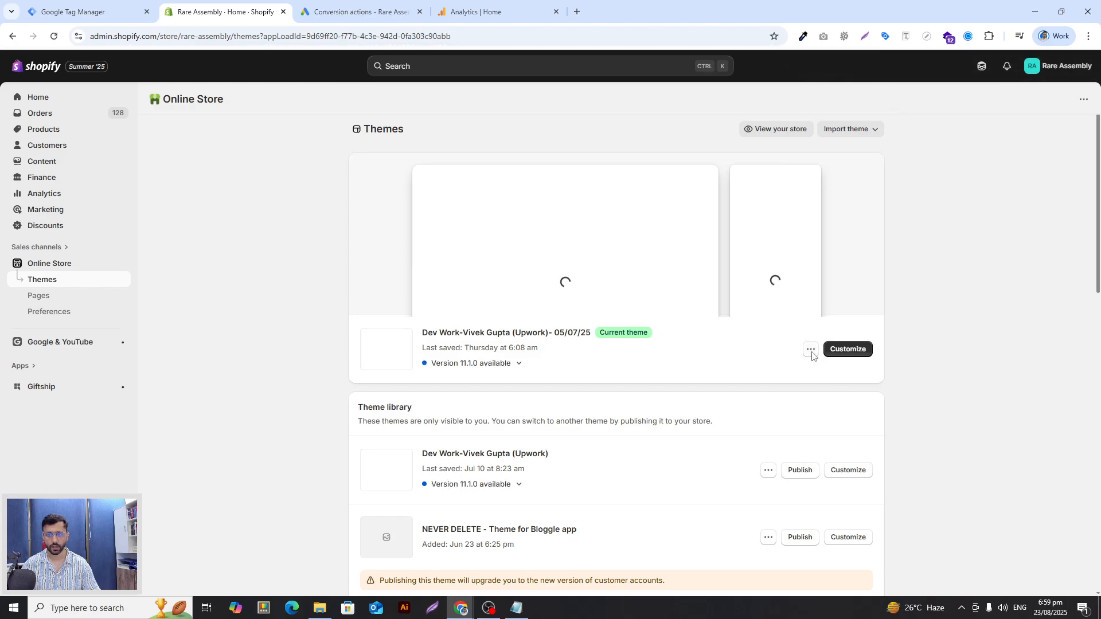
left_click(812, 354)
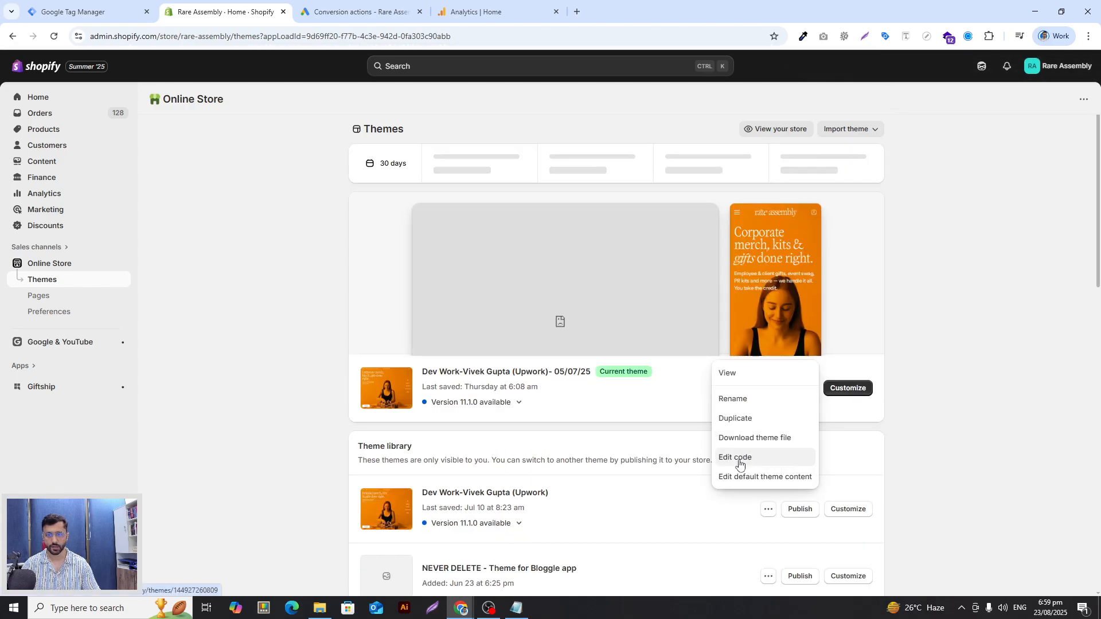
left_click(740, 458)
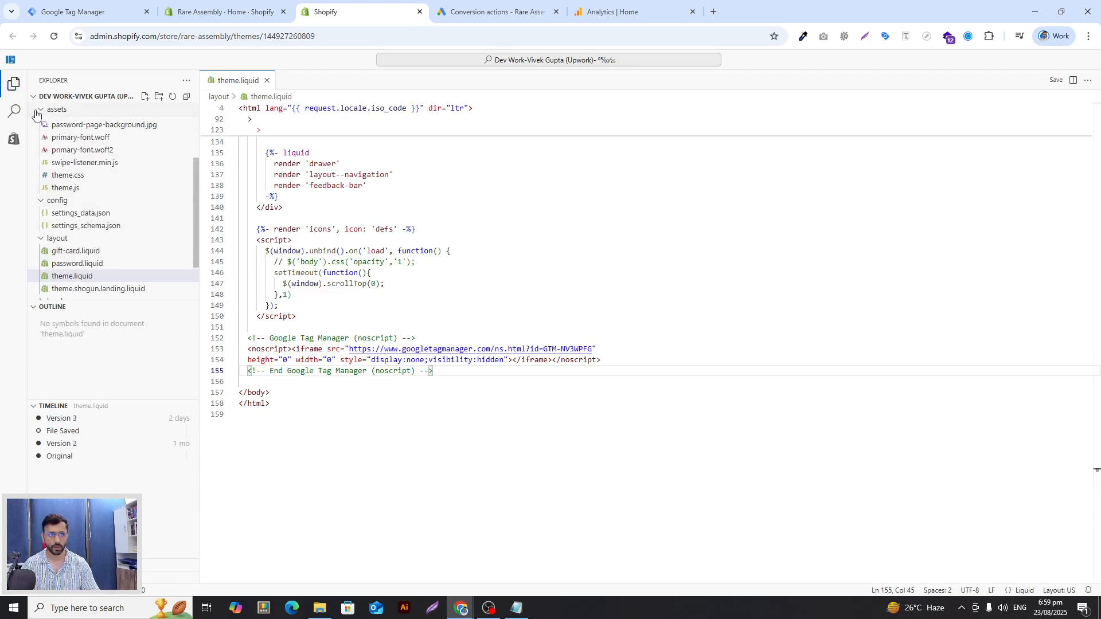
Step: Examine the Google Tag Manager head snippet in theme.liquid and its placement directly above the closing head tag
left_click(59, 281)
scroll(387, 291, "up", 15)
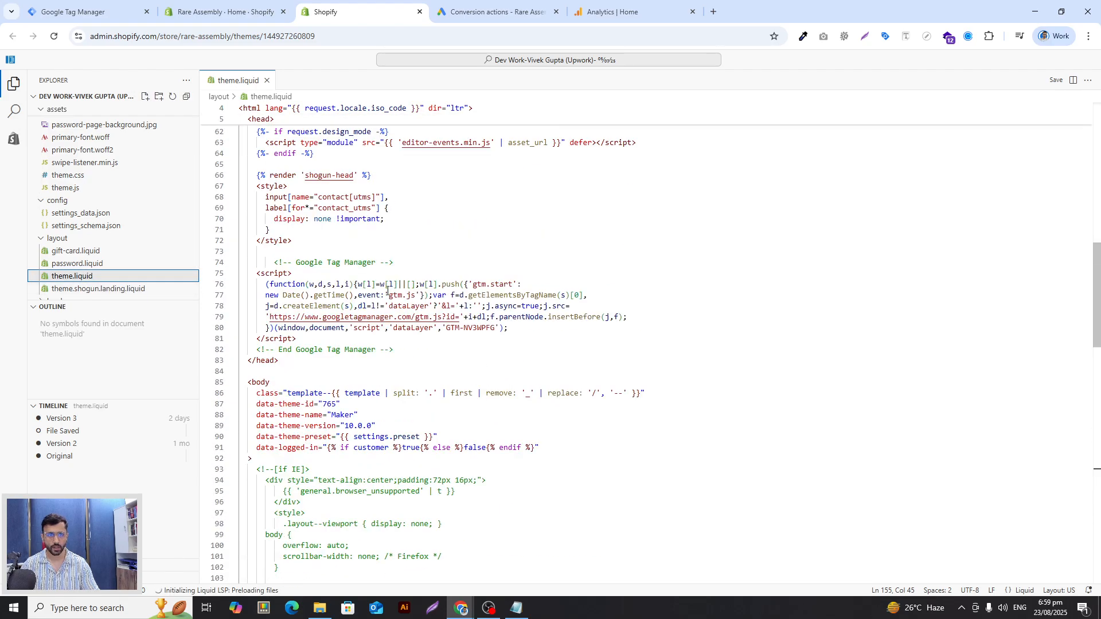
scroll(387, 291, "down", 3)
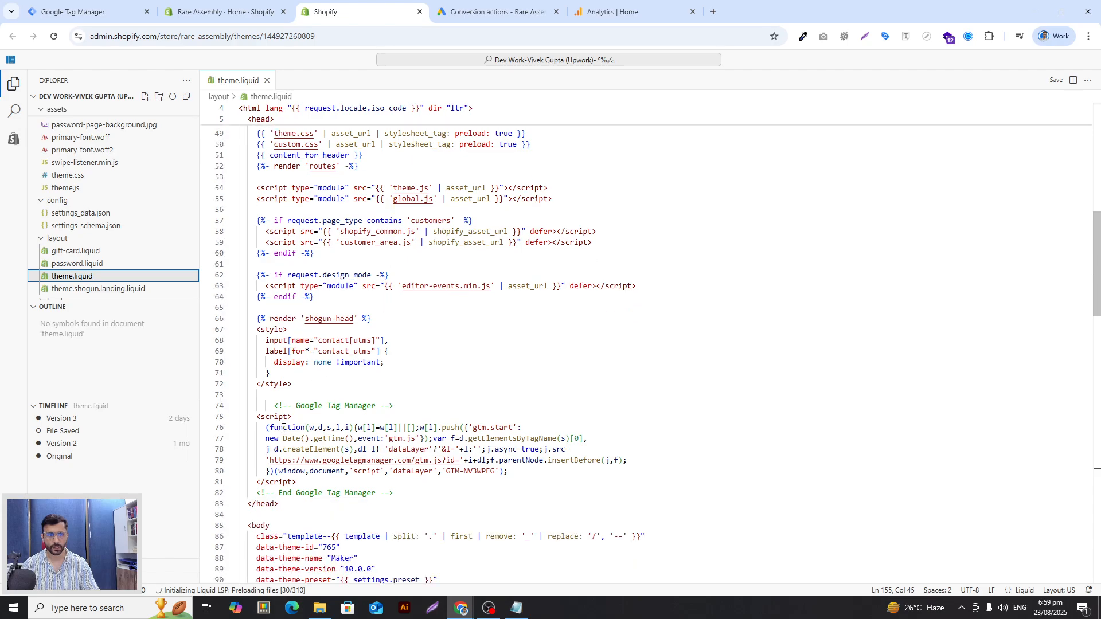
scroll(283, 427, "down", 1)
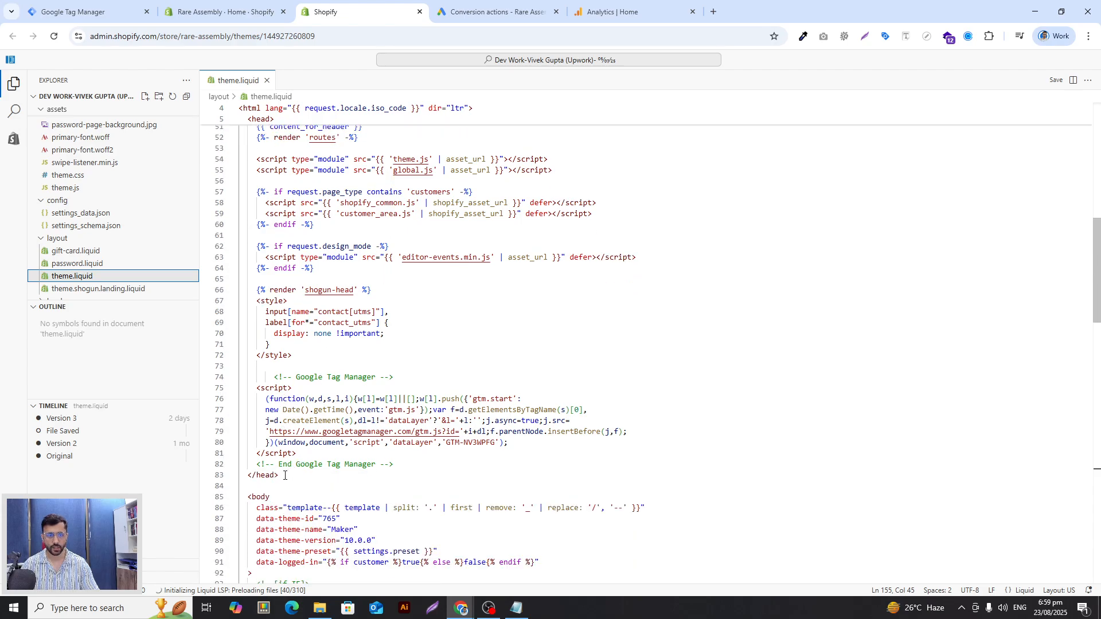
left_click_drag(394, 462, 253, 377)
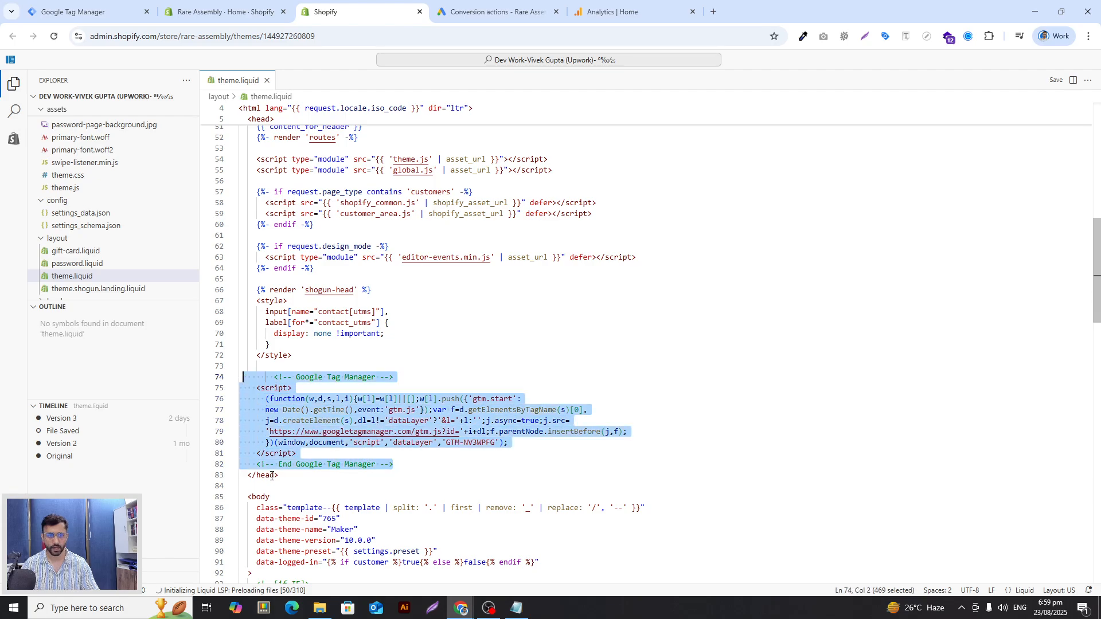
left_click(273, 479)
left_click(245, 478, "shift")
left_click(265, 476)
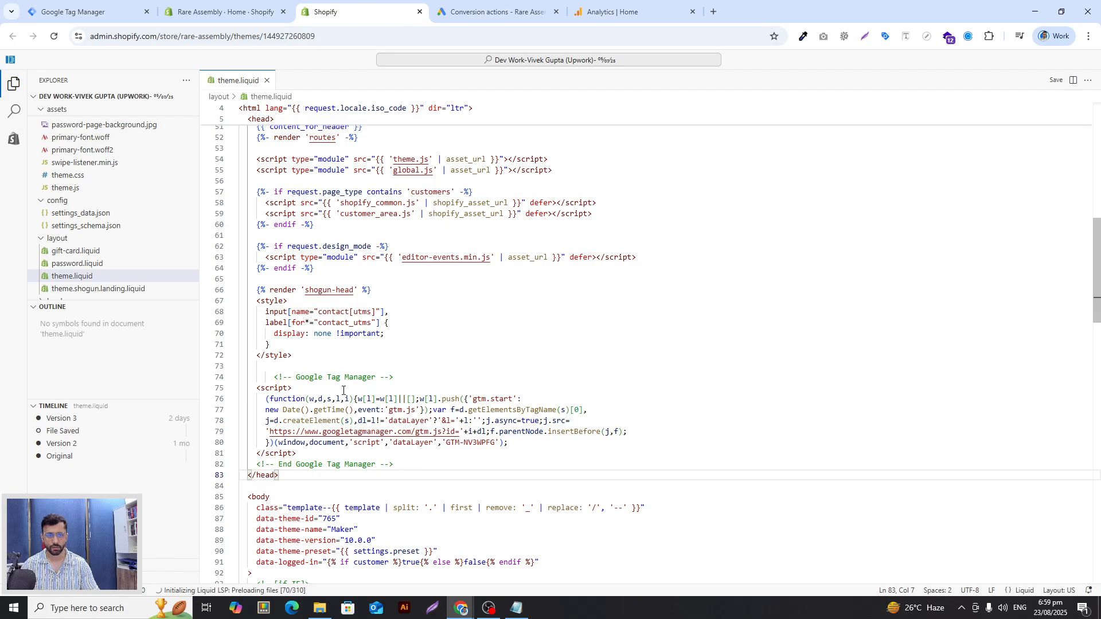
Step: Highlight the whole head snippet and look through theme.liquid between it and the noscript snippet near the end of the body
left_click_drag(393, 465, 227, 368)
scroll(449, 351, "down", 10)
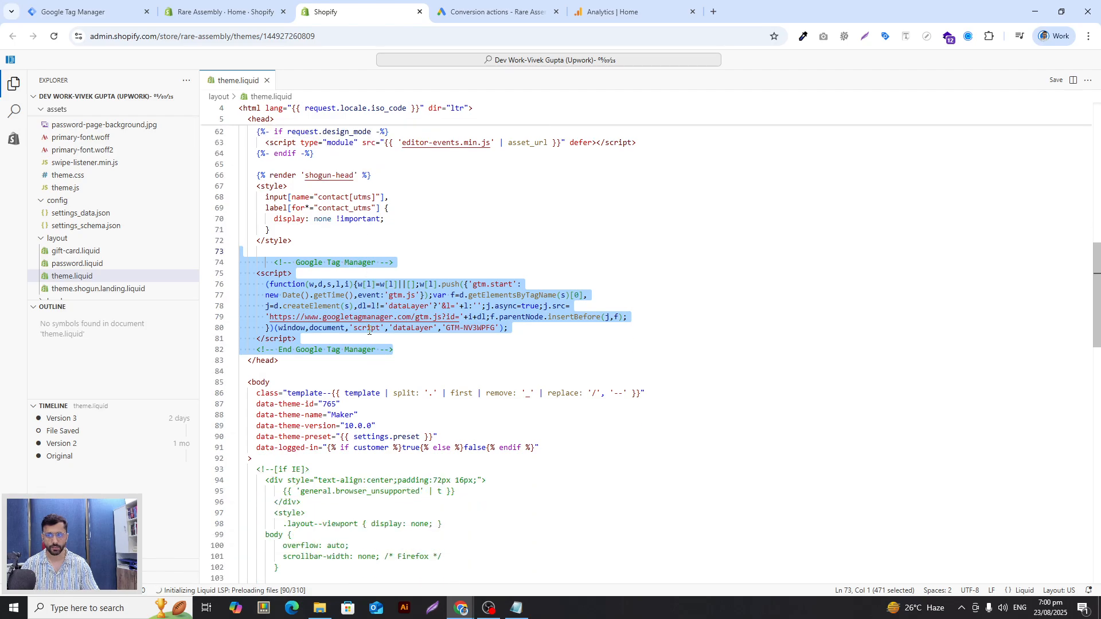
scroll(449, 352, "down", 12)
scroll(448, 350, "up", 14)
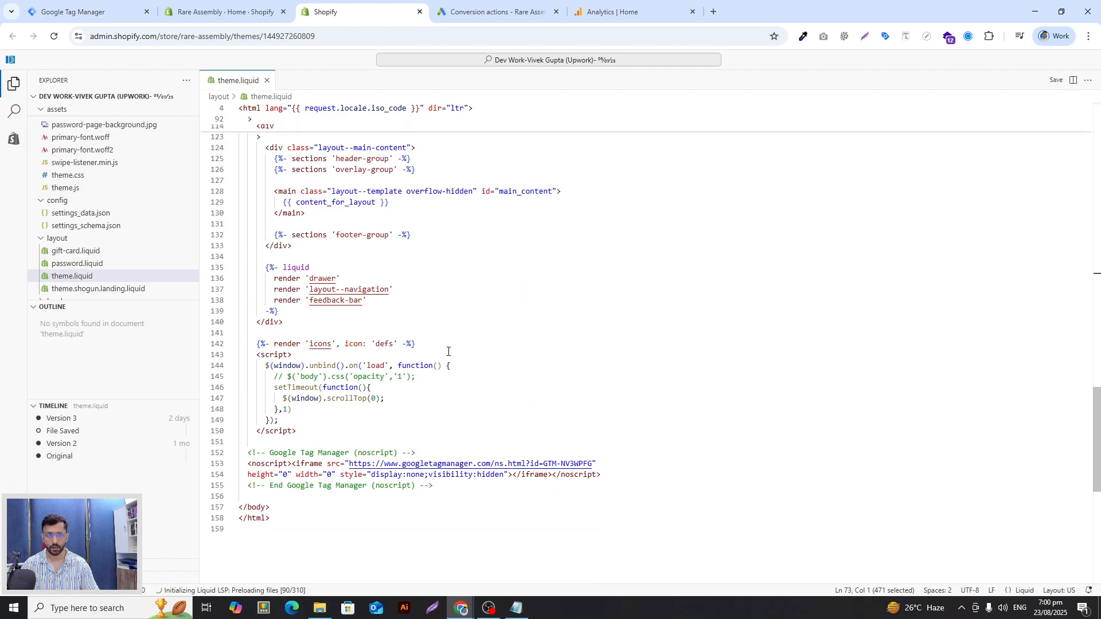
scroll(447, 367, "down", 8)
scroll(446, 378, "up", 15)
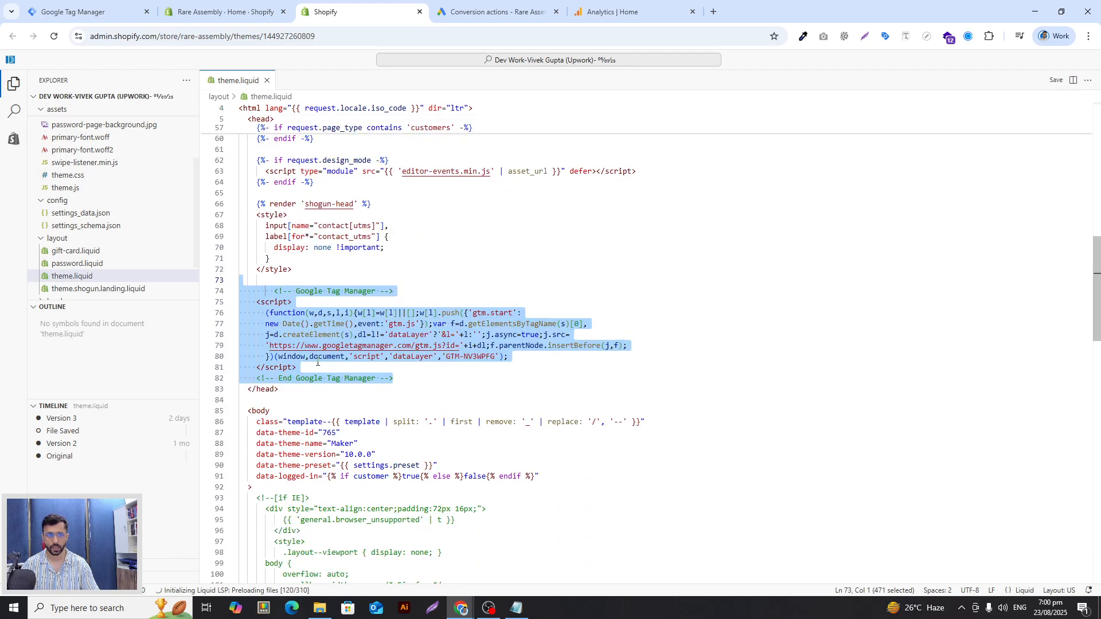
scroll(280, 362, "down", 10)
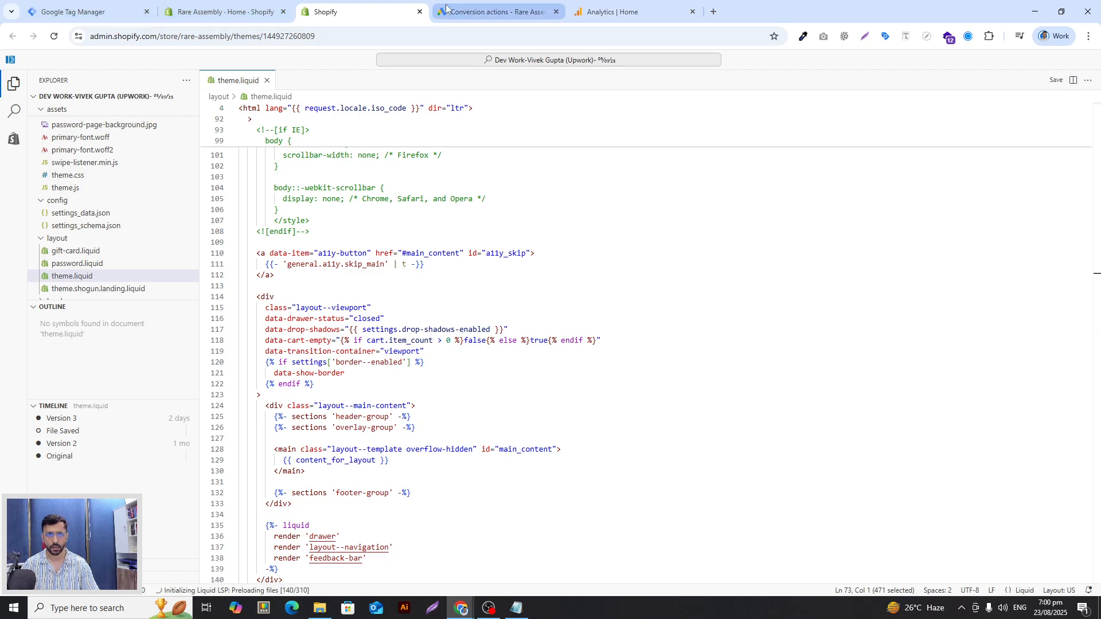
Step: Check the body noscript snippet in Tag Manager's installation instructions and return to the Shopify theme code
left_click(86, 12)
left_click_drag(597, 316, 532, 300)
left_click(534, 302)
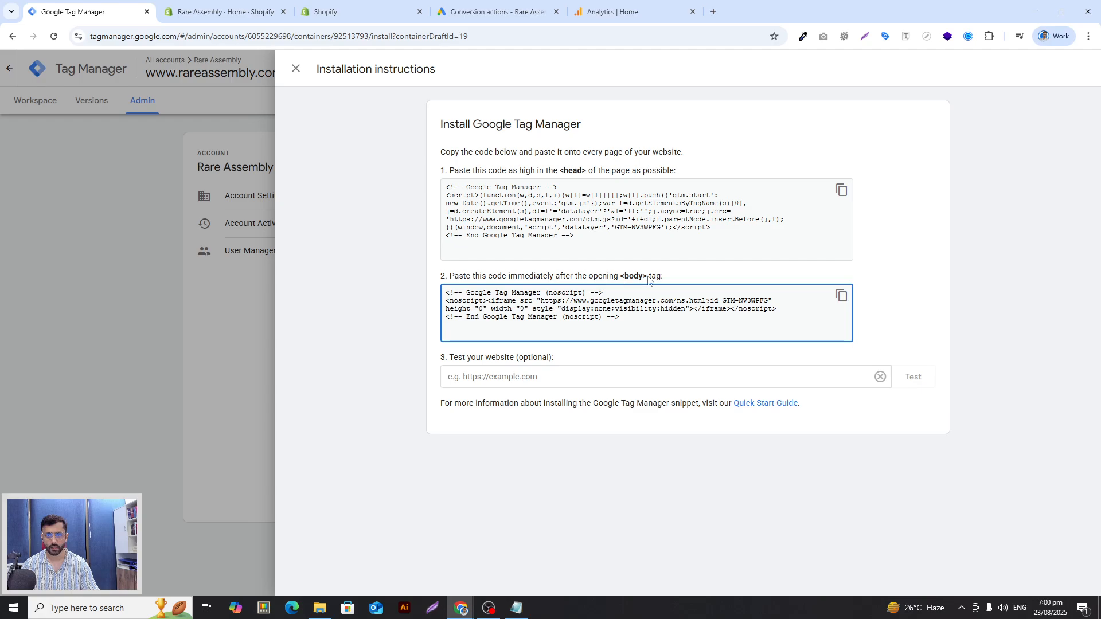
left_click(223, 11)
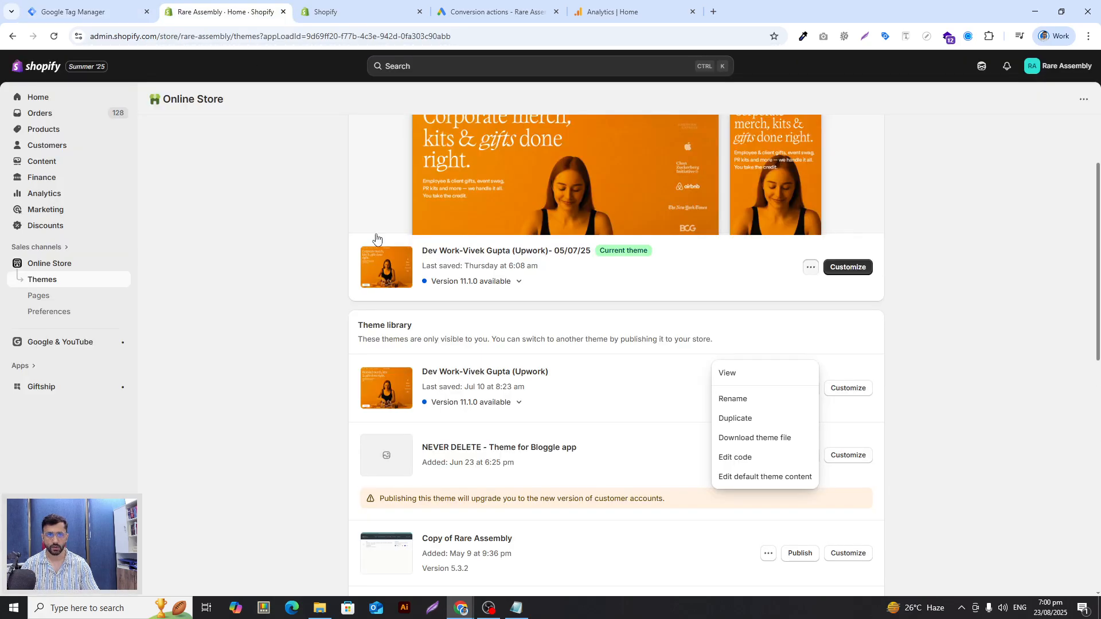
left_click(389, 2)
Step: Examine the Tag Manager noscript snippet placed above the closing body tag in theme.liquid
scroll(401, 447, "down", 10)
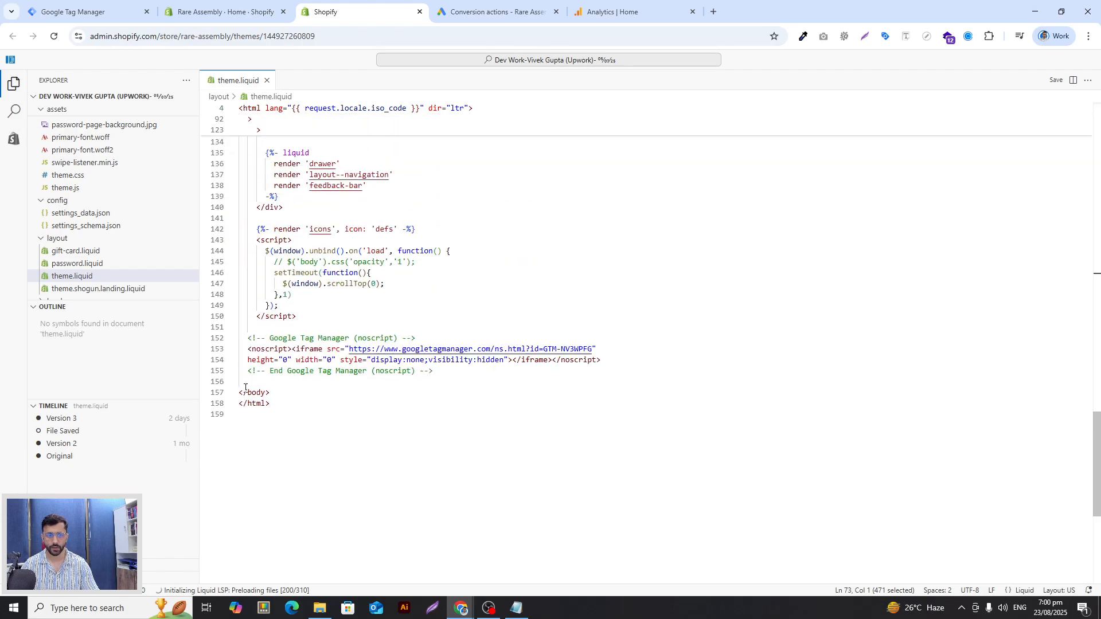
left_click(439, 372)
key("shift+Up")
key("shift+Up")
key("shift+Up")
key("shift+Up")
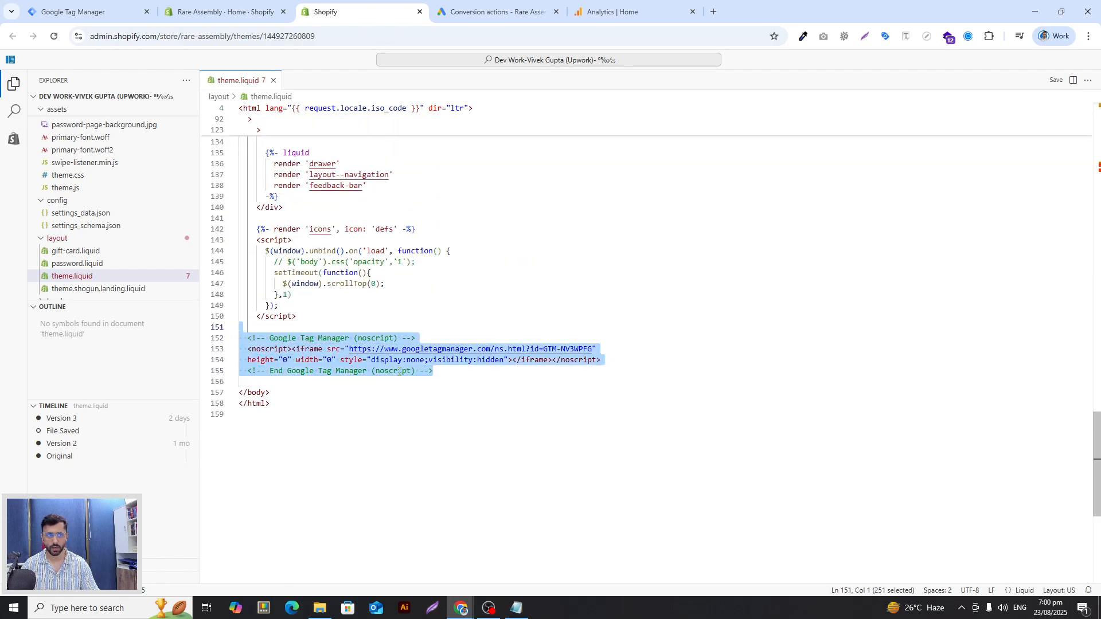
left_click(437, 410)
scroll(437, 410, "up", 20)
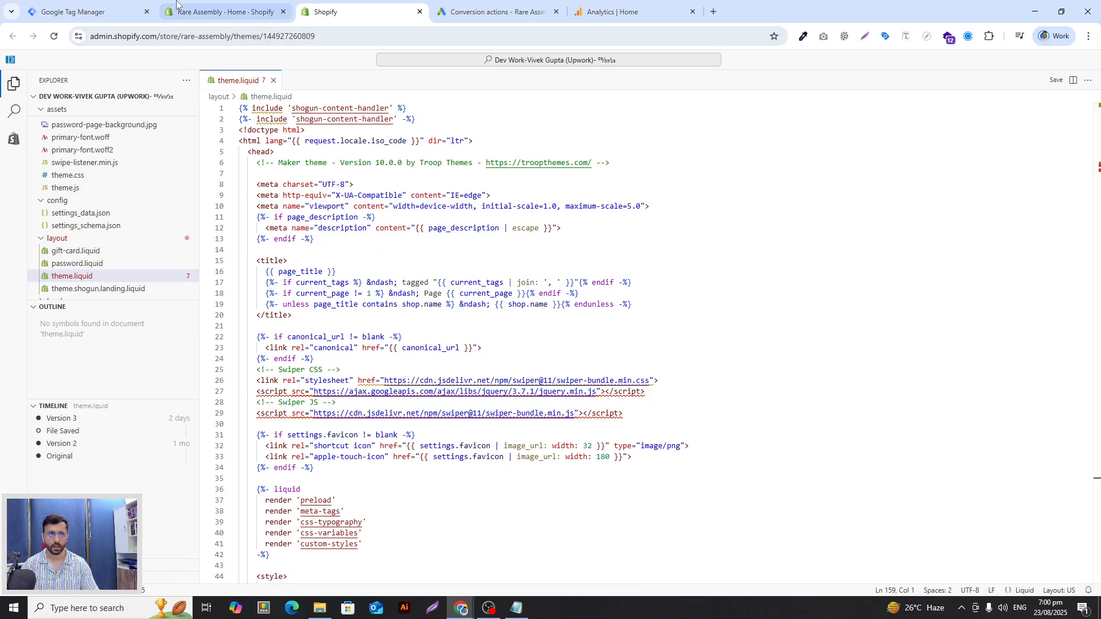
Step: Close the theme code editor and switch to Tag Manager, leaving the installation instructions for the container's workspace
left_click(420, 12)
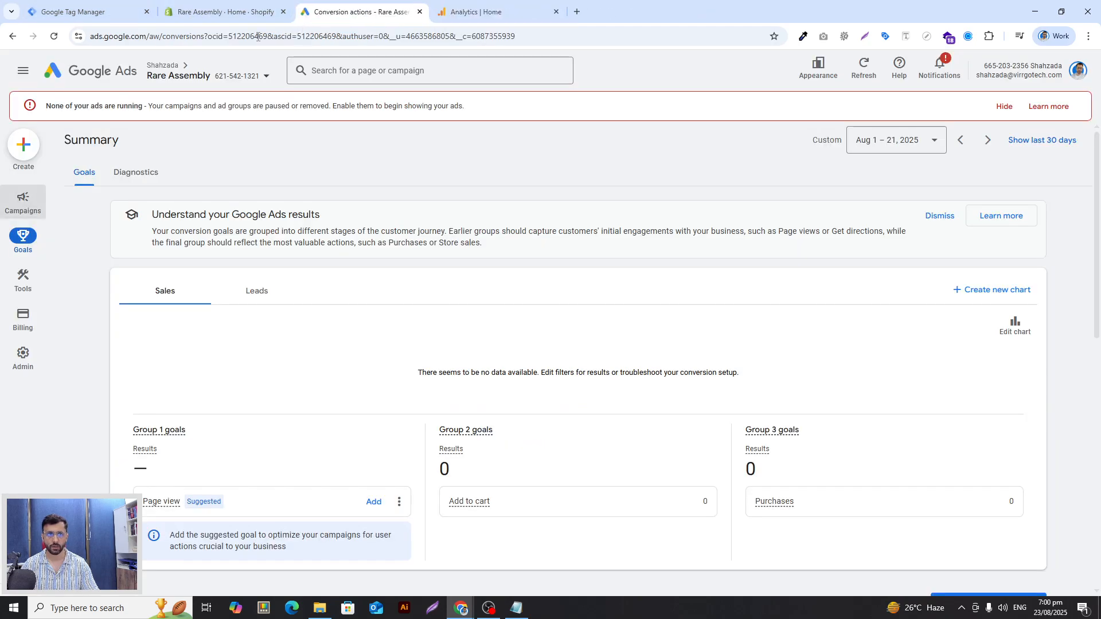
left_click(86, 11)
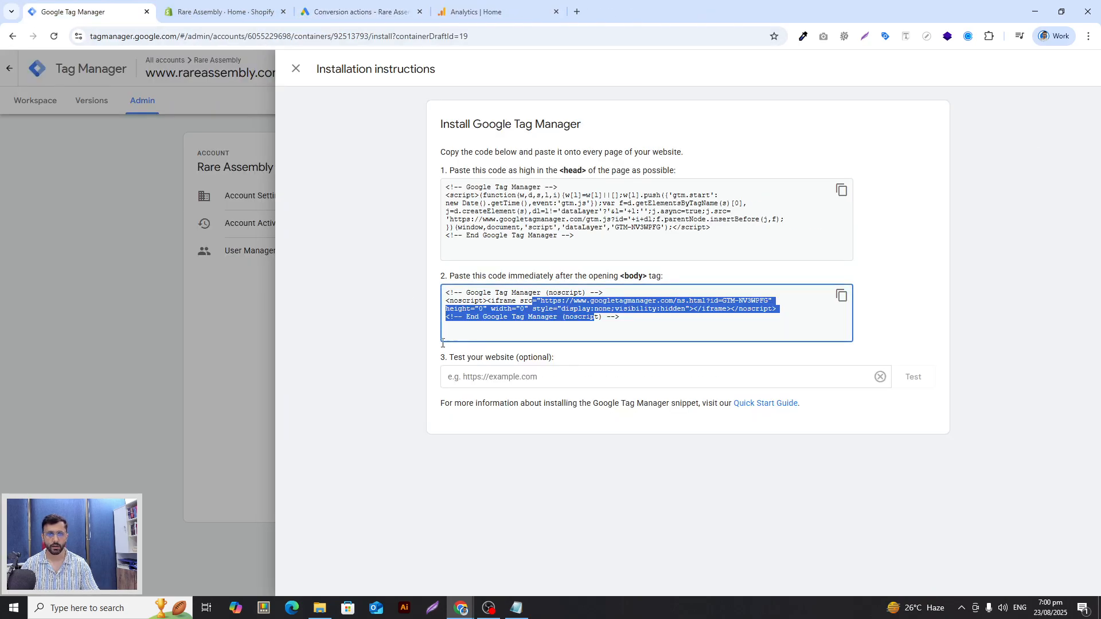
left_click(337, 399)
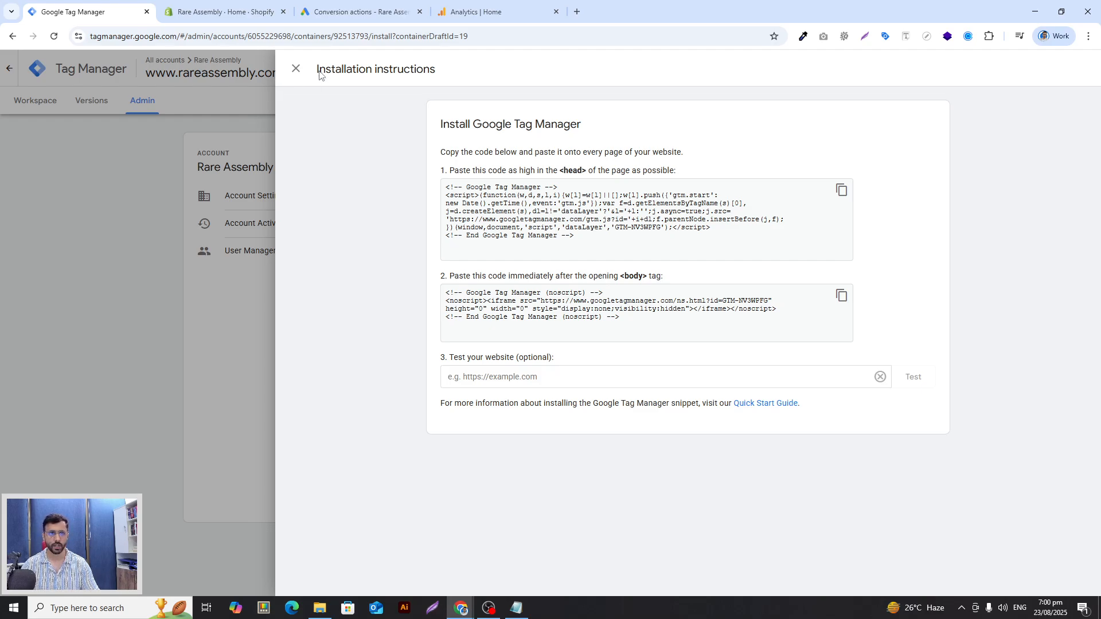
left_click(296, 69)
left_click(56, 105)
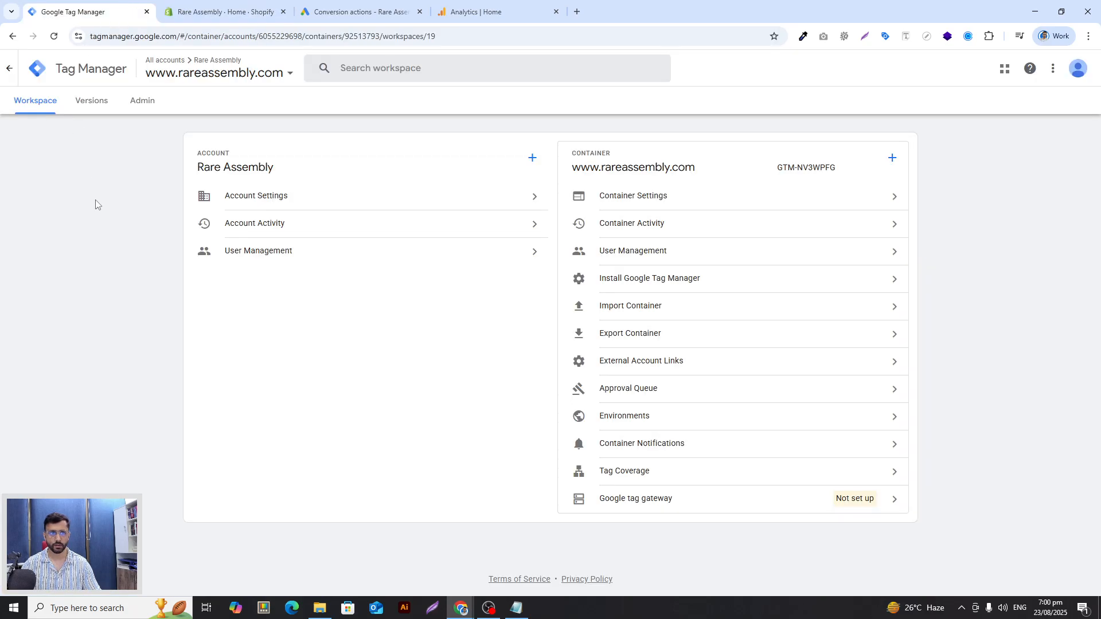
left_click(34, 101)
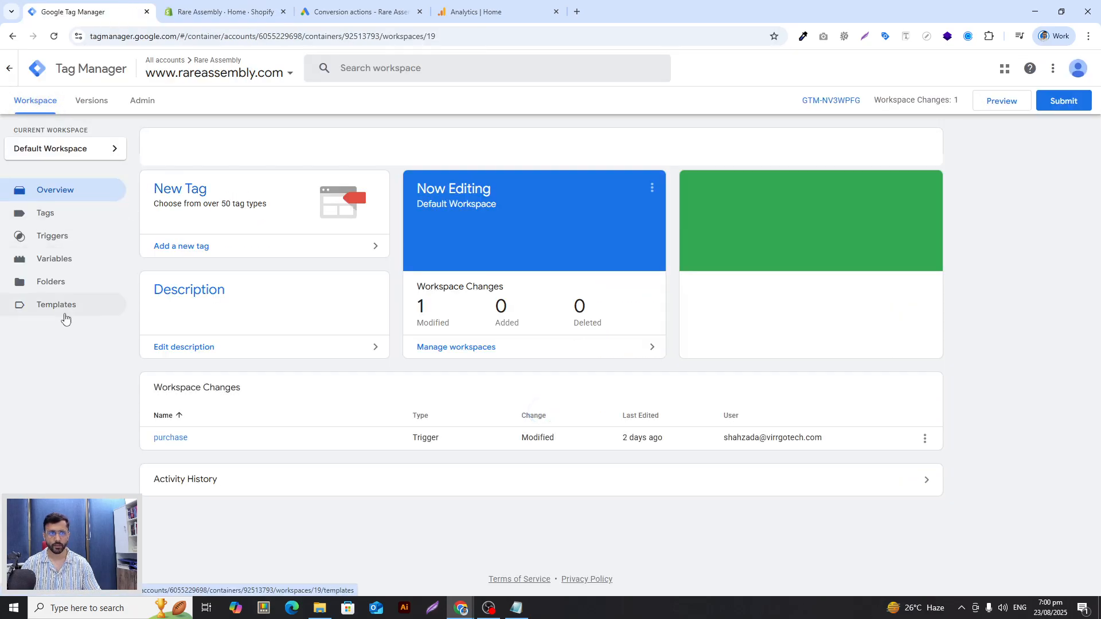
Step: Open the workspace's variables and look over the built-in and user-defined lists
left_click(64, 263)
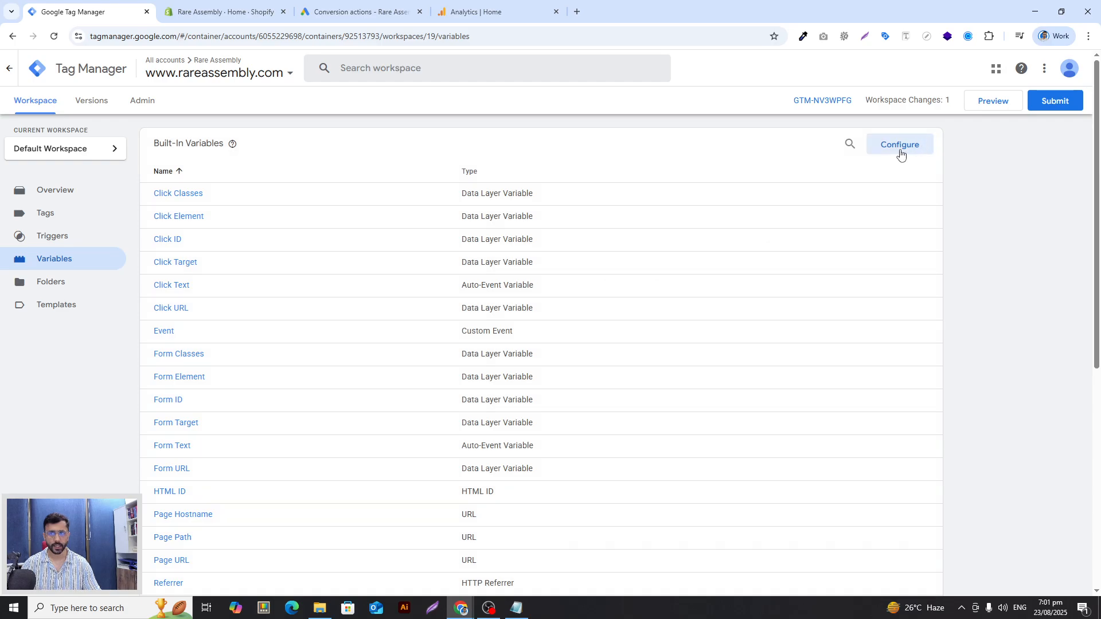
scroll(707, 337, "down", 7)
scroll(734, 317, "up", 7)
scroll(734, 317, "down", 7)
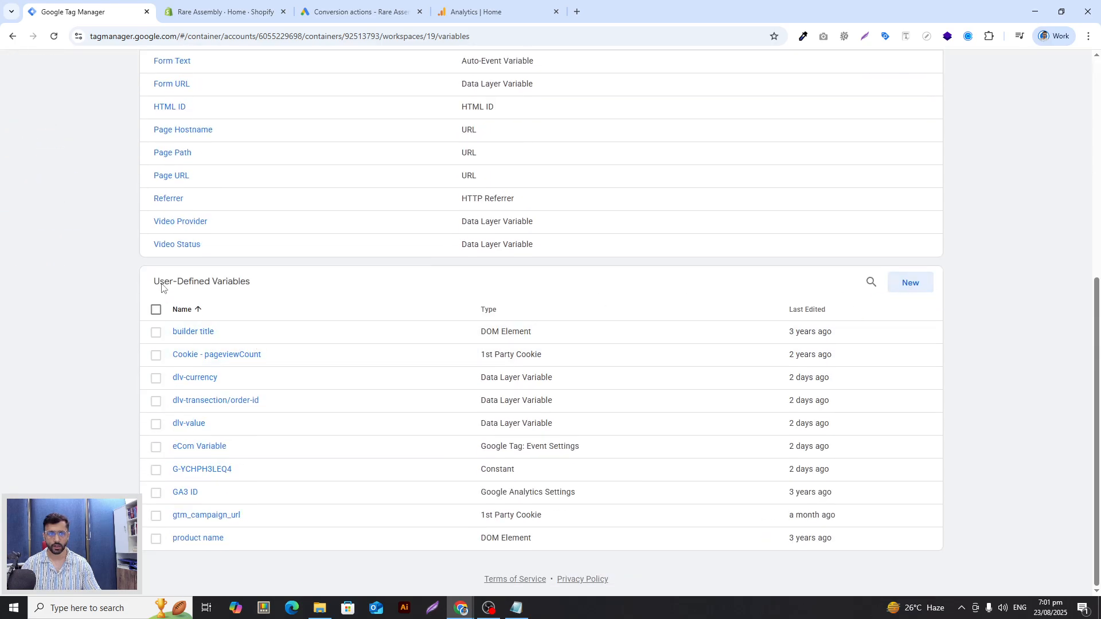
Step: Start a new user-defined variable and go over the value, transaction id and currency entries in the Notepad note
left_click(910, 281)
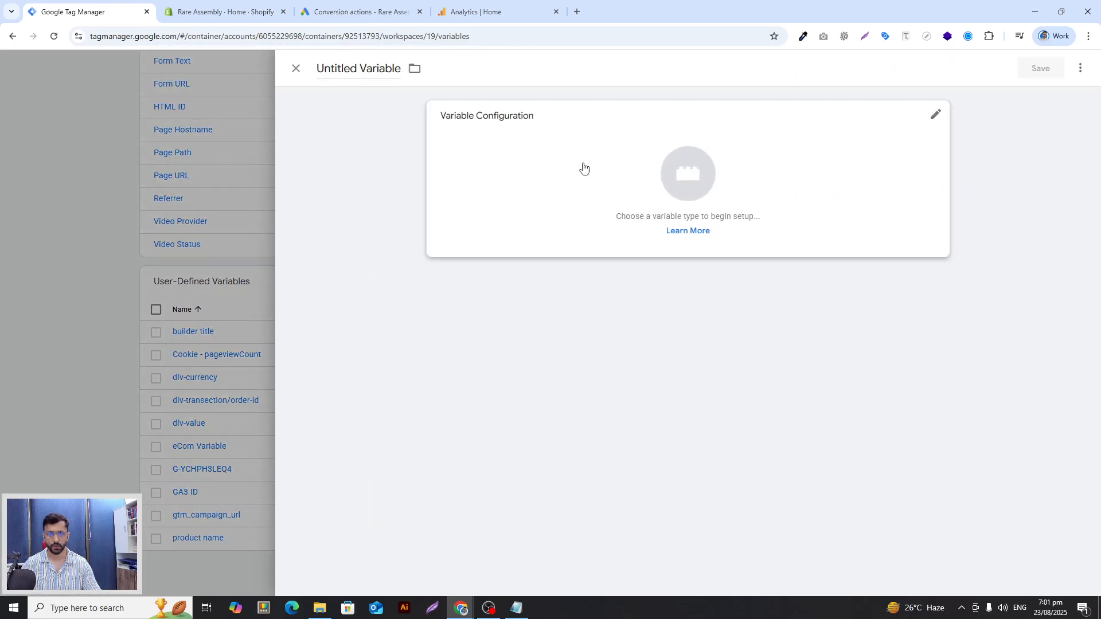
left_click(517, 609)
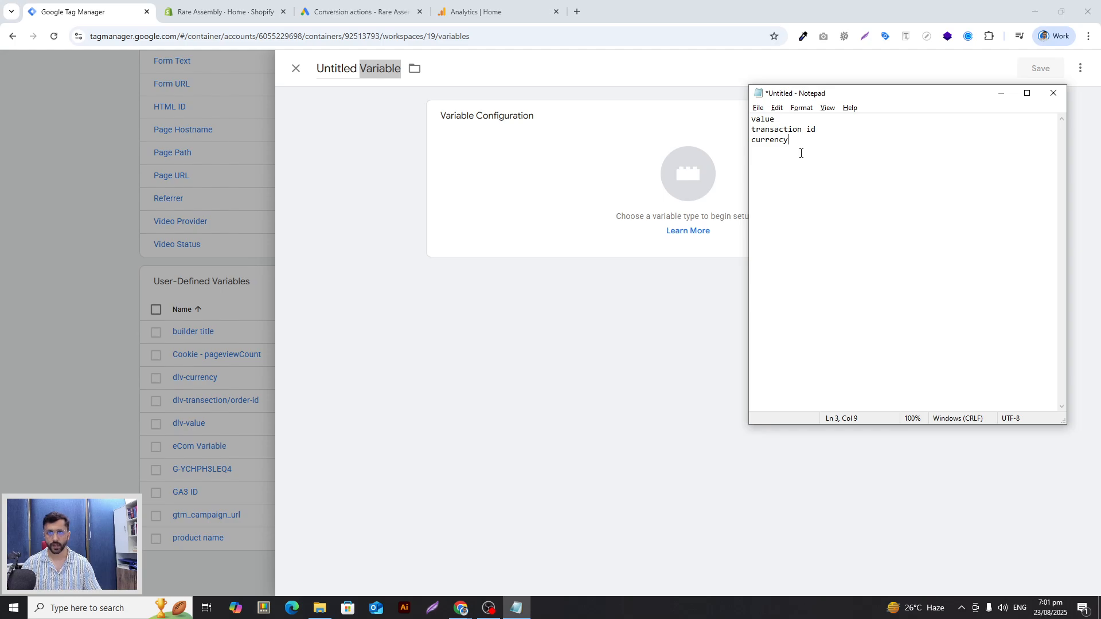
left_click_drag(780, 120, 750, 120)
left_click(816, 234)
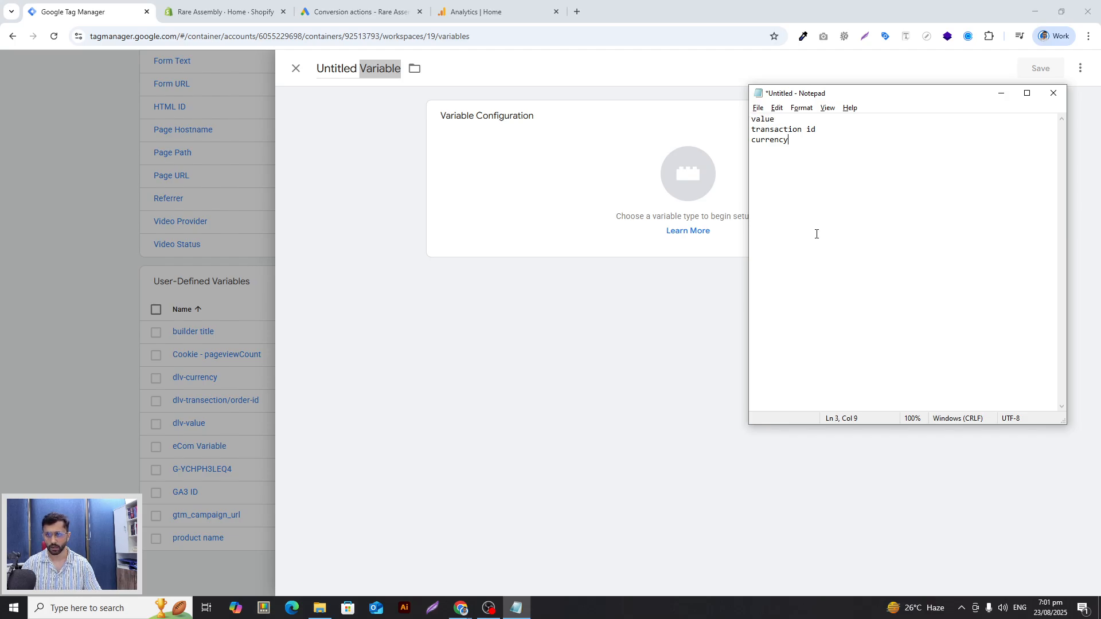
left_click_drag(780, 127, 728, 120)
left_click(779, 131)
key("ctrl+a")
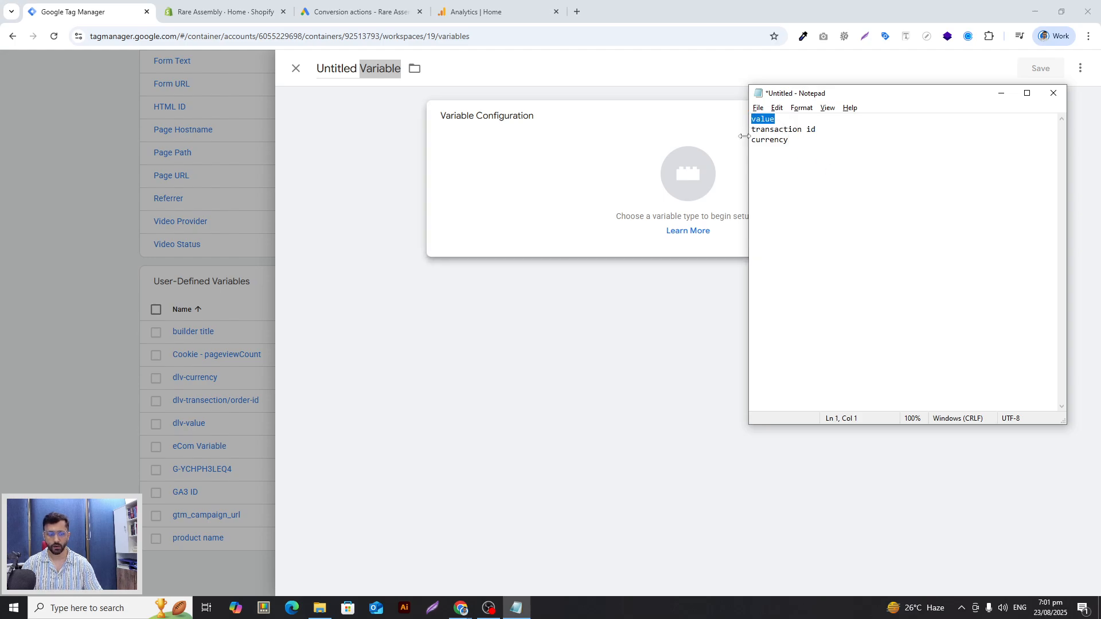
left_click(525, 356)
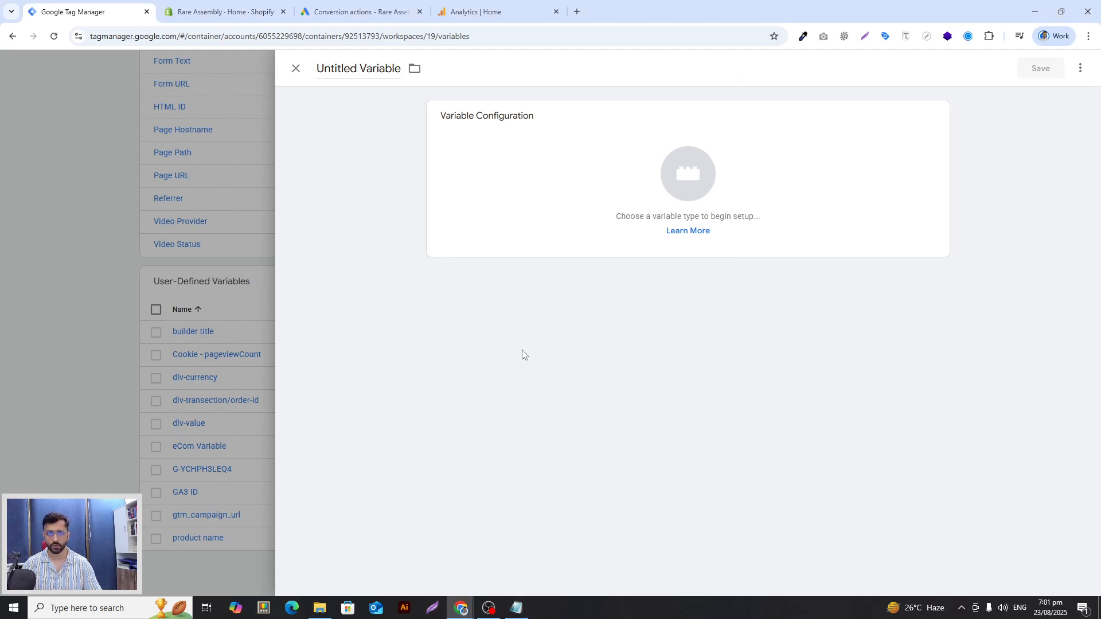
Step: Name the new variable dlv-value and set its type to Data Layer Variable
triple_click(381, 68)
type("dlv-value")
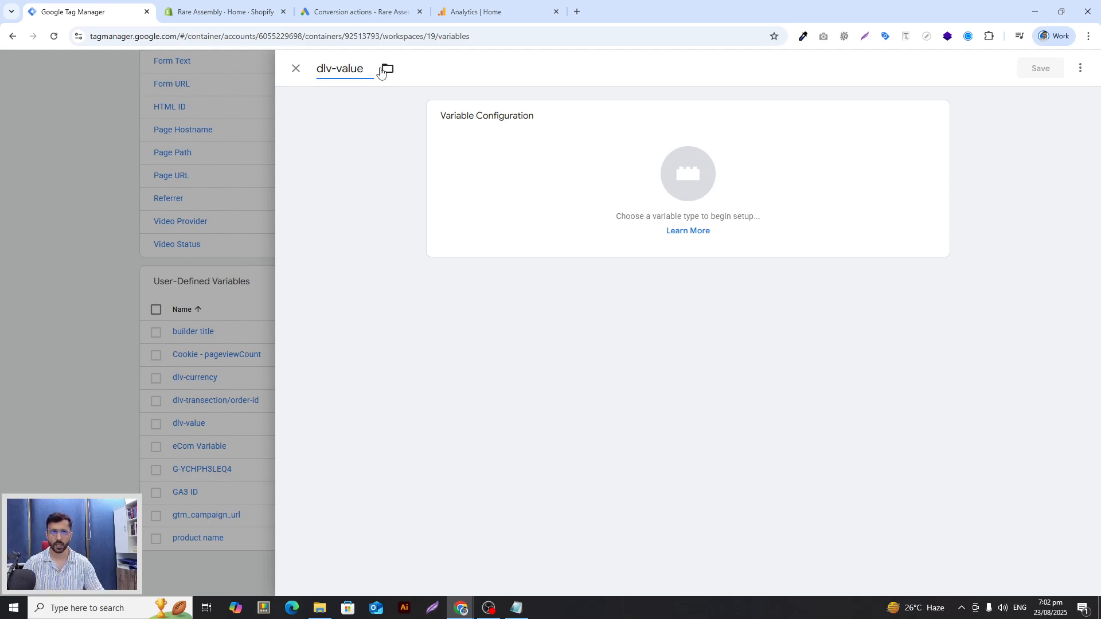
left_click(638, 179)
left_click(1076, 71)
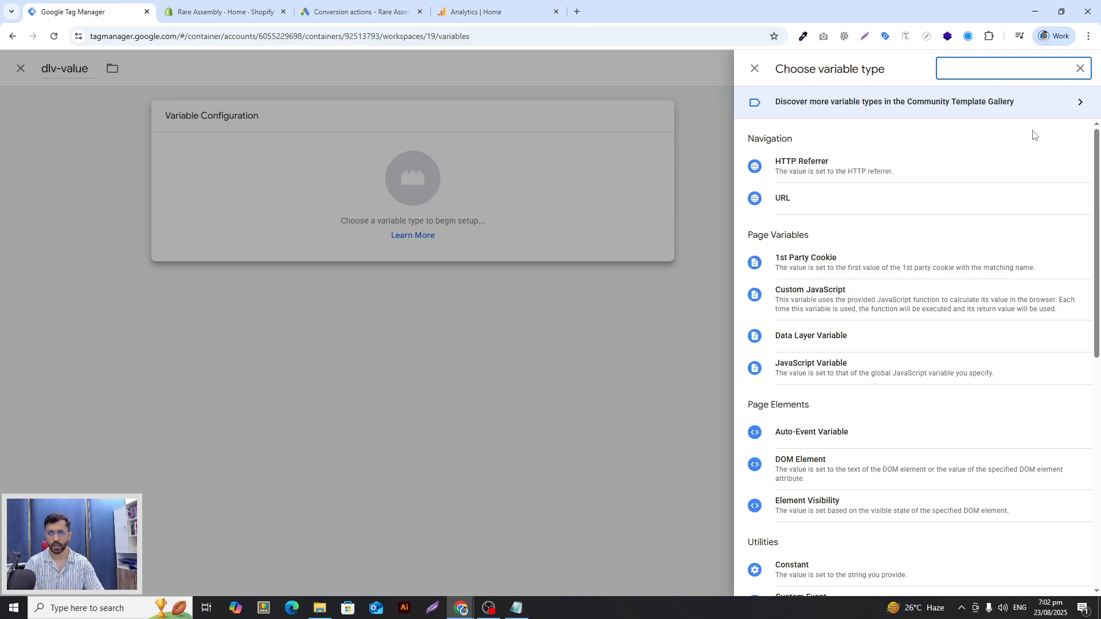
type("data lay")
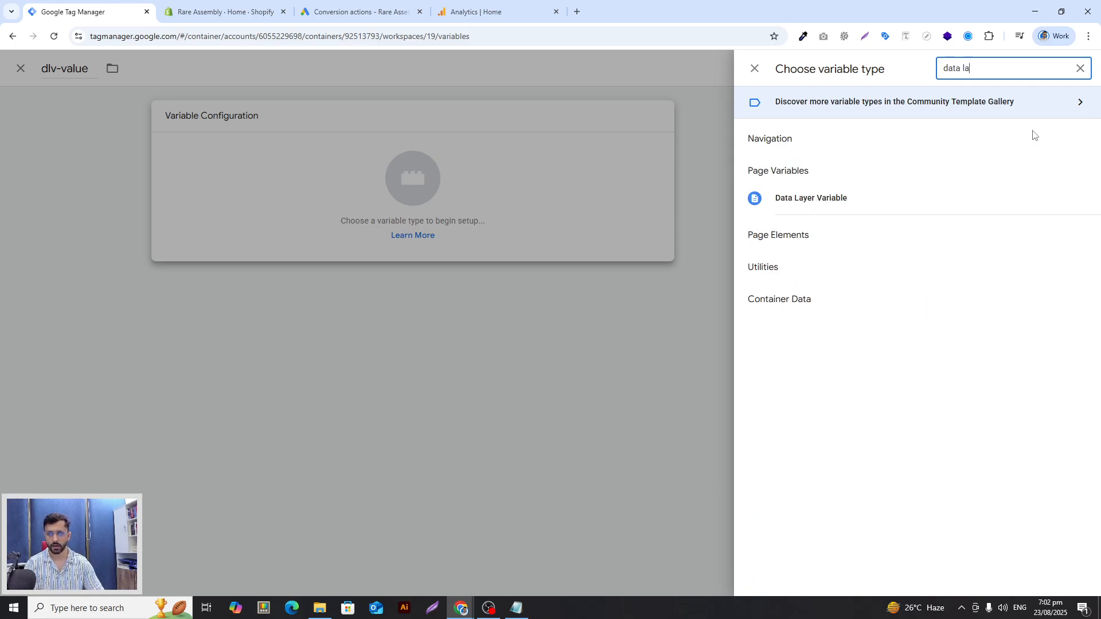
left_click(806, 199)
left_click(522, 229)
type("value")
left_click_drag(522, 229, 434, 238)
key("BackSpace")
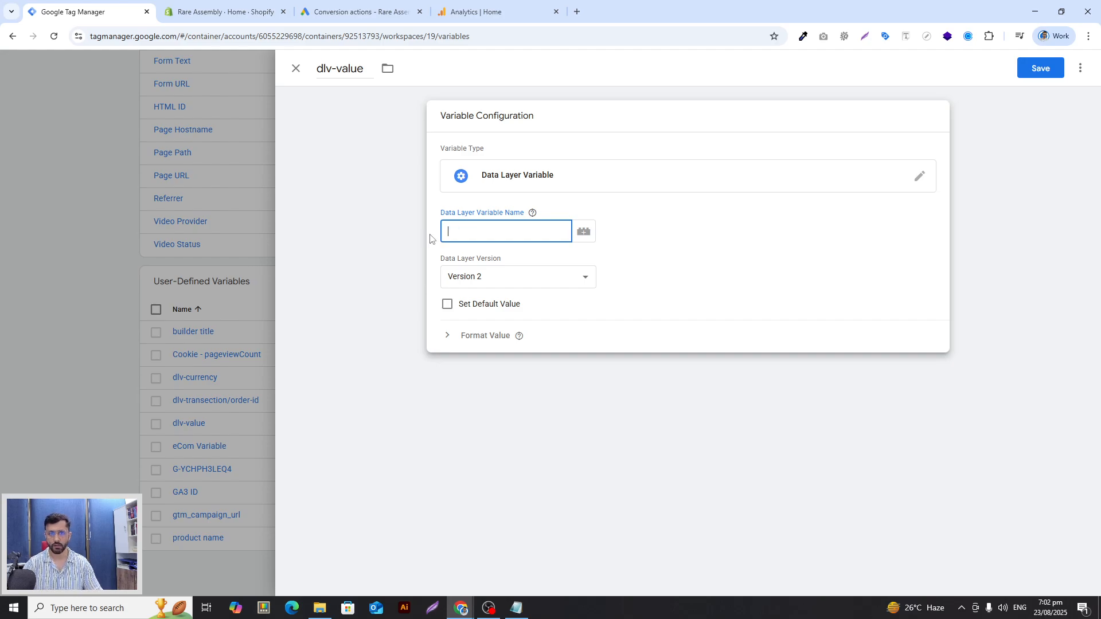
Step: Switch to Shopify and open the GTM custom pixel from the Customer events settings
left_click(218, 5)
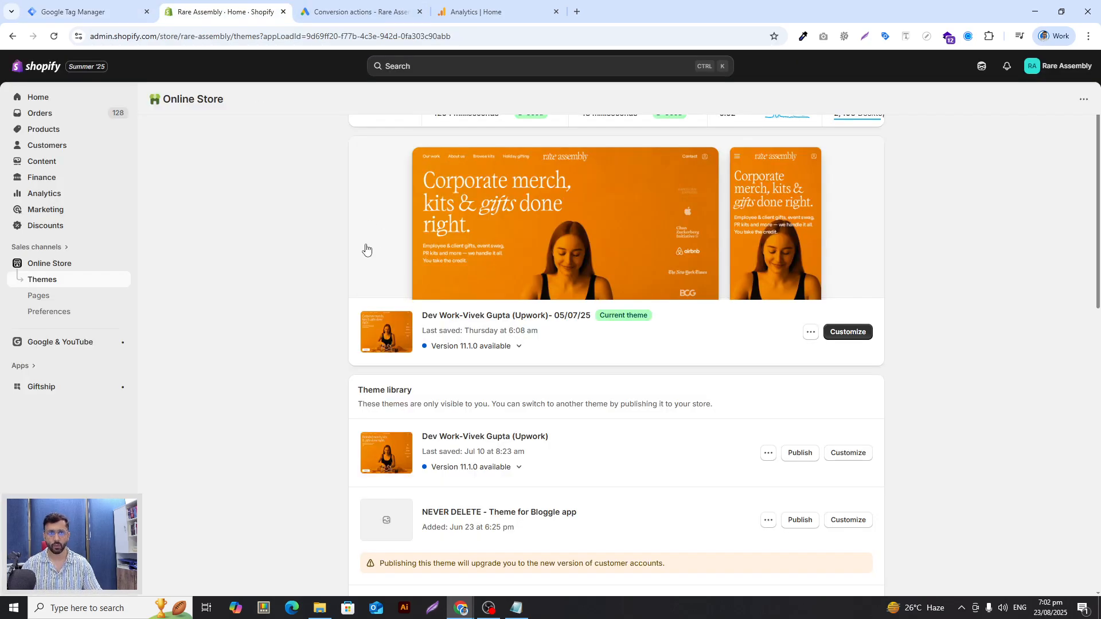
left_click(27, 595)
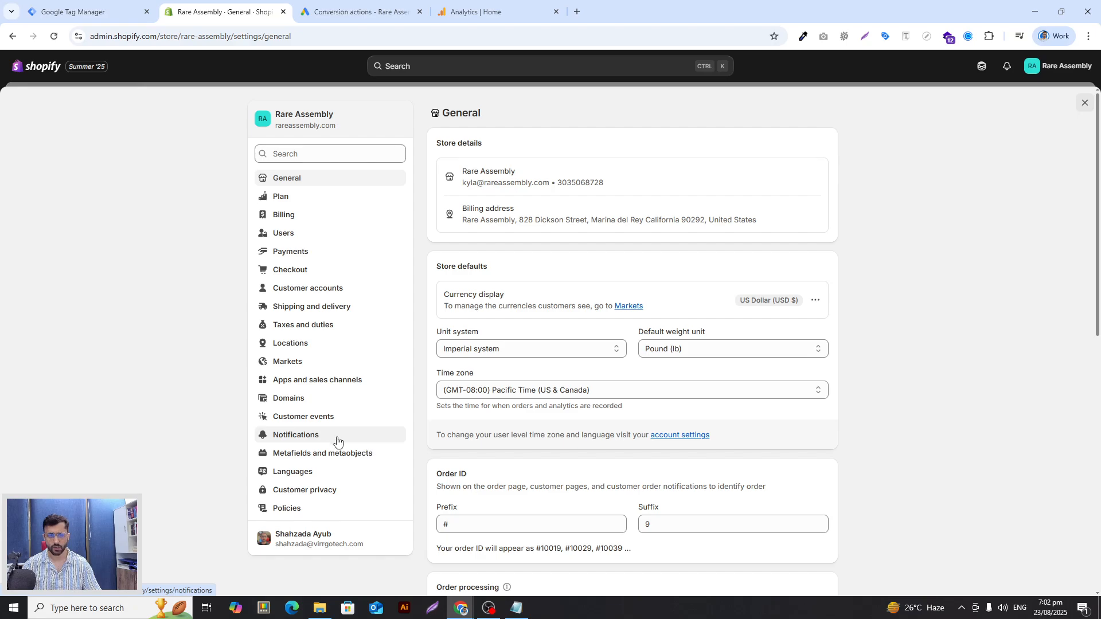
left_click(310, 422)
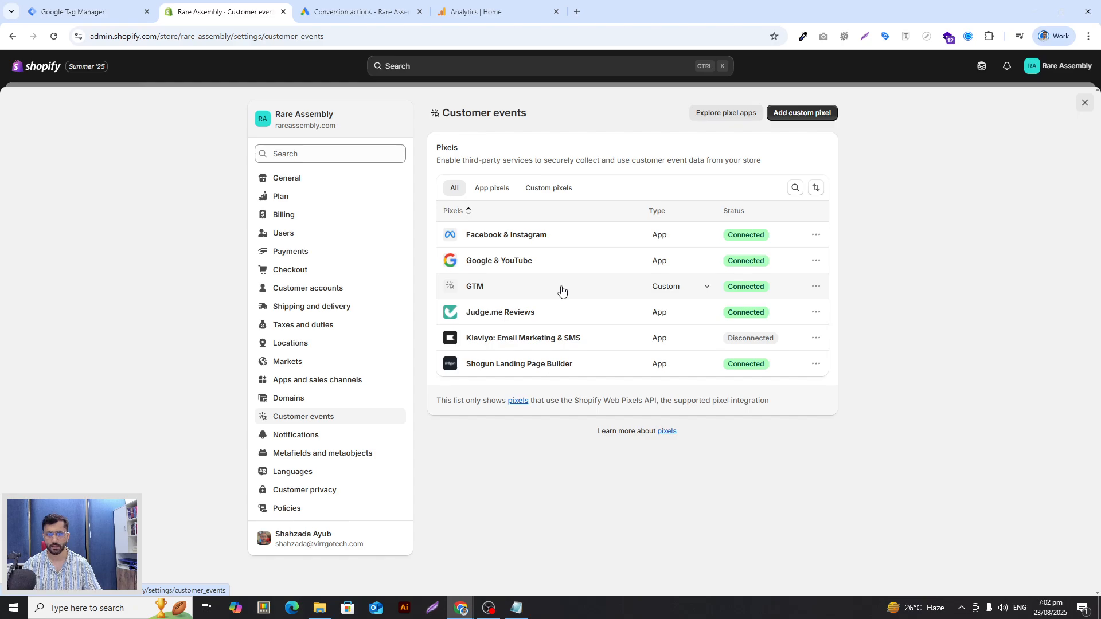
left_click(561, 291)
Step: Search the GTM pixel's code for "valu" to locate the value parameter in the ecommerce data layer pushes
scroll(551, 344, "down", 5)
scroll(495, 325, "down", 10)
scroll(570, 344, "down", 2)
left_click(638, 332)
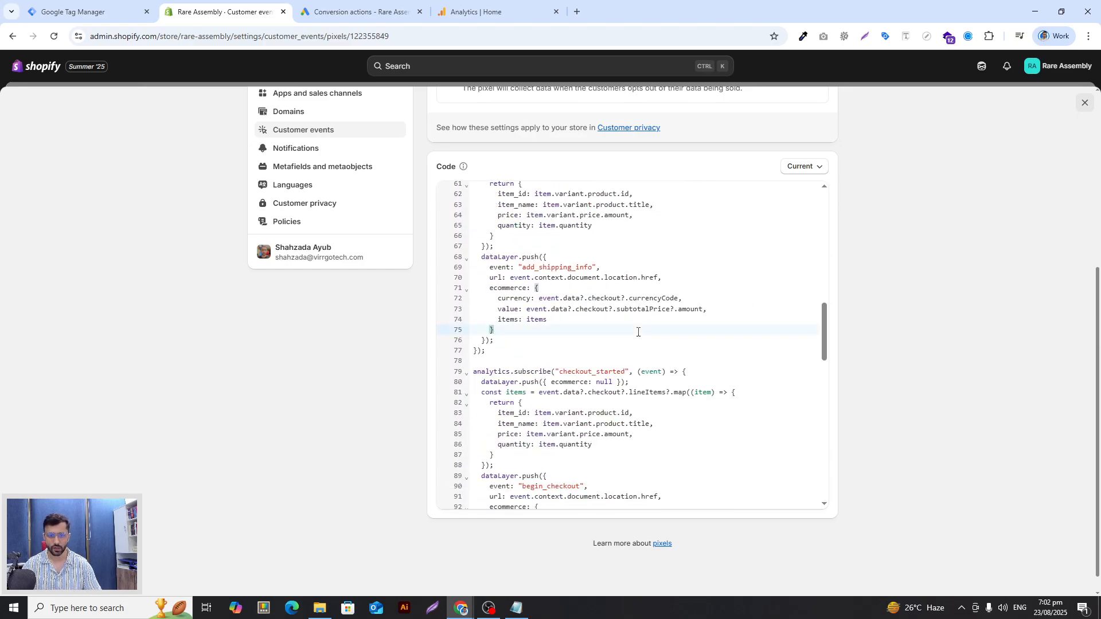
key("ctrl+f")
type("valu")
key("Return")
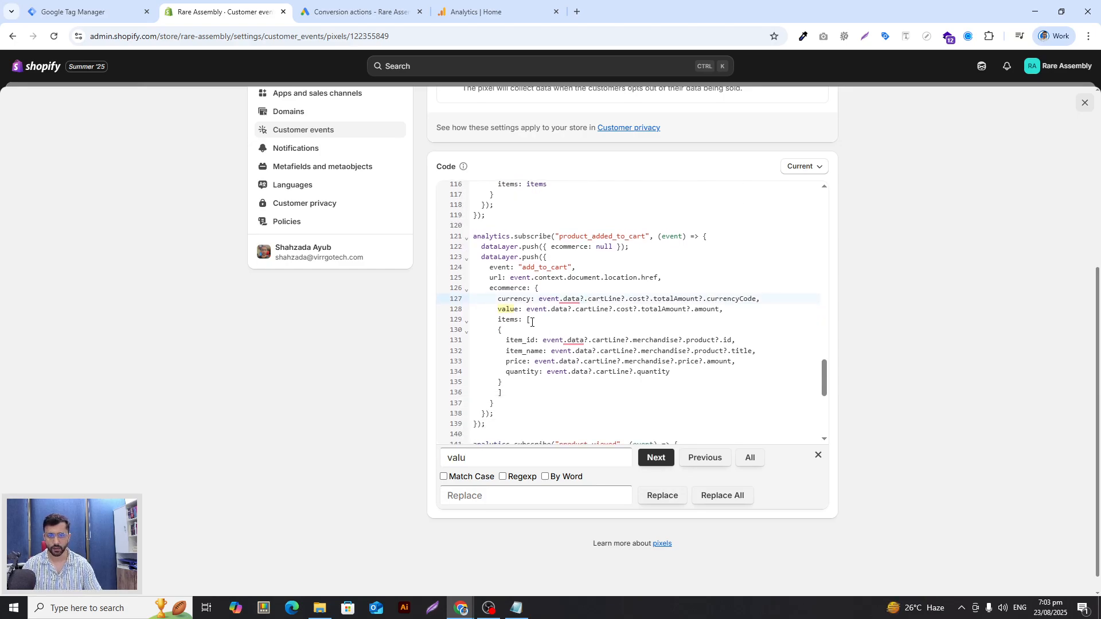
Step: Copy the value key from the add_to_cart data layer push in the GTM pixel code
left_click(518, 310)
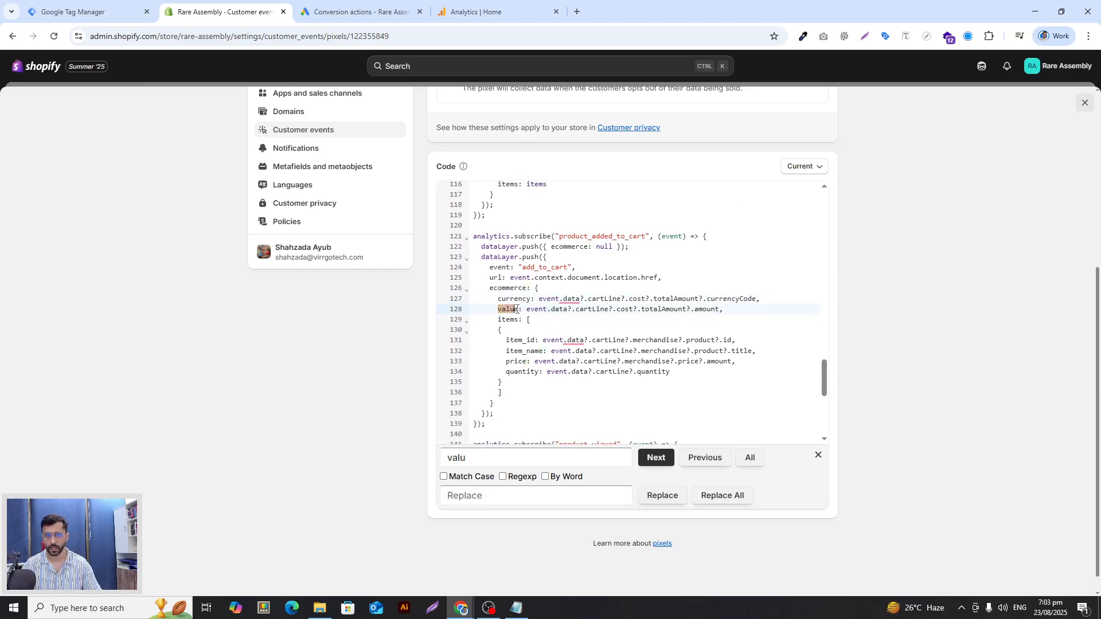
left_click(517, 309)
left_click_drag(520, 309, 498, 309)
left_click(498, 309)
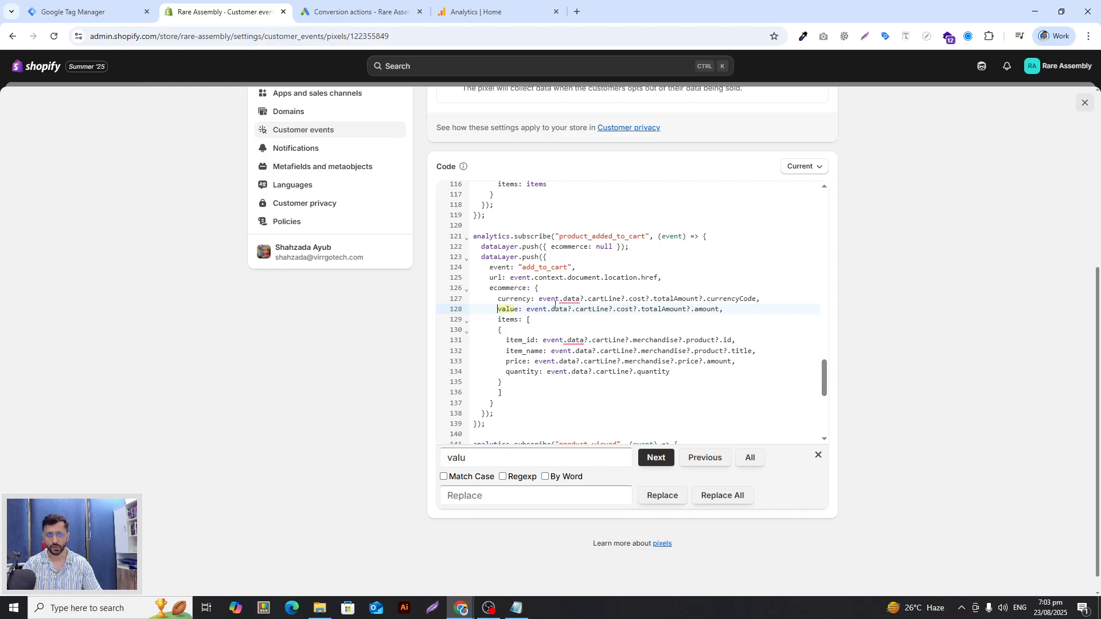
key("shift+Right")
key("shift+Right")
key("shift+Right")
key("shift+Right")
key("shift+Right")
key("Left")
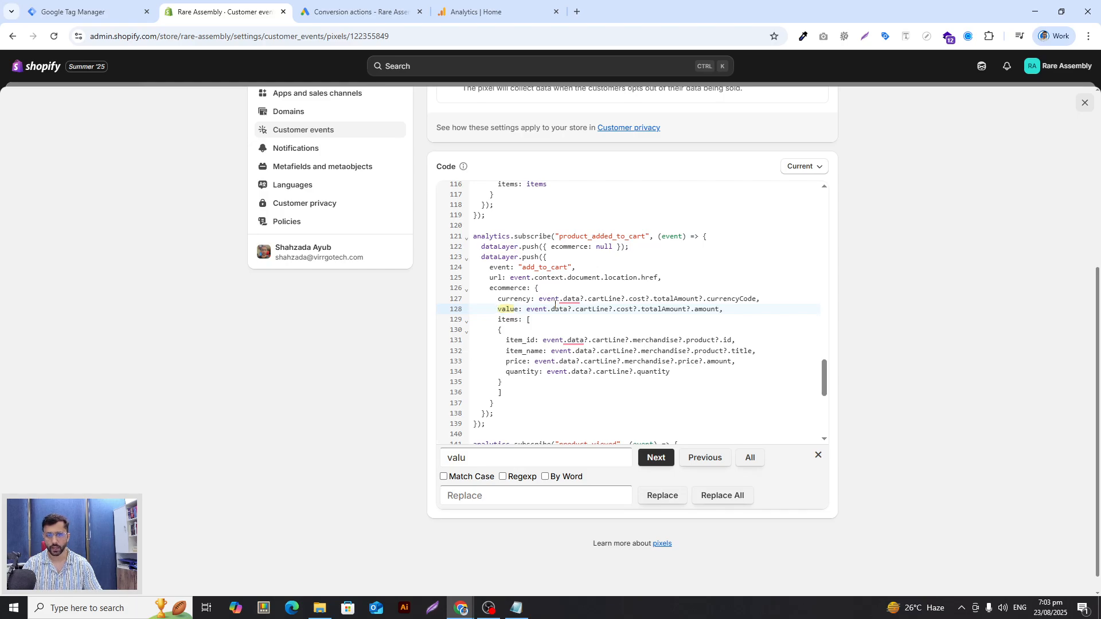
key("shift+Right")
key("shift+Right")
key("shift+Right")
key("shift+Right")
key("shift+Right")
key("ctrl+c")
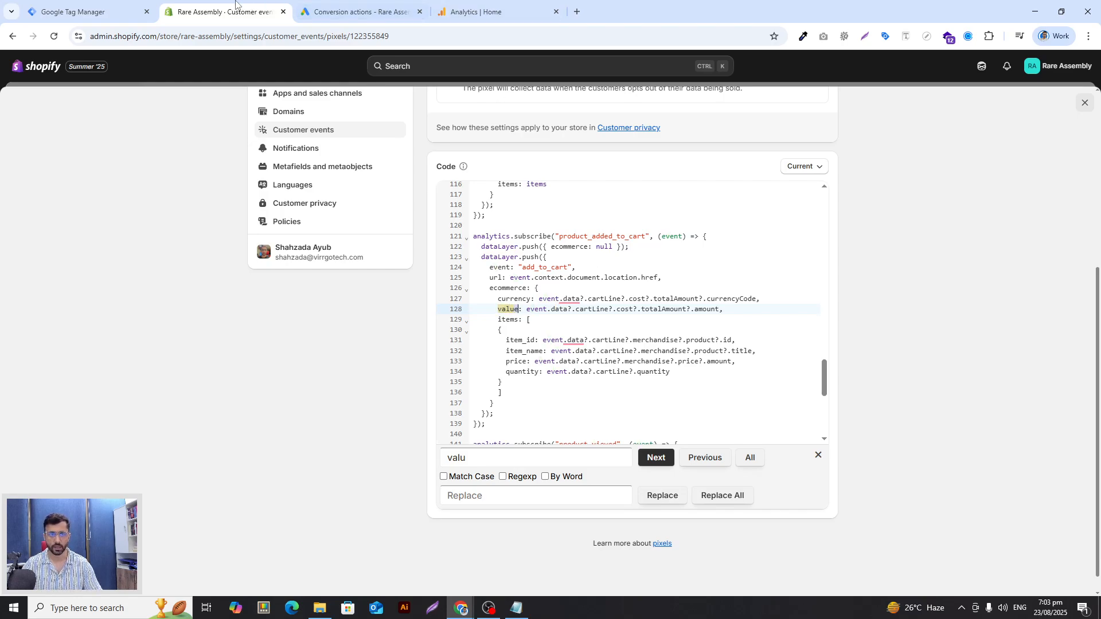
Step: Switch to Google Tag Manager, set the Data Layer Variable Name of dlv-value to value, and discard the unsaved variable
left_click(319, 8)
left_click(66, 5)
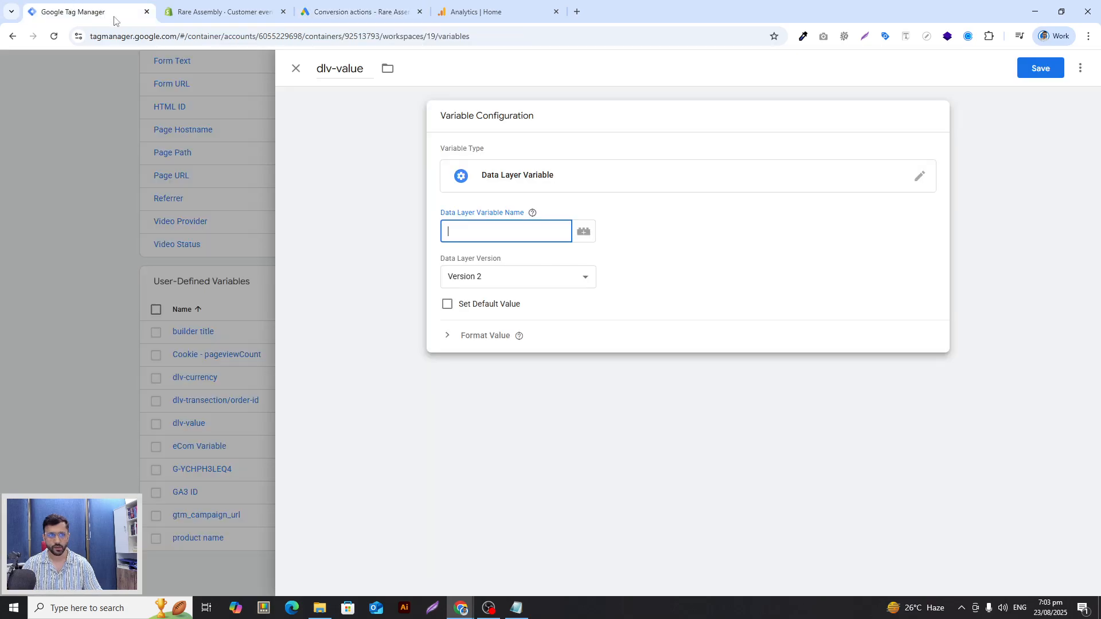
key("ctrl+v")
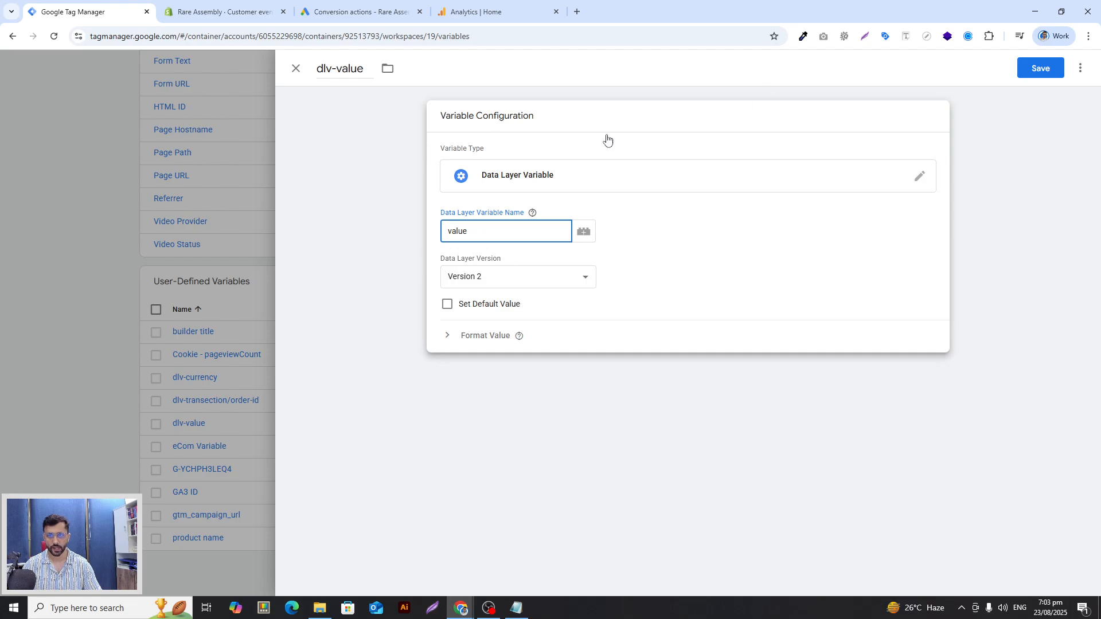
left_click(286, 69)
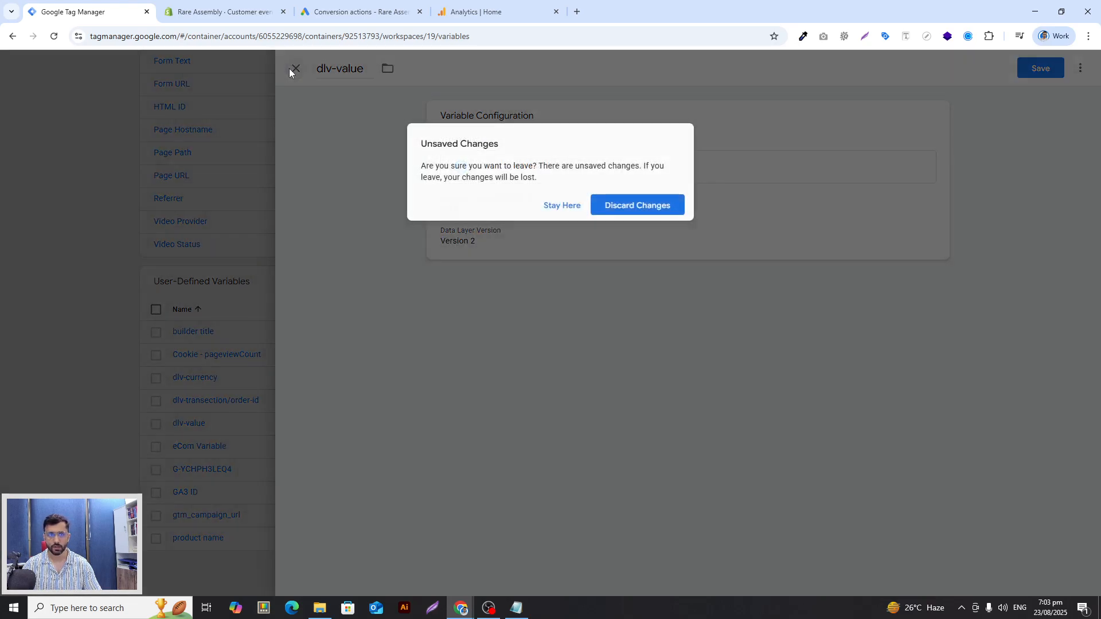
left_click(654, 206)
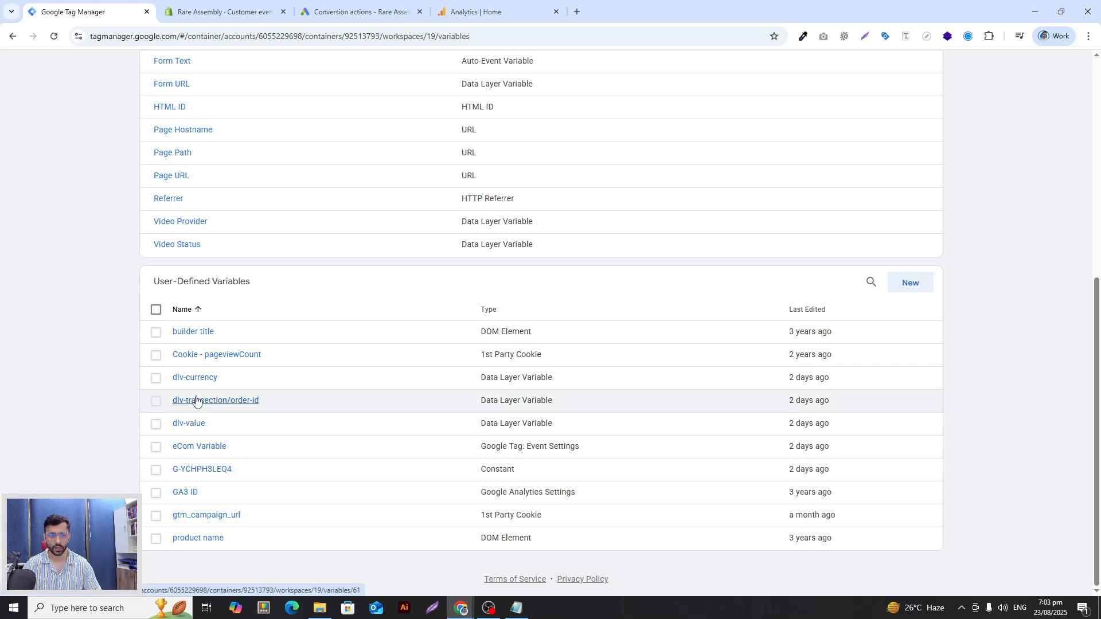
Step: Open the existing dlv-value variable to review its type and data layer variable name, then close it
left_click(194, 424)
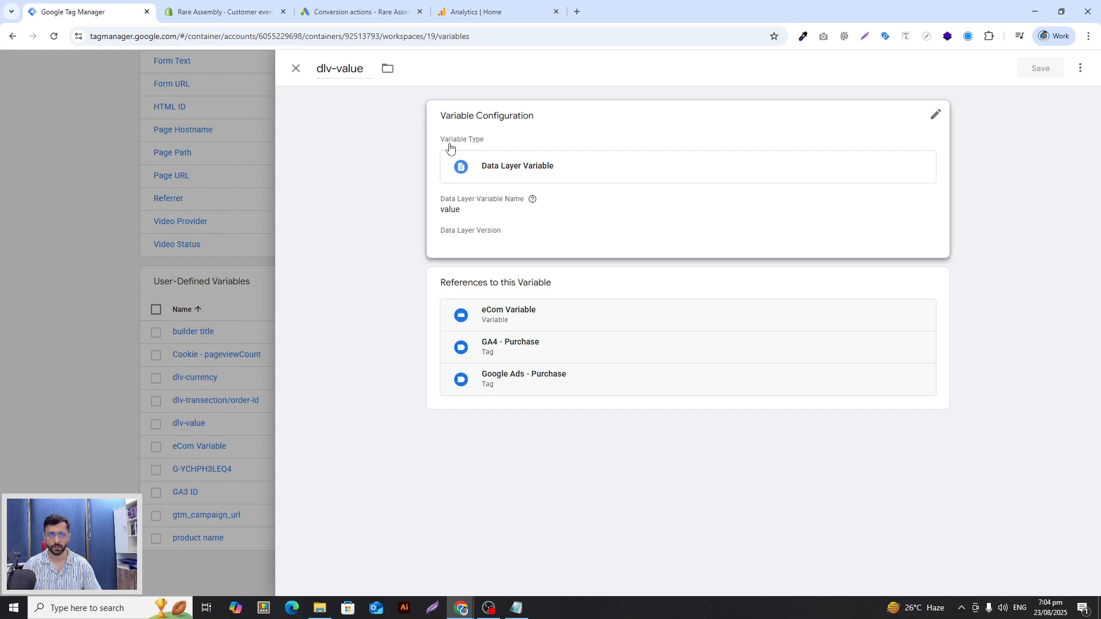
left_click(546, 194)
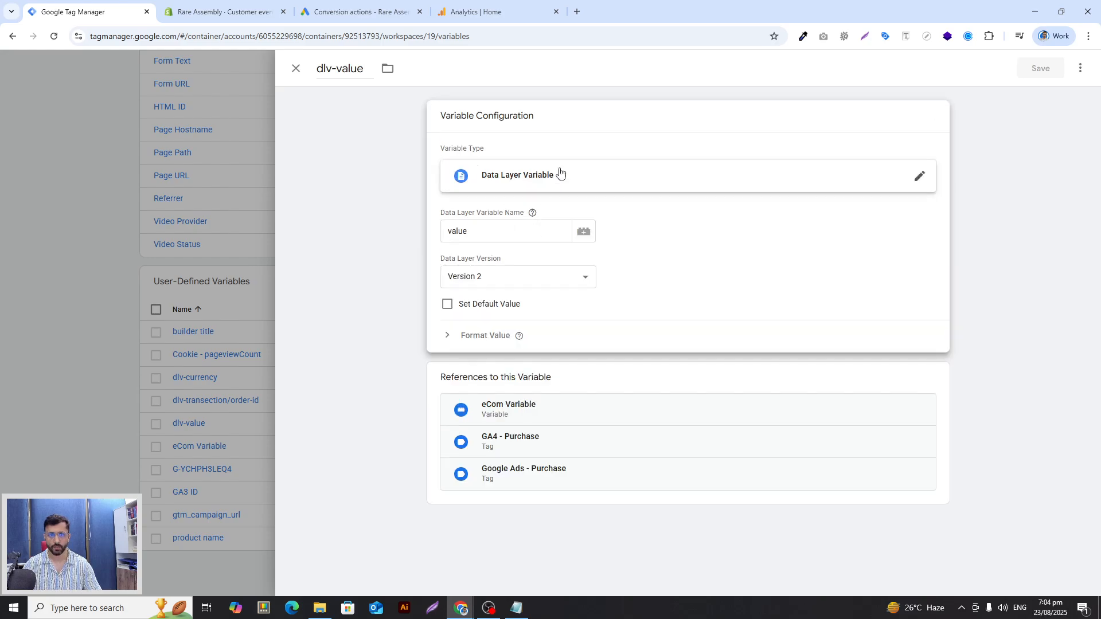
left_click(482, 236)
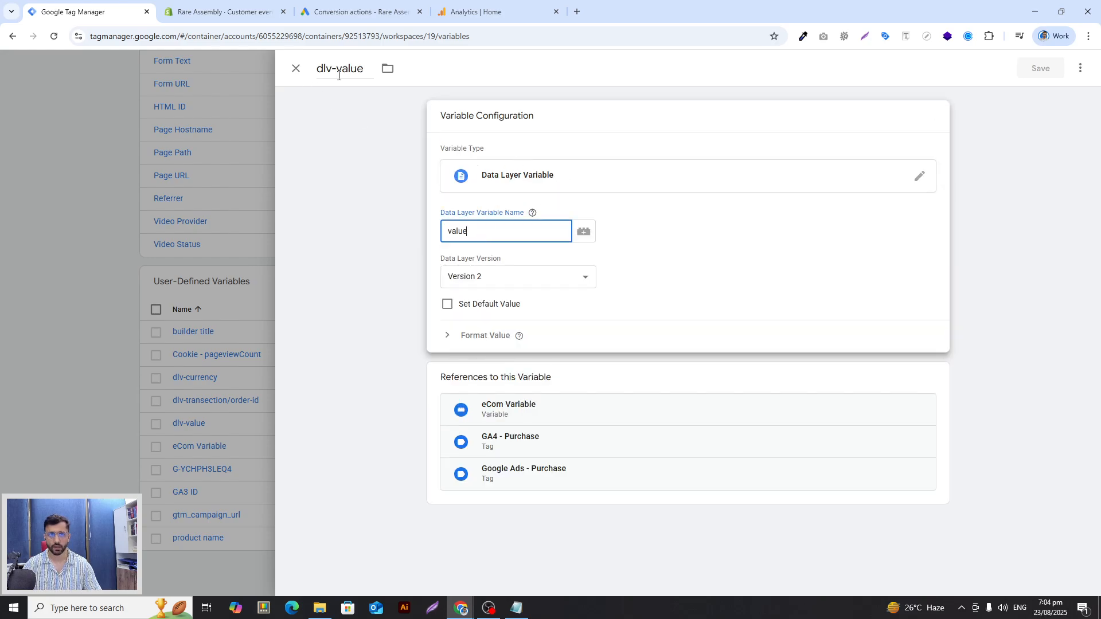
left_click(140, 266)
Step: Copy transaction id from the Notepad note and search the Shopify GTM pixel code for "transaction"
key("alt+Tab")
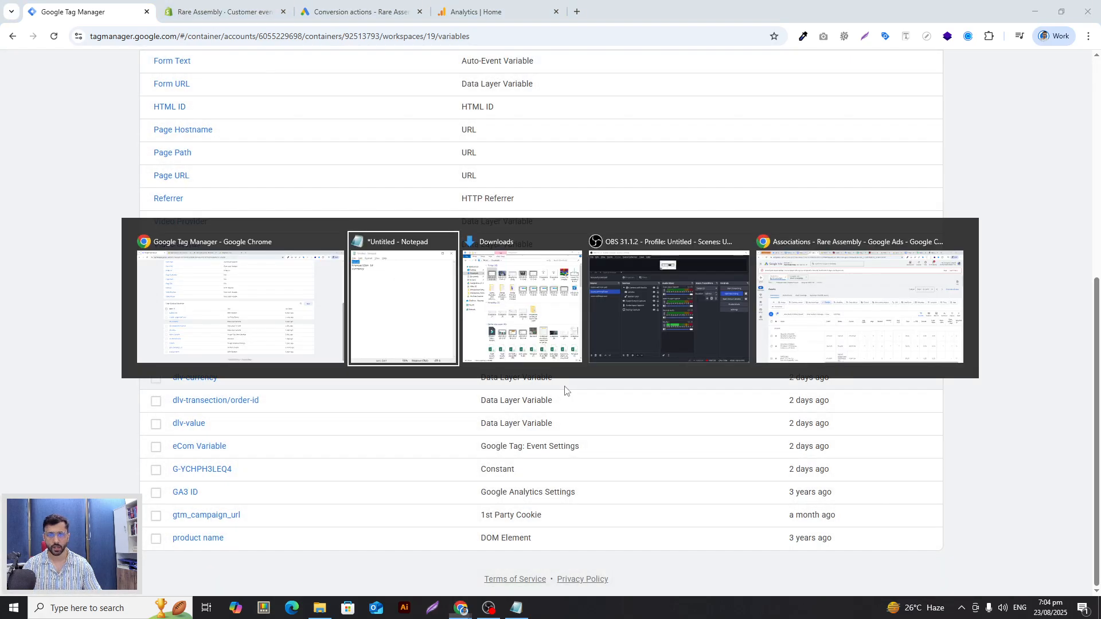
left_click_drag(833, 133, 745, 131)
key("ctrl+c")
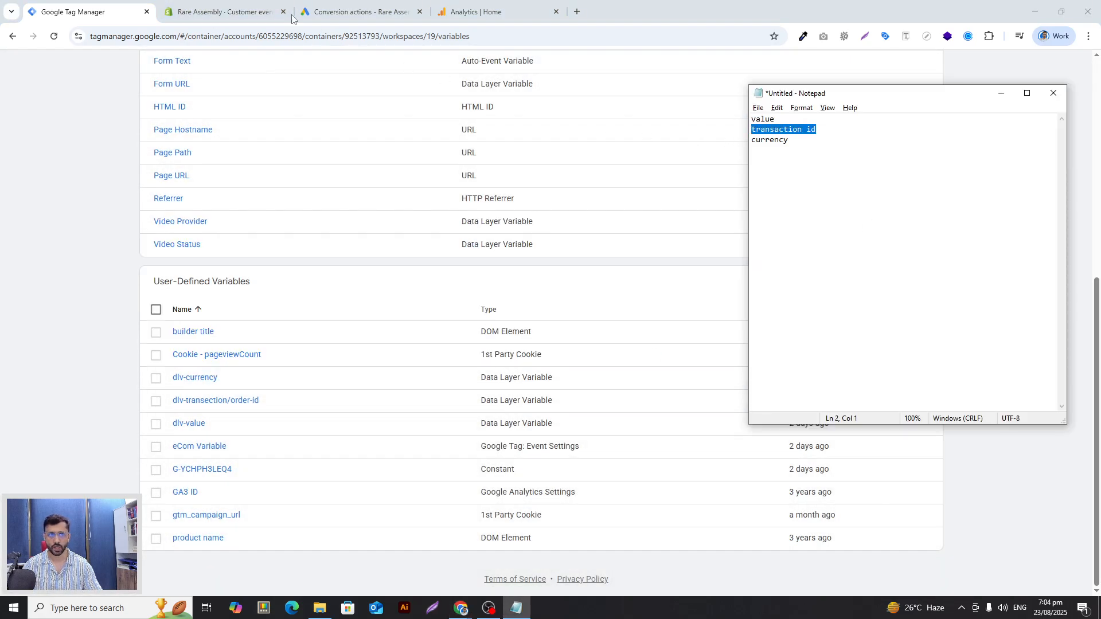
left_click(214, 10)
key("ctrl+f")
key("ctrl+v")
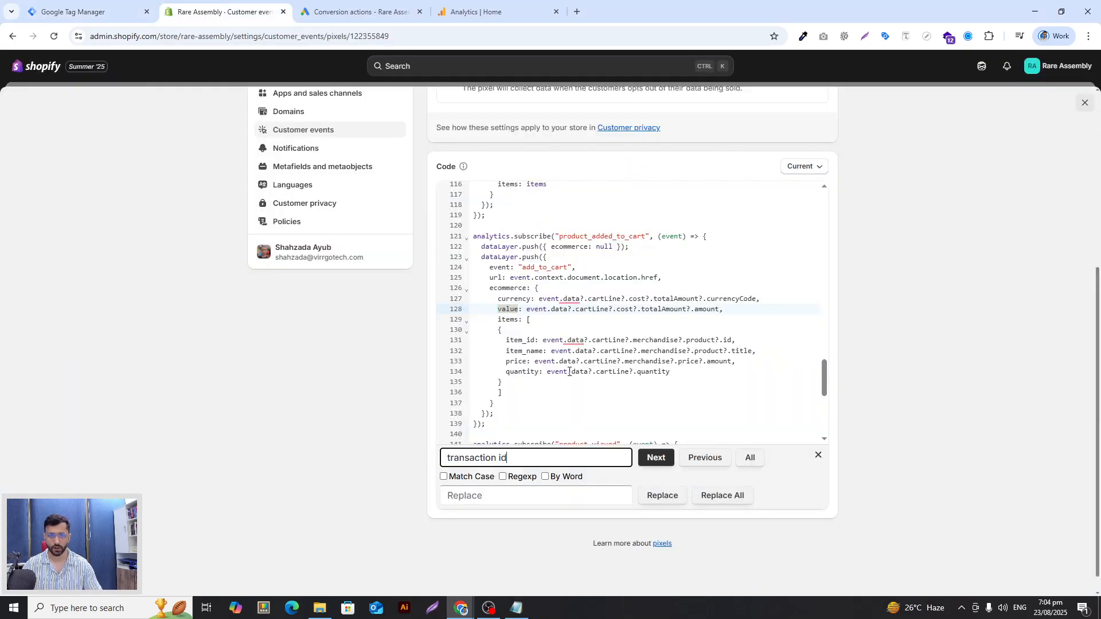
key("BackSpace")
key("BackSpace")
key("BackSpace")
key("Return")
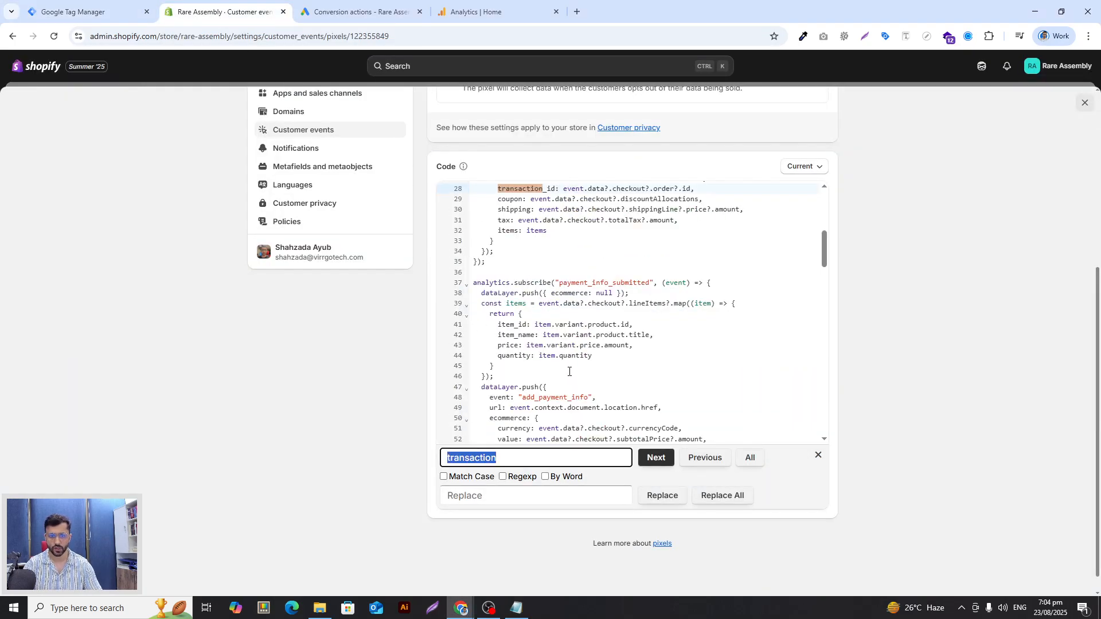
key("Return")
Step: Copy the transaction_id key from the purchase event's ecommerce data in the pixel code
left_click_drag(556, 246, 500, 246)
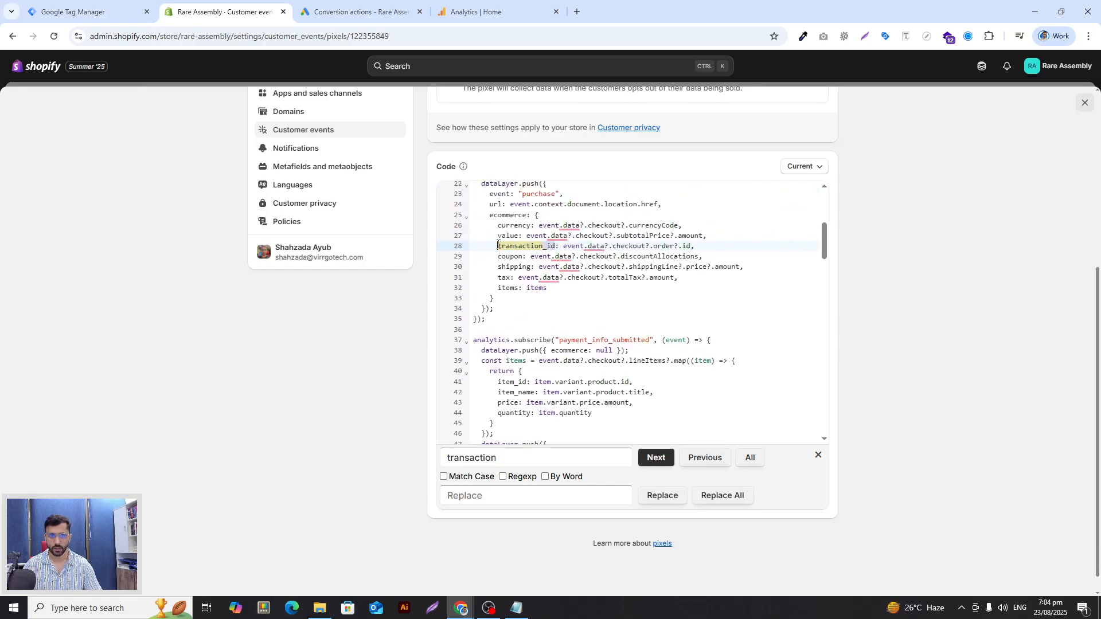
right_click(561, 255)
left_click(605, 237)
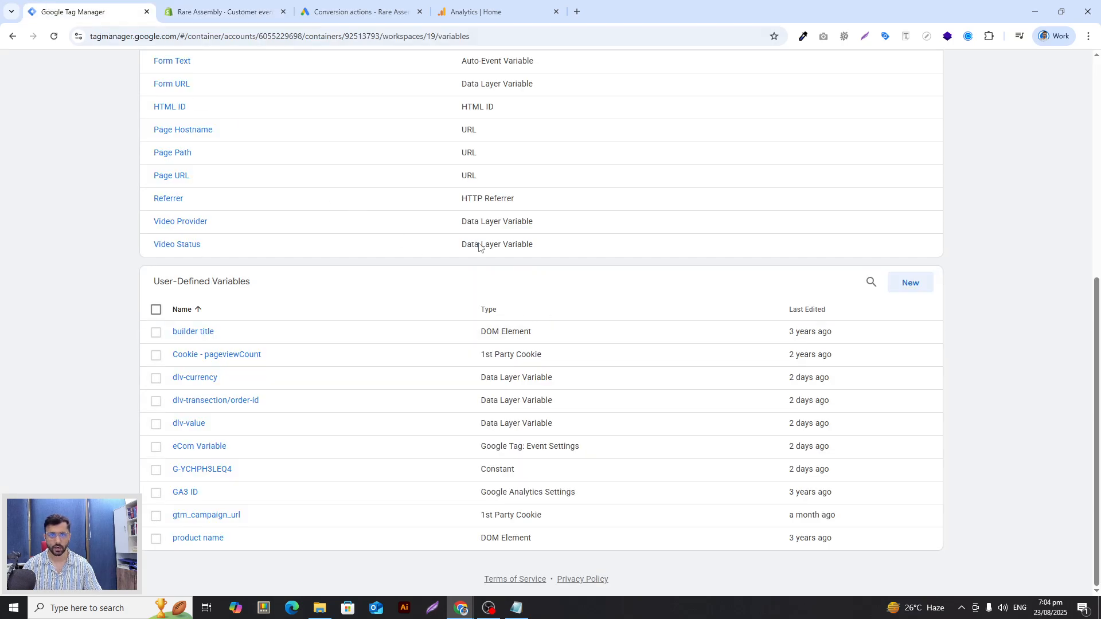
Step: Start a new user-defined variable in Google Tag Manager and name it dlv-transaction_id
left_click(912, 290)
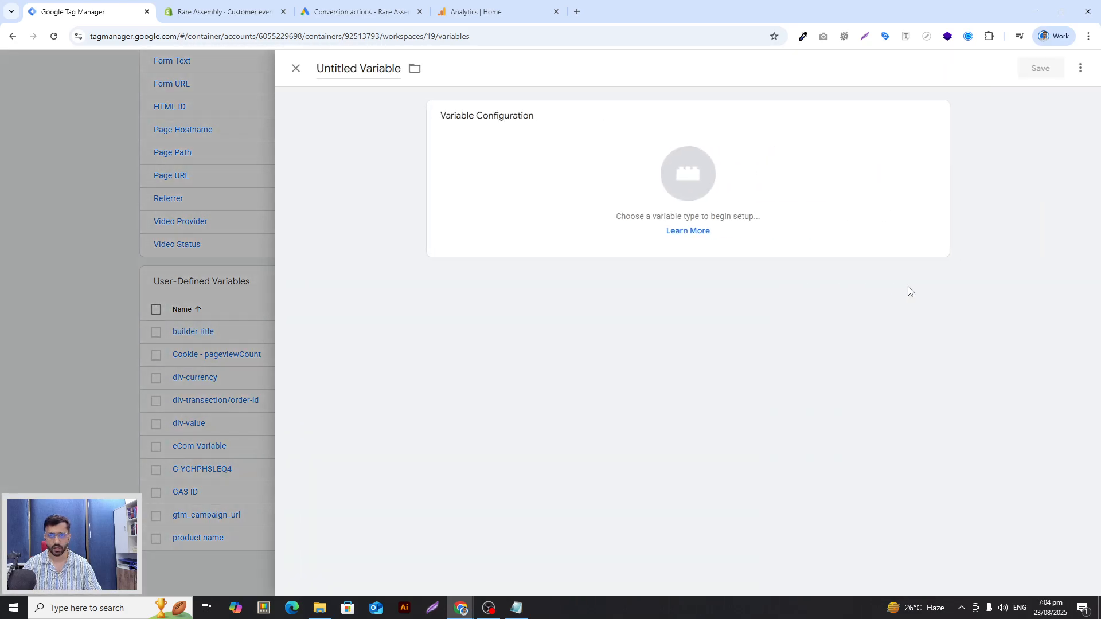
left_click(364, 70)
type("dl")
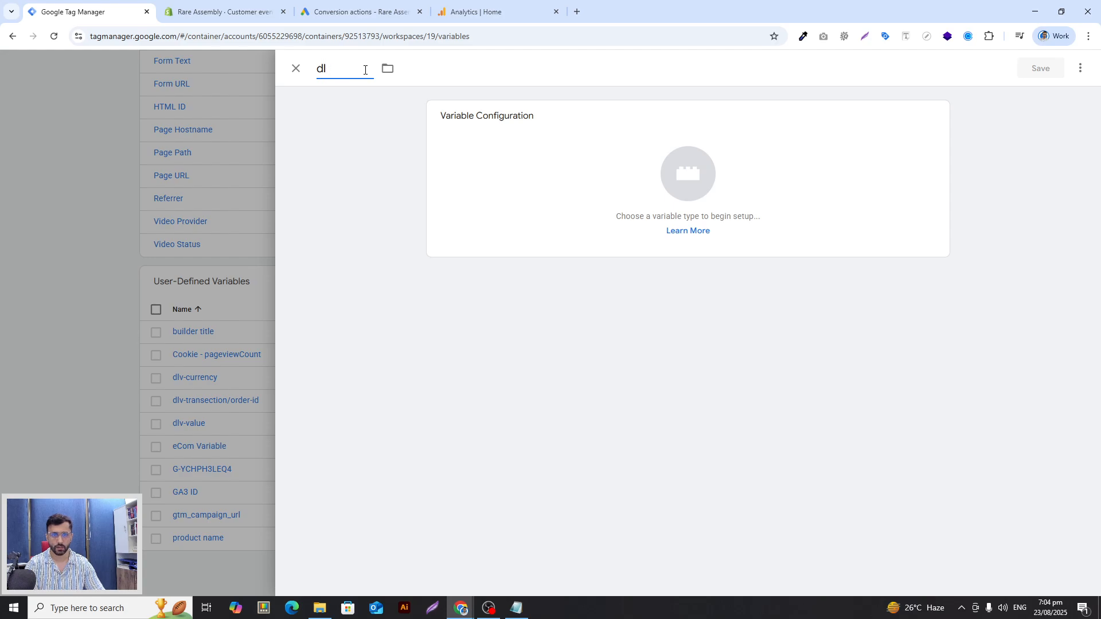
type("i-")
key("ctrl+v")
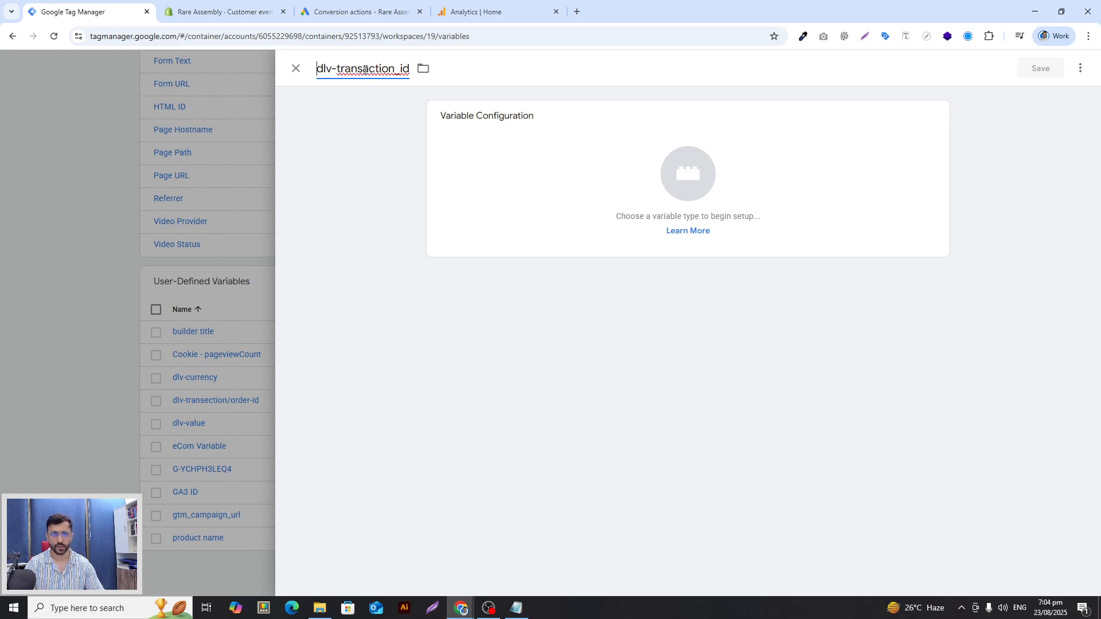
Step: Set the variable's type to Data Layer Variable and its Data Layer Variable Name to transaction_id
left_click(644, 217)
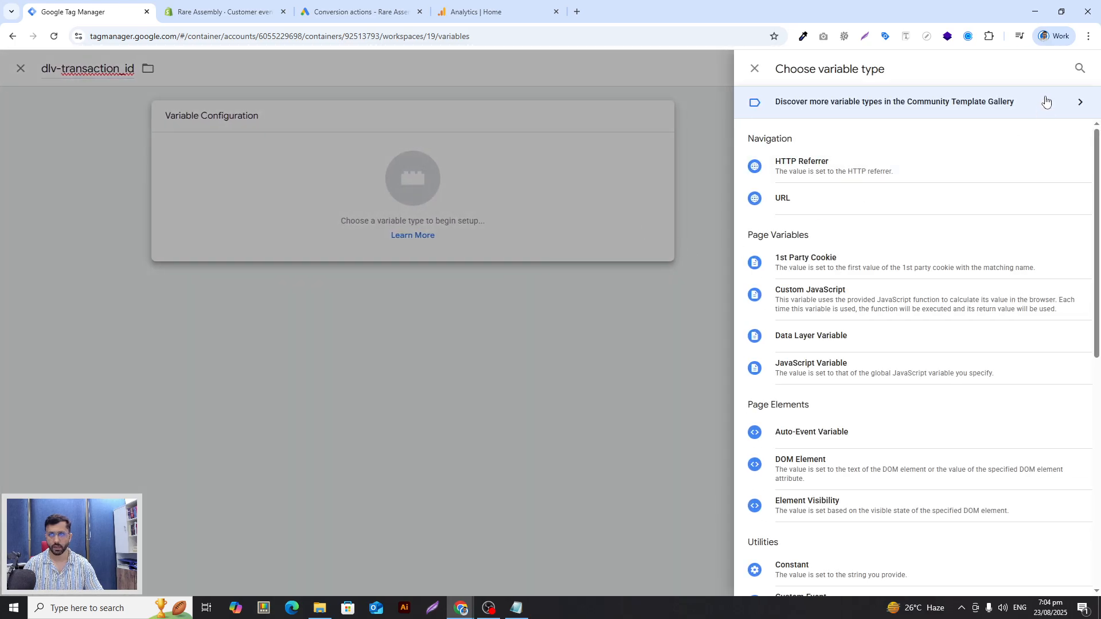
left_click(1081, 103)
left_click(592, 219)
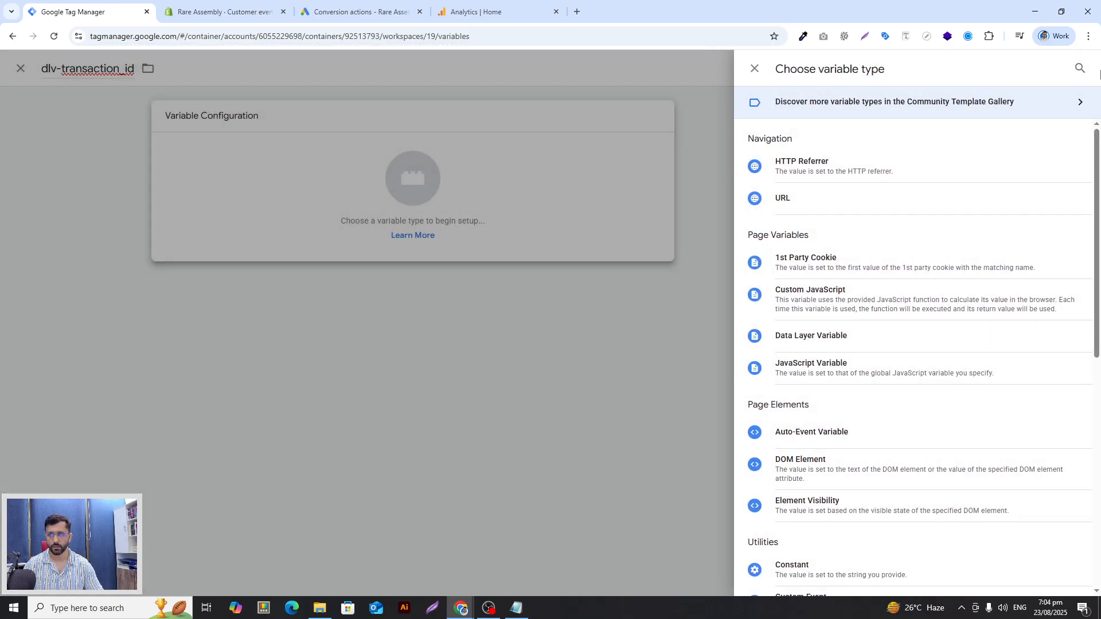
left_click(1080, 68)
type("da")
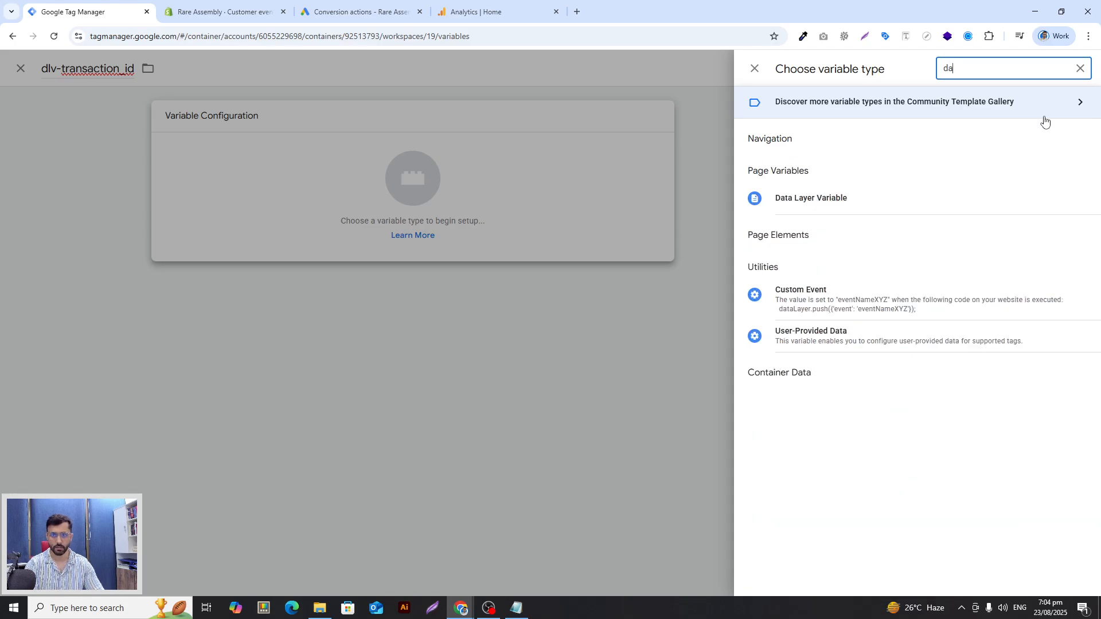
double_click(855, 197)
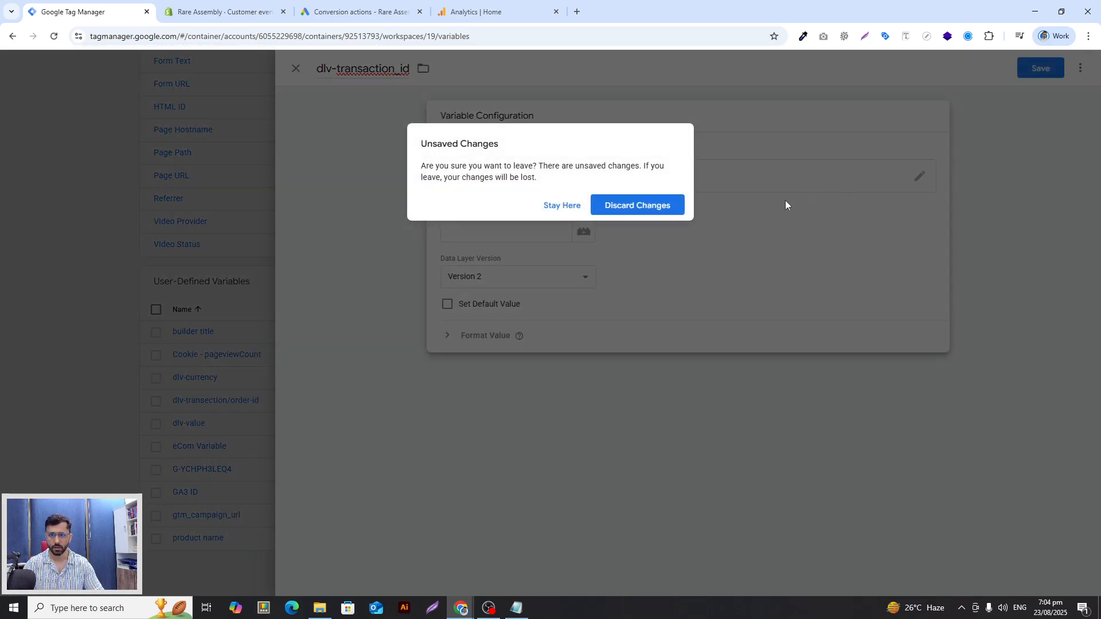
left_click(581, 206)
left_click(496, 231)
key("ctrl+v")
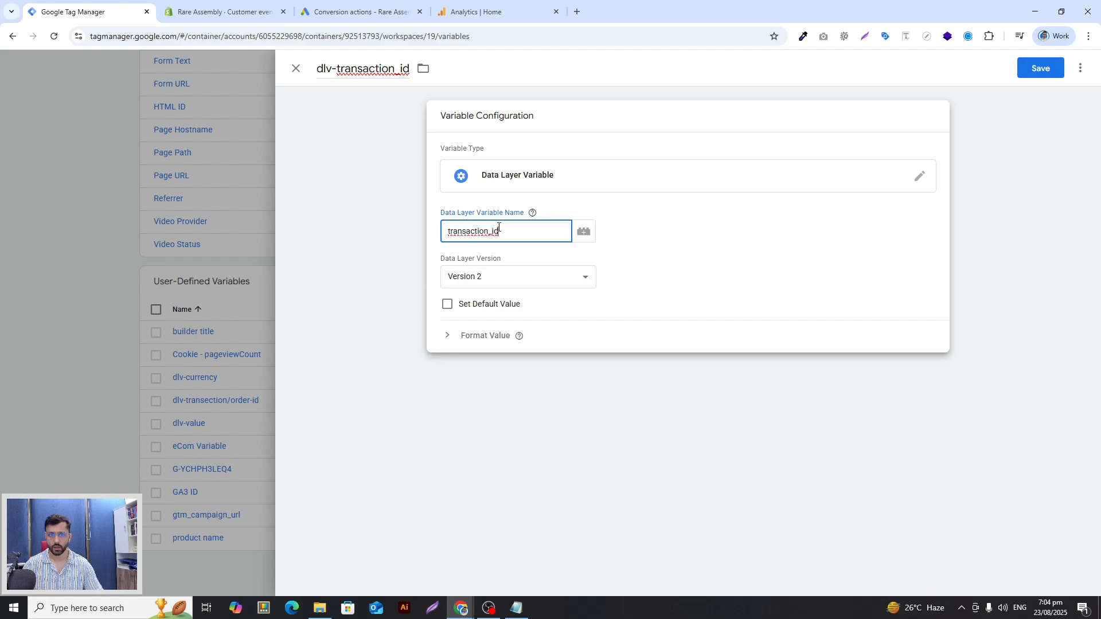
Step: Rename the variable dlv-transaction id and highlight the transaction_id key in its Data Layer Variable Name
left_click(394, 70)
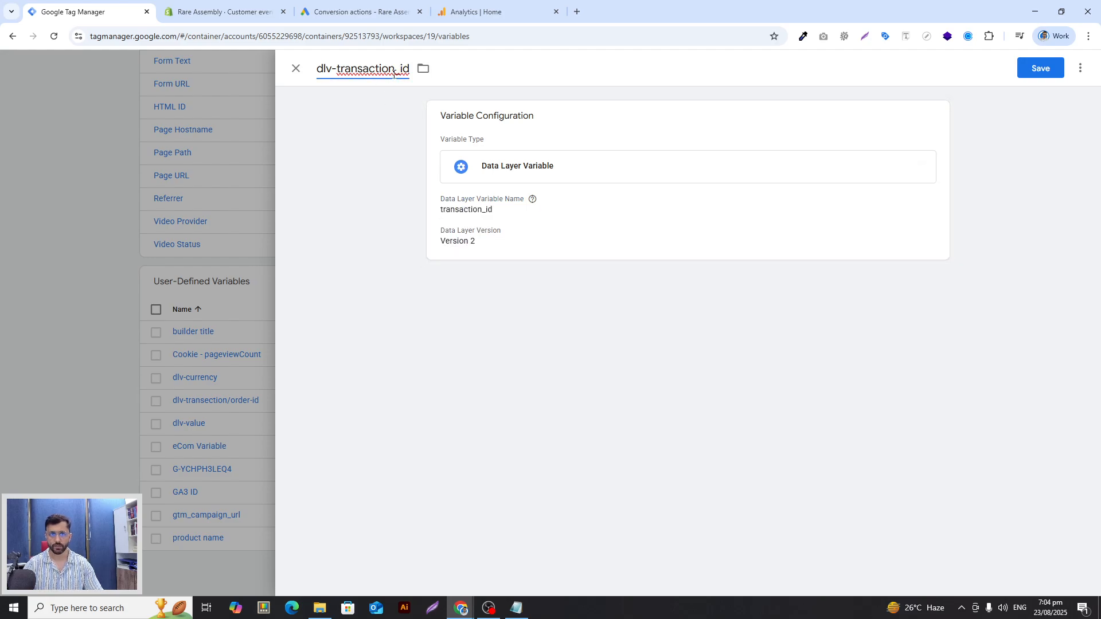
left_click(563, 170)
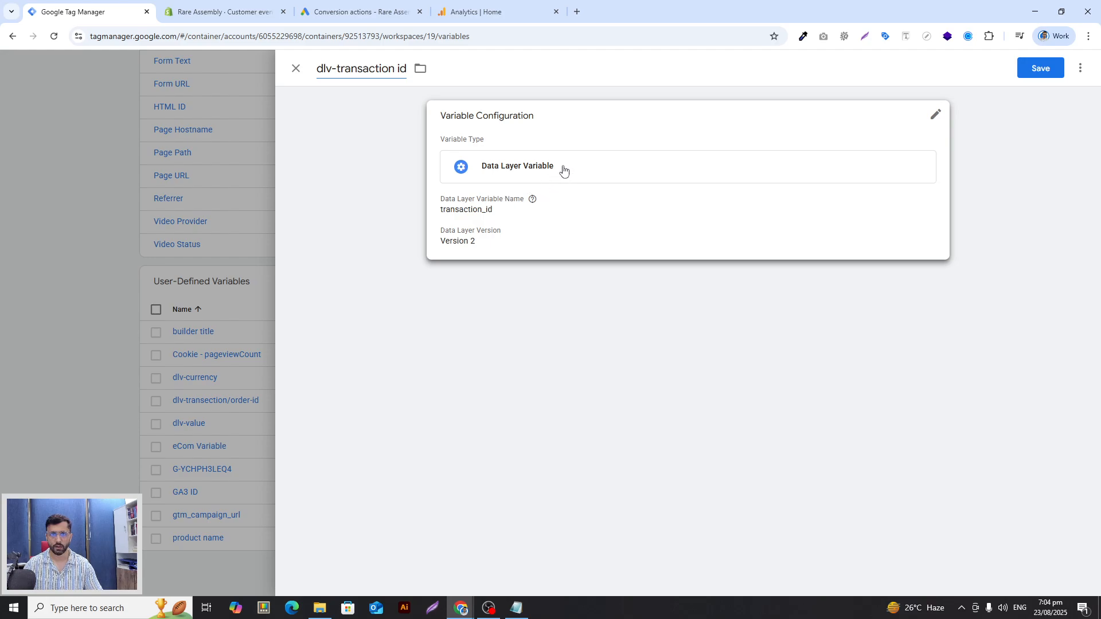
left_click(529, 232)
left_click_drag(529, 232, 443, 234)
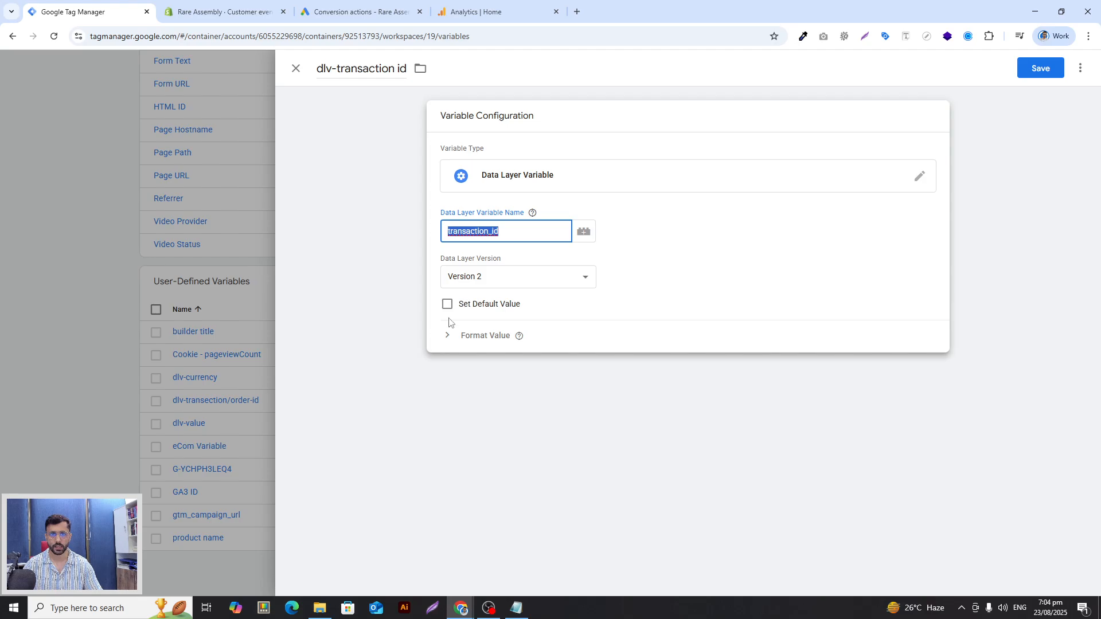
Step: Close the dlv-transaction id variable and discard its unsaved changes
left_click(295, 70)
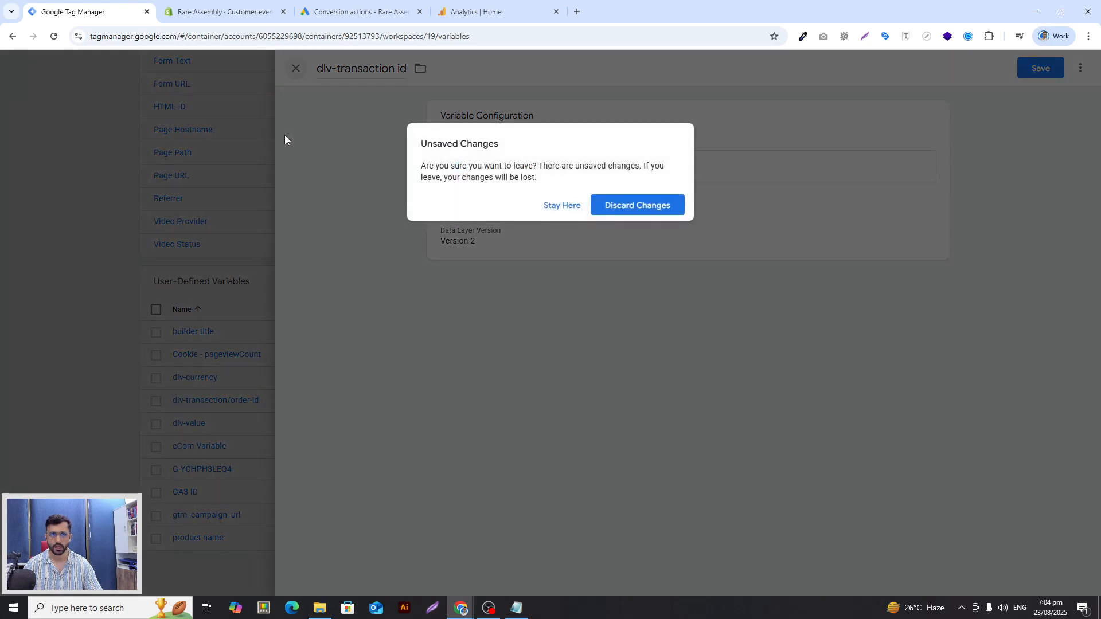
left_click(560, 208)
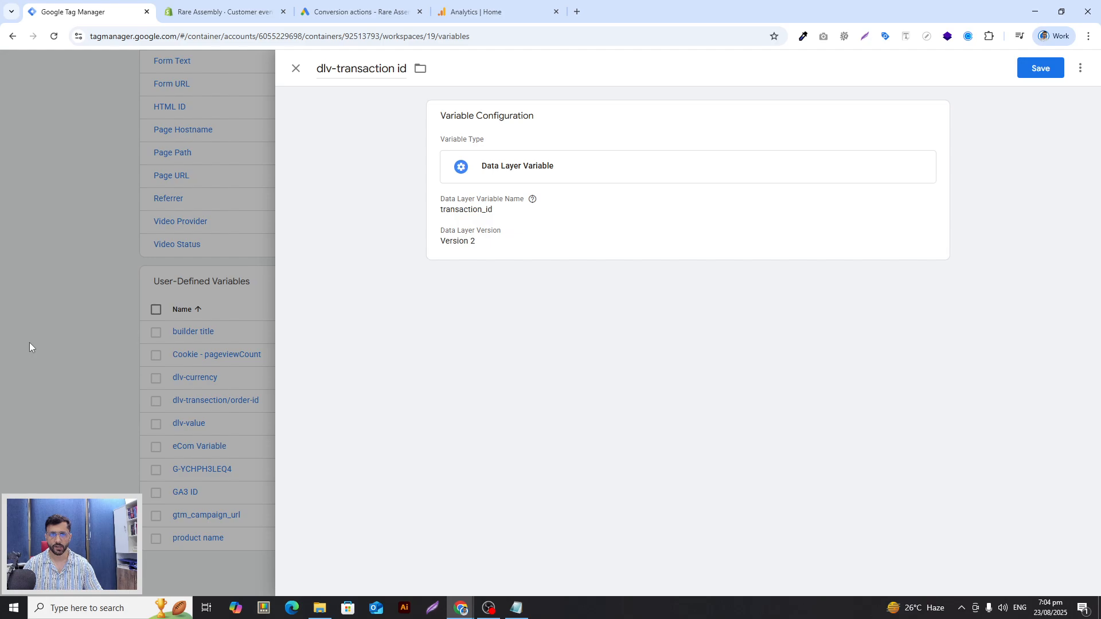
left_click(30, 344)
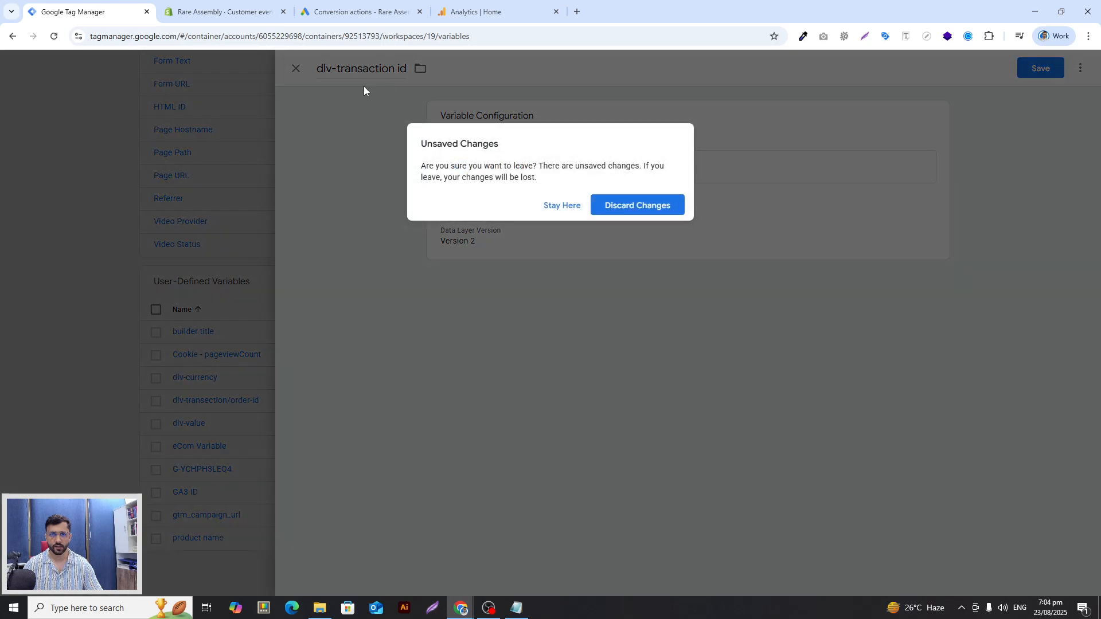
left_click(617, 211)
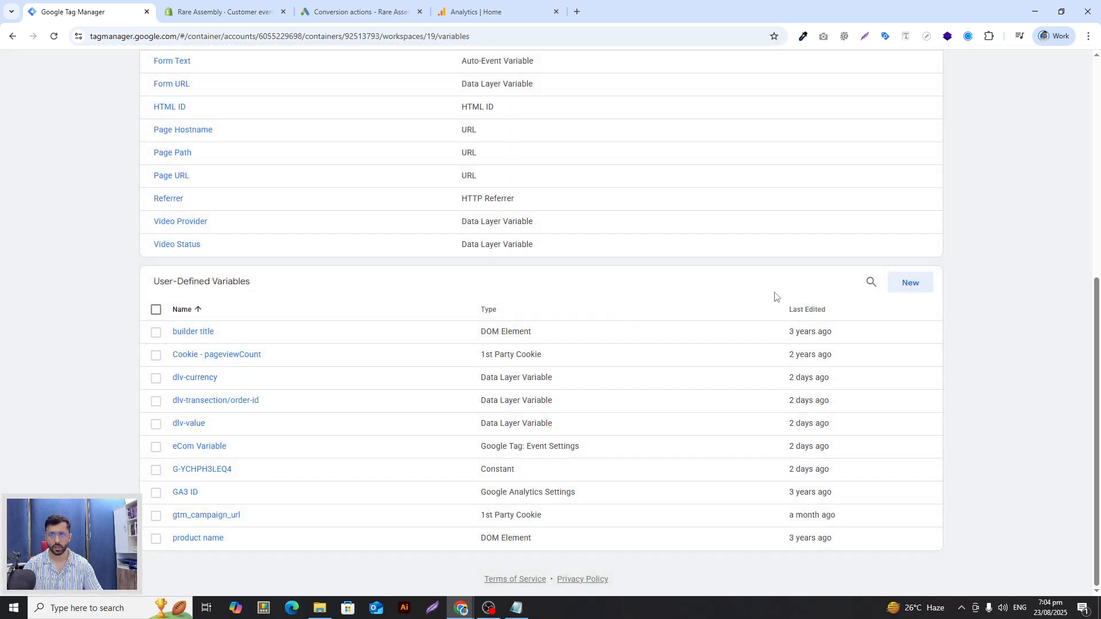
Step: Copy currency from the Notepad note and start a new user-defined variable named dlv-currency in Google Tag Manager
key("alt+Tab")
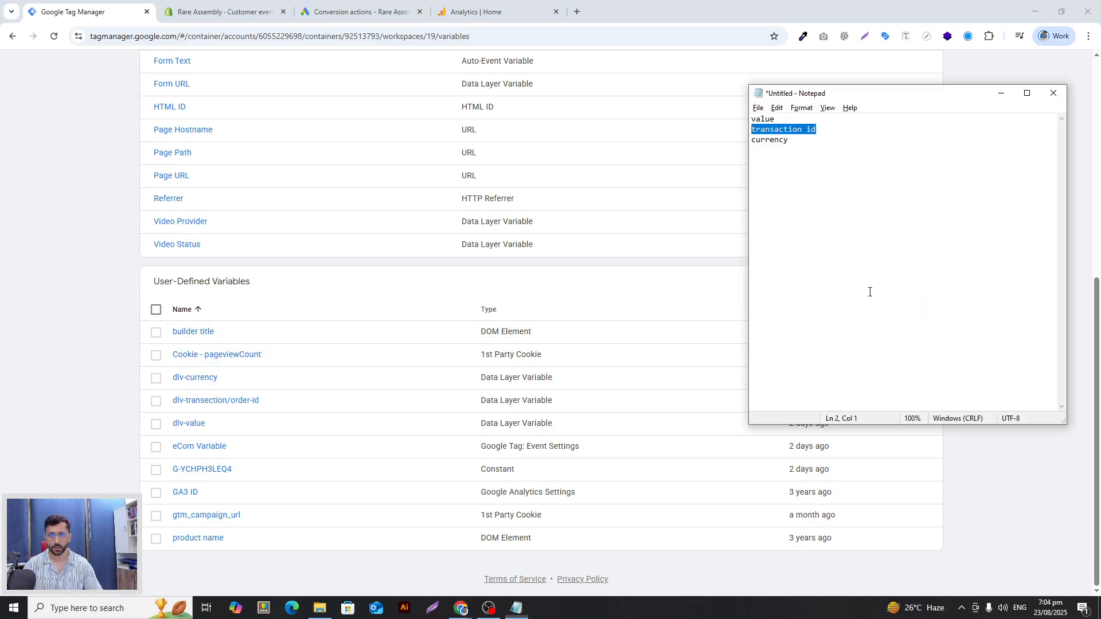
left_click_drag(790, 140, 737, 144)
key("ctrl+c")
key("alt+Tab")
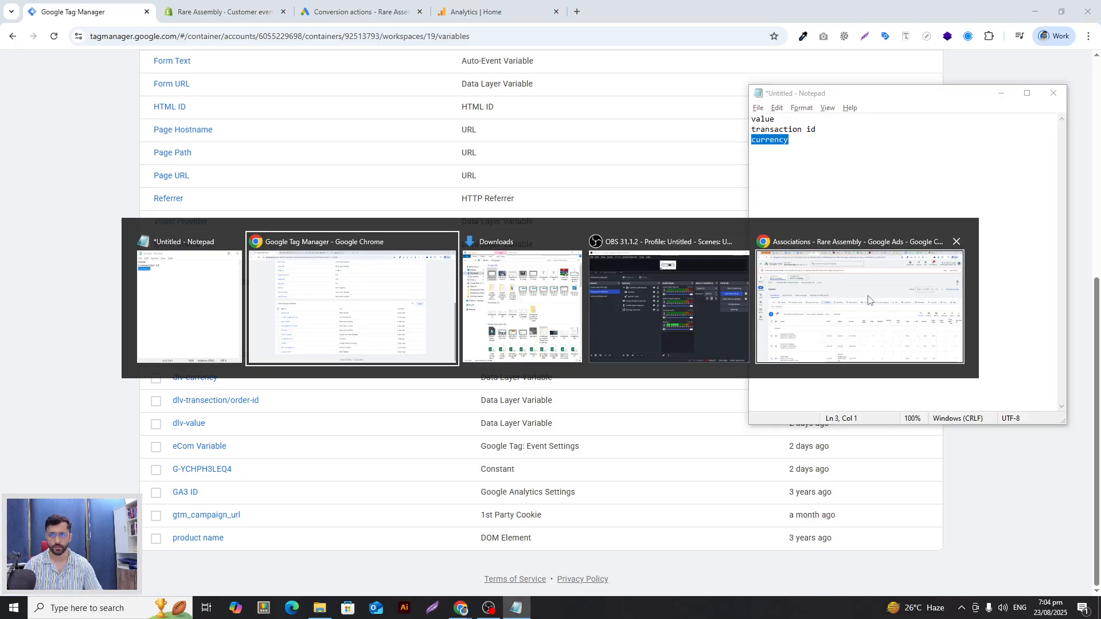
left_click(910, 283)
left_click(379, 72)
type("dlv-")
key("ctrl+v")
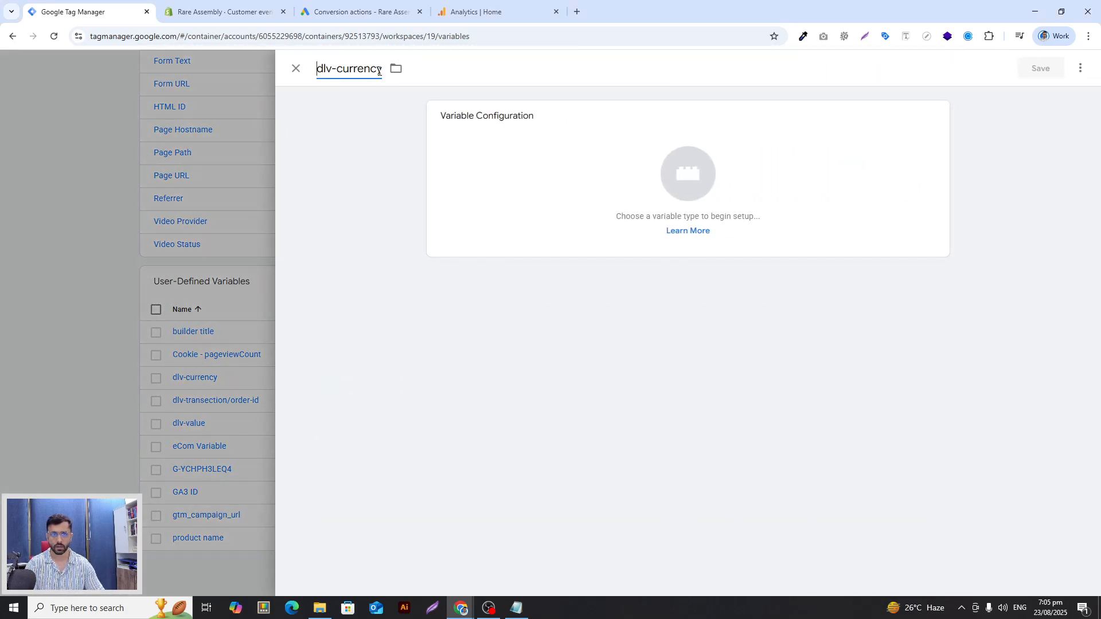
Step: Set the dlv-currency variable's type to Data Layer Variable and its Data Layer Variable Name to currency
left_click(529, 121)
left_click(1080, 70)
type("data")
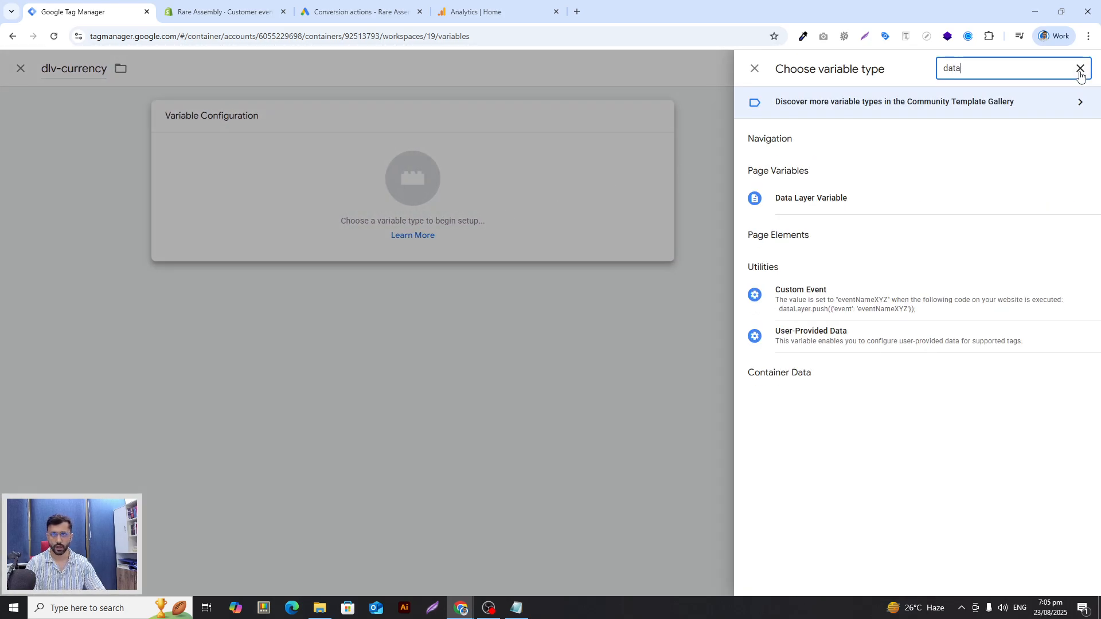
left_click(832, 208)
left_click(553, 226)
key("ctrl+v")
Step: Search the Shopify pixel code for currency and highlight the currency key in the add_payment_info data layer push
left_click(195, 13)
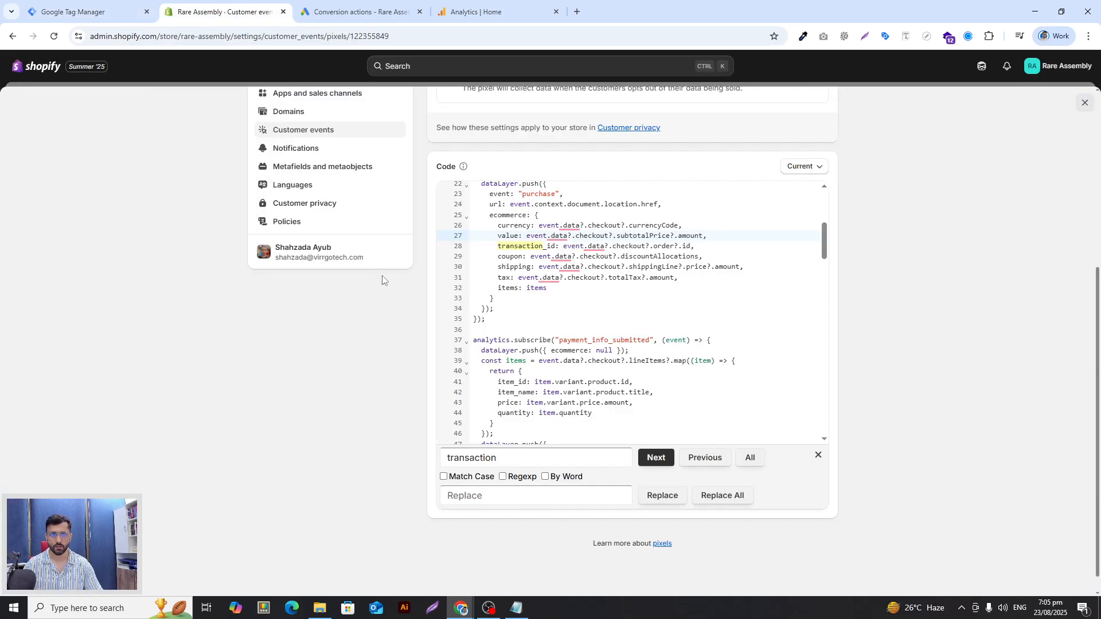
key("ctrl+f")
key("ctrl+v")
scroll(609, 366, "down", 2)
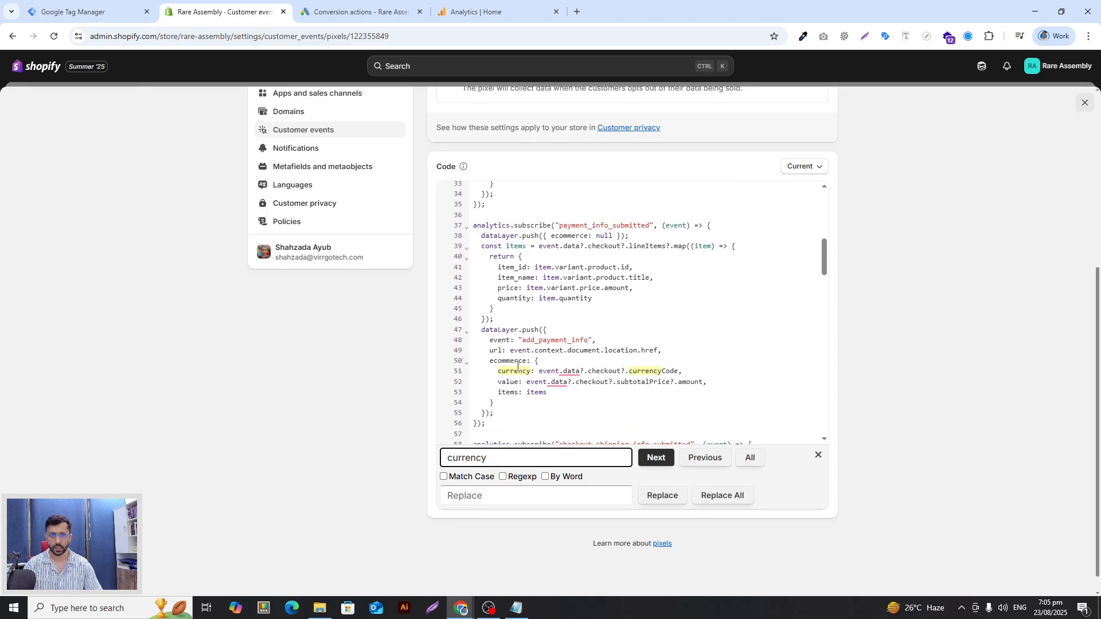
left_click_drag(498, 372, 532, 371)
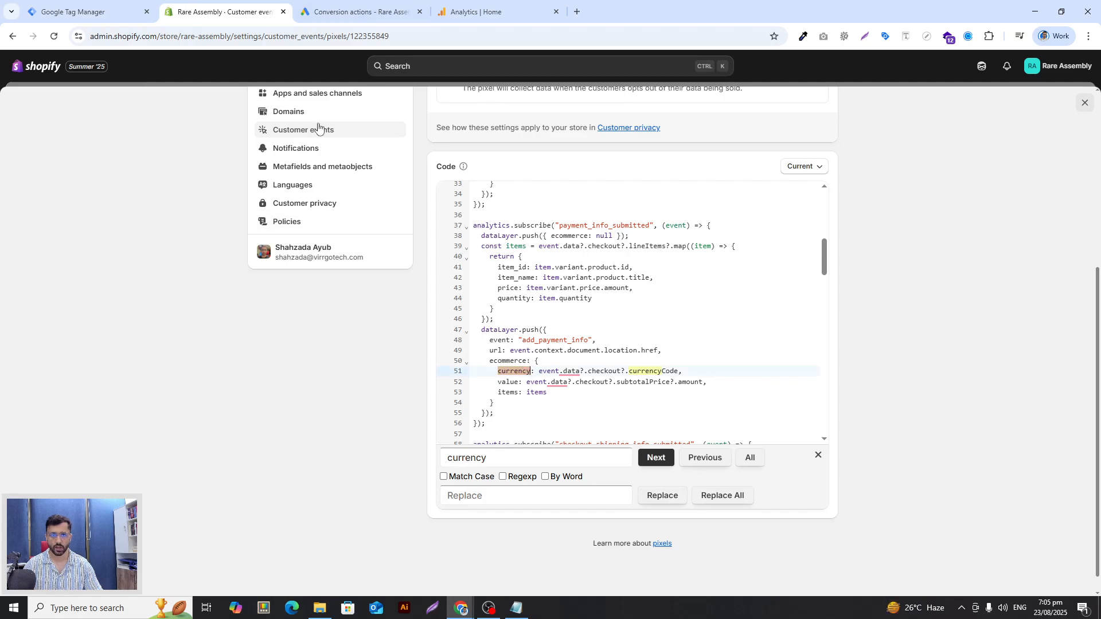
Step: Return to Google Tag Manager, close the dlv-currency variable and discard its unsaved changes
left_click(351, 7)
left_click(98, 4)
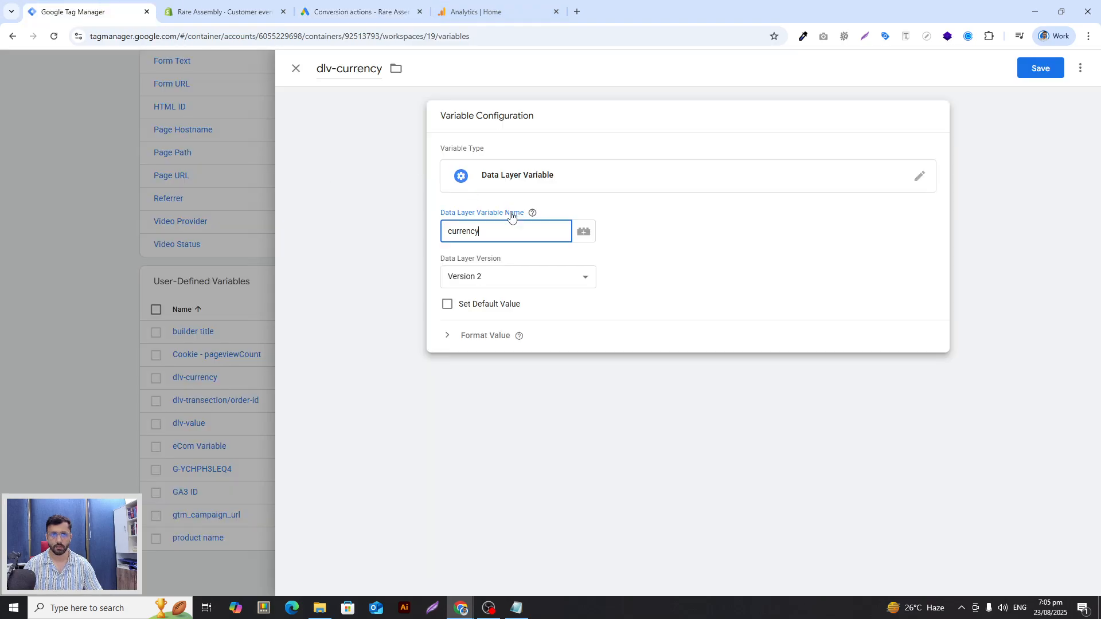
left_click(1059, 193)
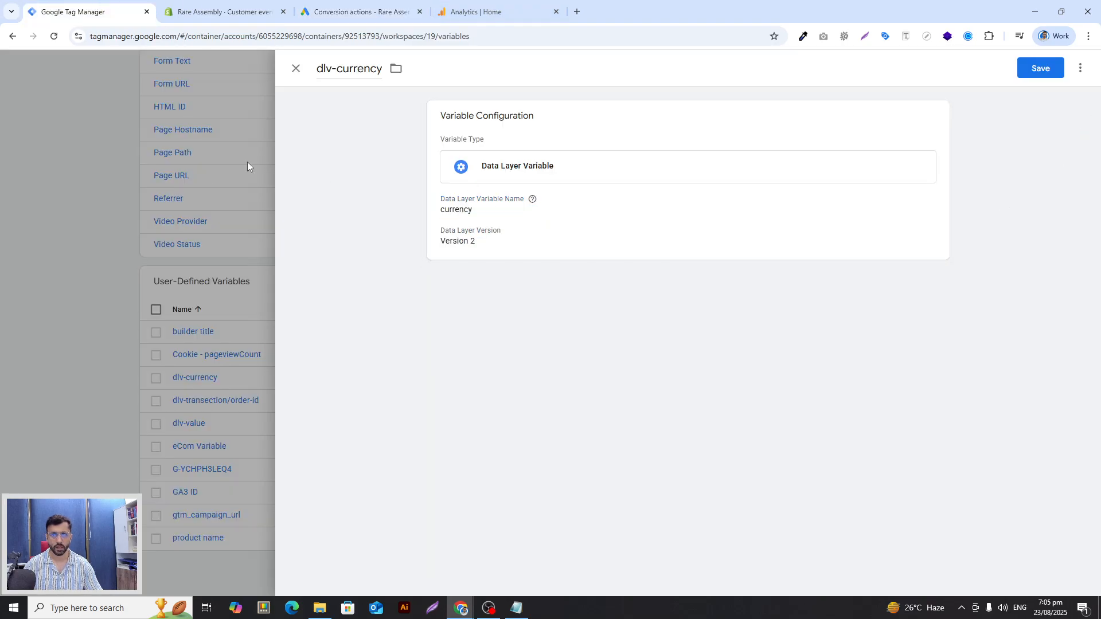
left_click(304, 69)
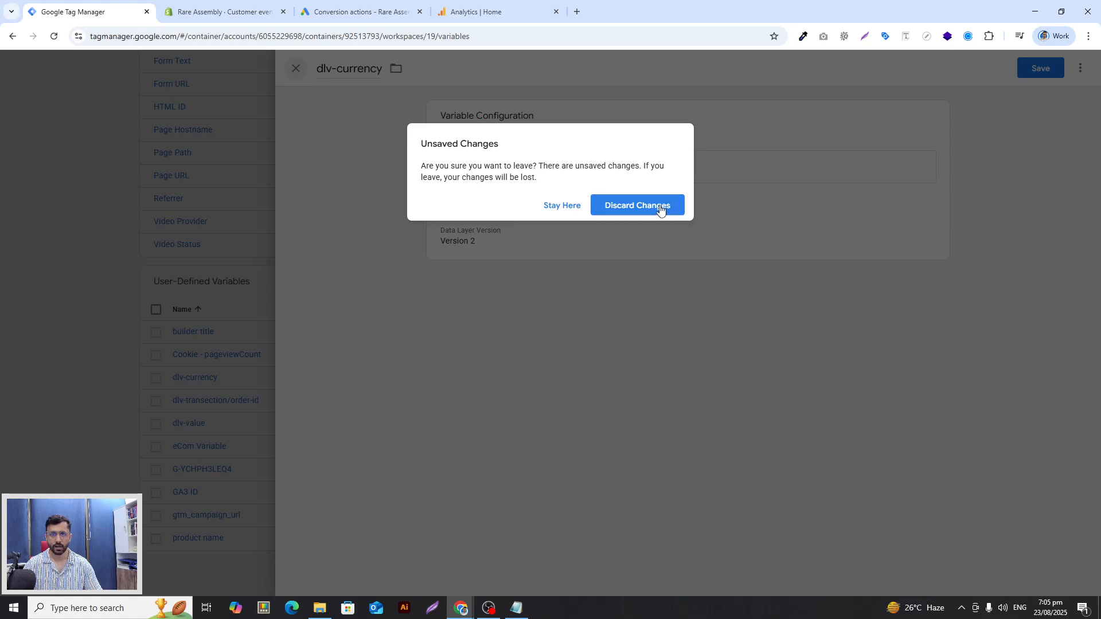
left_click(634, 207)
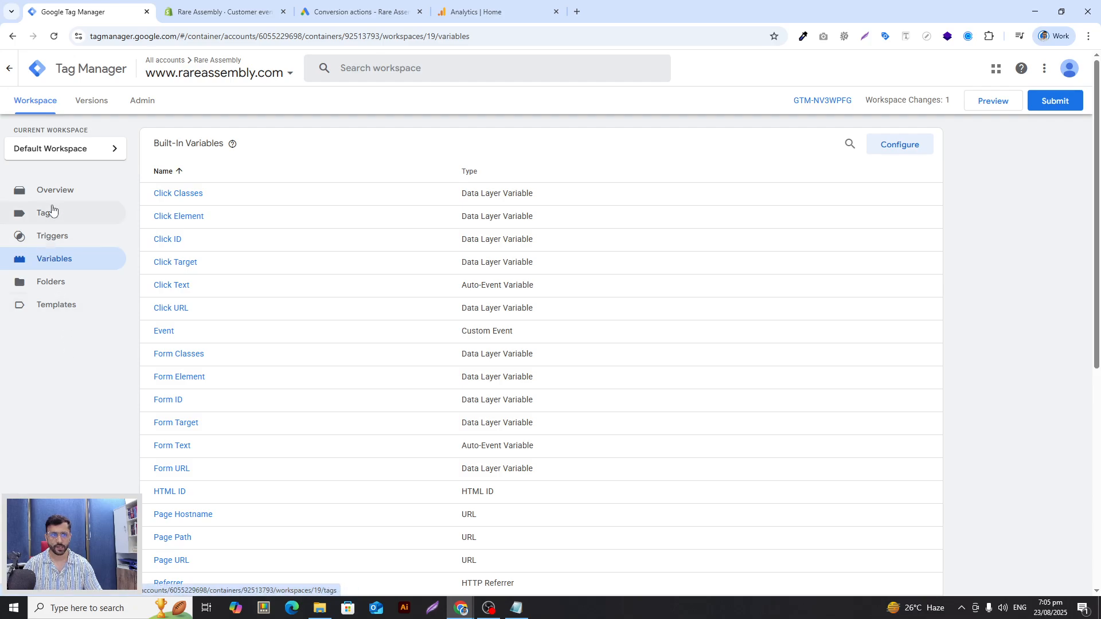
Step: Start a new trigger in the container and clear its default name
left_click(54, 216)
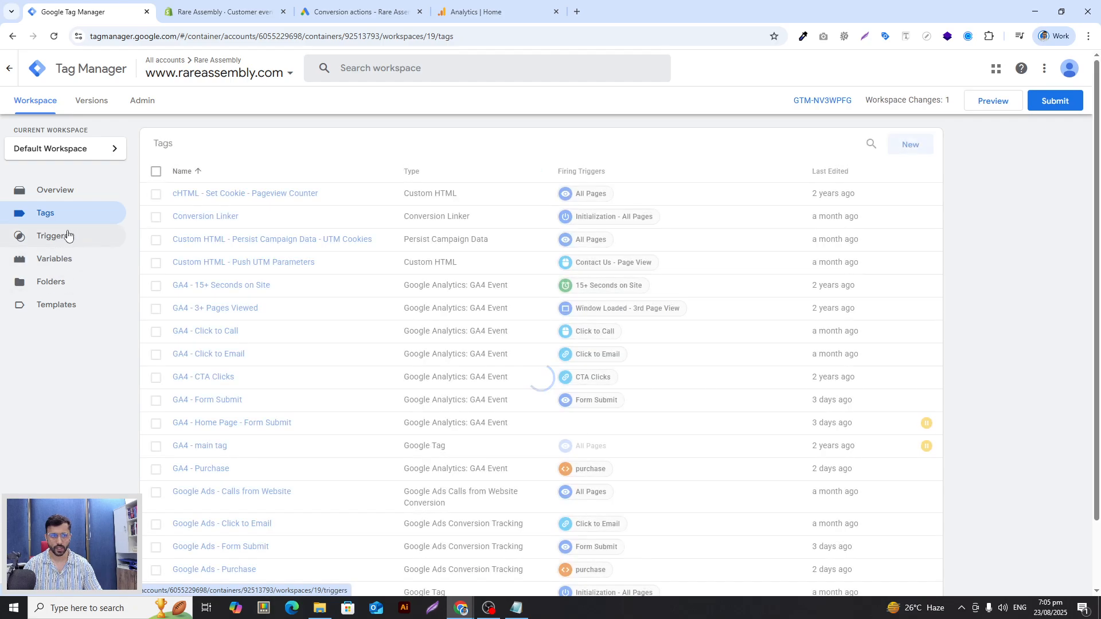
left_click(67, 235)
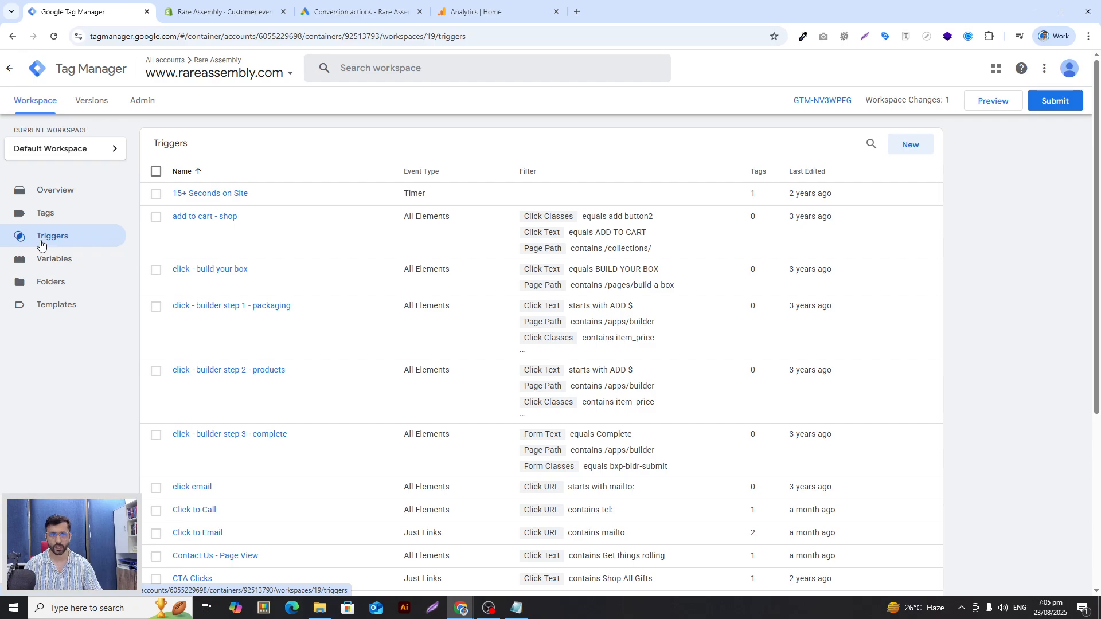
left_click(914, 144)
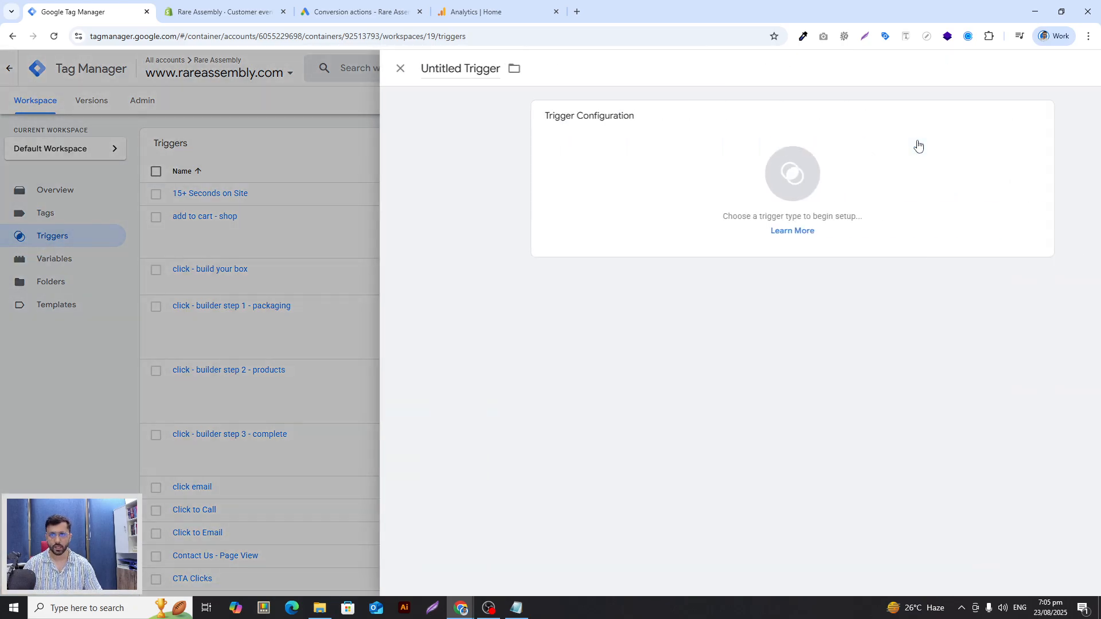
left_click(359, 68)
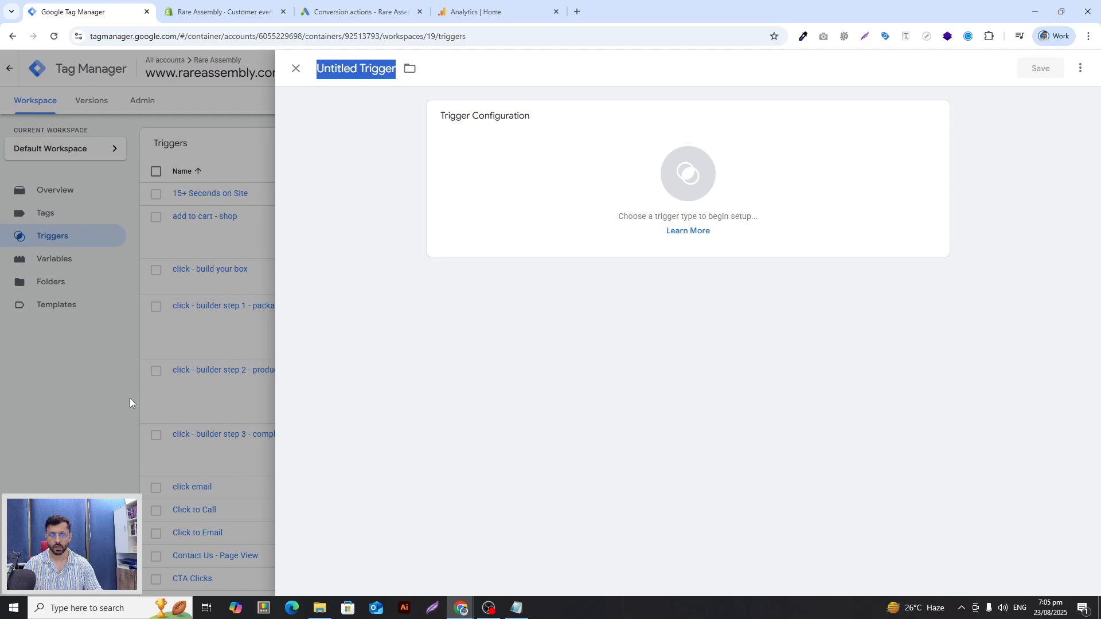
left_click(146, 368)
left_click(917, 142)
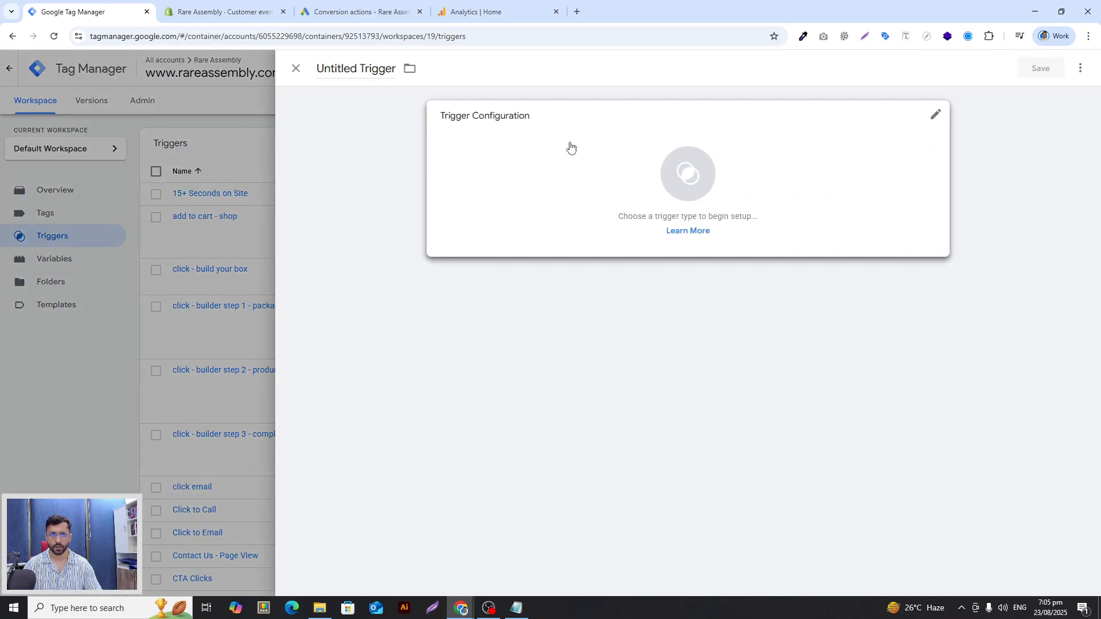
left_click(369, 69)
key("BackSpace")
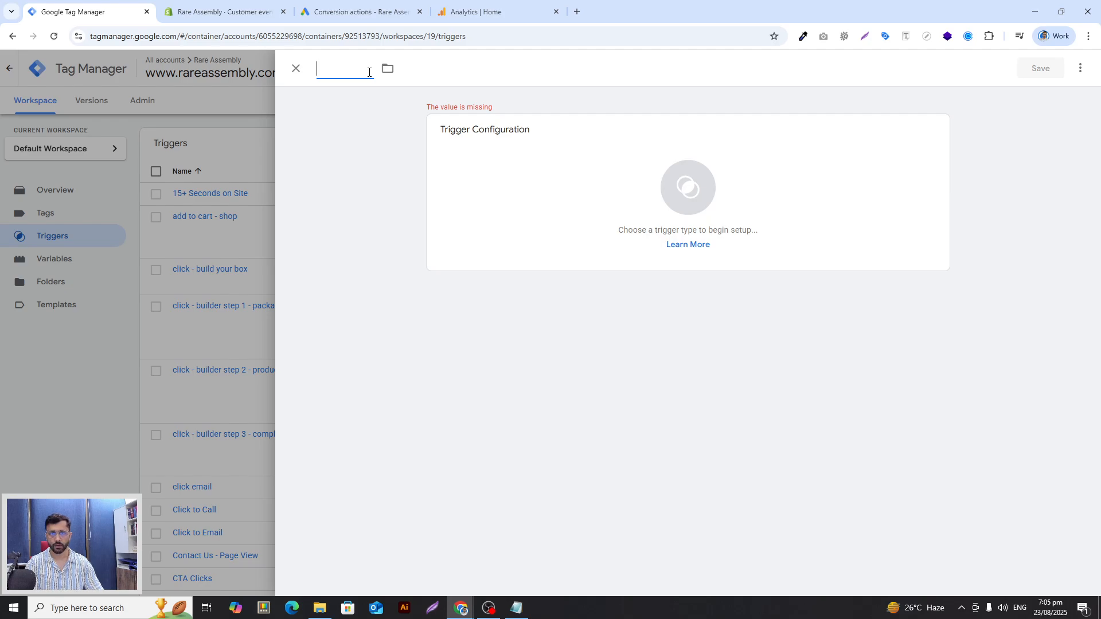
key("alt+Tab")
left_click(897, 142)
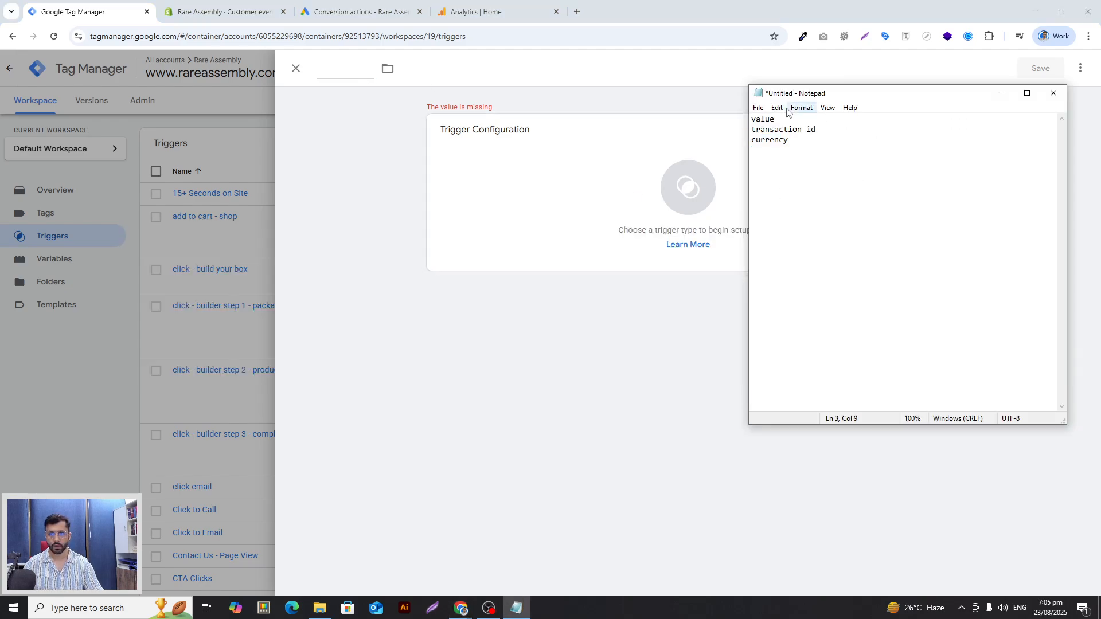
key("alt+Tab")
left_click(371, 77)
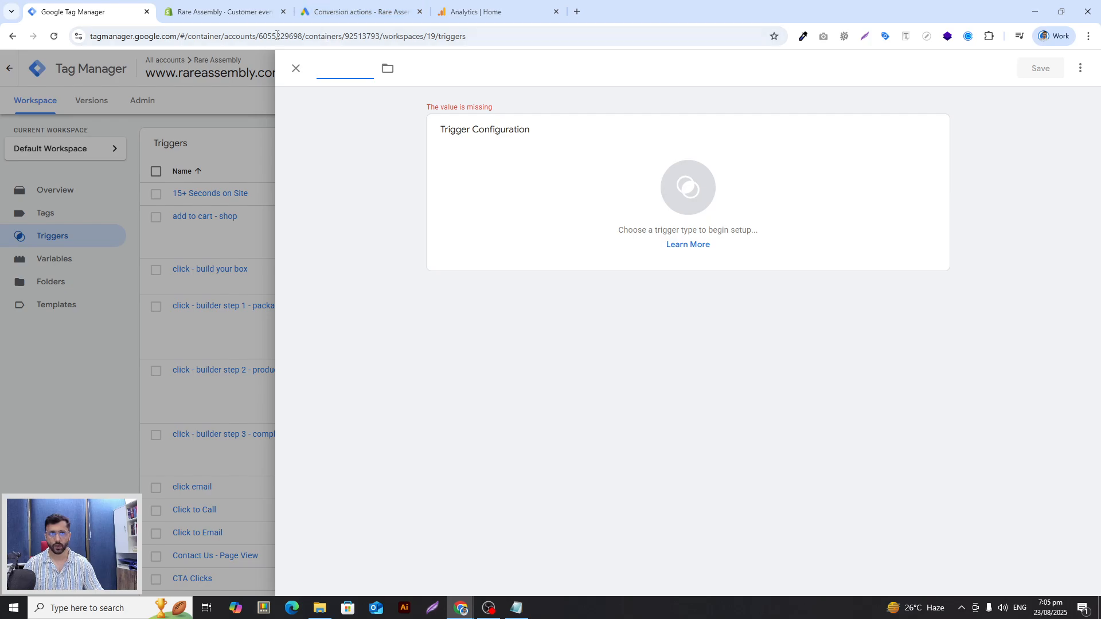
Step: Search the Shopify pixel code for event and highlight the purchase event name in the checkout_completed data layer push
left_click(223, 12)
scroll(564, 332, "up", 8)
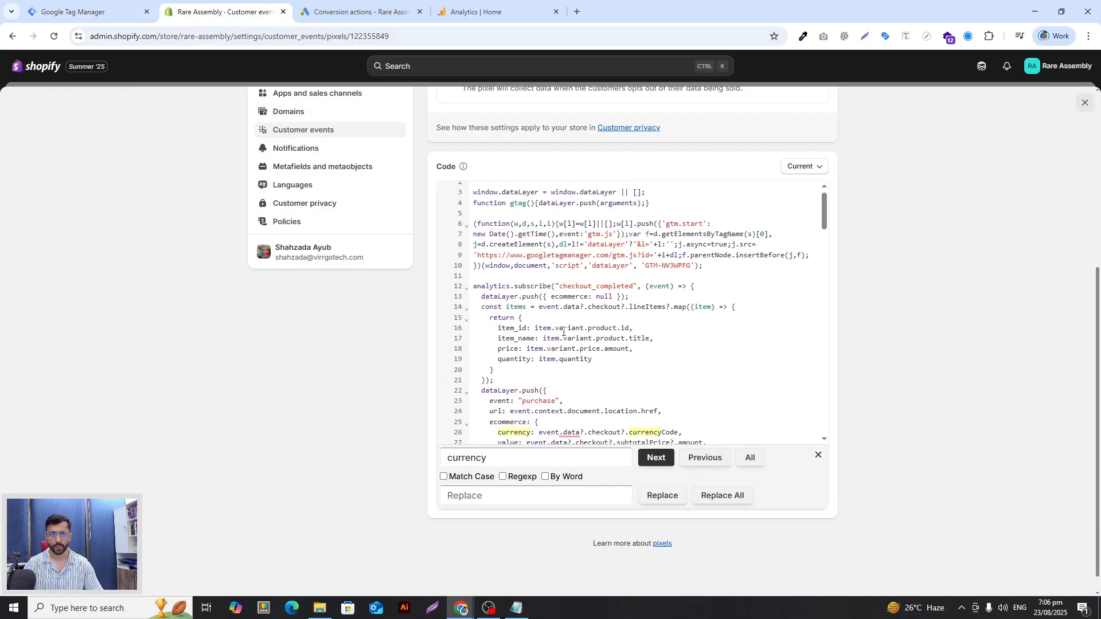
scroll(564, 331, "down", 5)
key("Return")
left_click(579, 279)
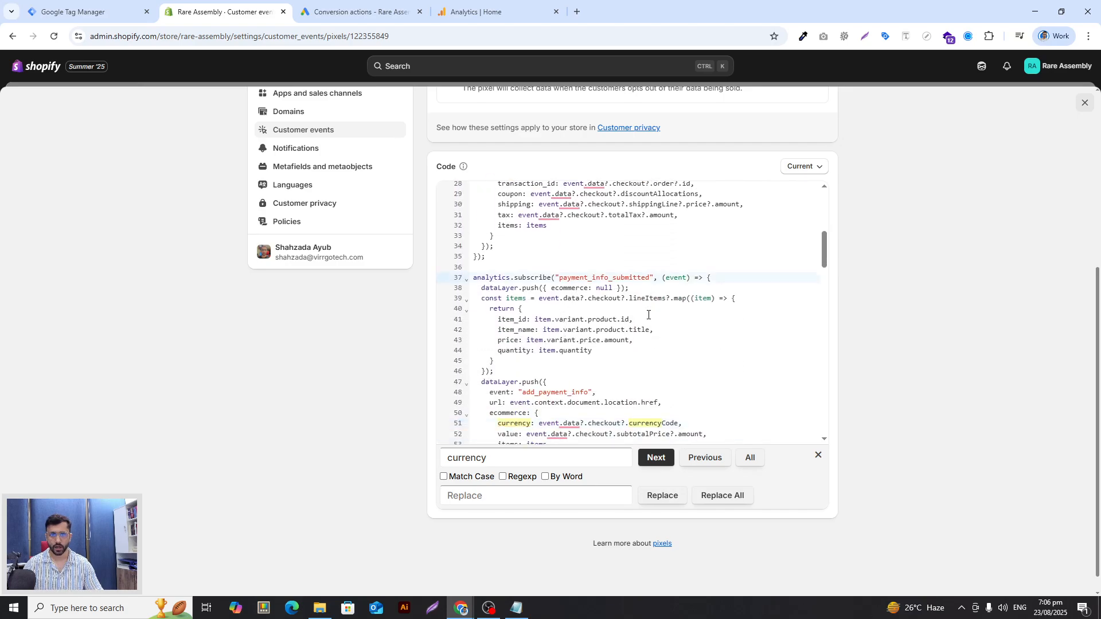
scroll(643, 336, "up", 6)
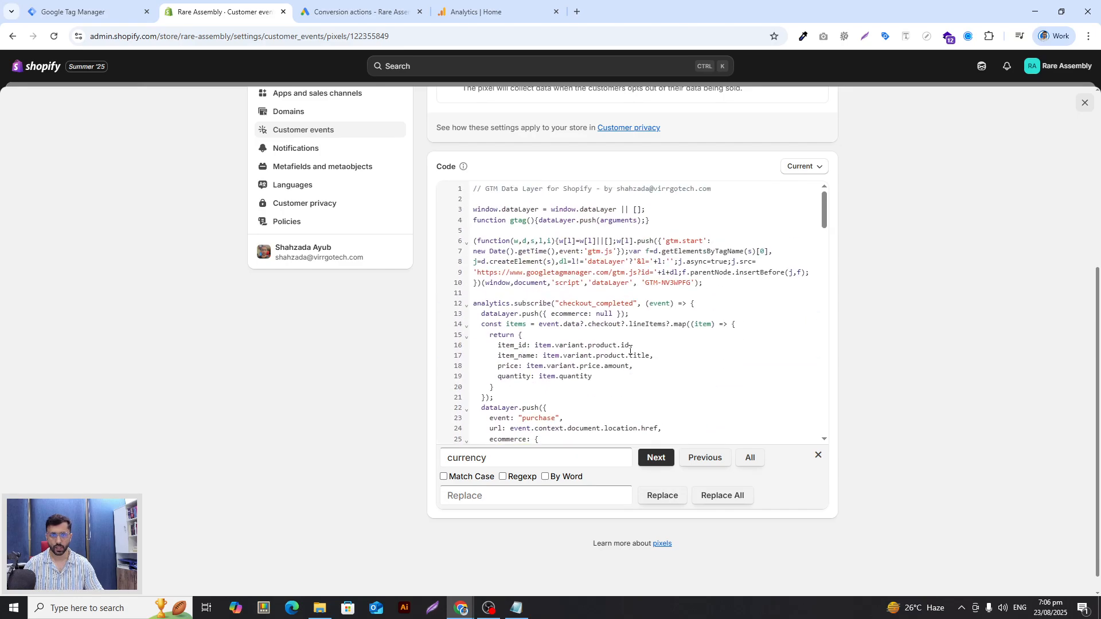
key("ctrl+f")
type("event")
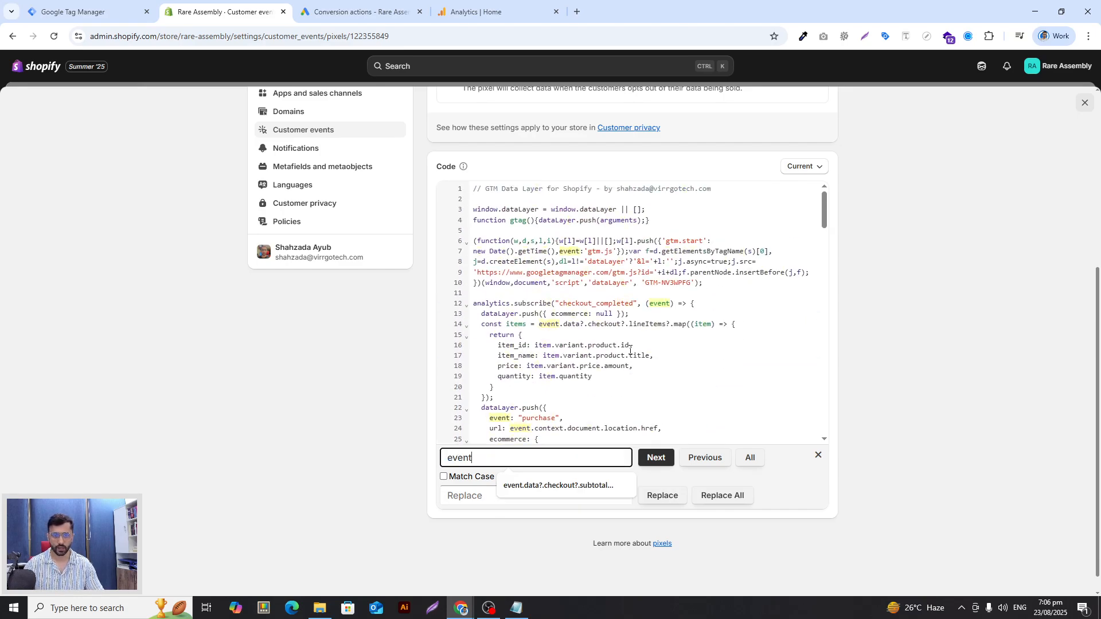
scroll(642, 335, "down", 2)
scroll(644, 333, "down", 2)
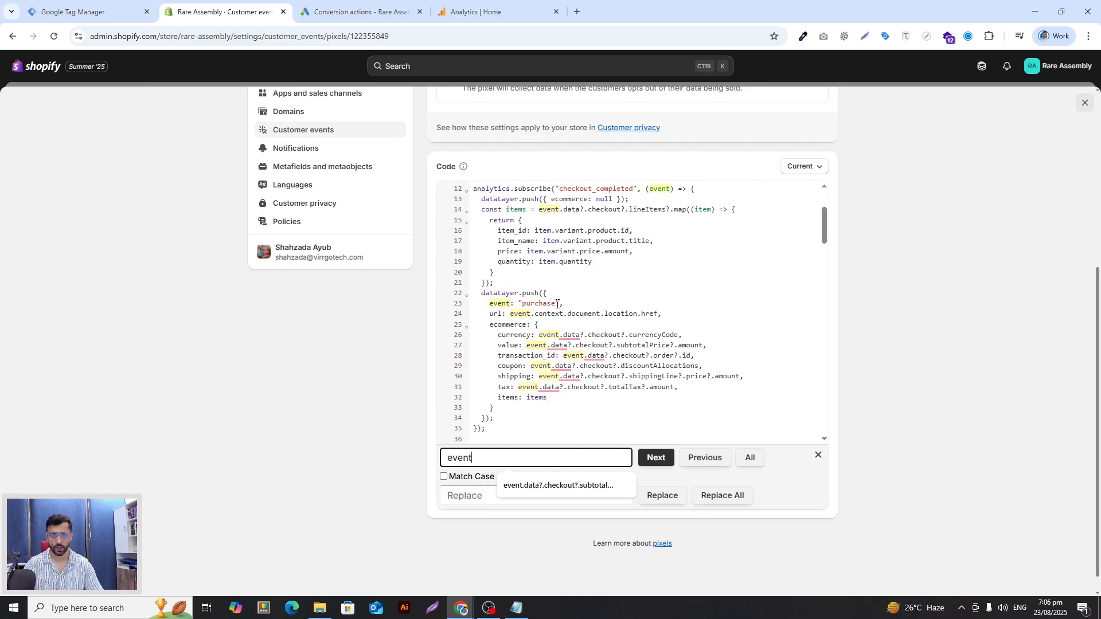
left_click_drag(558, 304, 522, 304)
key("Right")
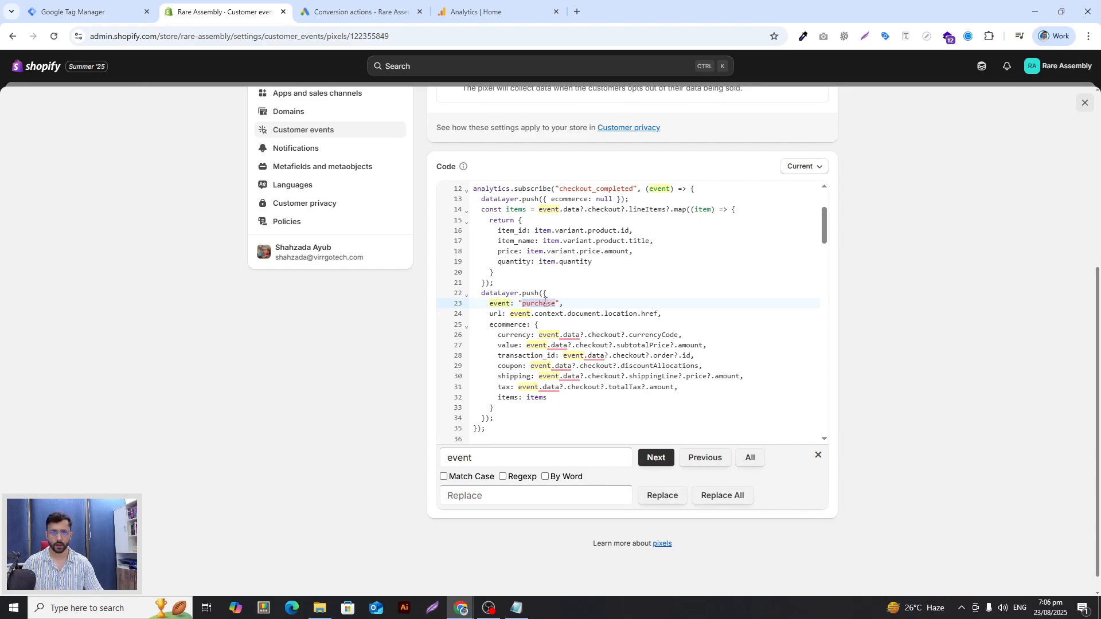
Step: Name the Google Tag Manager trigger purchase and make it a Custom Event trigger with the event name purchase
left_click(81, 11)
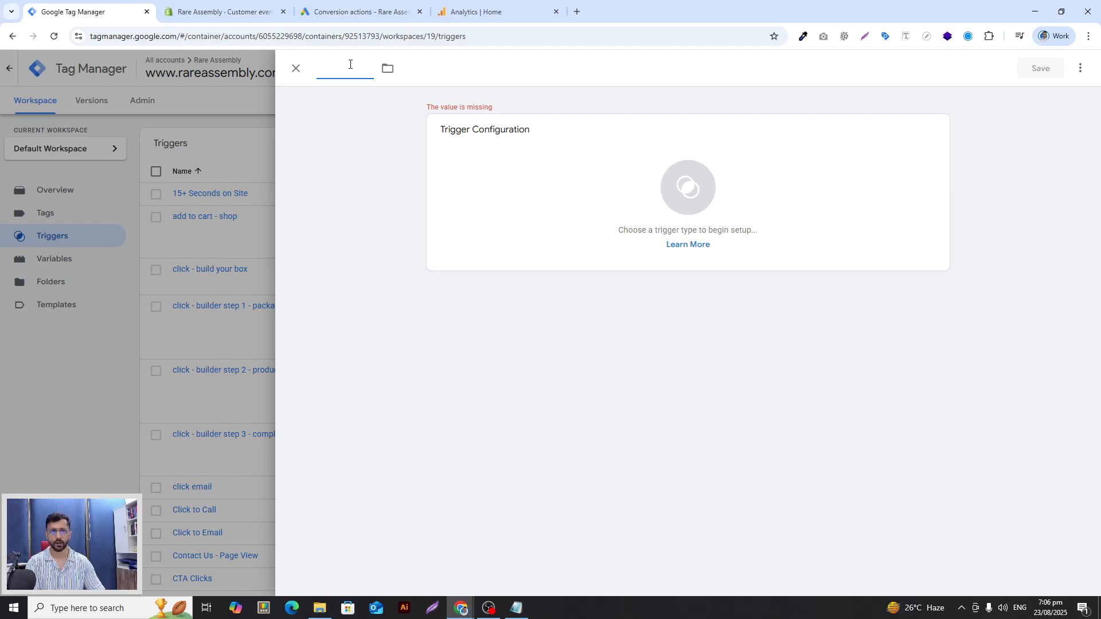
type("purchase")
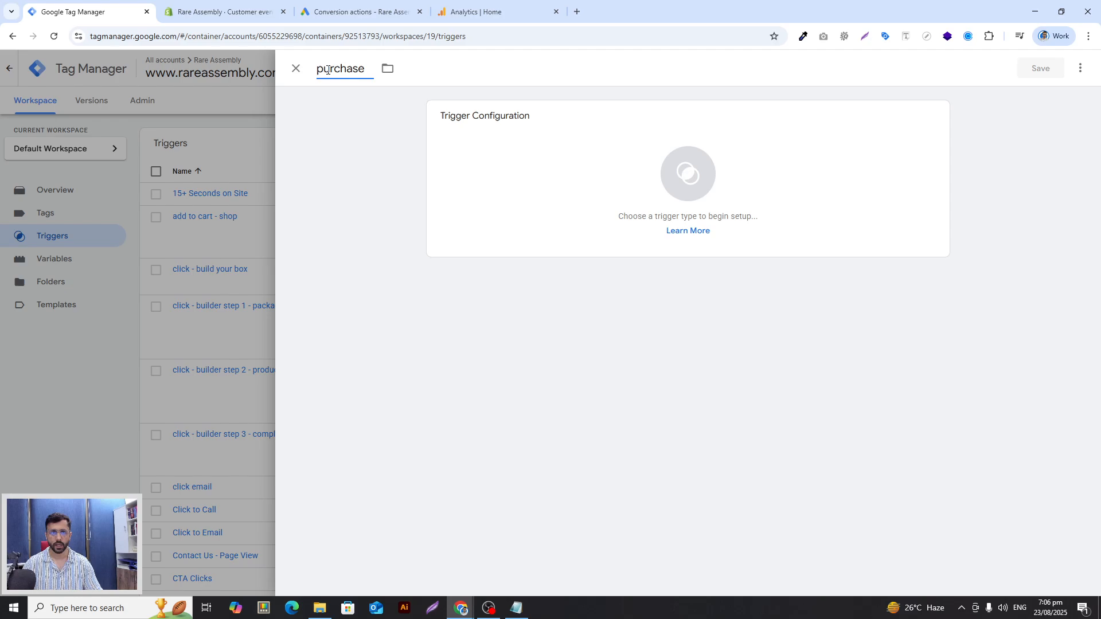
left_click(654, 156)
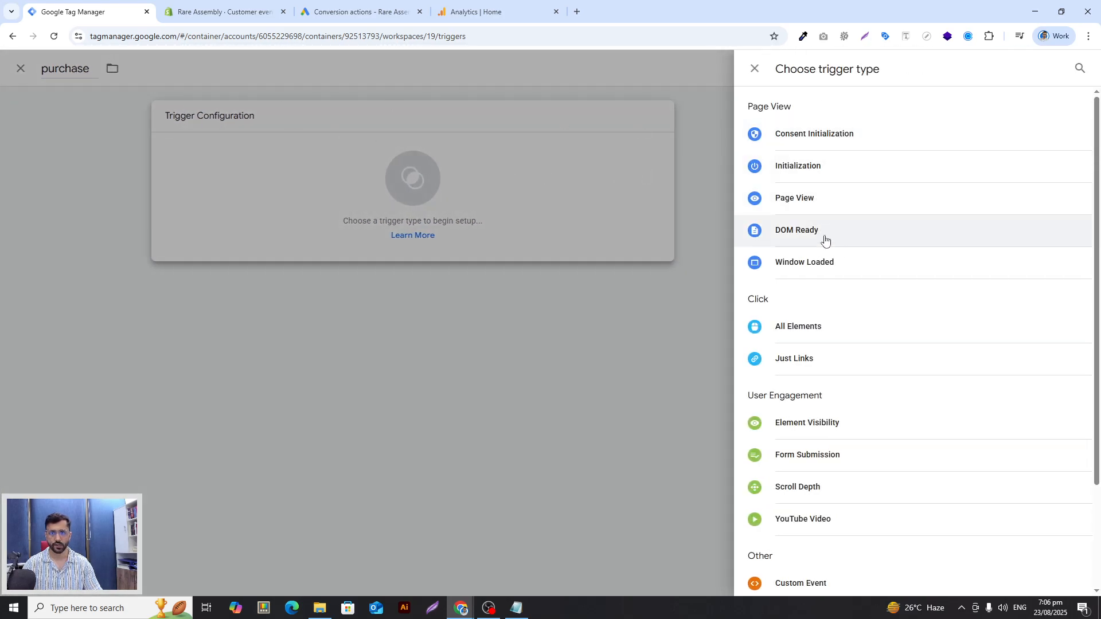
scroll(920, 293, "down", 2)
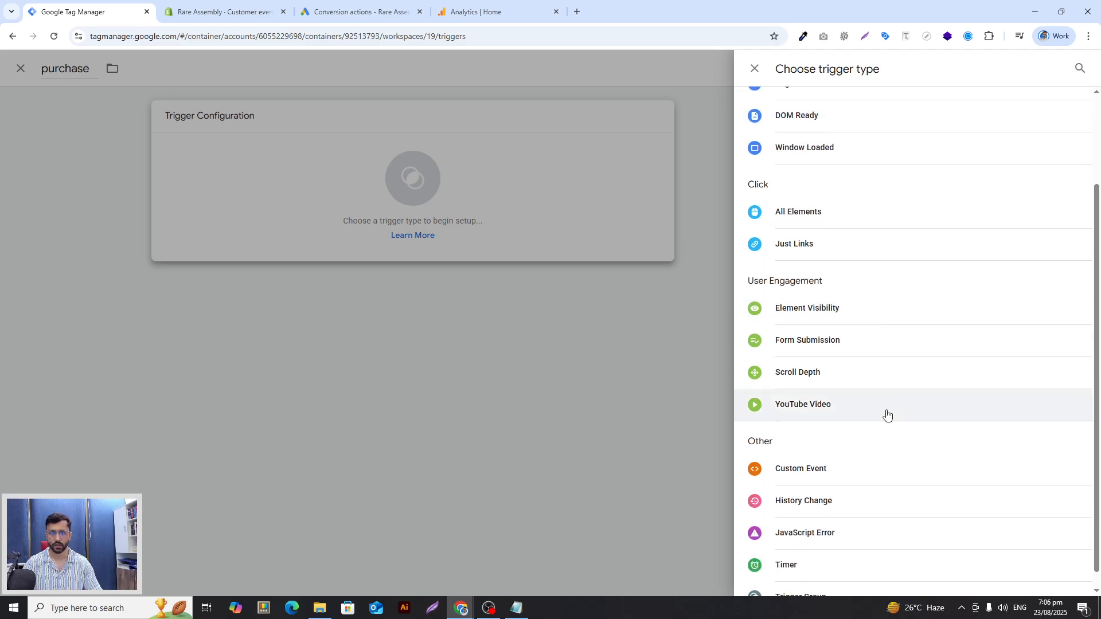
left_click(821, 471)
left_click(538, 235)
type("purchase")
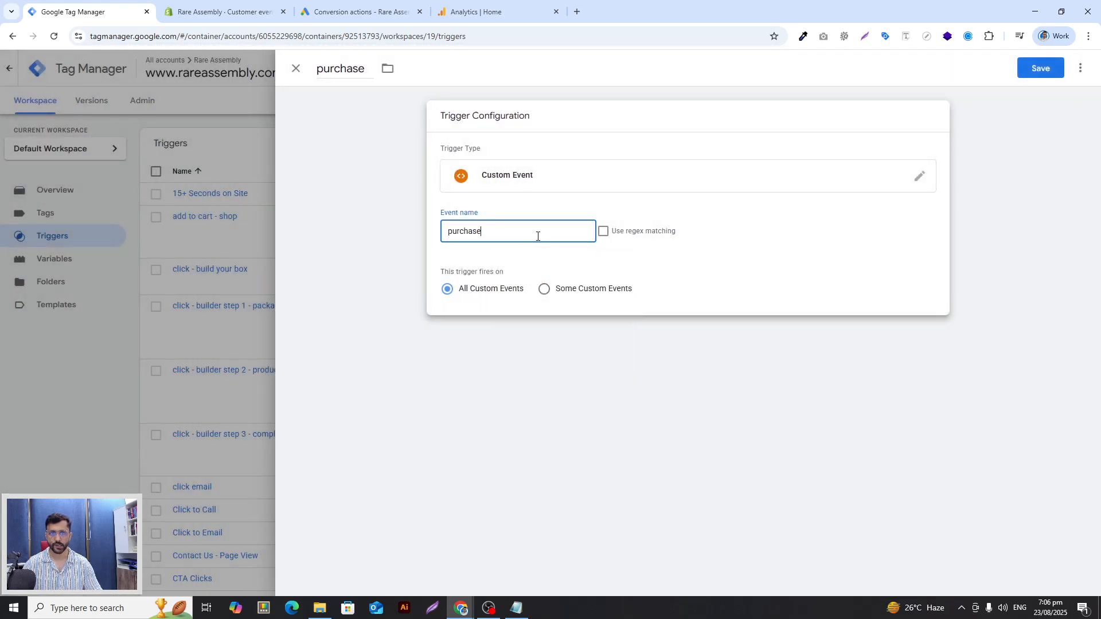
Step: Change the event name in the pixel code's checkout_completed data layer push to ra-purchase and select it
double_click(472, 233)
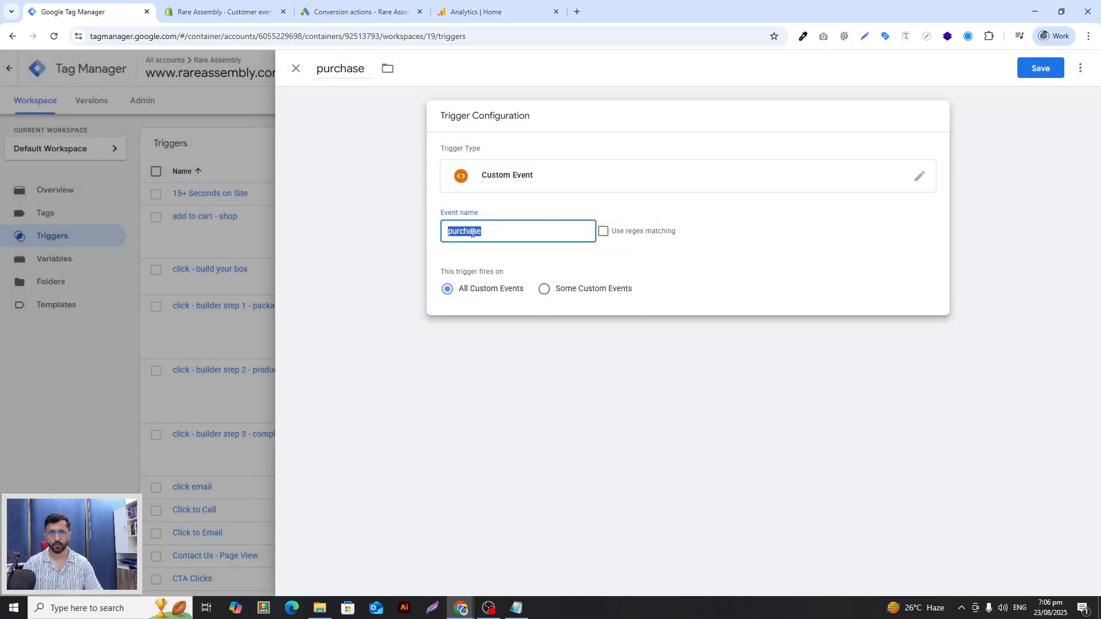
left_click(235, 10)
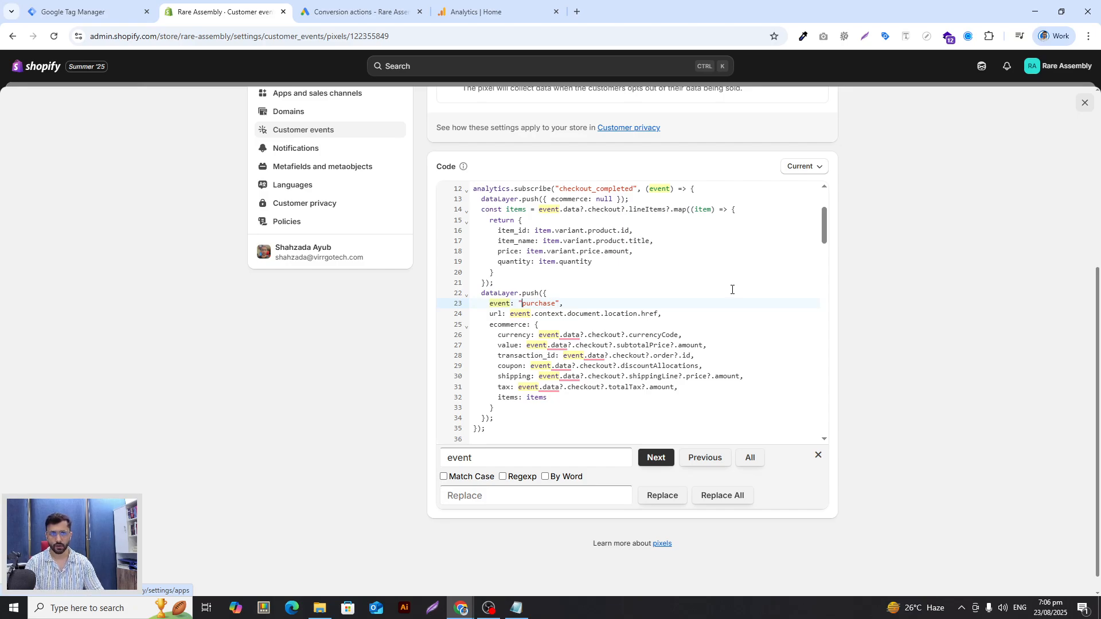
key("ctrl+Left")
key("Escape")
type("ra-")
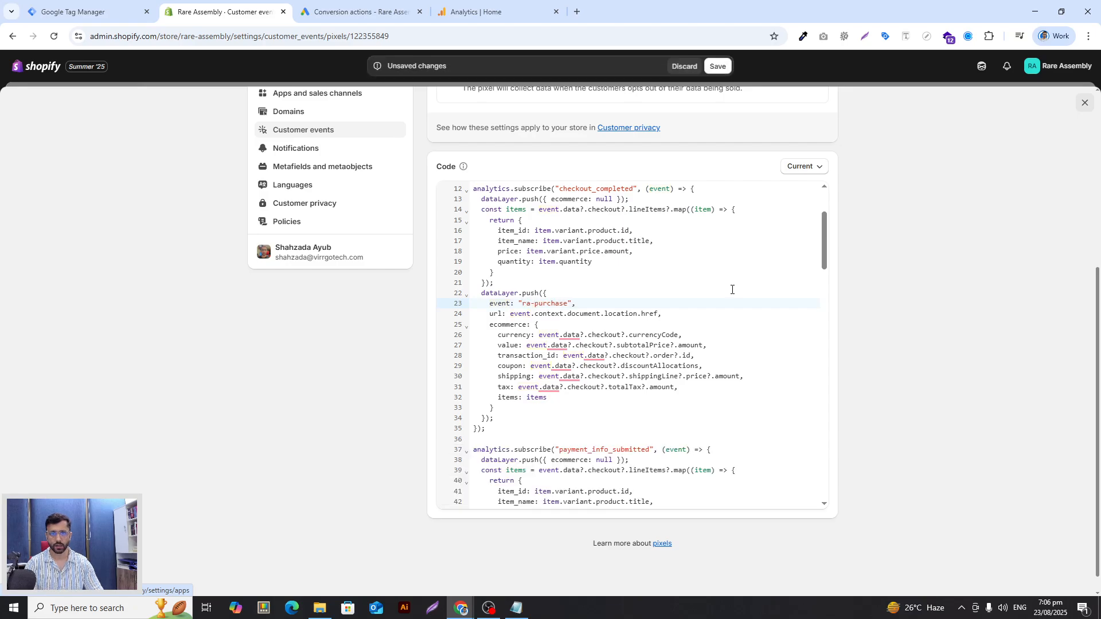
key("ctrl+shift+Left")
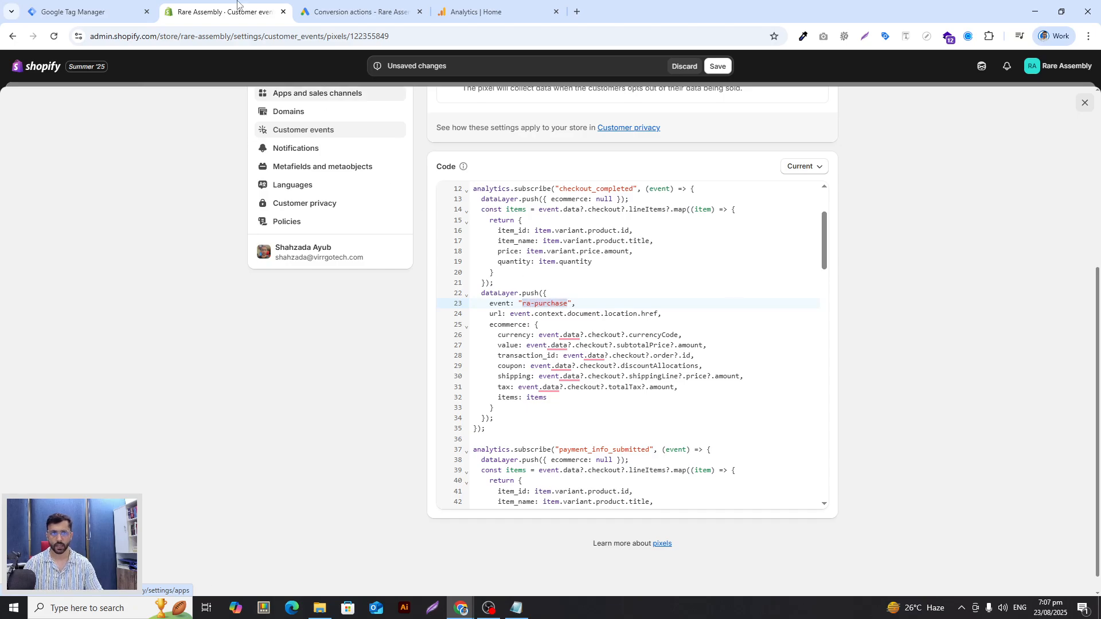
Step: Try ra-purchase as the Google Tag Manager trigger's event name and restore it to purchase
left_click(344, 8)
left_click(104, 13)
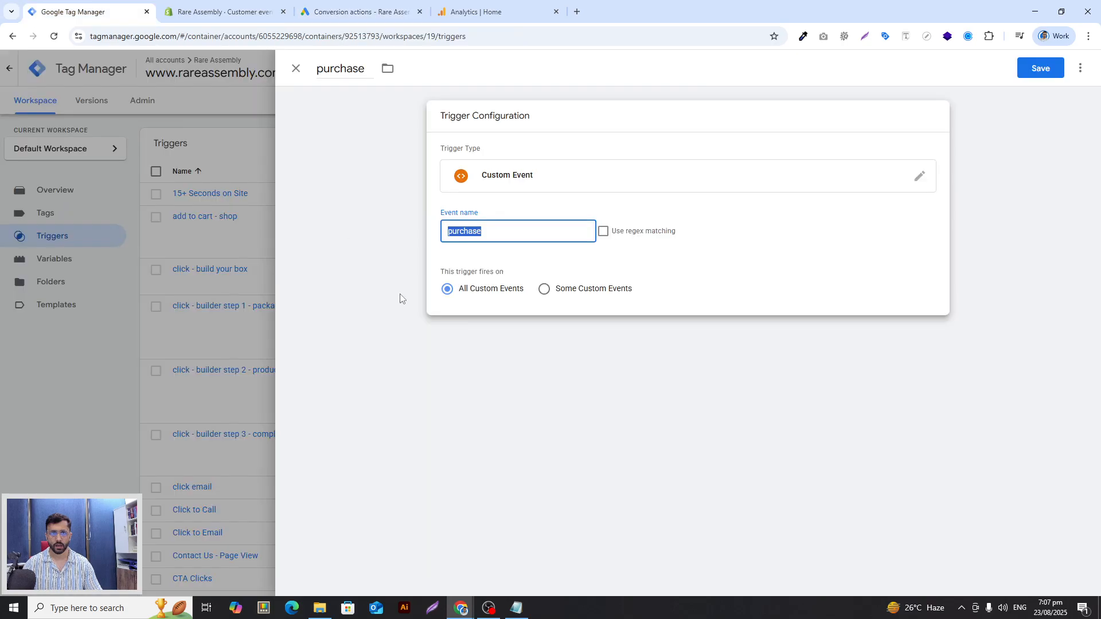
type("ra-purchase")
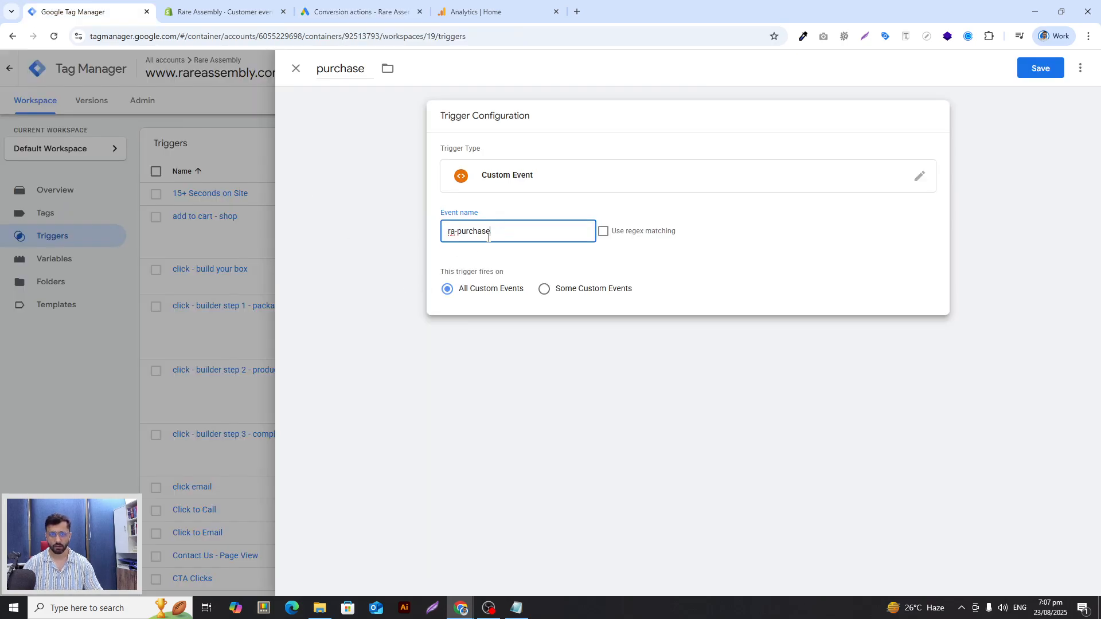
key("shift+Home")
key("BackSpace")
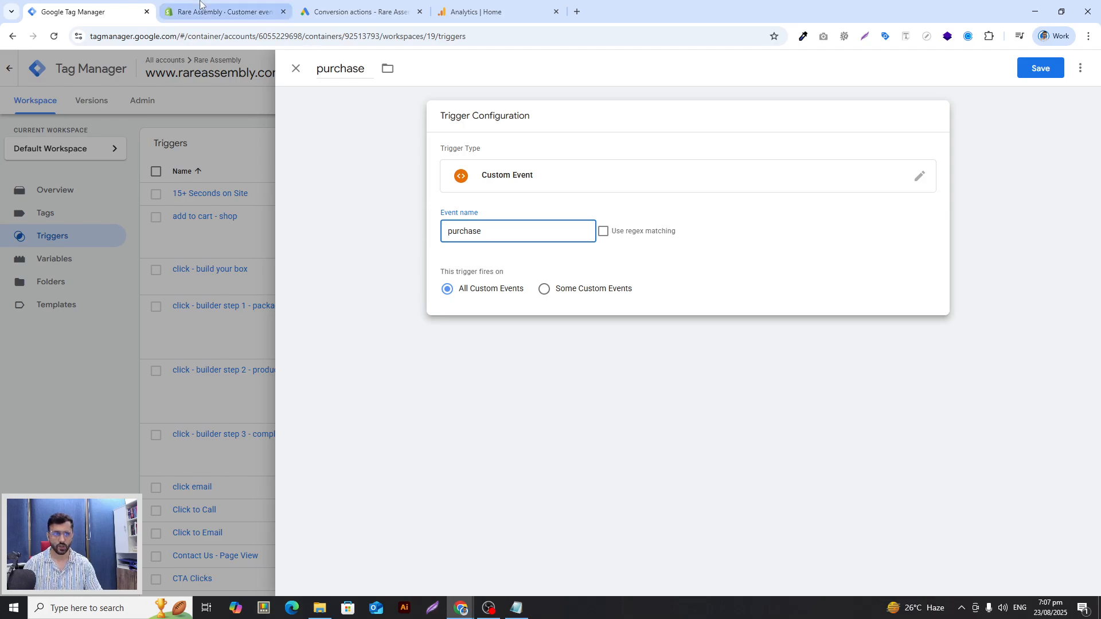
Step: Restore the event name in the Shopify pixel code's checkout_completed data layer push to purchase
left_click(224, 11)
key("Left")
key("shift+Right")
key("shift+Right")
key("shift+Right")
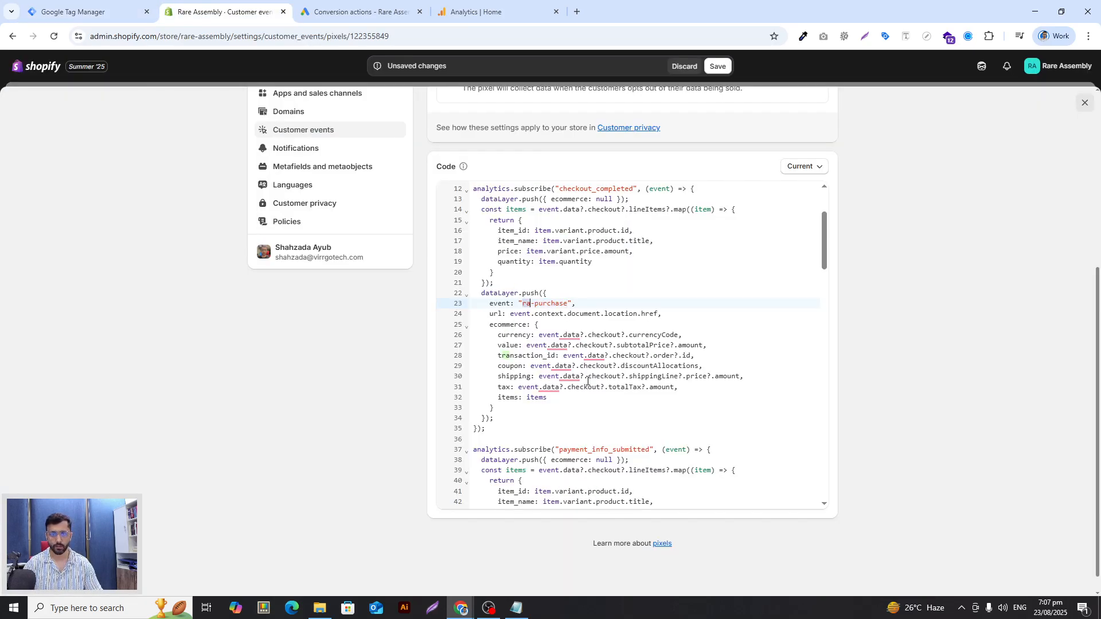
key("BackSpace")
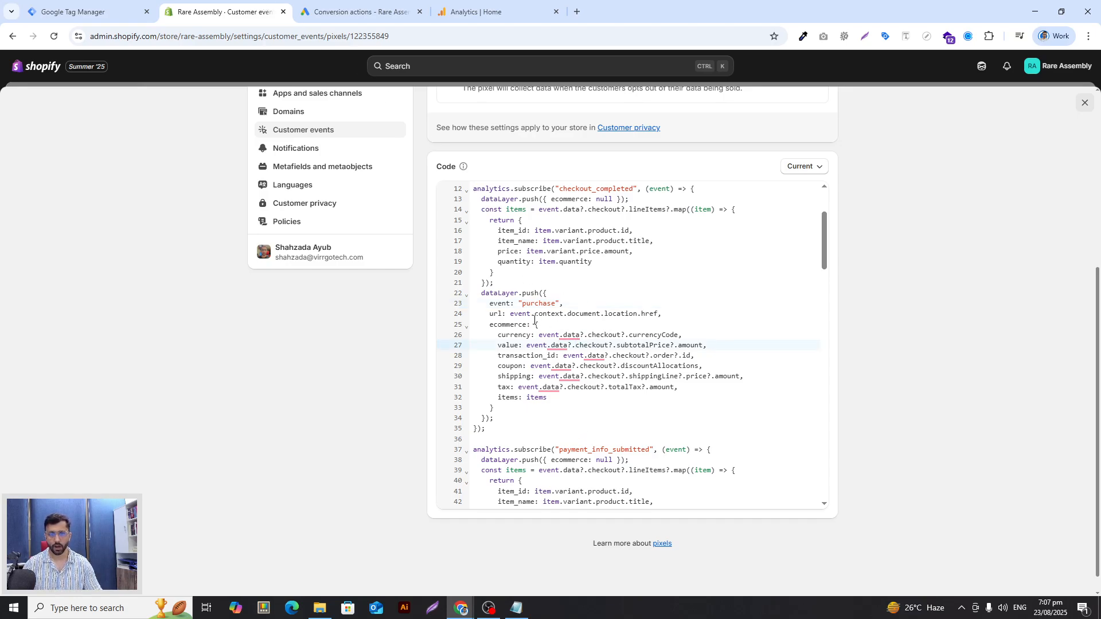
Step: Compare the event name in the Google Tag Manager purchase trigger with the event name in the Shopify pixel code
left_click(380, 12)
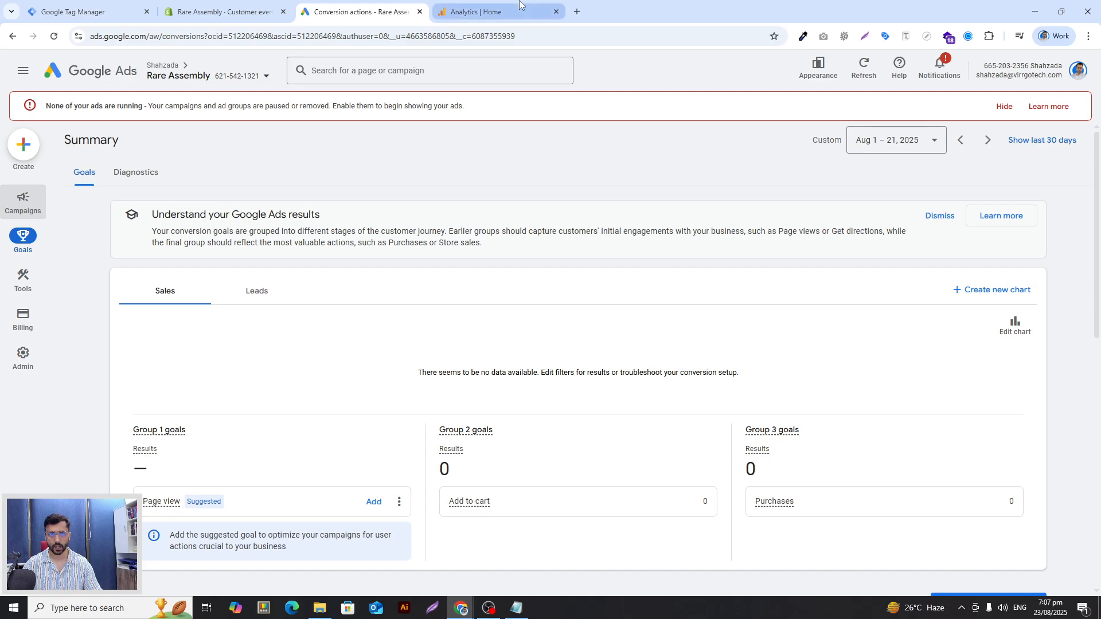
left_click(201, 10)
left_click(84, 6)
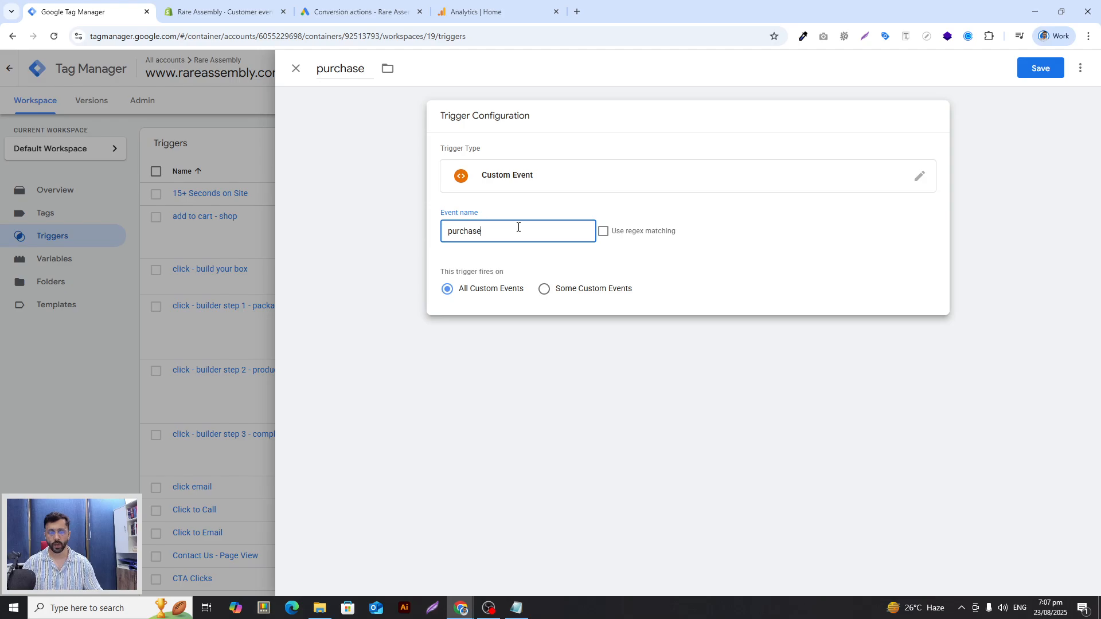
left_click(200, 10)
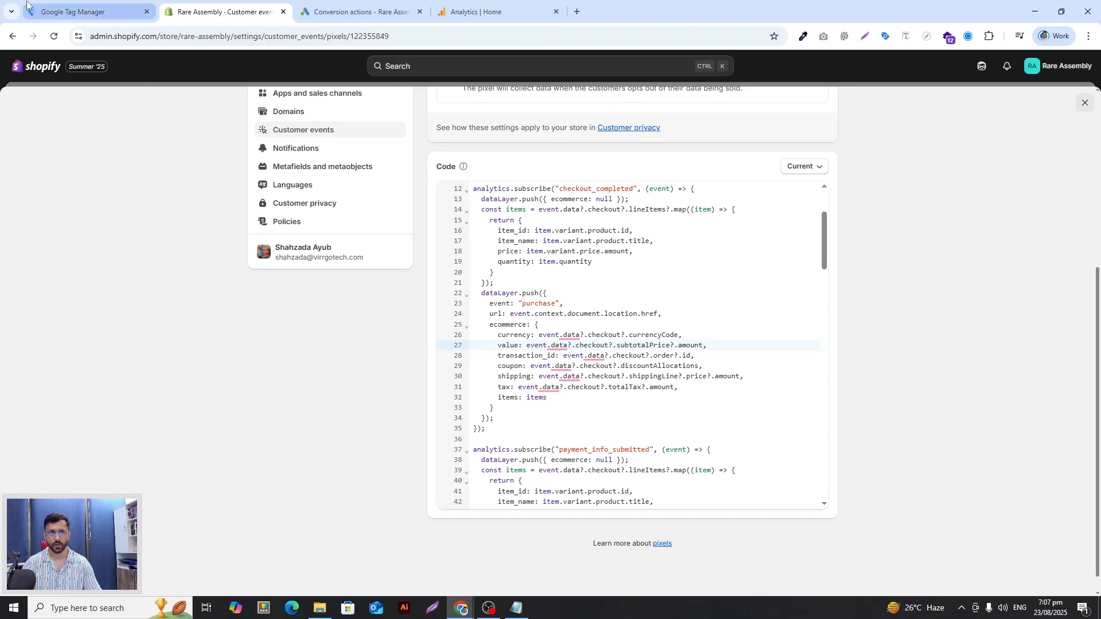
left_click(77, 12)
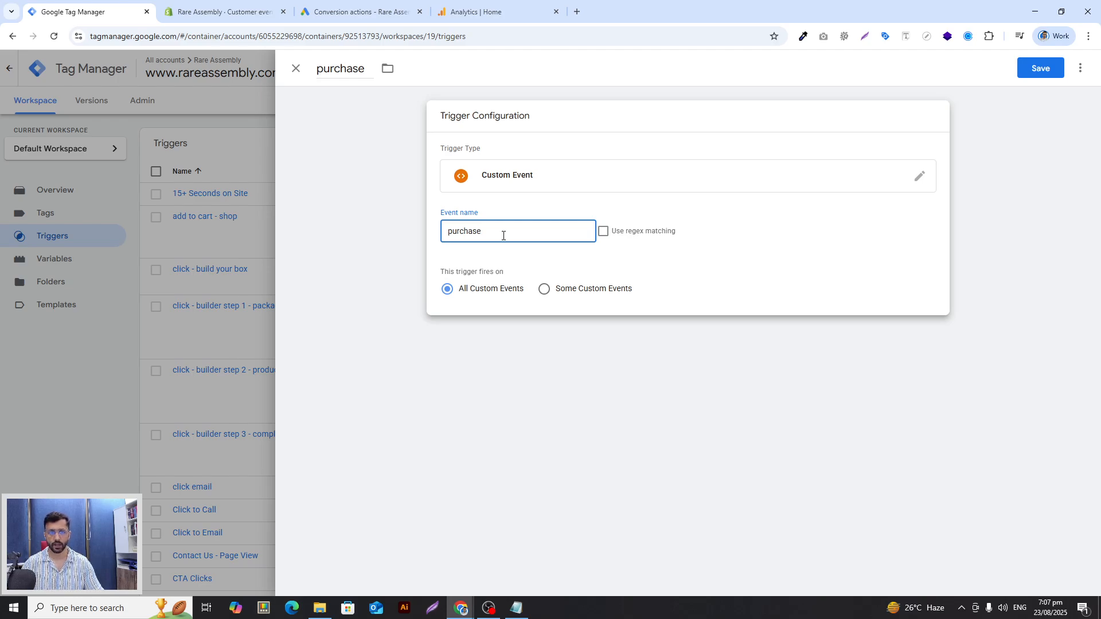
left_click_drag(491, 230, 447, 233)
left_click(461, 230)
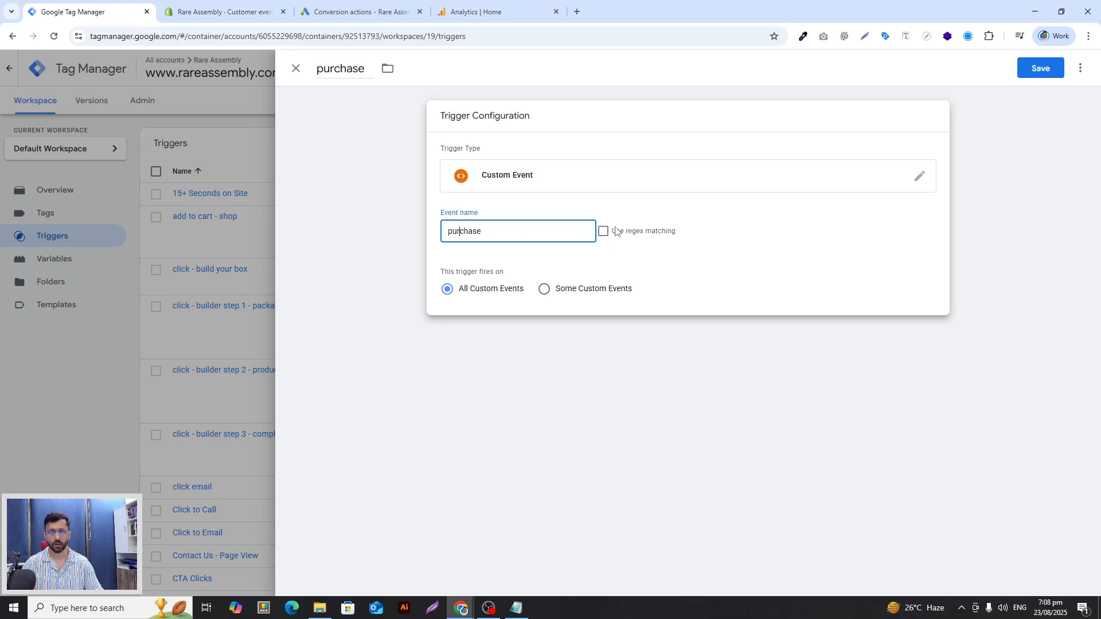
left_click(1000, 192)
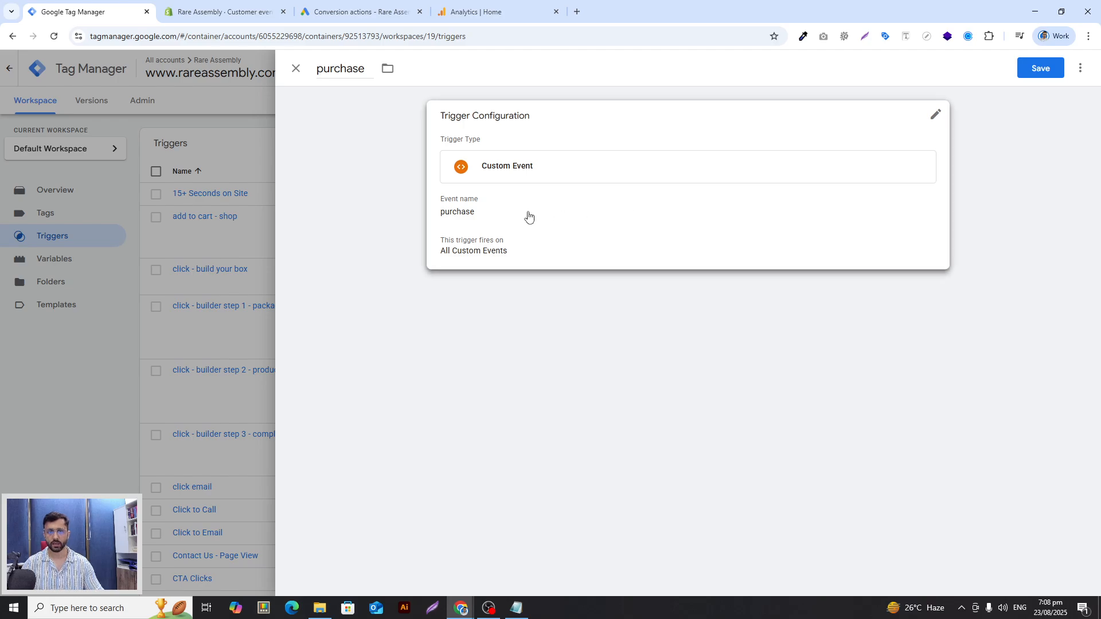
left_click(496, 211)
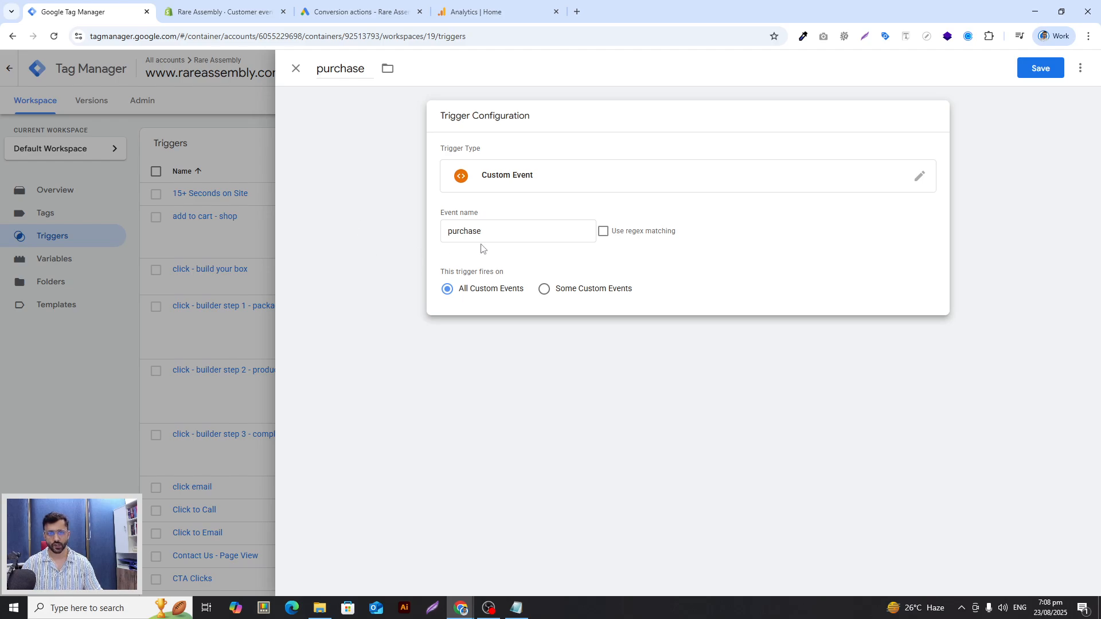
left_click_drag(499, 231, 443, 233)
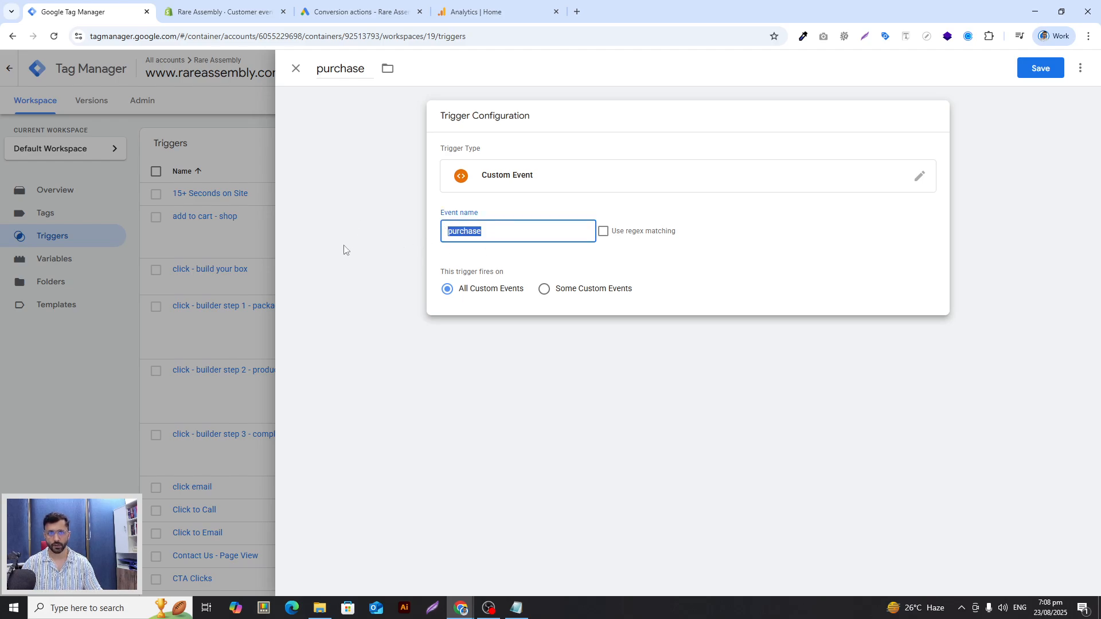
Step: Discard the unsaved purchase trigger and check the existing purchase trigger among the workspace's triggers
left_click(297, 70)
left_click(636, 205)
scroll(239, 310, "down", 1)
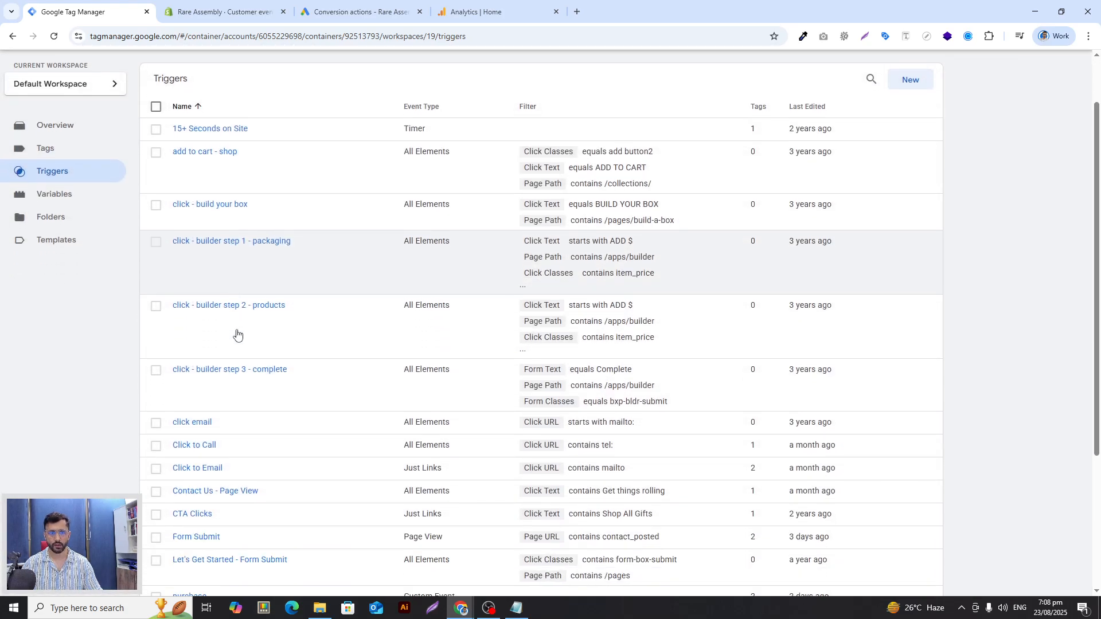
scroll(241, 338, "down", 3)
left_click(195, 396)
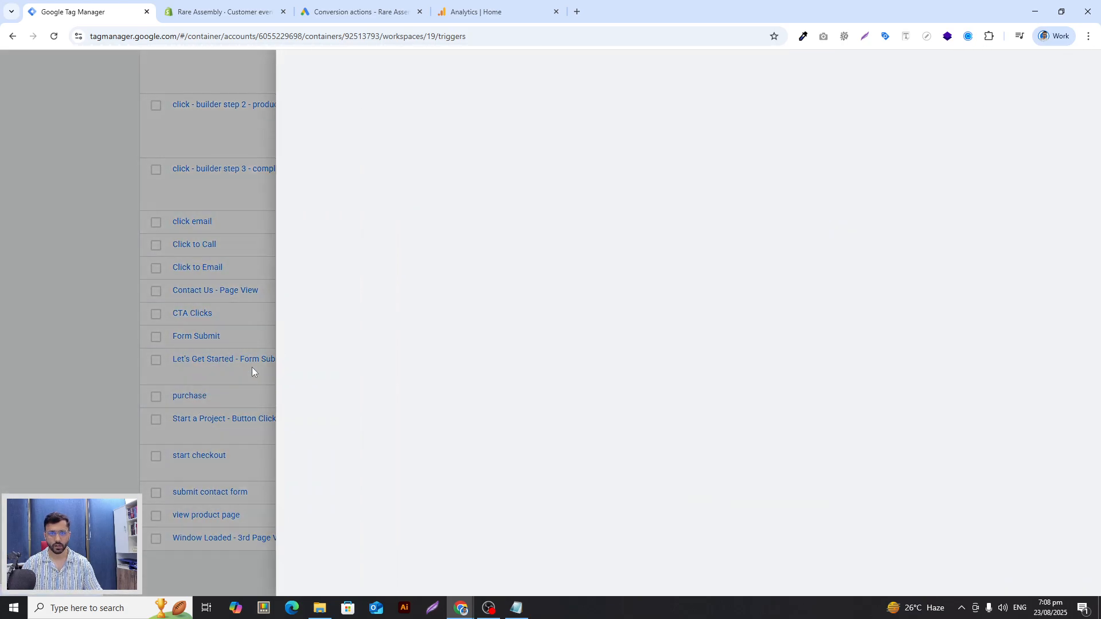
left_click(303, 72)
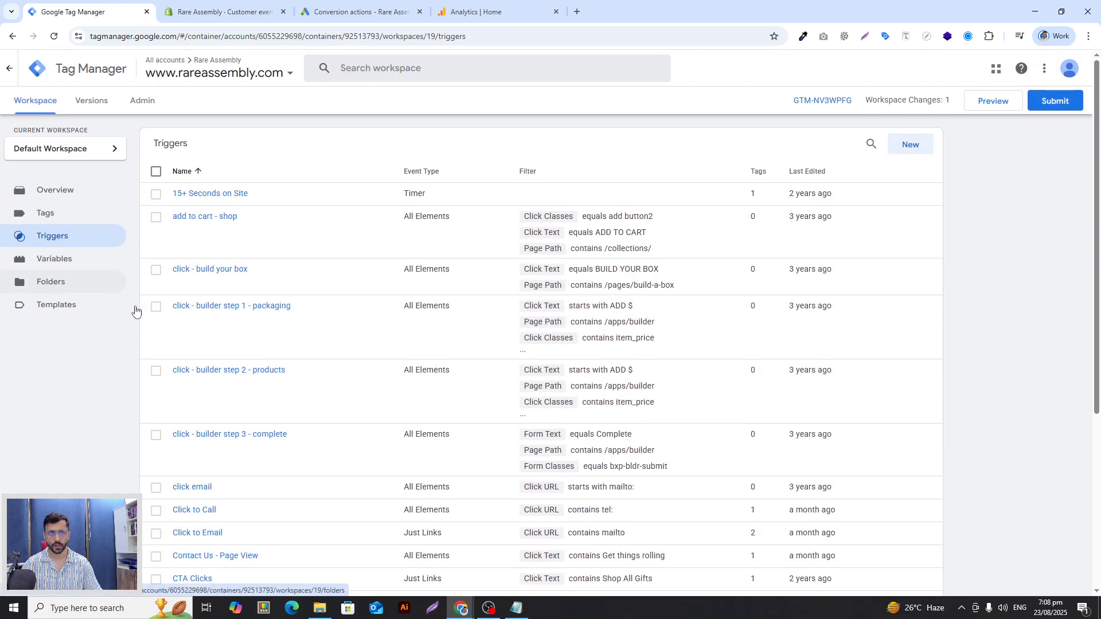
Step: Start a new tag in the Google Tag Manager workspace and select its placeholder name for editing
left_click(70, 213)
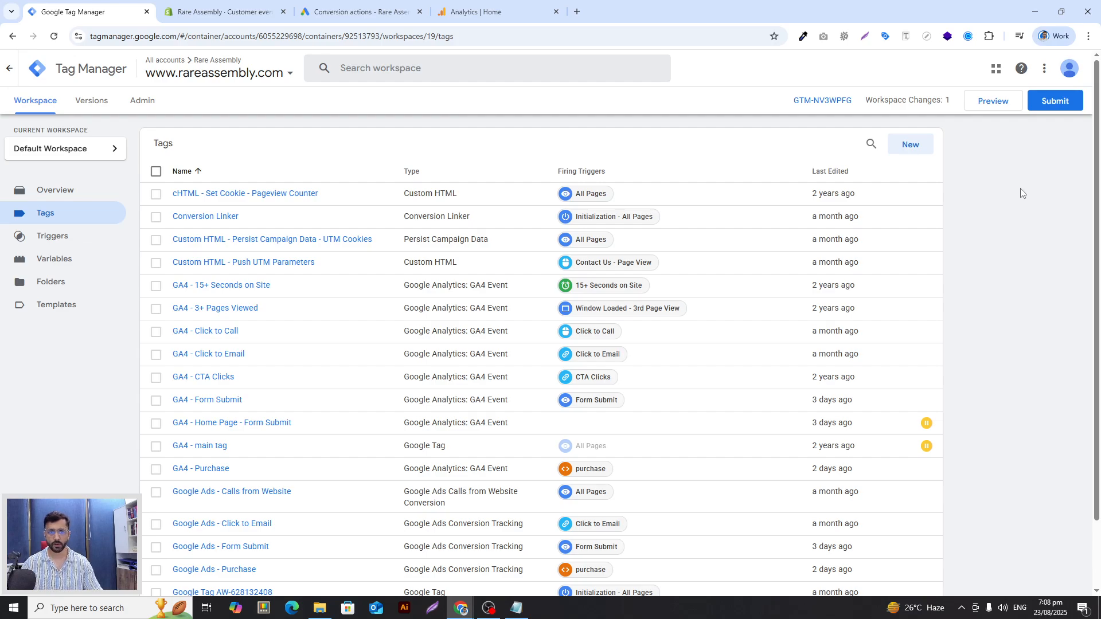
left_click(922, 149)
double_click(353, 64)
triple_click(353, 64)
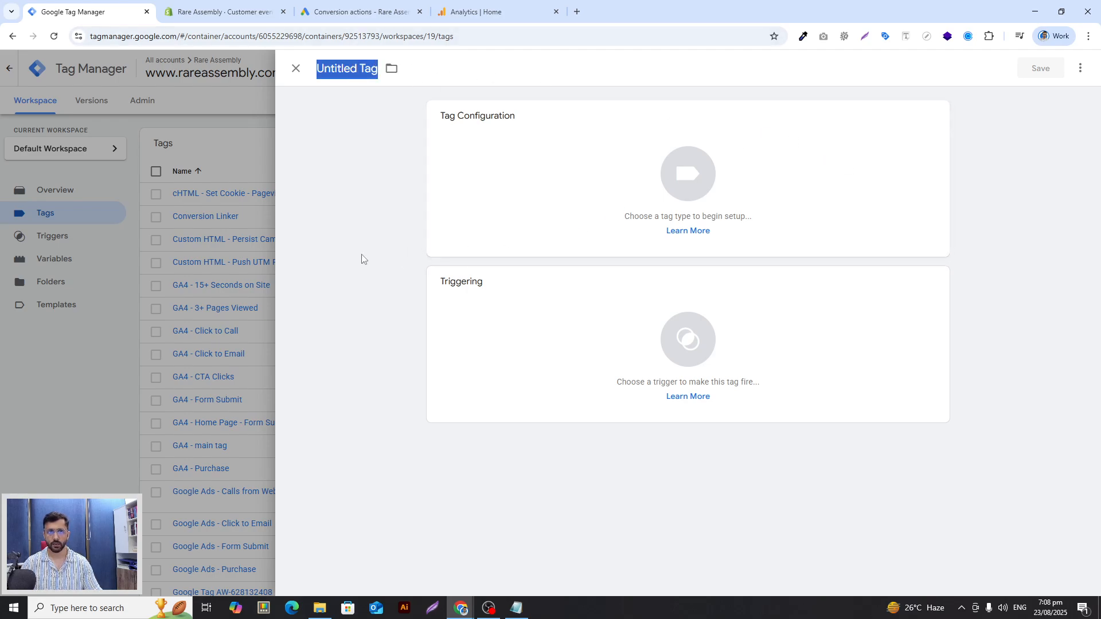
Step: Switch to Google Ads and examine the Purchase goal's conversion actions and the options available for Purchase - GTM
left_click(325, 4)
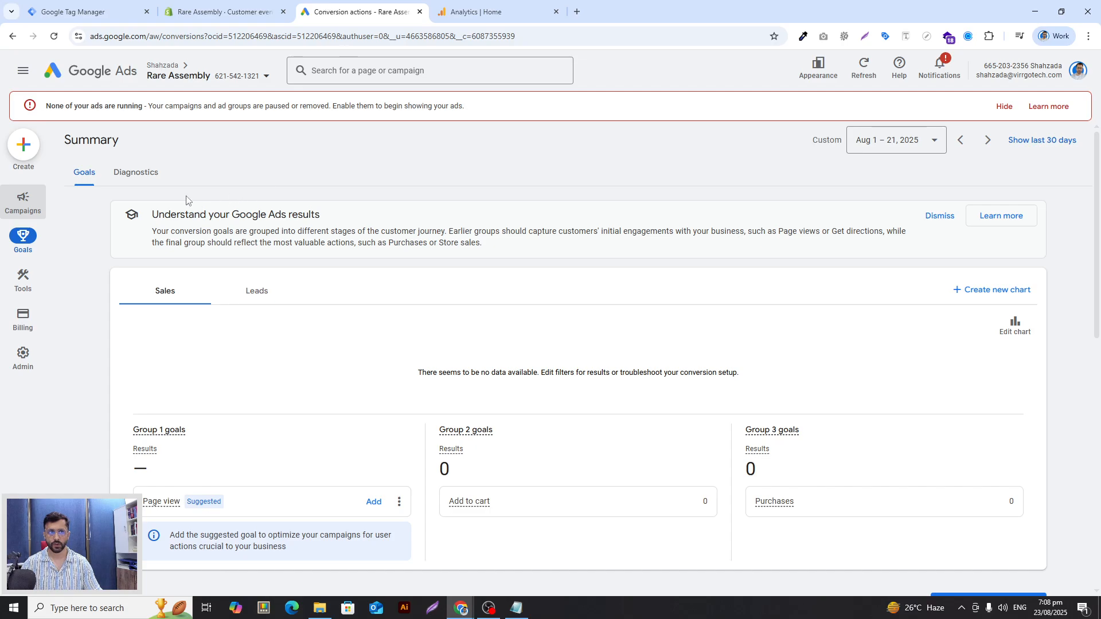
mouse_move(13, 241)
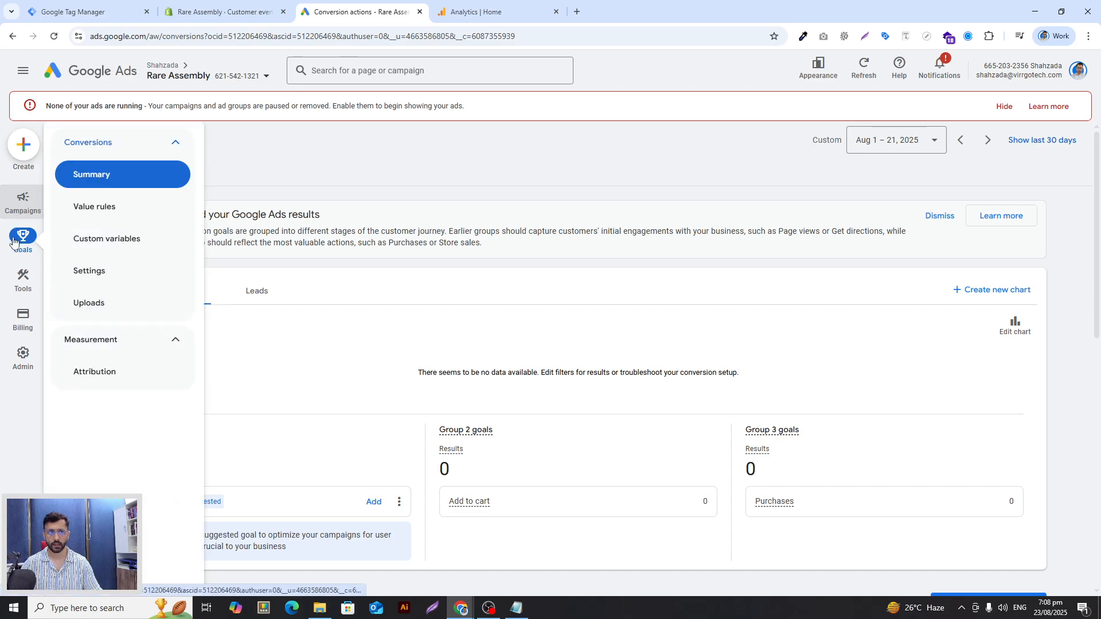
scroll(533, 370, "down", 4)
scroll(533, 370, "down", 4)
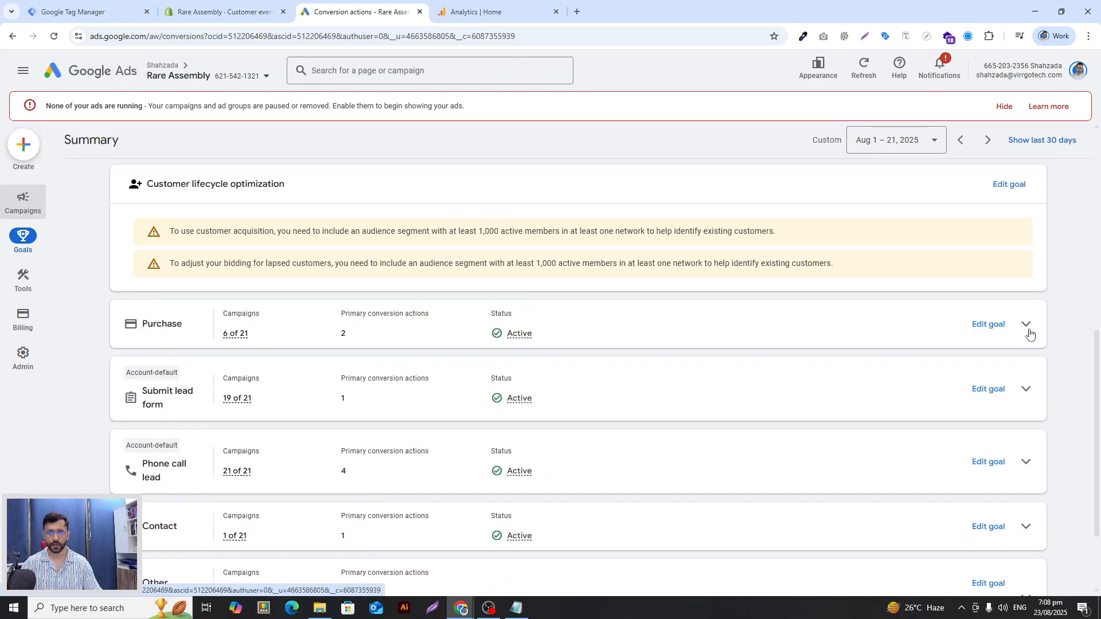
left_click(1026, 325)
scroll(711, 361, "down", 1)
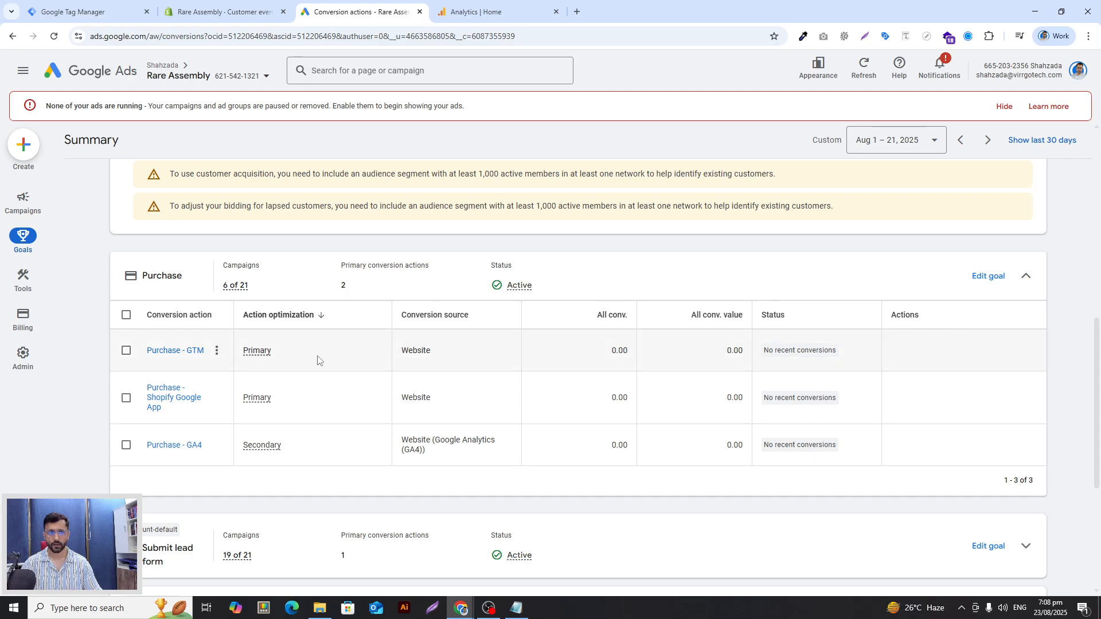
left_click(217, 355)
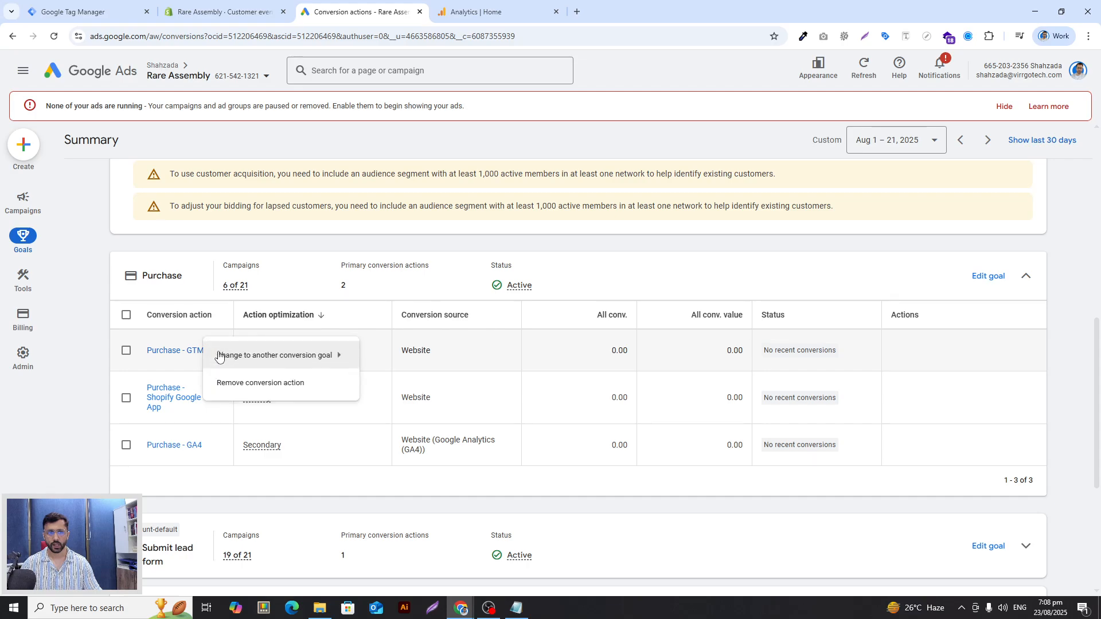
left_click(218, 355)
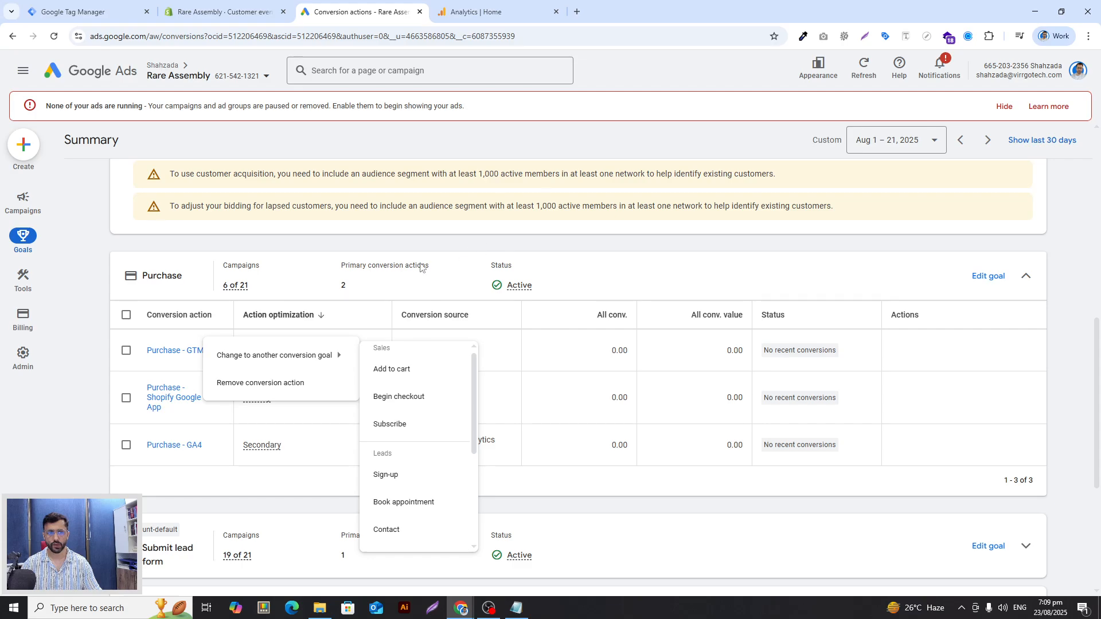
left_click(794, 359)
Step: Start a new website conversion action in Google Ads and scan the domain rareassembly.com
scroll(794, 360, "up", 7)
scroll(795, 360, "down", 2)
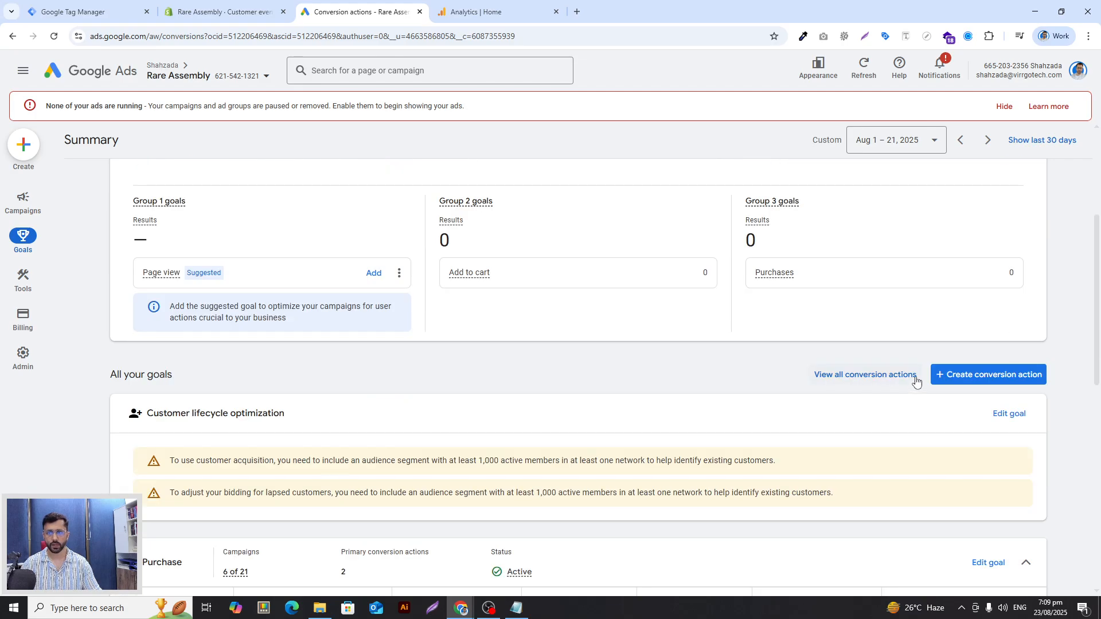
left_click(935, 374)
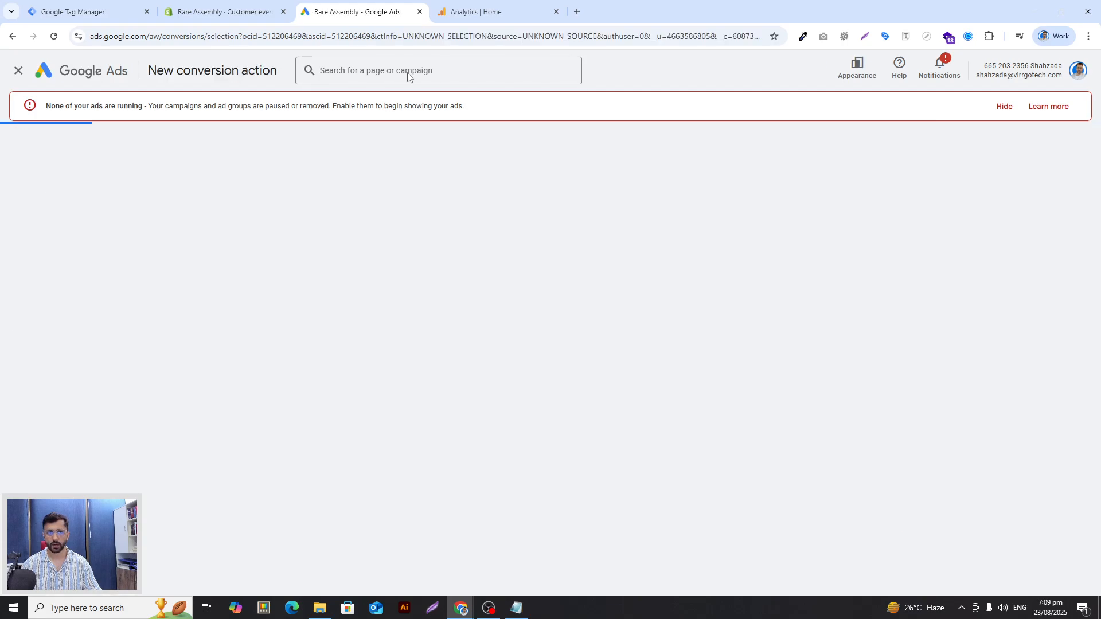
left_click(357, 267)
left_click(325, 33)
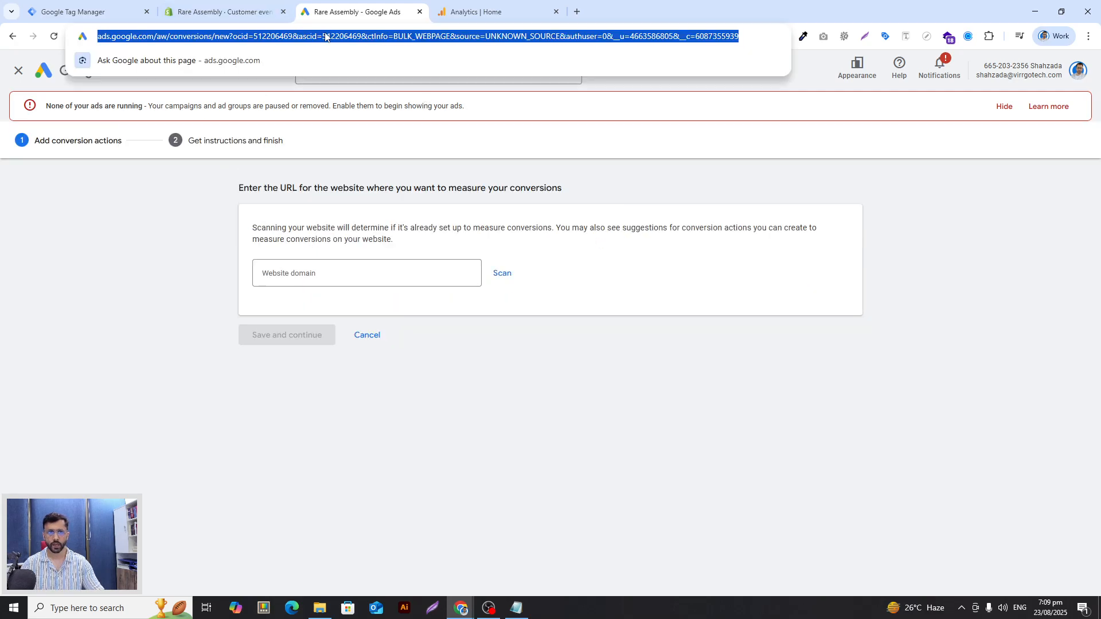
type("ra")
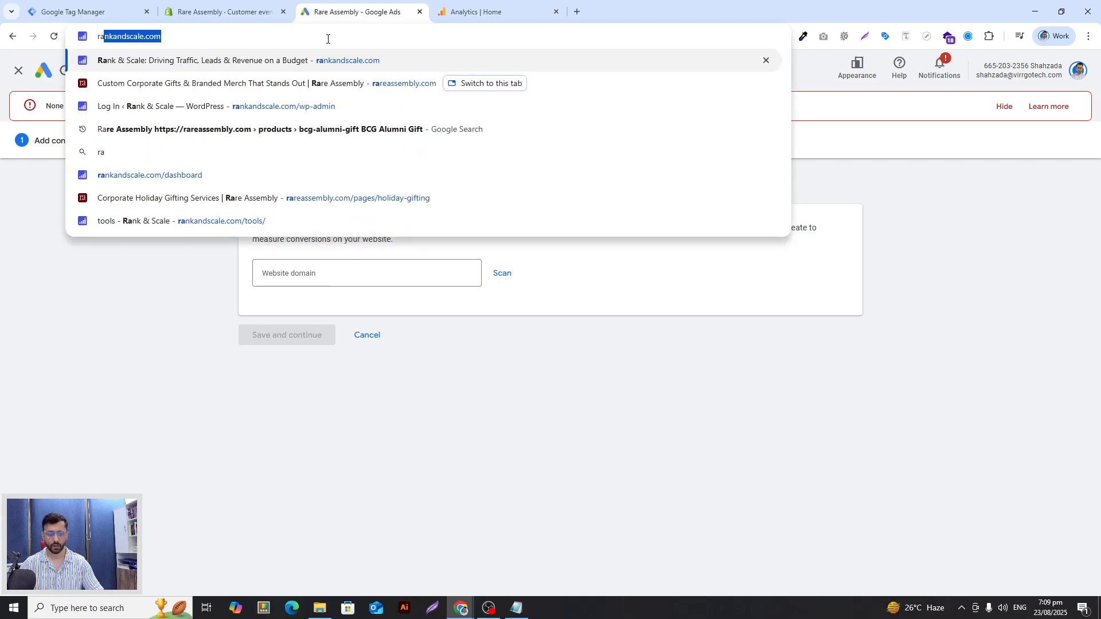
type("re")
key("ctrl+a")
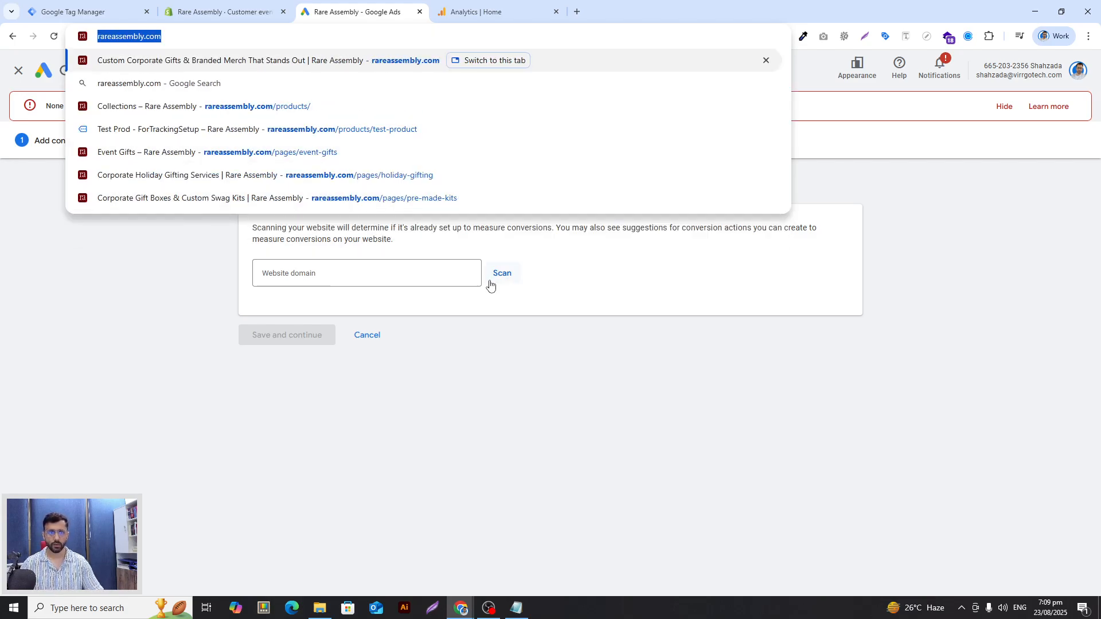
key("ctrl+c")
left_click(450, 278)
key("ctrl+v")
left_click(512, 274)
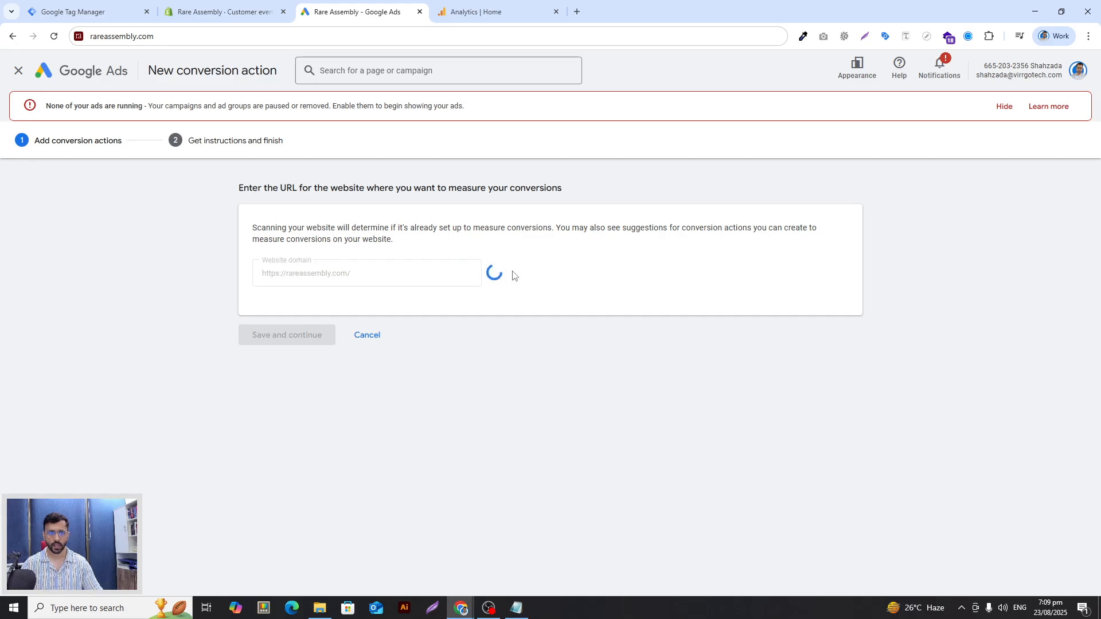
Step: Review the suggested conversion events for the scanned website and start adding a conversion action manually using code
scroll(539, 298, "down", 10)
scroll(555, 366, "up", 6)
scroll(554, 366, "down", 6)
scroll(496, 376, "up", 6)
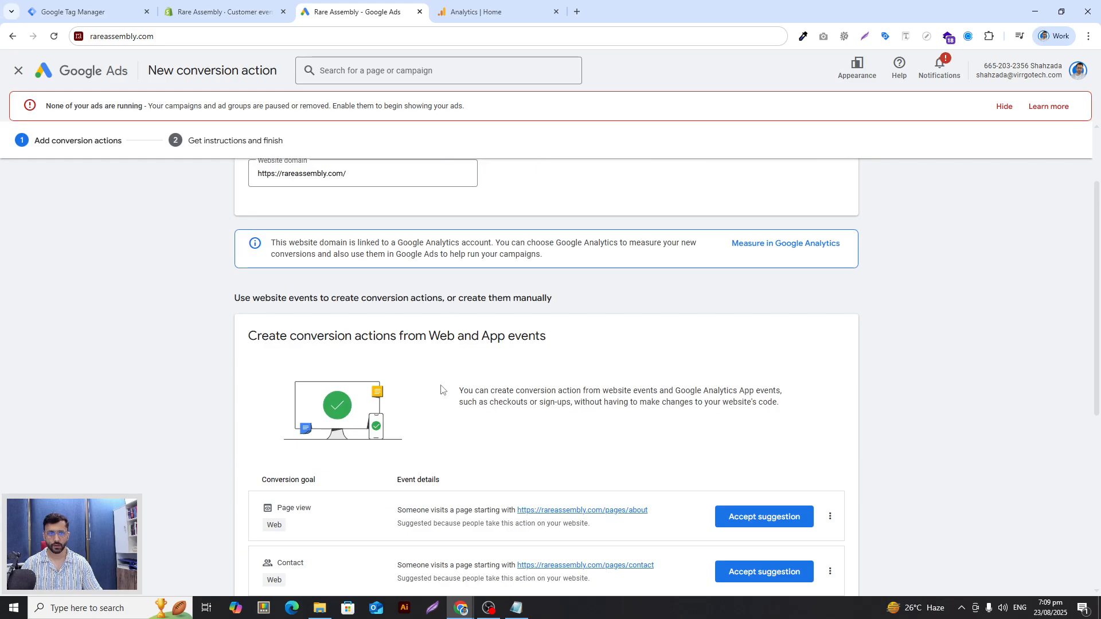
scroll(442, 389, "down", 6)
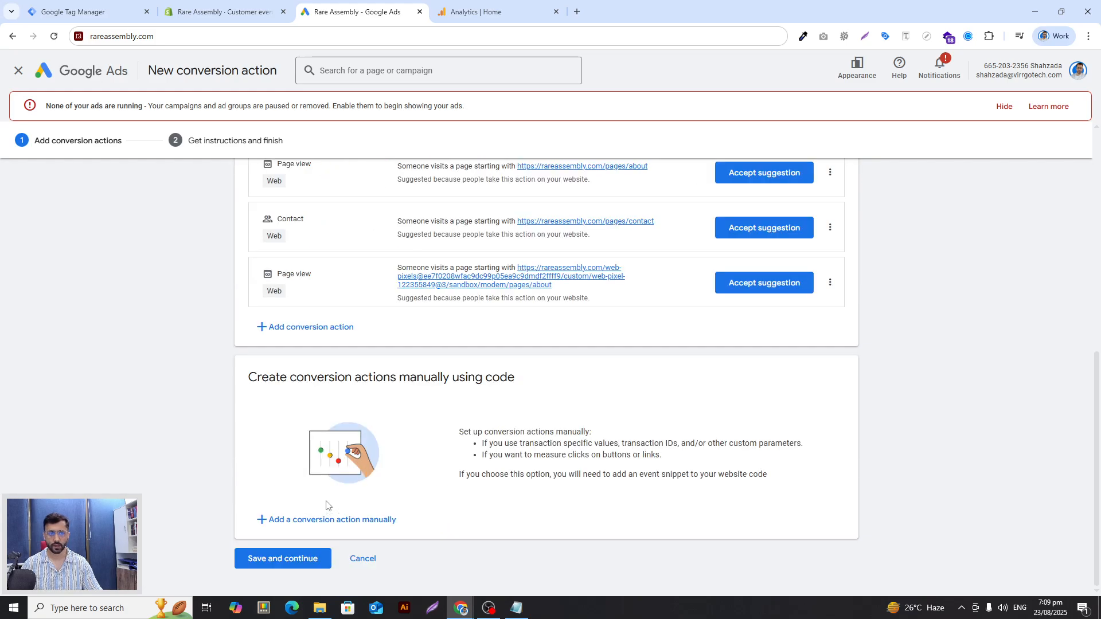
left_click(291, 523)
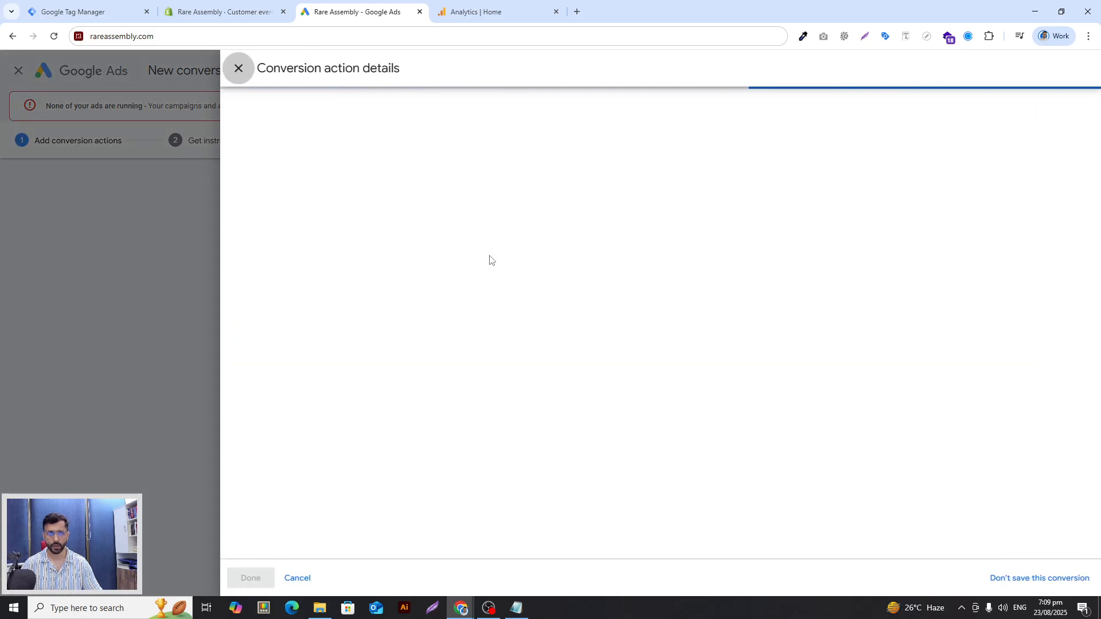
left_click(559, 215)
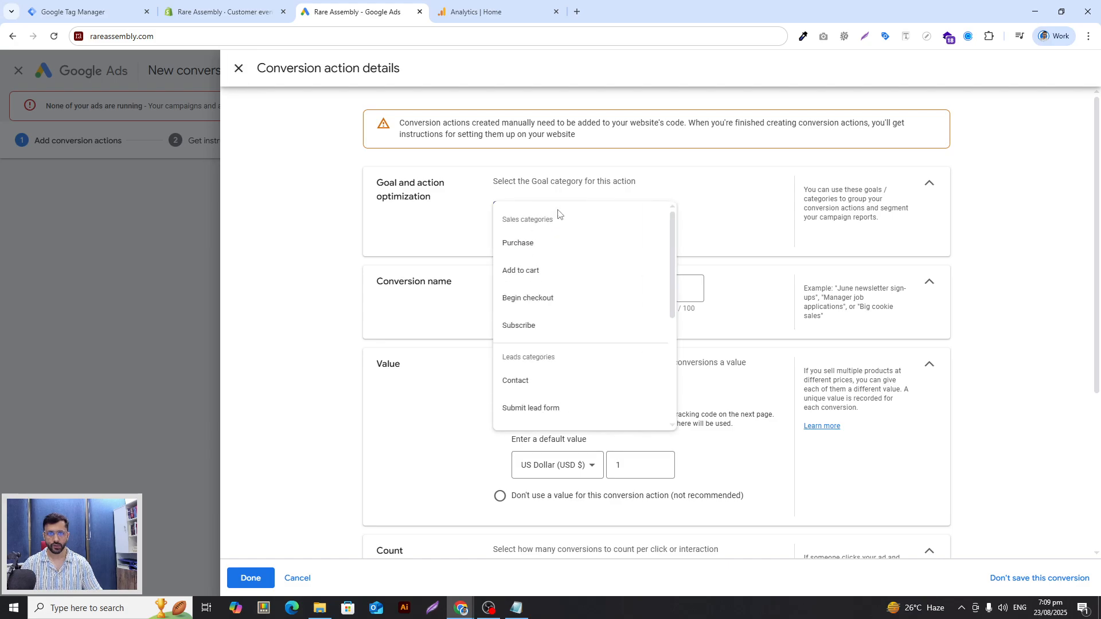
left_click(542, 243)
left_click(598, 329)
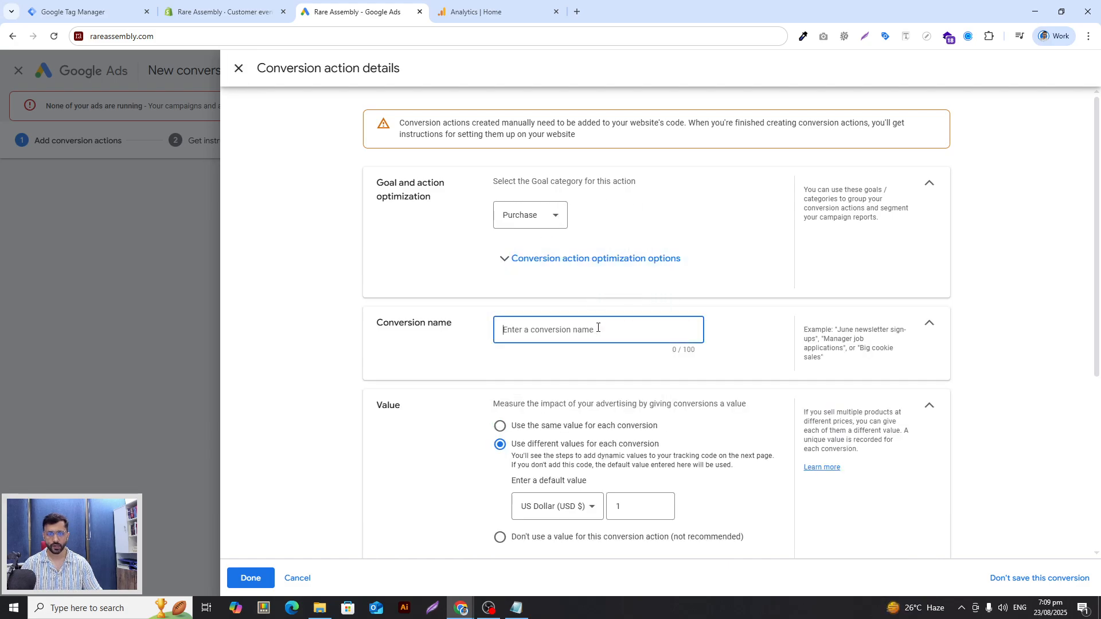
type("purchase")
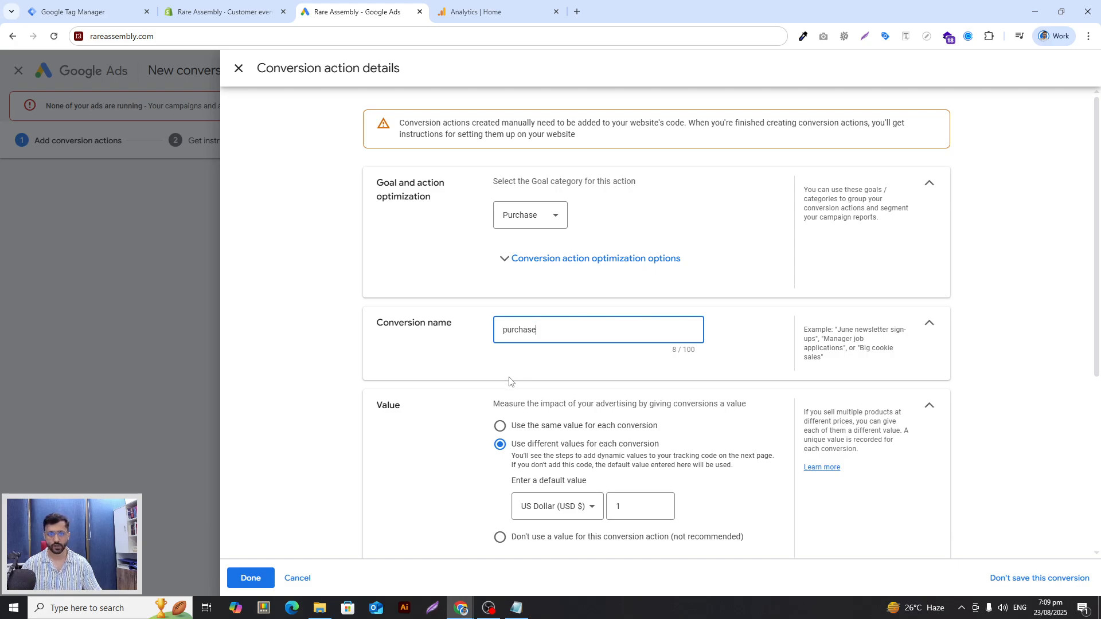
scroll(509, 381, "down", 2)
scroll(556, 298, "down", 2)
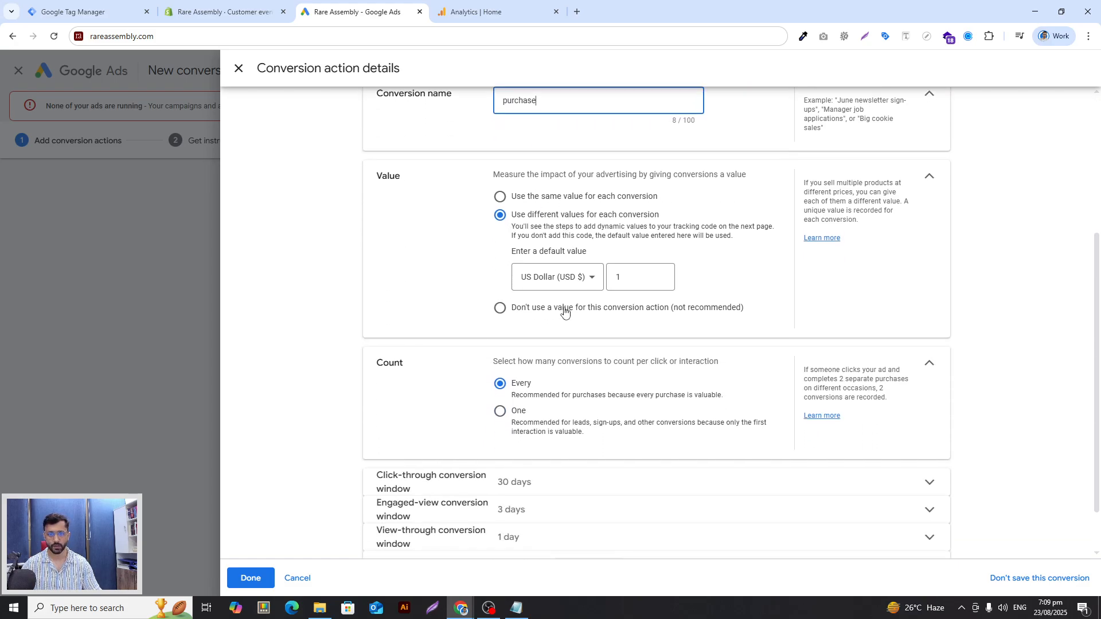
scroll(507, 248, "down", 1)
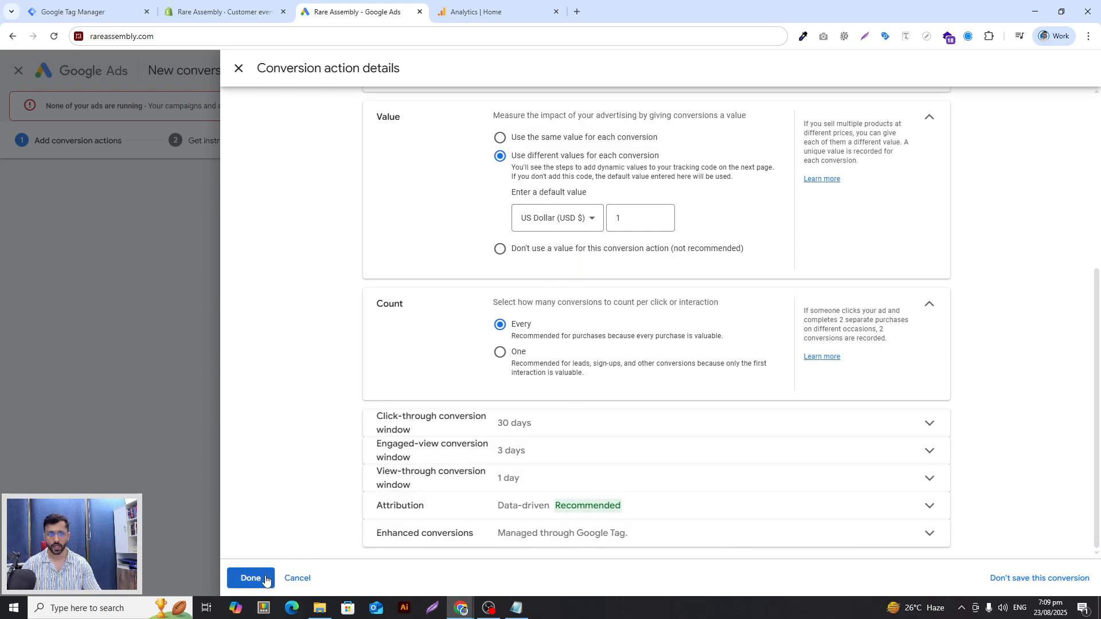
left_click(303, 581)
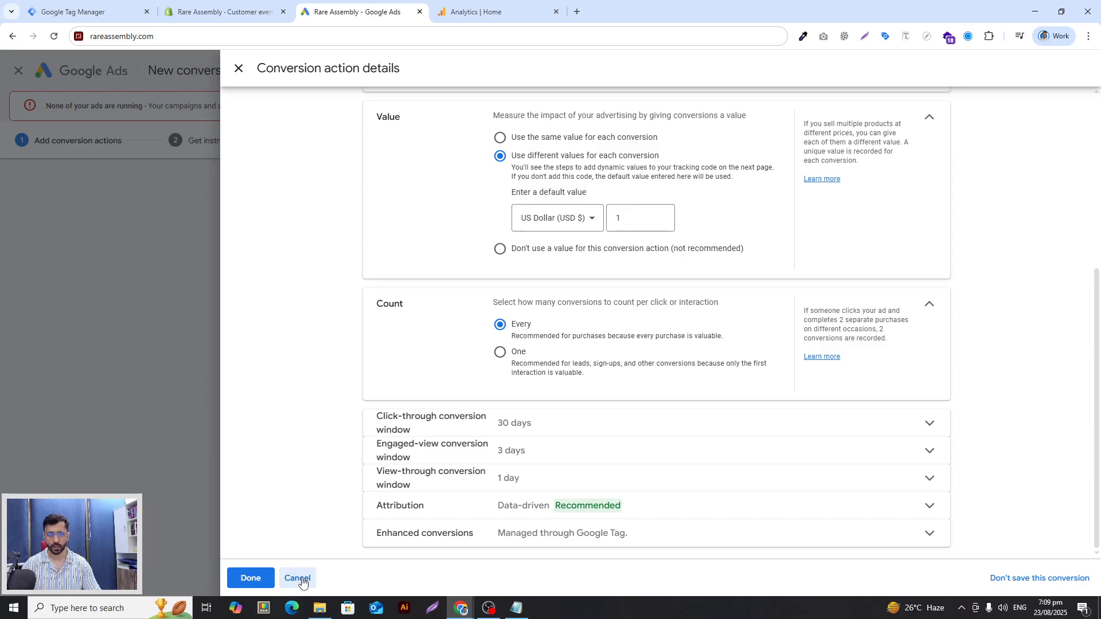
left_click(355, 558)
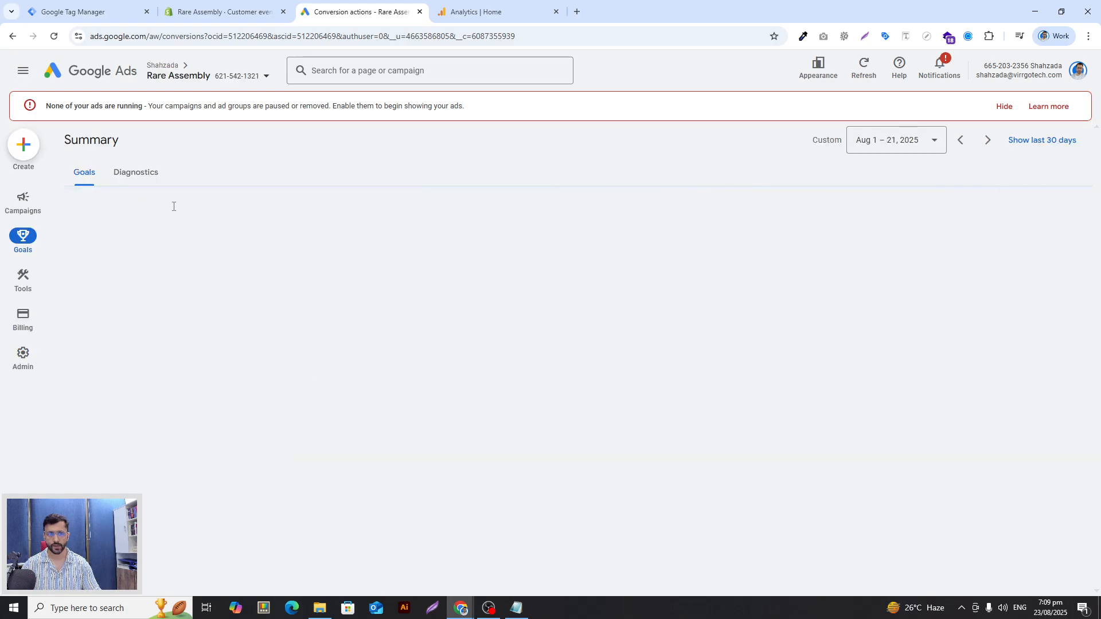
Step: Open the existing Purchase - GTM conversion action, show its Google Tag Manager setup instructions and copy the conversion ID
scroll(389, 413, "down", 7)
scroll(389, 413, "down", 1)
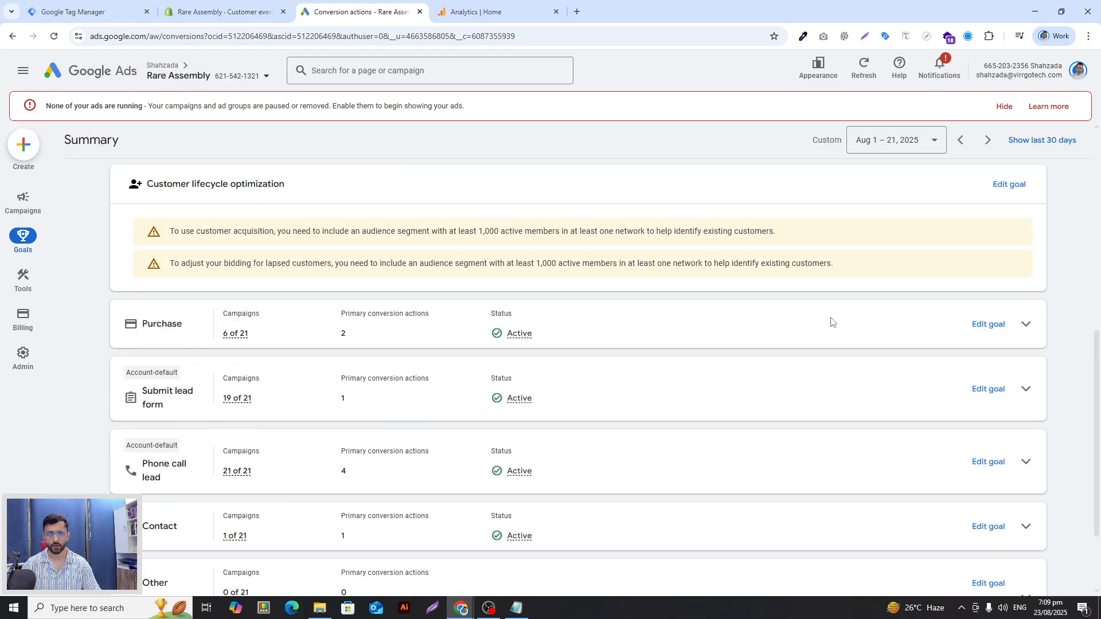
left_click(1026, 333)
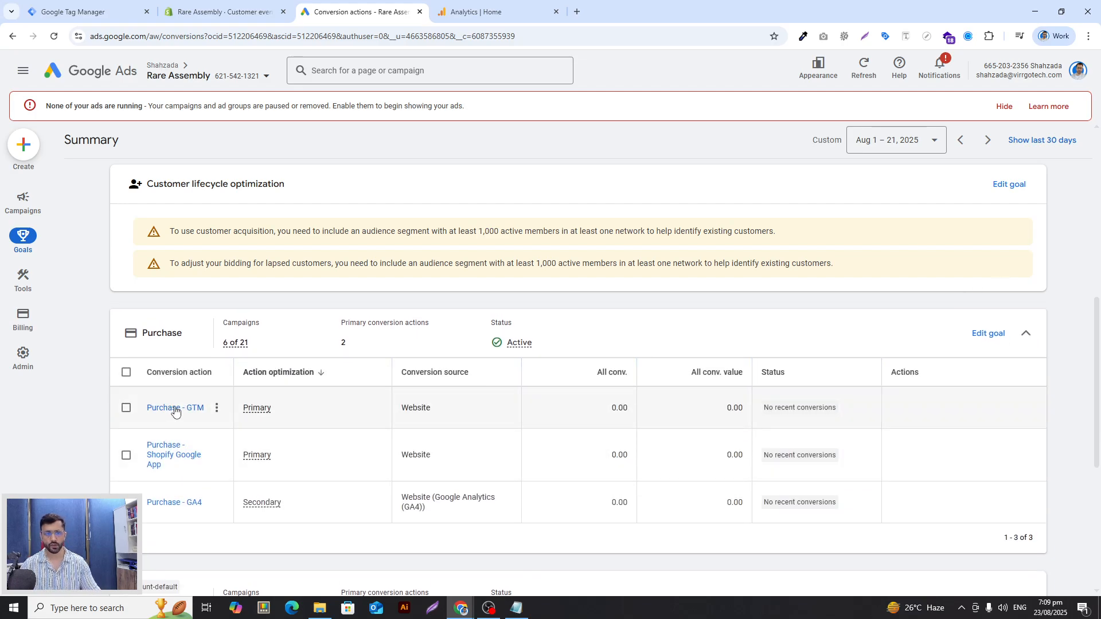
left_click(175, 409)
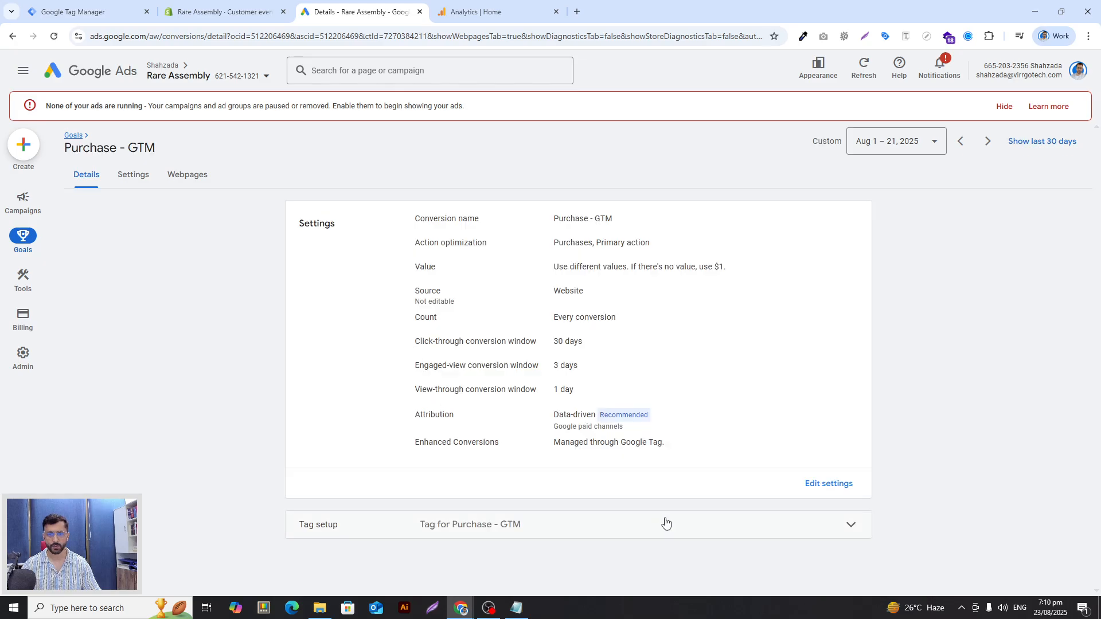
left_click(665, 523)
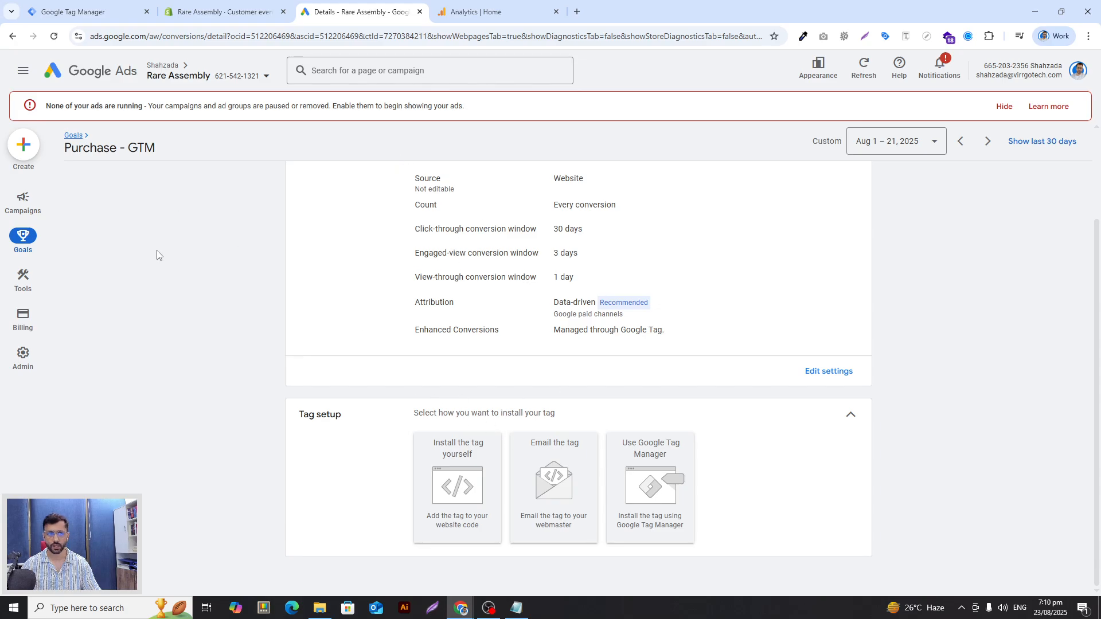
left_click(448, 476)
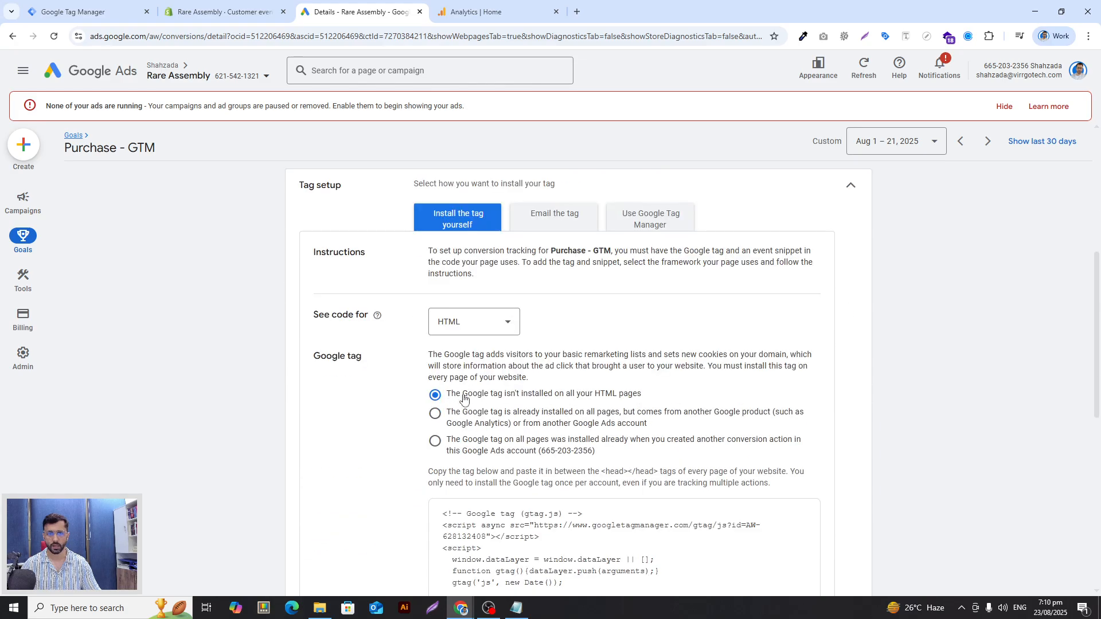
left_click(672, 221)
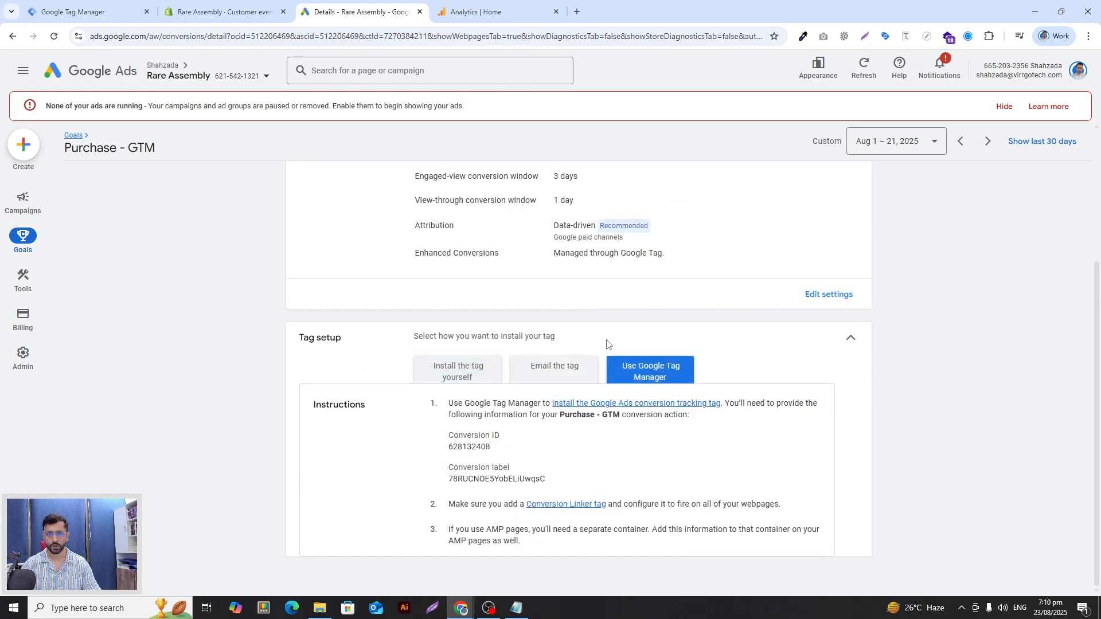
left_click_drag(502, 441, 447, 451)
key("ctrl+c")
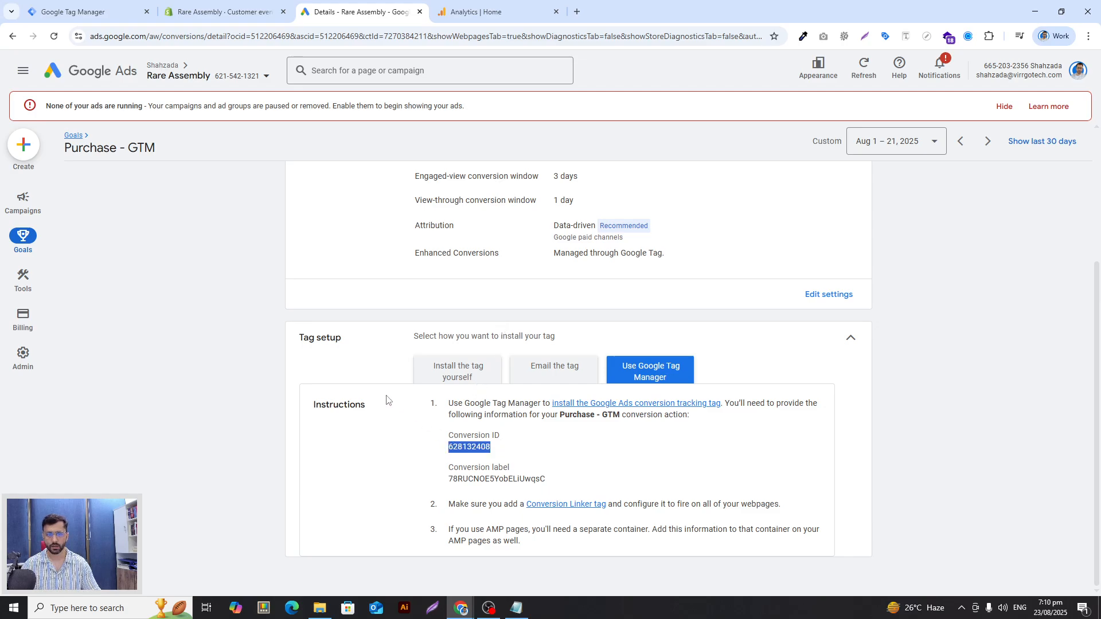
Step: Switch to Google Tag Manager and name the new tag "Google Ads - Purchase"
left_click(104, 6)
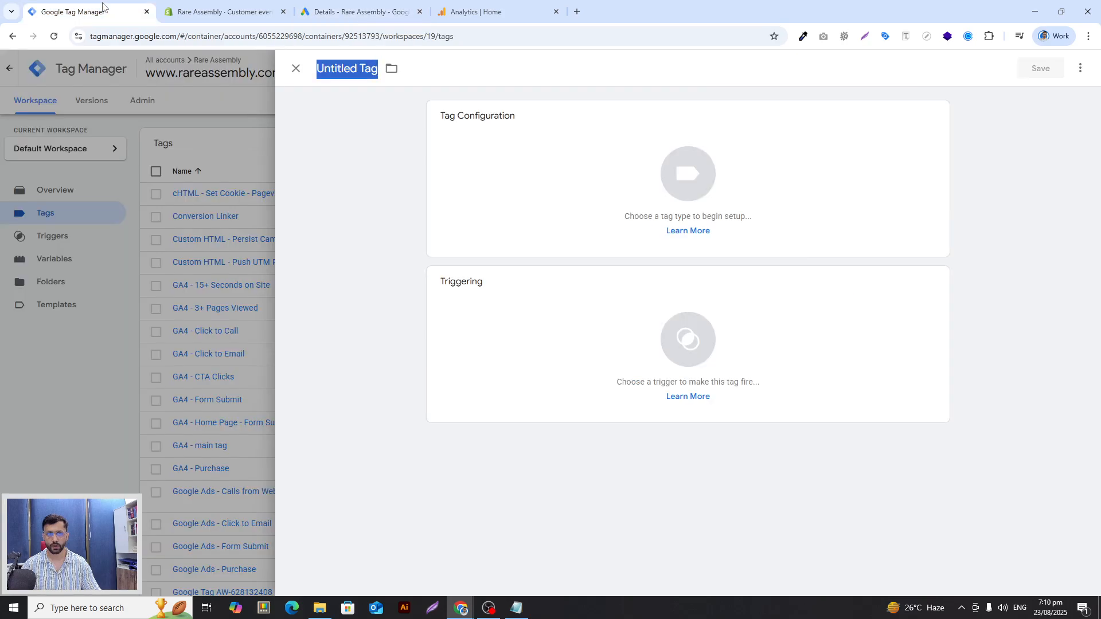
triple_click(344, 70)
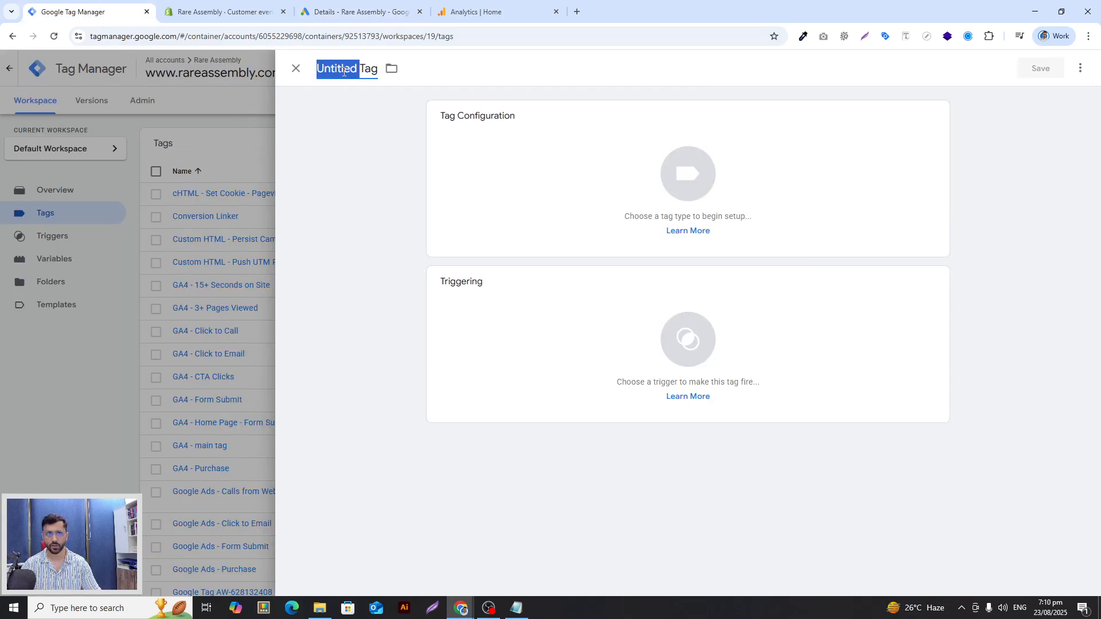
key("BackSpace")
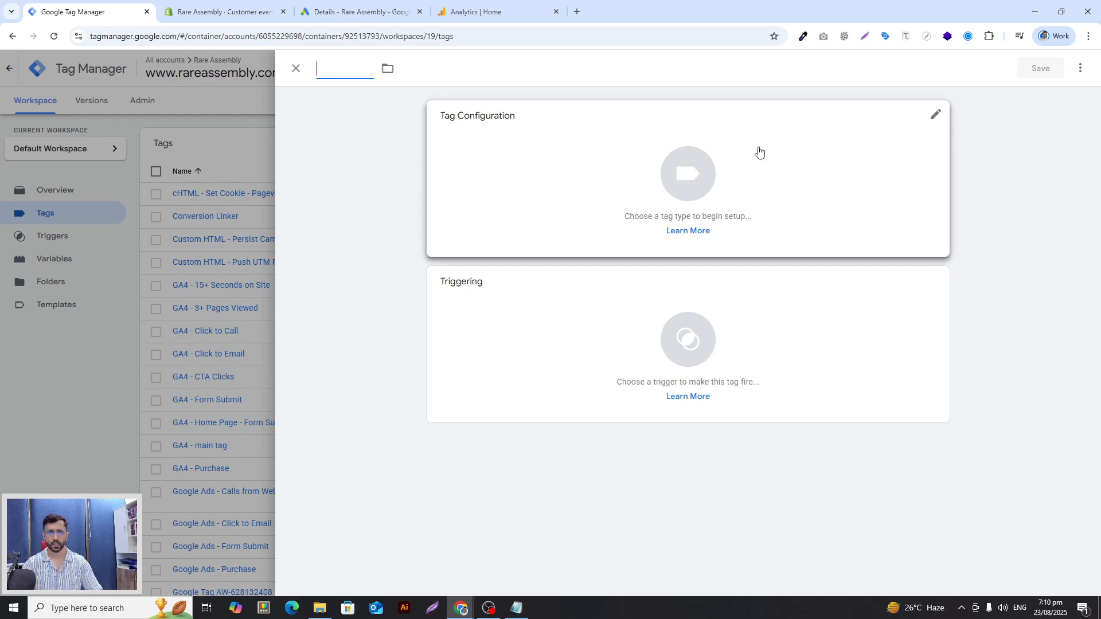
type("Google")
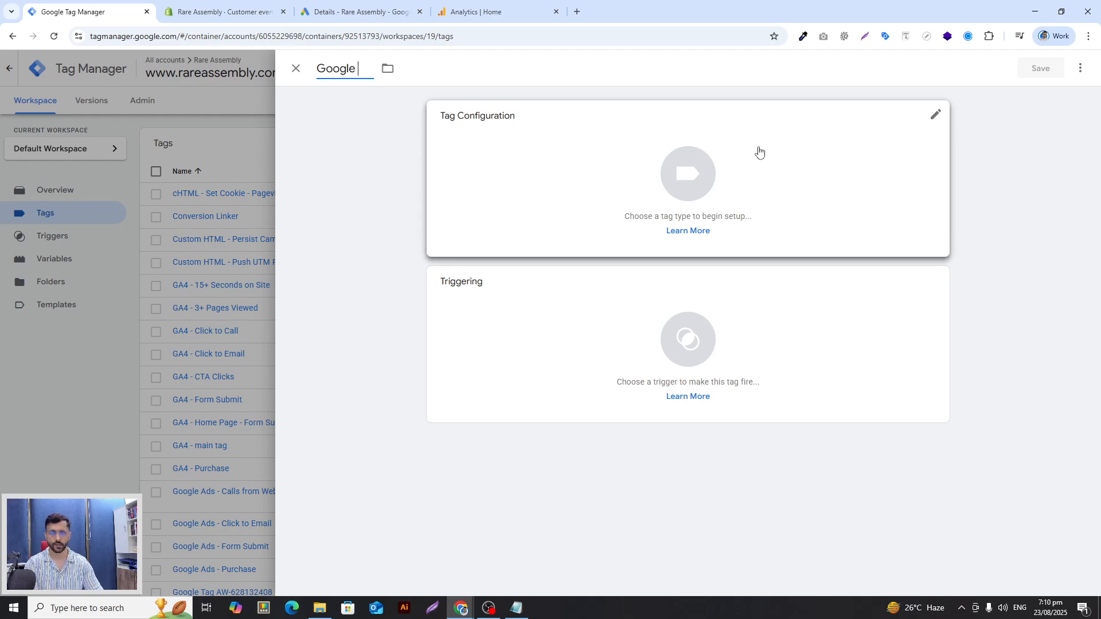
type(" Ads - Purchase")
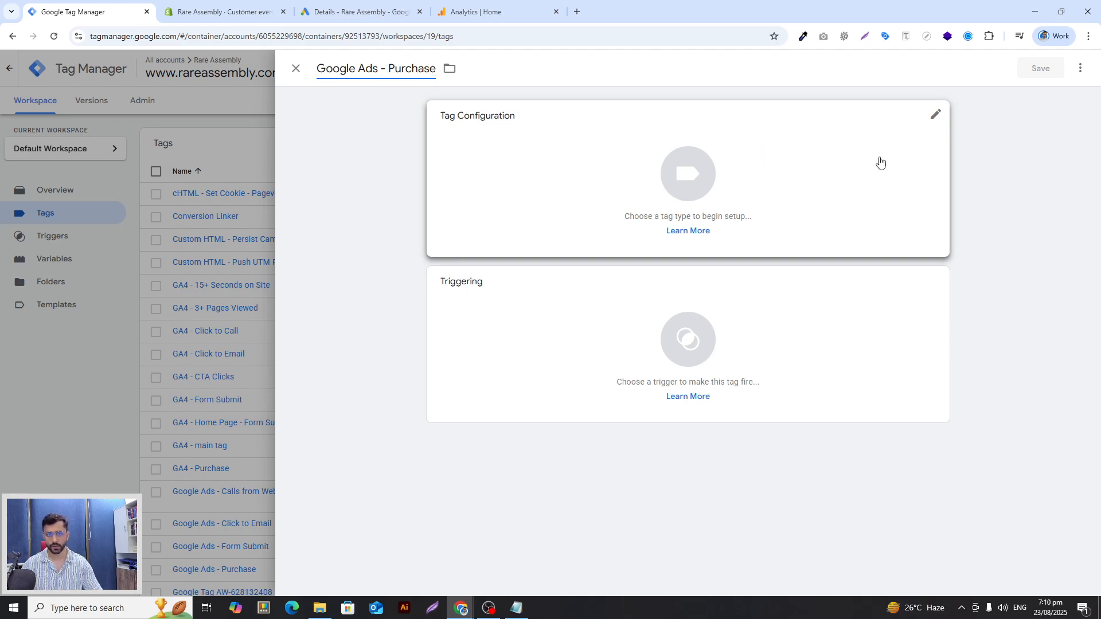
Step: Set the tag type to Conversion Linker and look through the available triggers
left_click(643, 167)
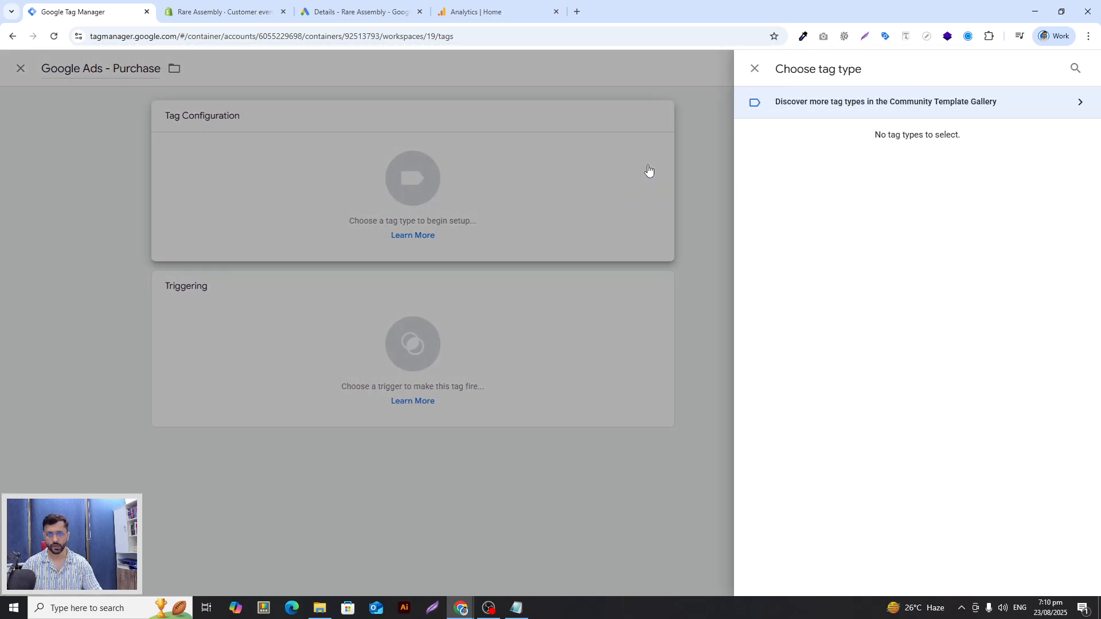
left_click(867, 206)
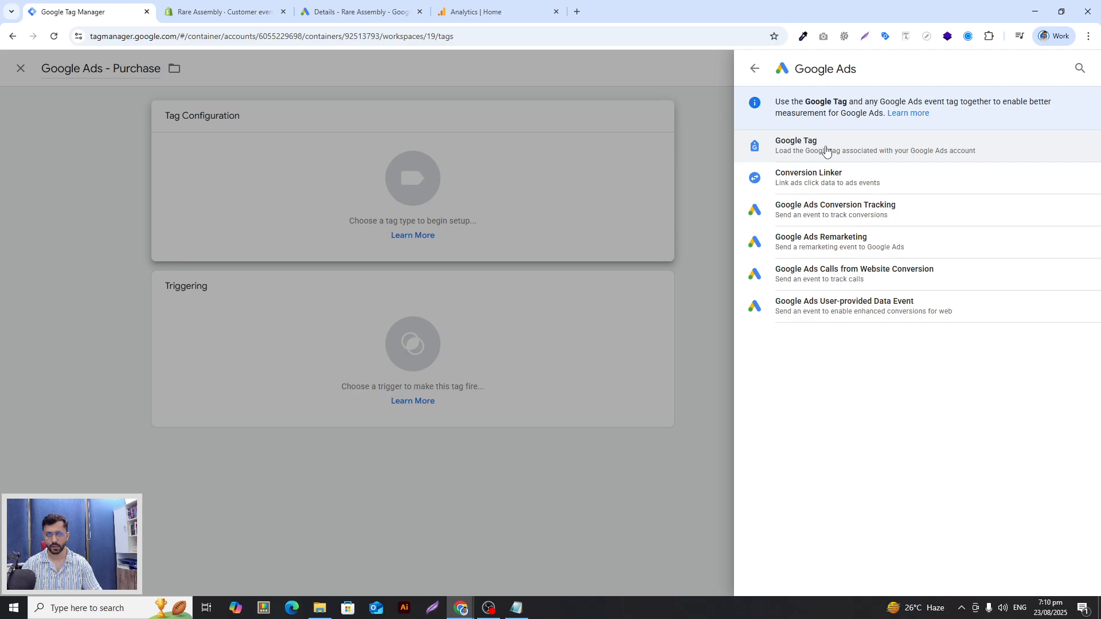
left_click(798, 181)
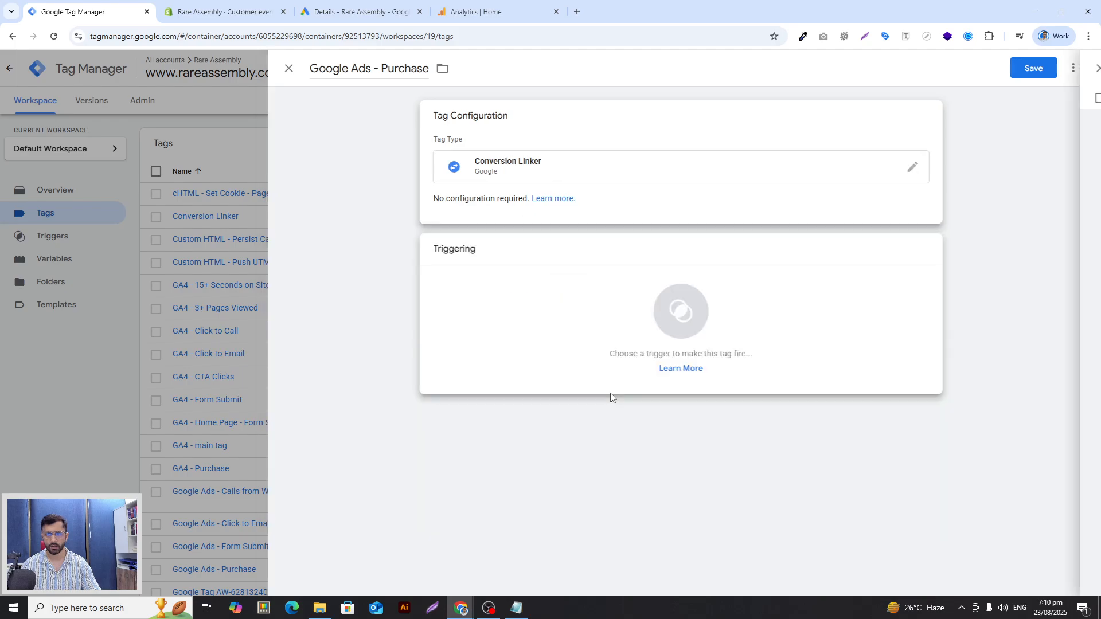
left_click(611, 397)
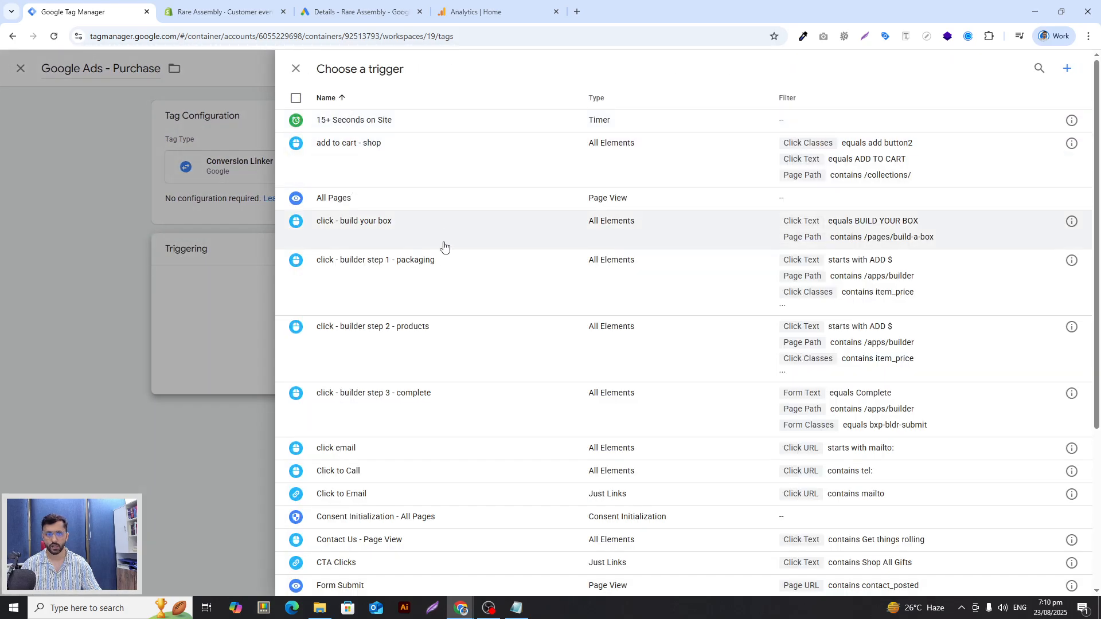
scroll(453, 264, "down", 4)
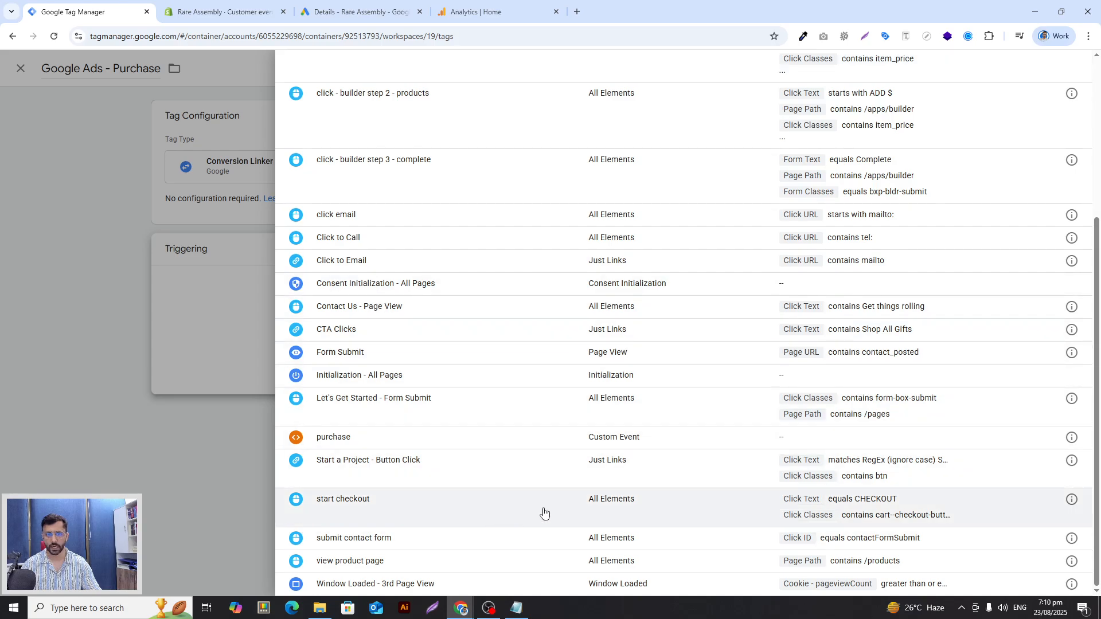
scroll(535, 520, "up", 4)
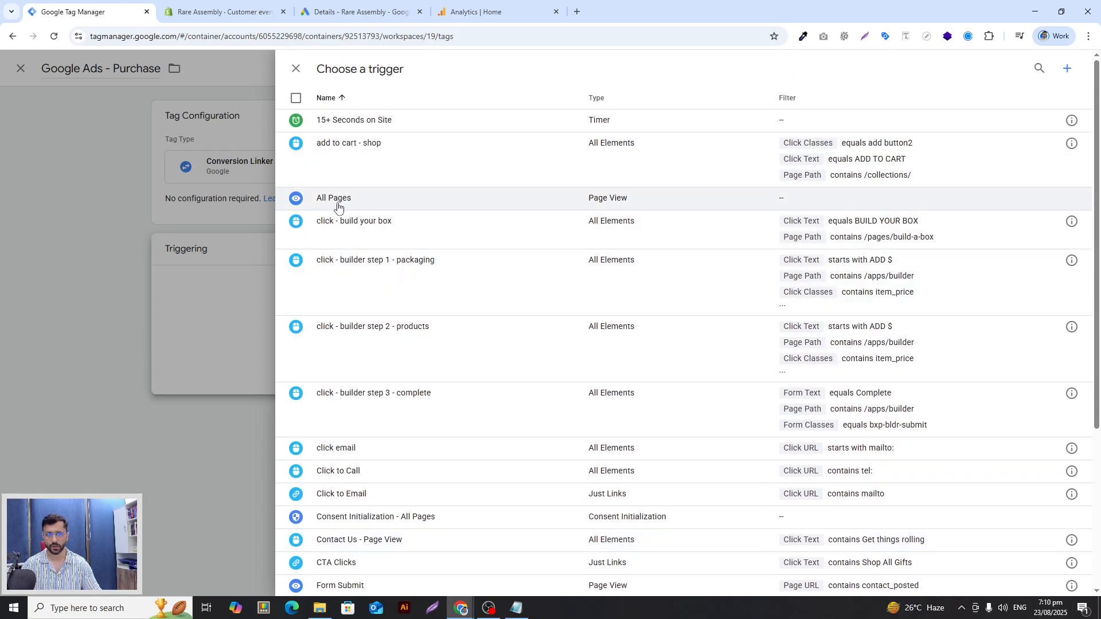
left_click(118, 284)
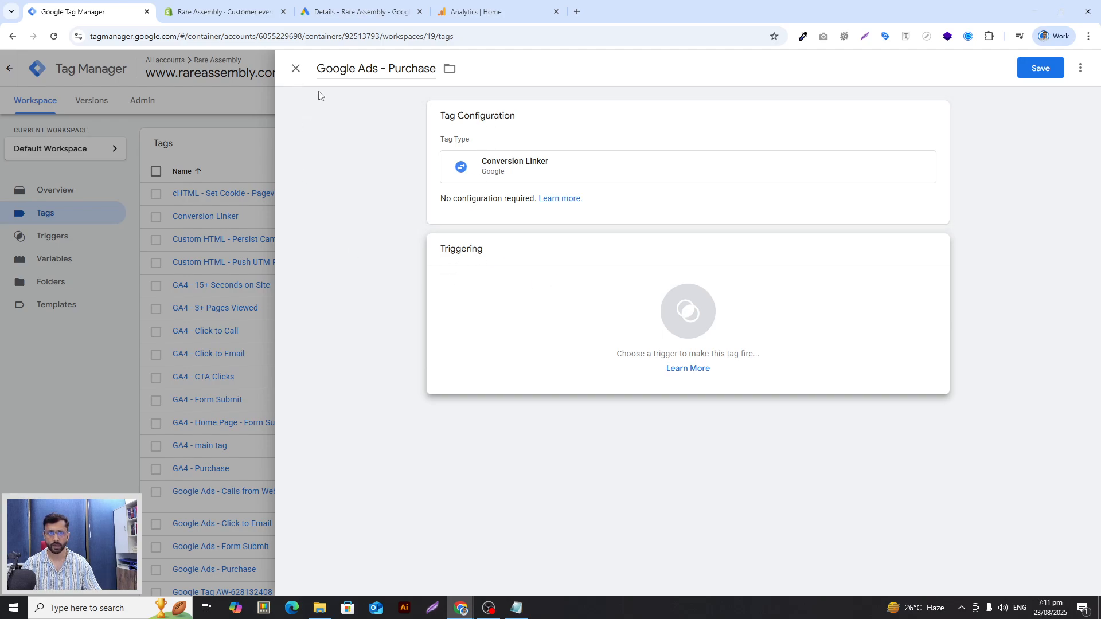
Step: Change the tag type to Google Ads Conversion Tracking and paste the copied conversion ID
left_click(637, 168)
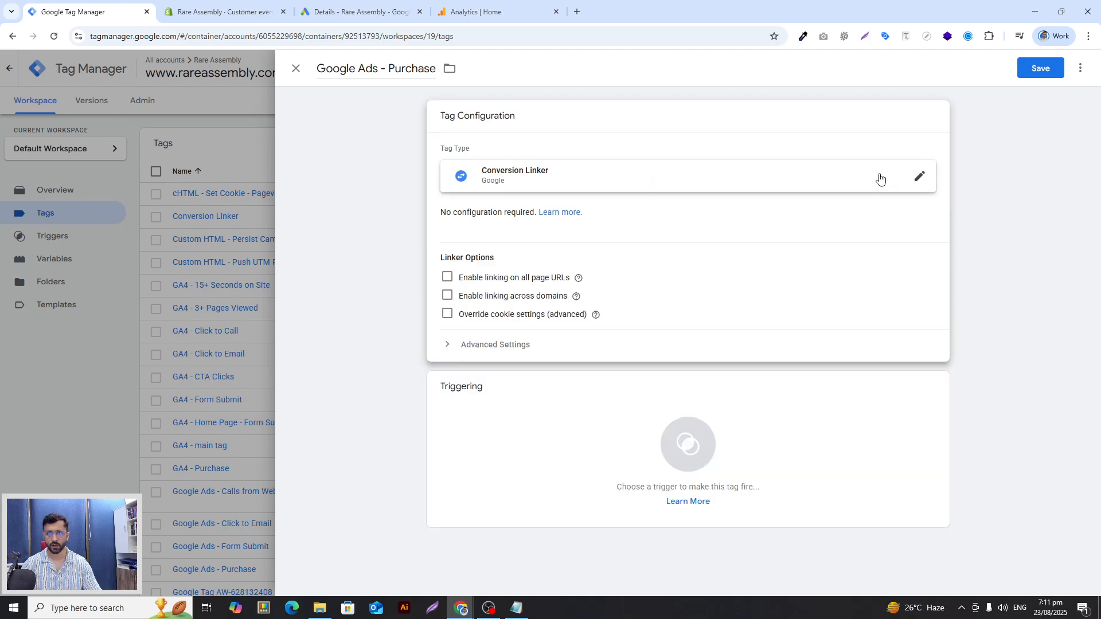
left_click(919, 179)
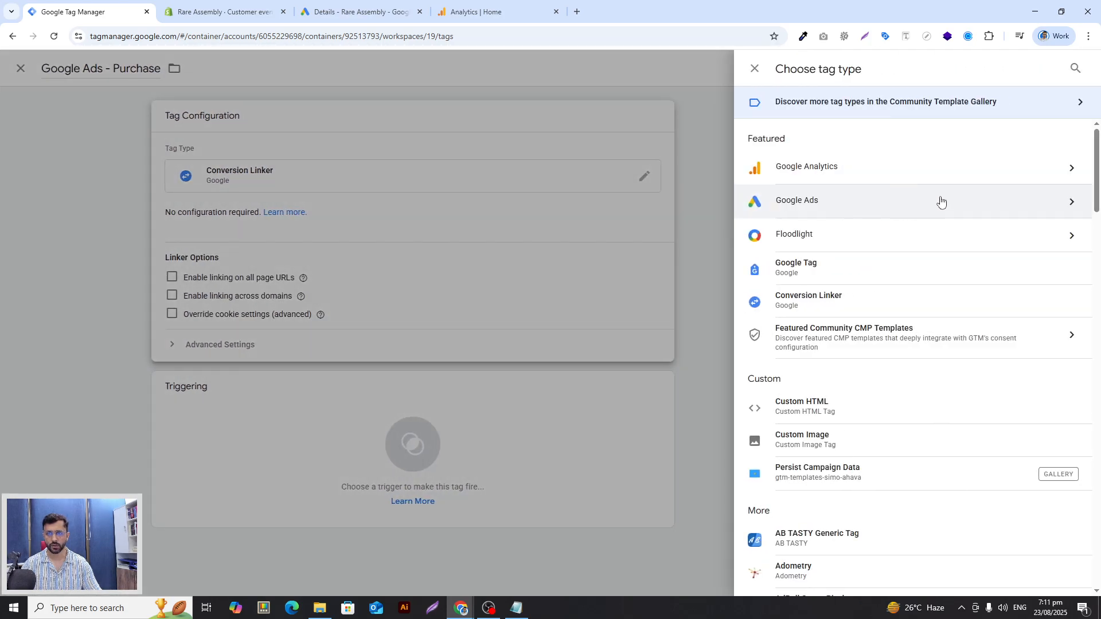
left_click(1072, 201)
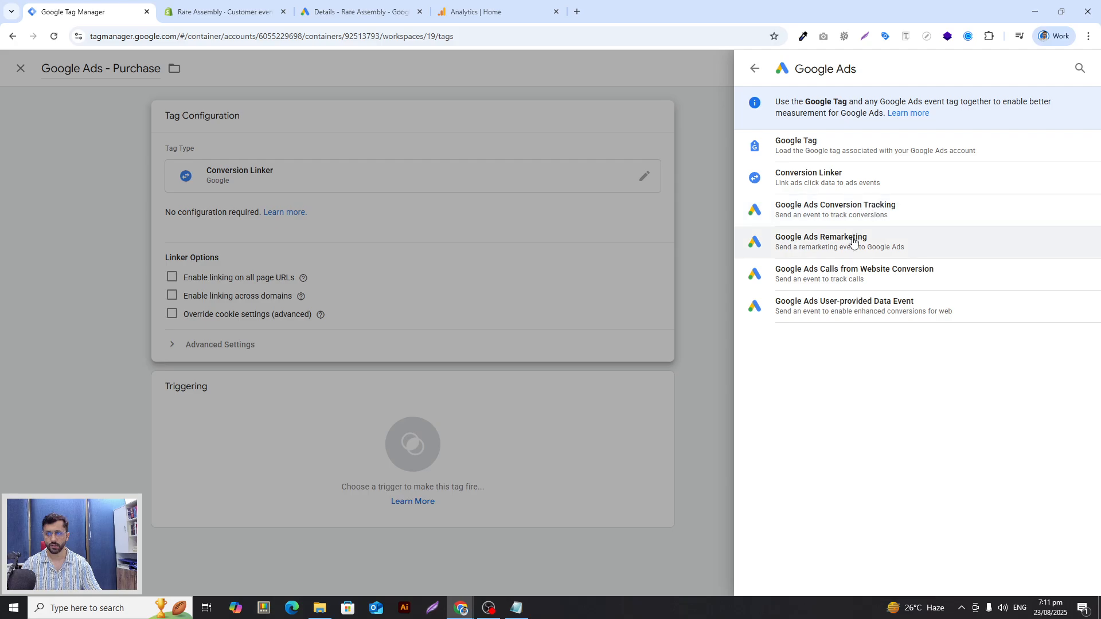
left_click(854, 217)
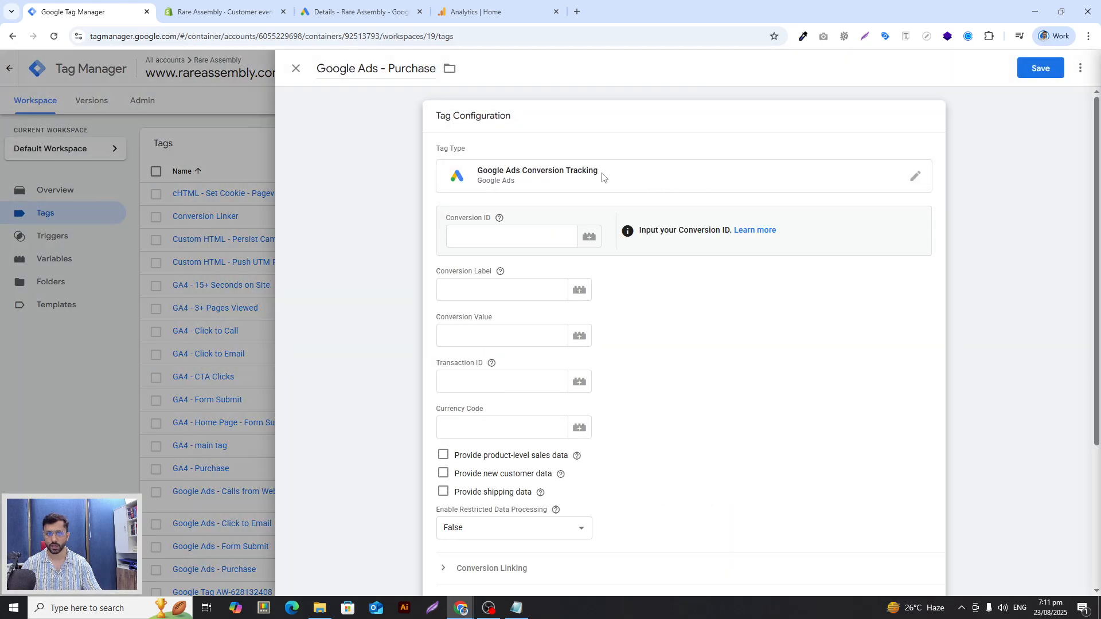
left_click(487, 228)
key("ctrl+v")
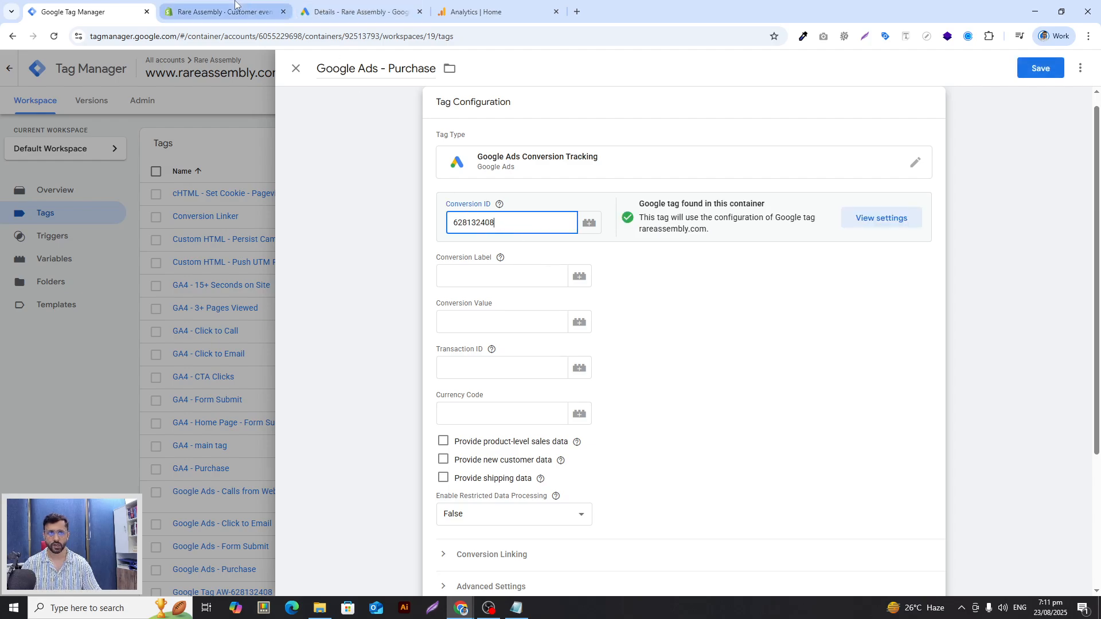
Step: Copy the Purchase - GTM conversion label from Google Ads and paste it as the tag's Conversion Label in Google Tag Manager
left_click(356, 11)
left_click_drag(559, 481, 450, 474)
key("ctrl+c")
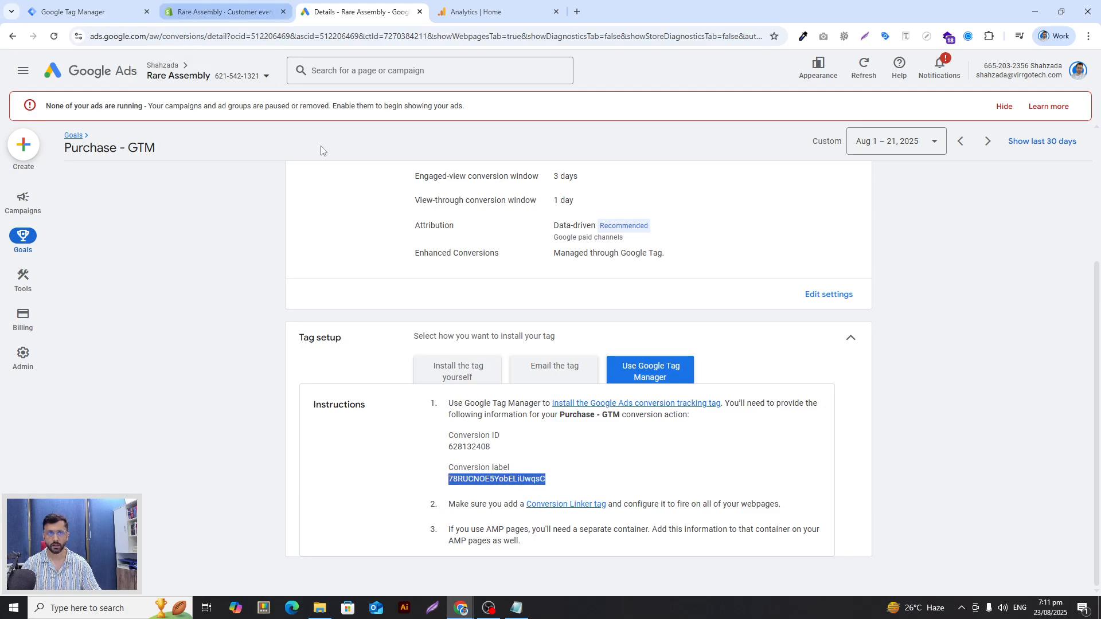
left_click(195, 18)
left_click(88, 1)
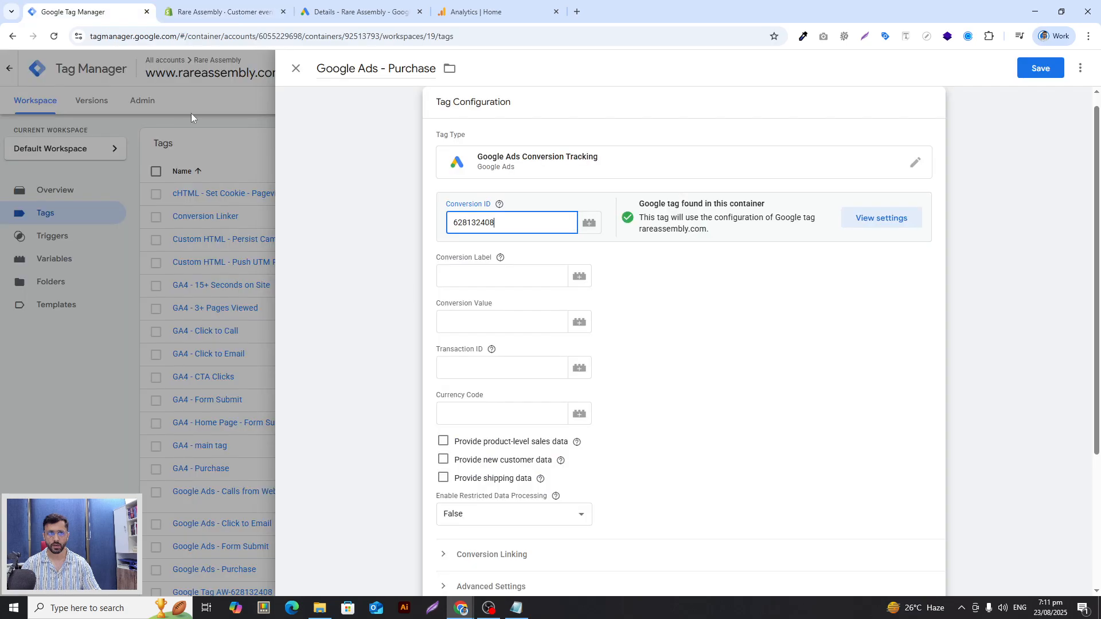
left_click(469, 275)
key("ctrl+v")
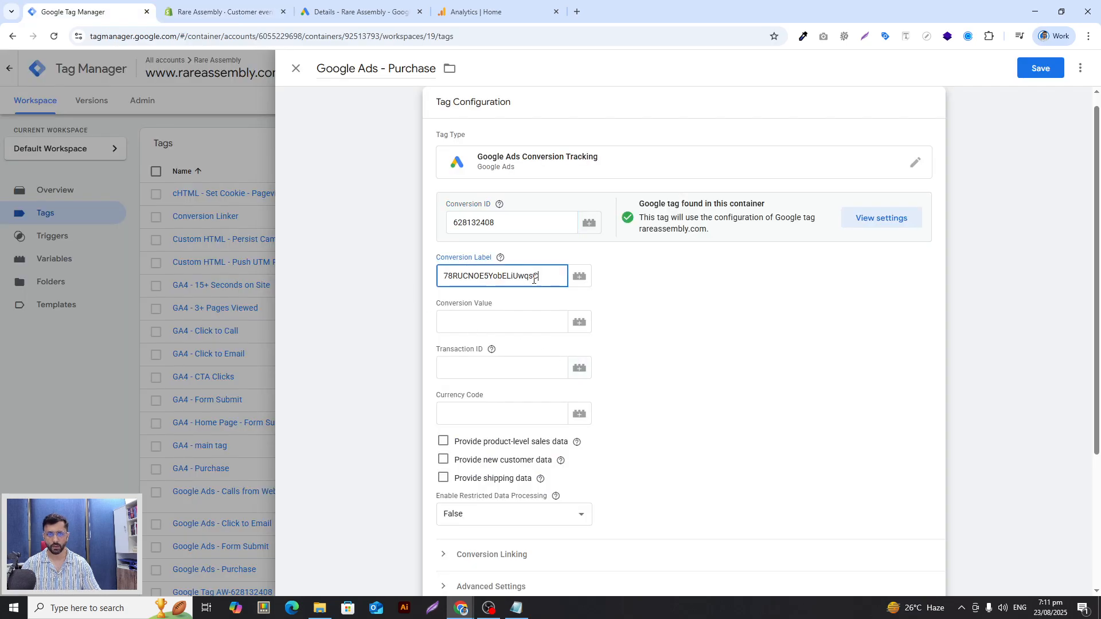
left_click(468, 362)
left_click(498, 409)
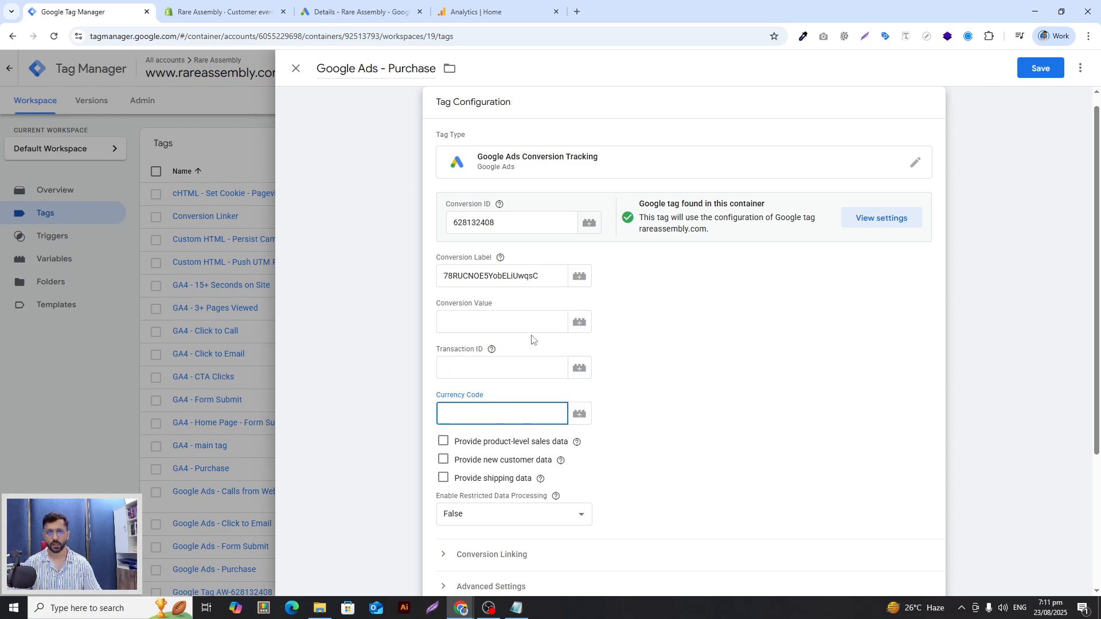
Step: Set the tag's Conversion Value to the dlv-value data layer variable
left_click(580, 323)
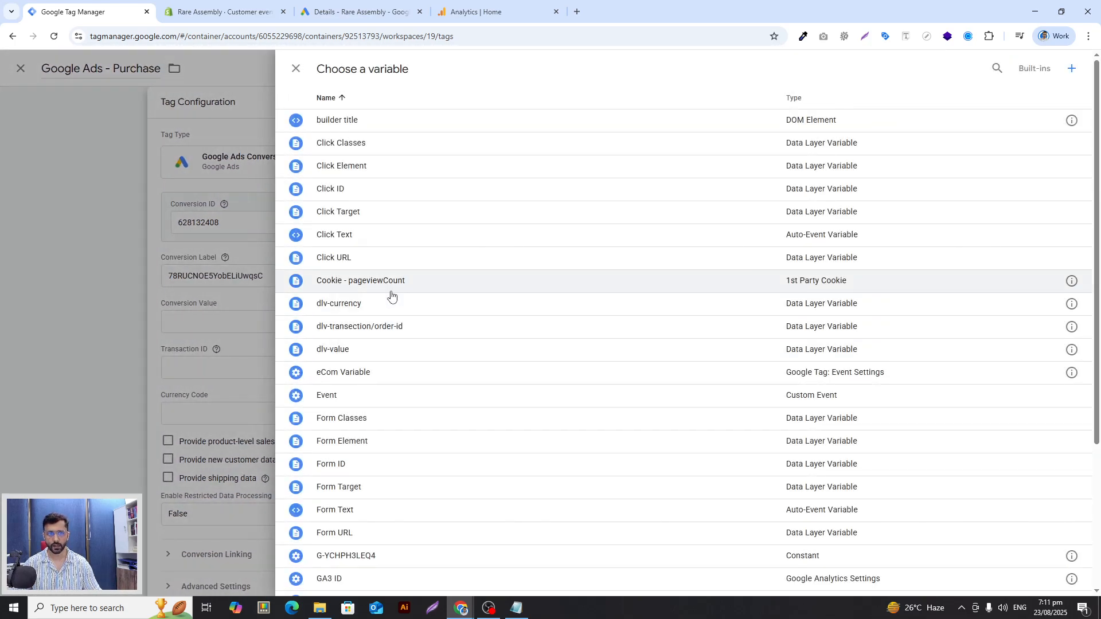
scroll(399, 401, "down", 2)
scroll(398, 436, "down", 2)
scroll(413, 516, "up", 4)
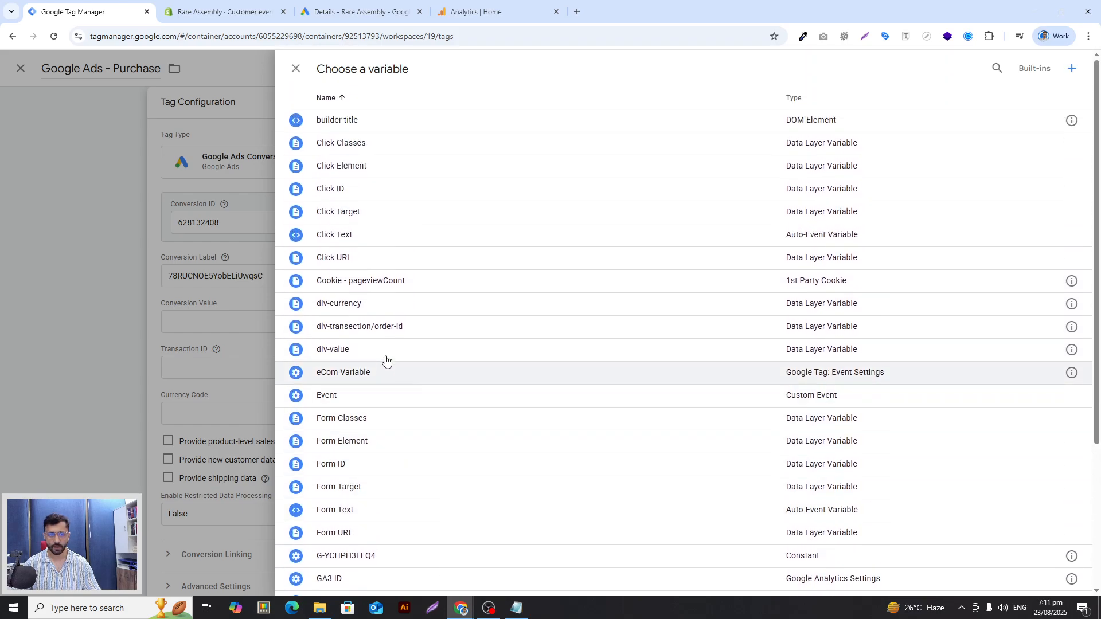
scroll(494, 312, "down", 3)
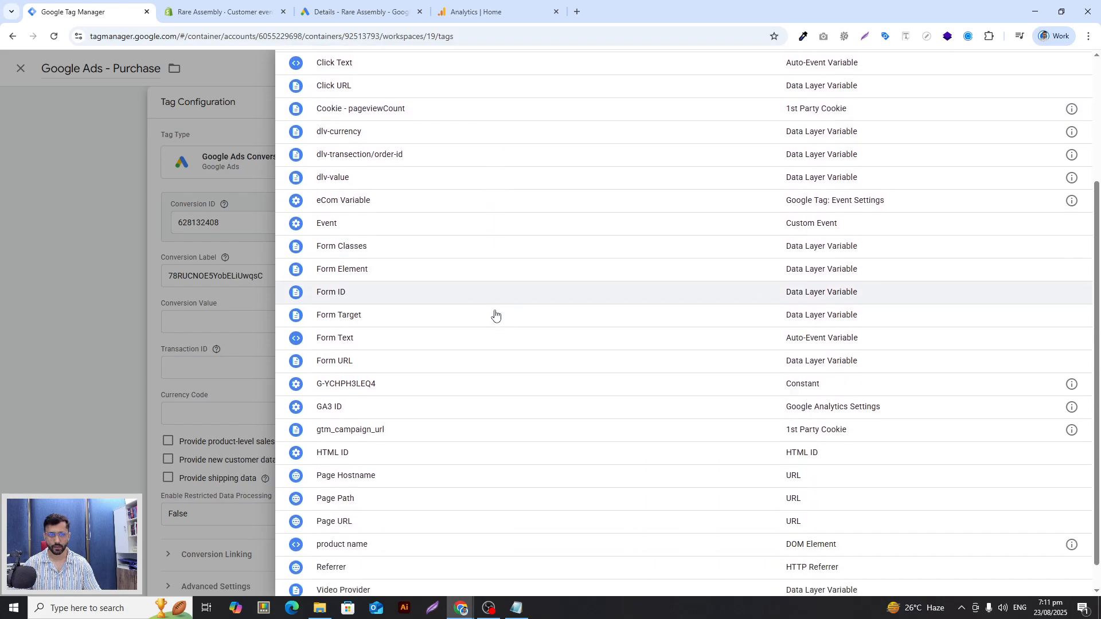
scroll(494, 317, "up", 4)
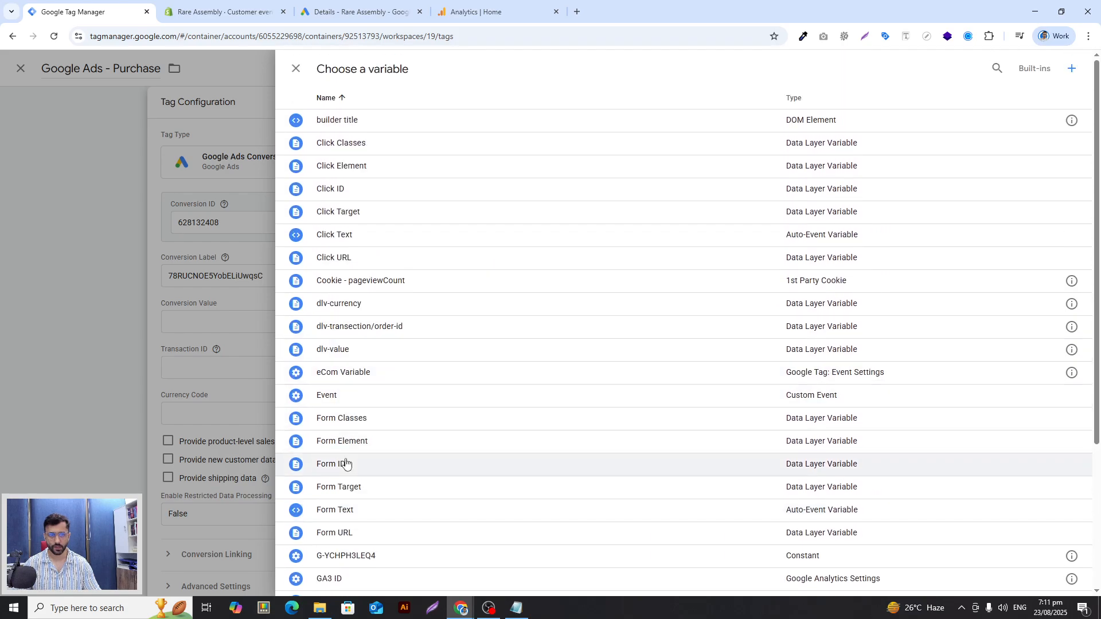
left_click(344, 356)
Step: Set the Transaction ID to the dlv-transection/order-id variable and the Currency Code to dlv-currency
left_click(577, 370)
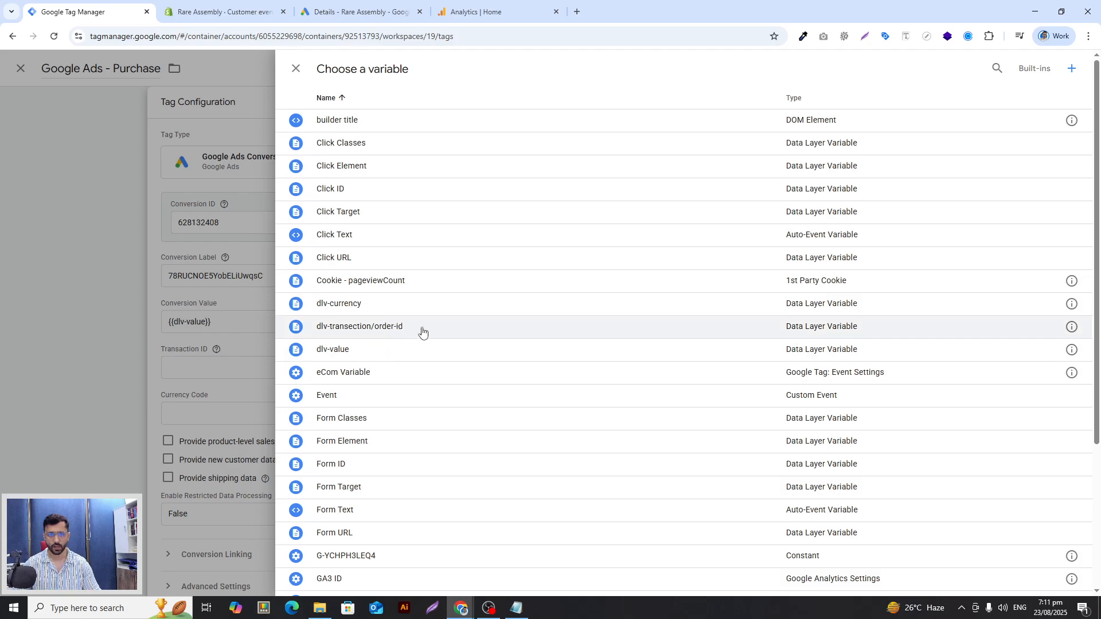
left_click(422, 331)
left_click(580, 413)
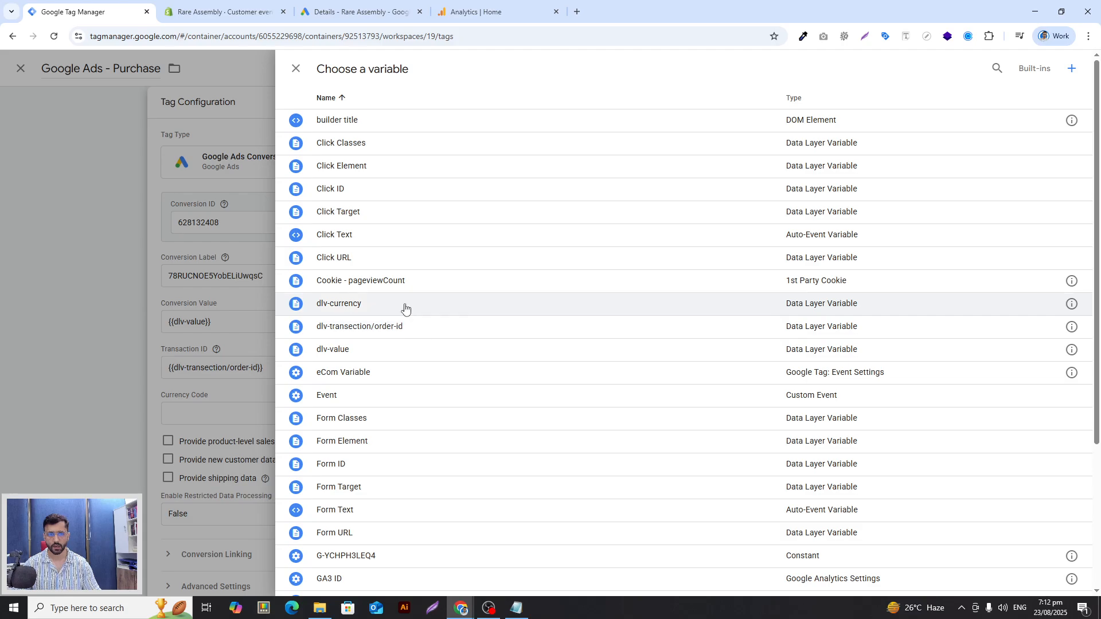
left_click(405, 309)
Step: Assign the purchase custom event as the firing trigger, and close the Google Ads - Purchase tag without saving it
scroll(575, 480, "down", 3)
left_click(617, 492)
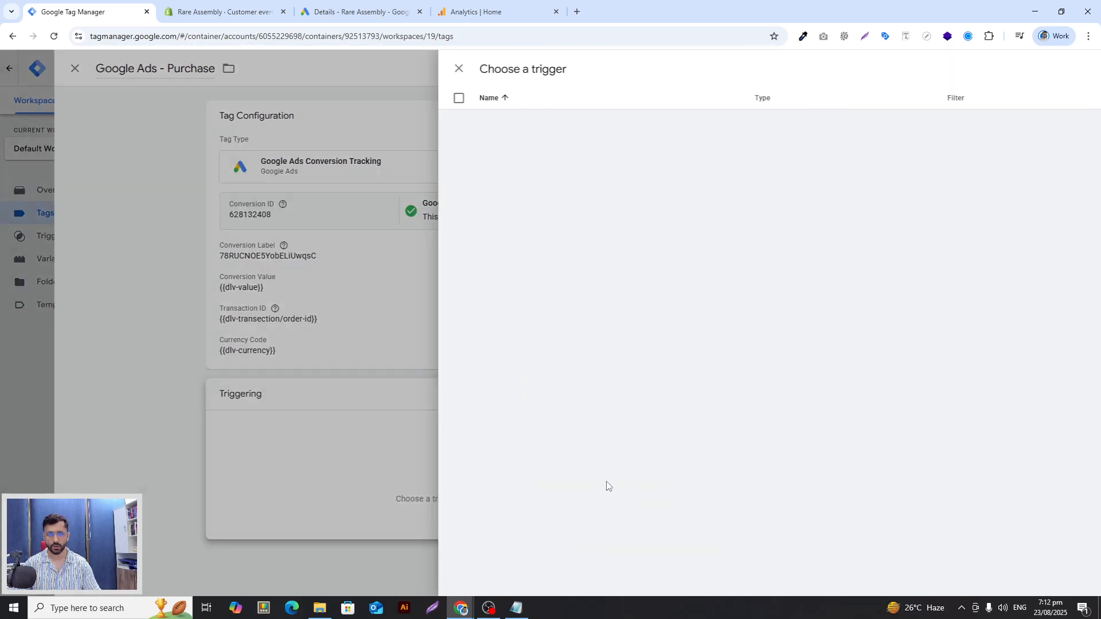
scroll(428, 372, "down", 4)
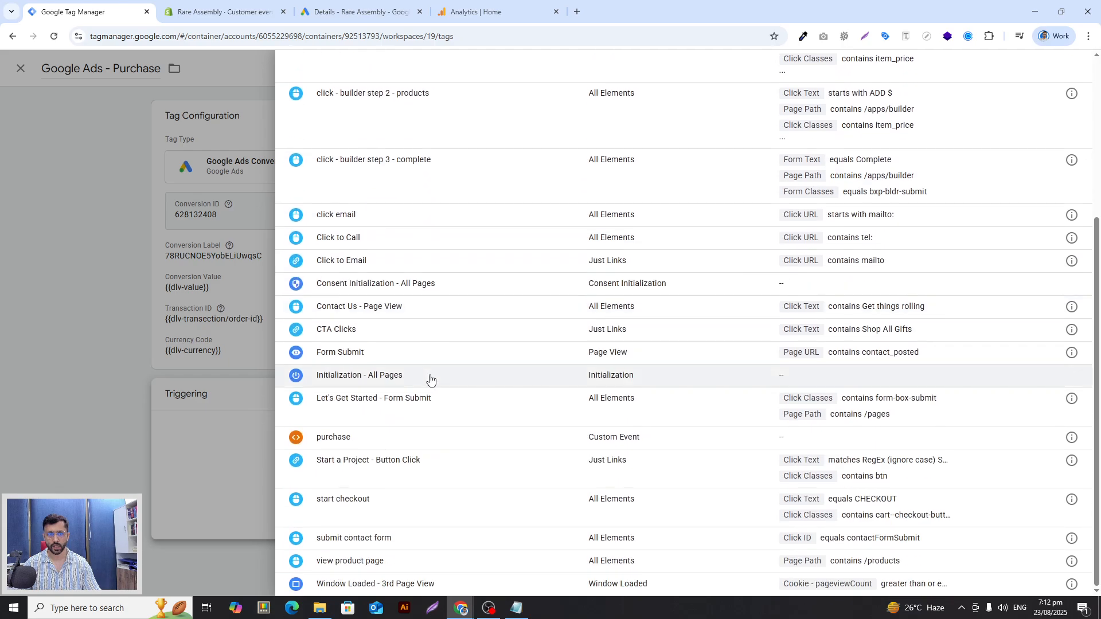
left_click(389, 439)
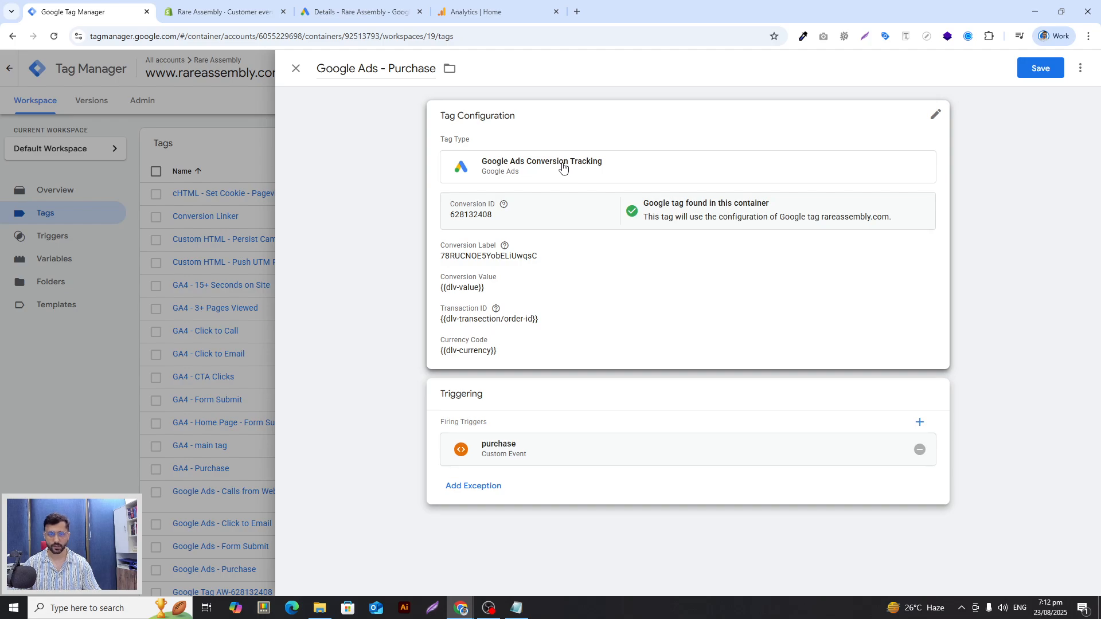
left_click(296, 71)
left_click(643, 207)
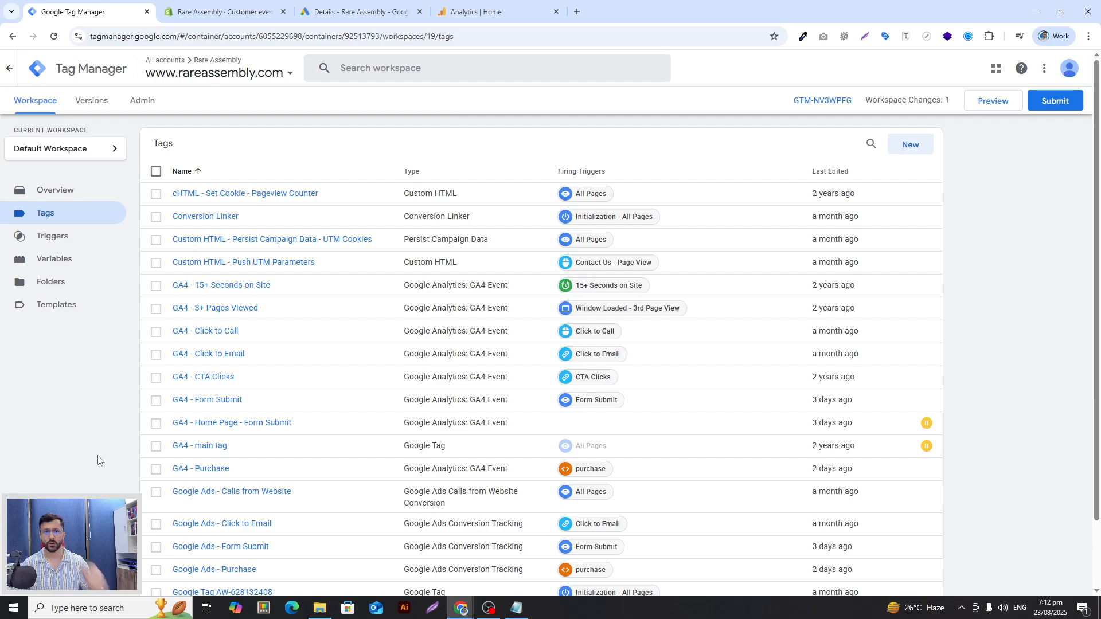
Step: Create a new tag and name it "GA4 - Purchase"
left_click(913, 146)
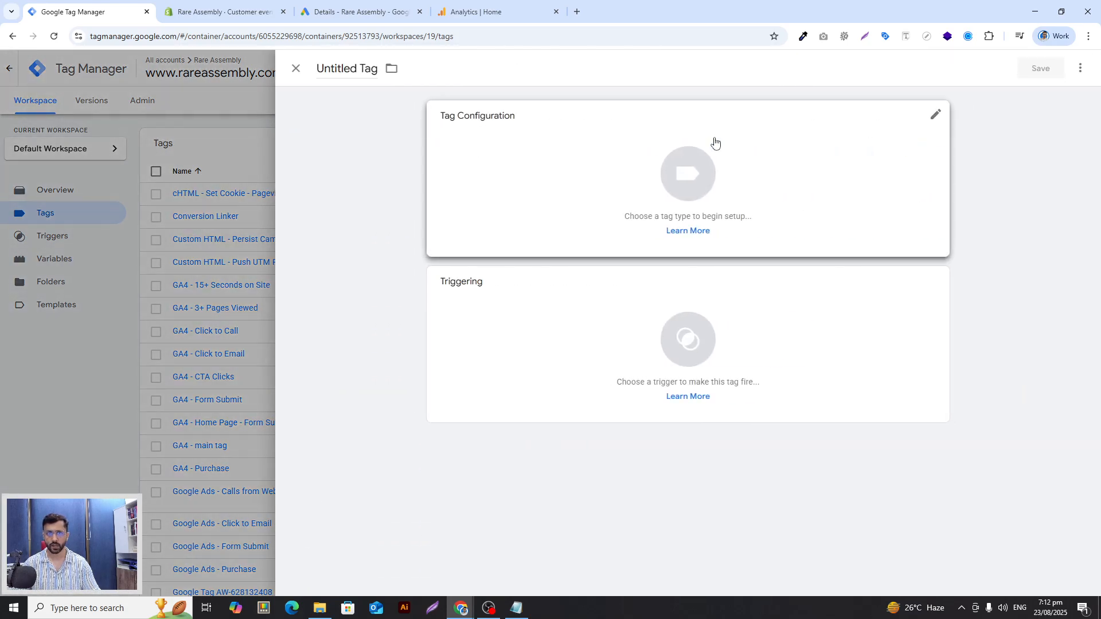
left_click(356, 67)
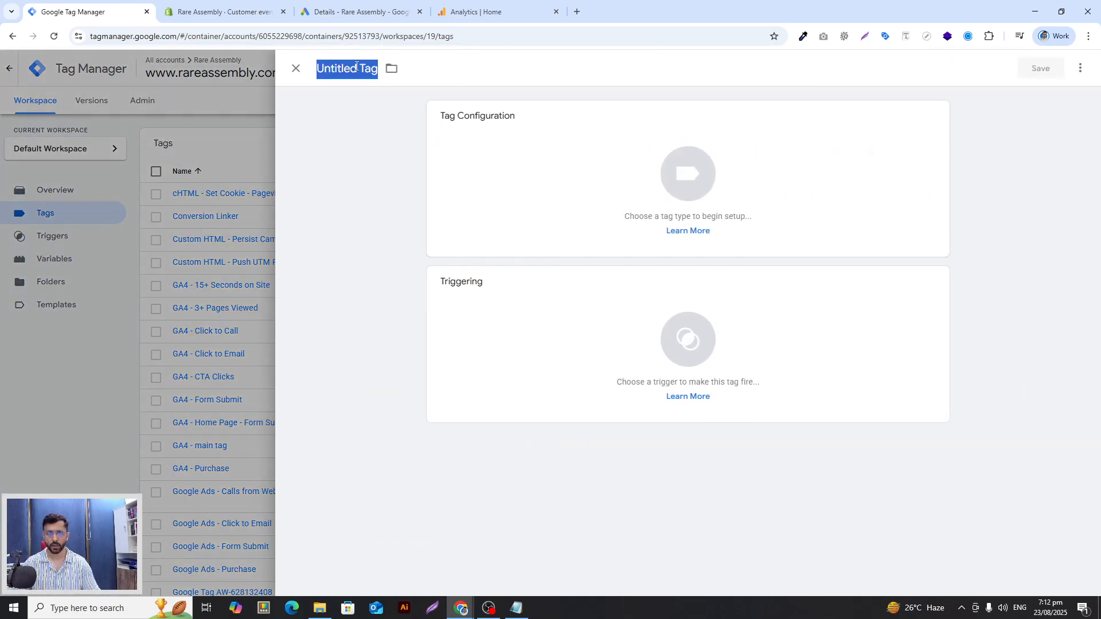
type("G")
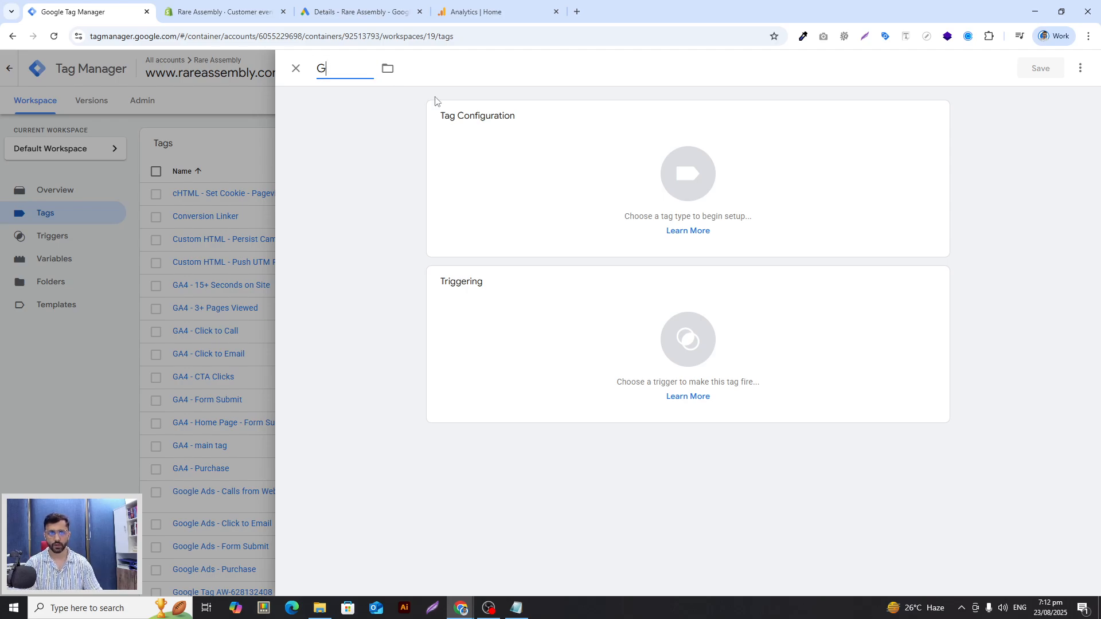
key("BackSpace")
type("GA4")
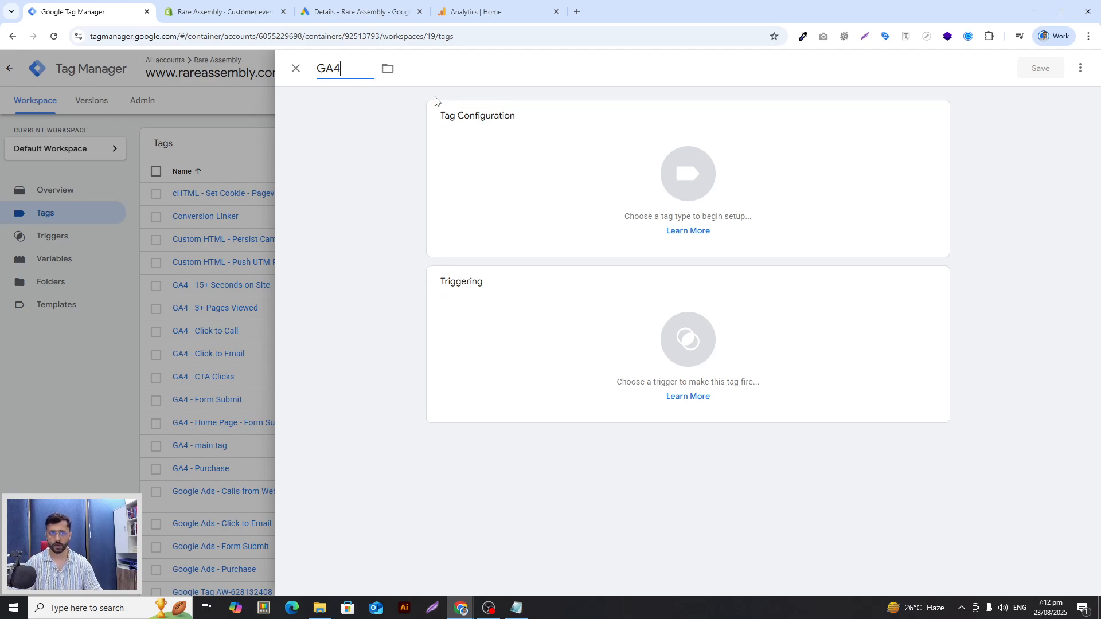
type(" - Purcahse")
key("BackSpace")
key("BackSpace")
key("BackSpace")
key("BackSpace")
type("hase")
Step: Set the tag type to Google Analytics: GA4 Event
left_click(618, 159)
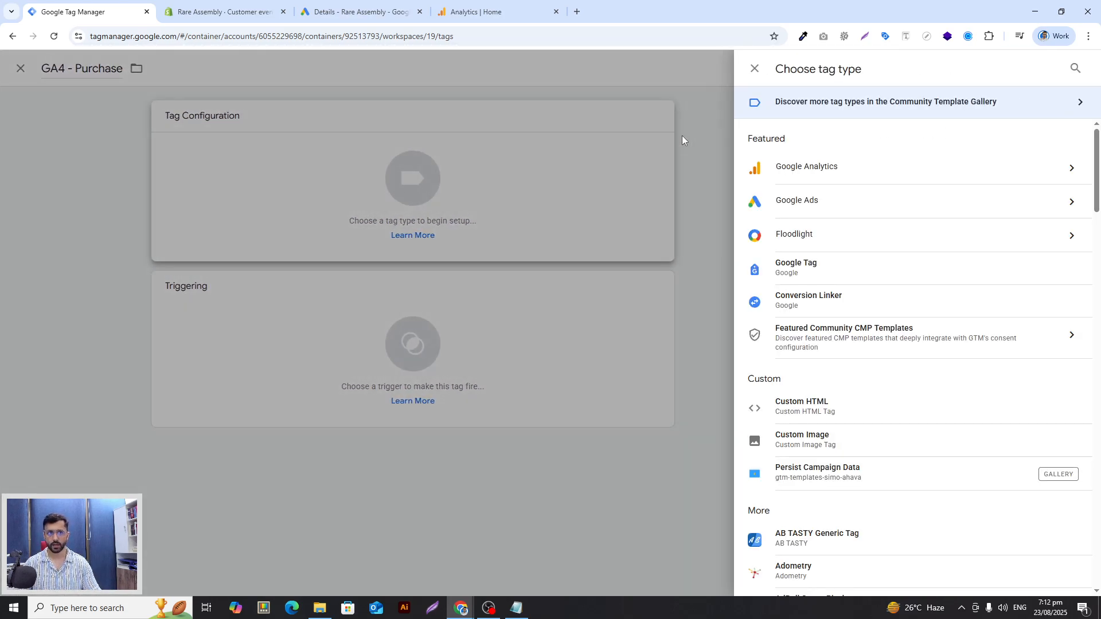
left_click(918, 170)
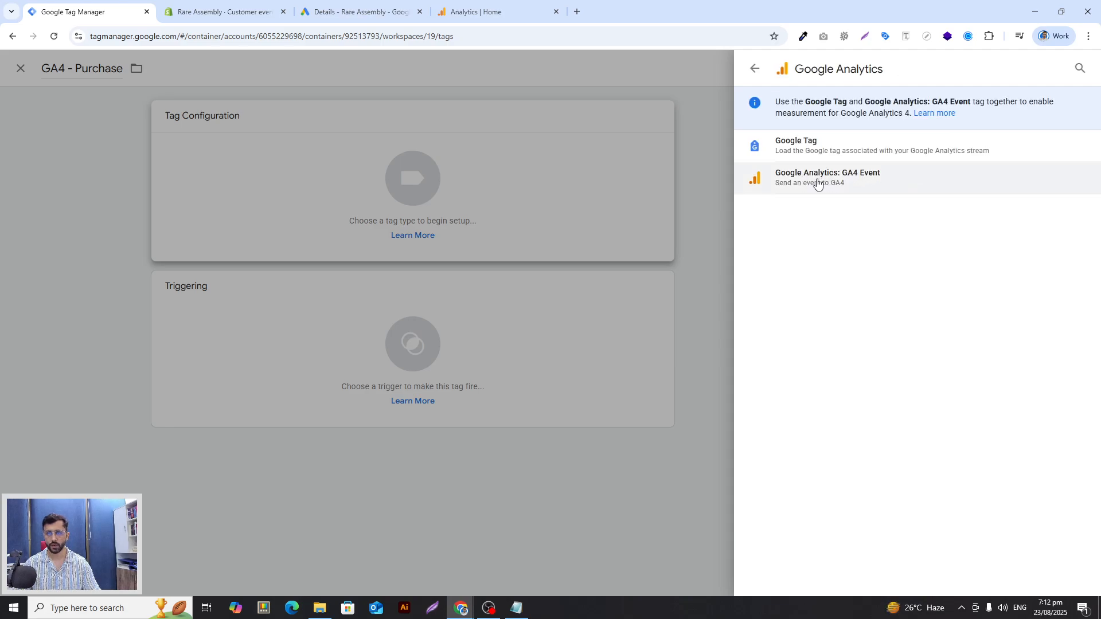
left_click(870, 185)
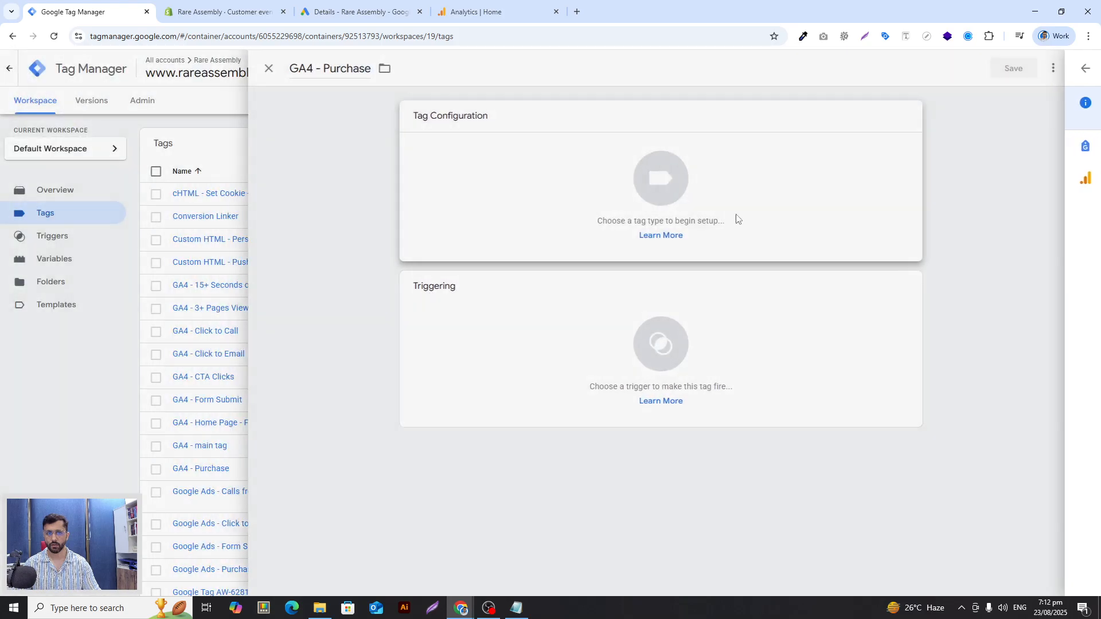
Step: Fill the Measurement ID with the G-YCHPH3LEQ4 constant variable and look at the variable list again
left_click(507, 233)
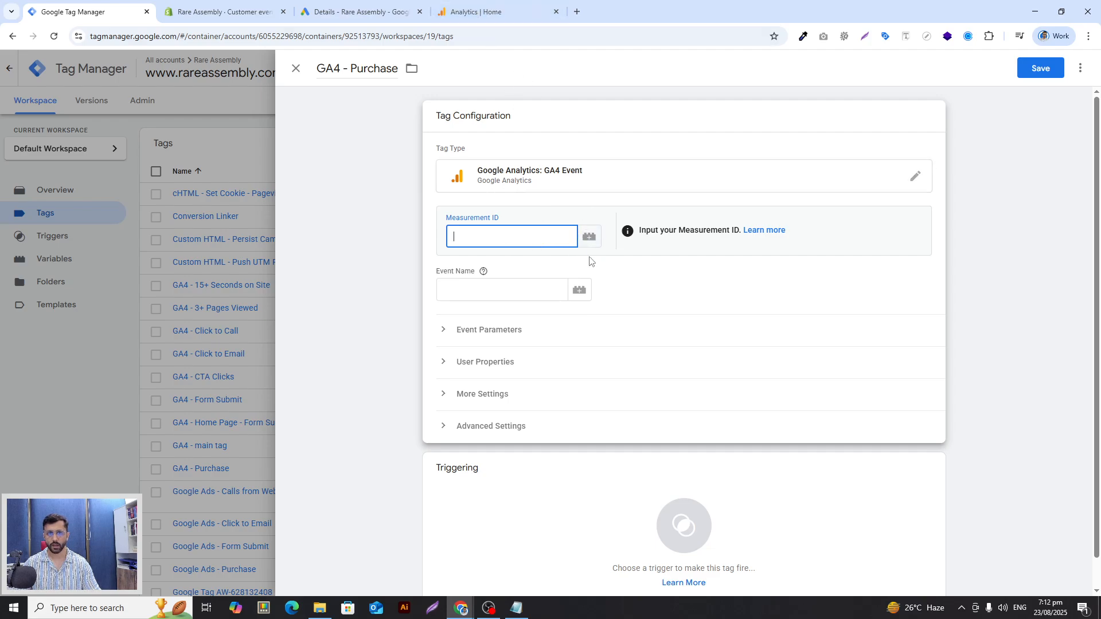
left_click(589, 236)
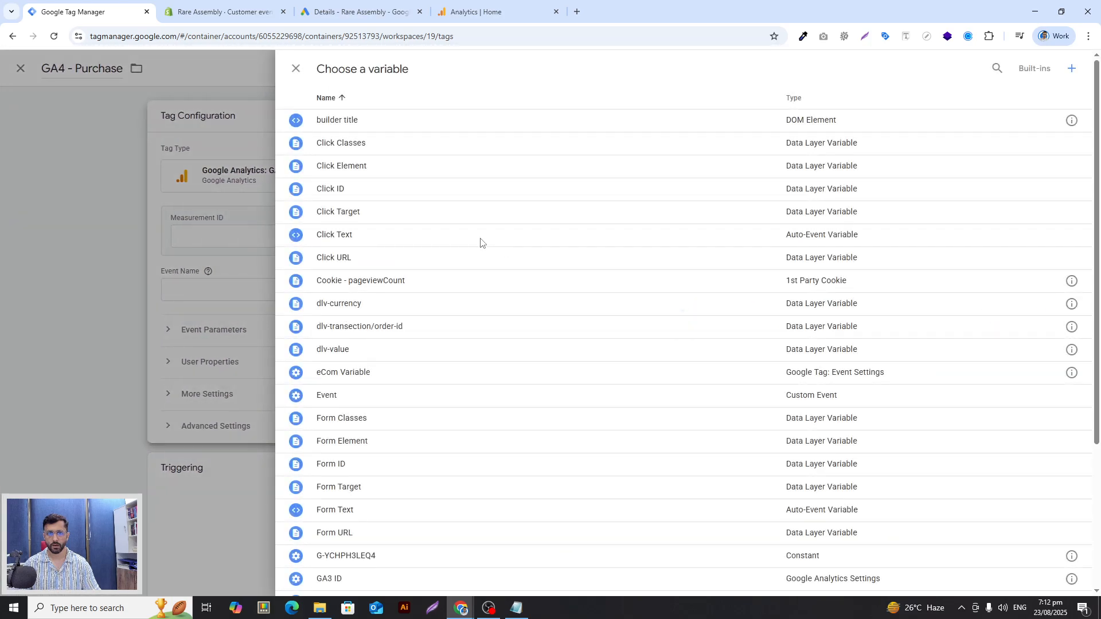
scroll(423, 343, "down", 1)
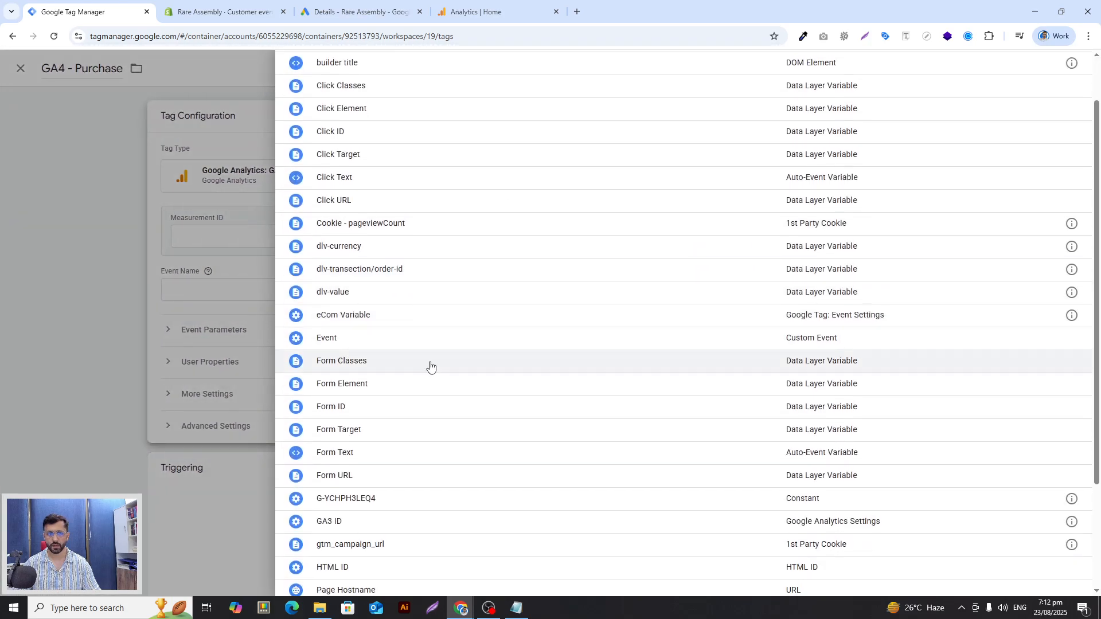
left_click(388, 499)
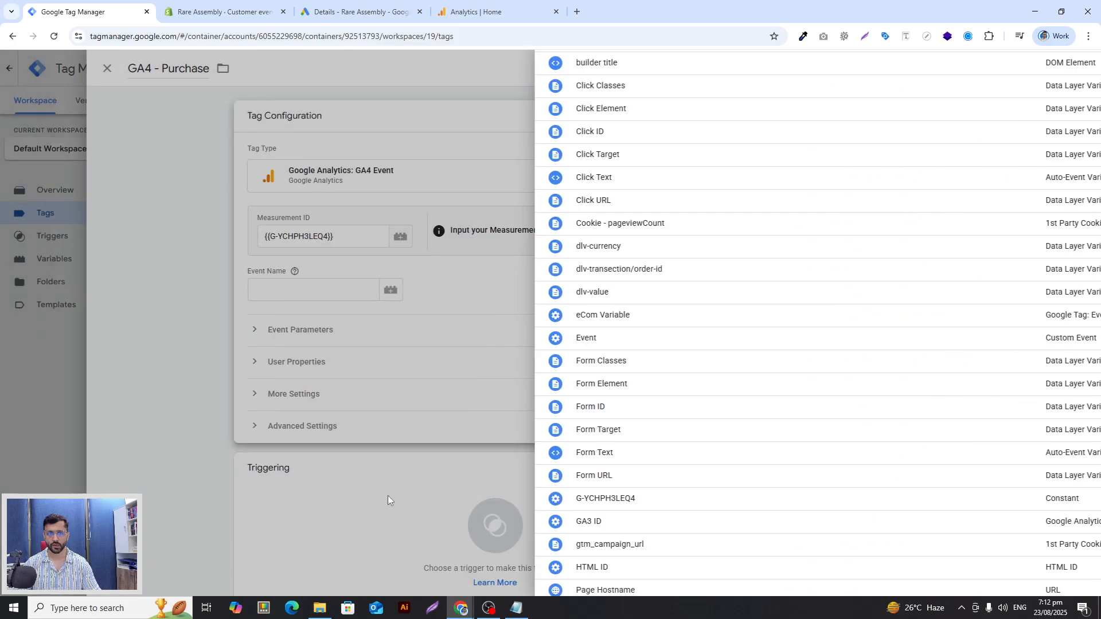
scroll(562, 224, "down", 1)
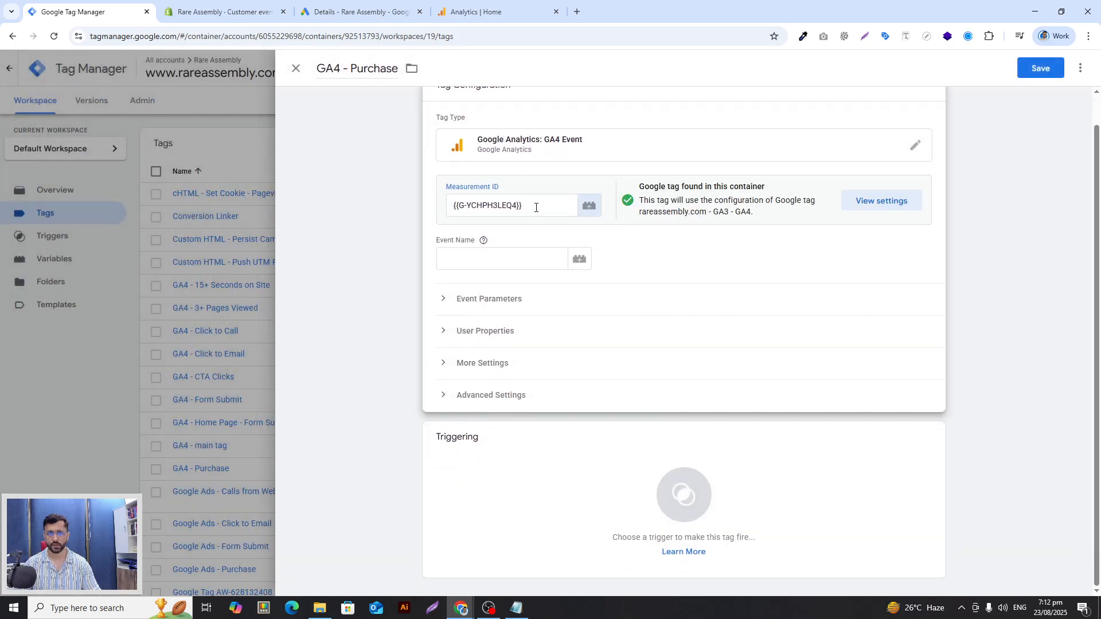
left_click(591, 210)
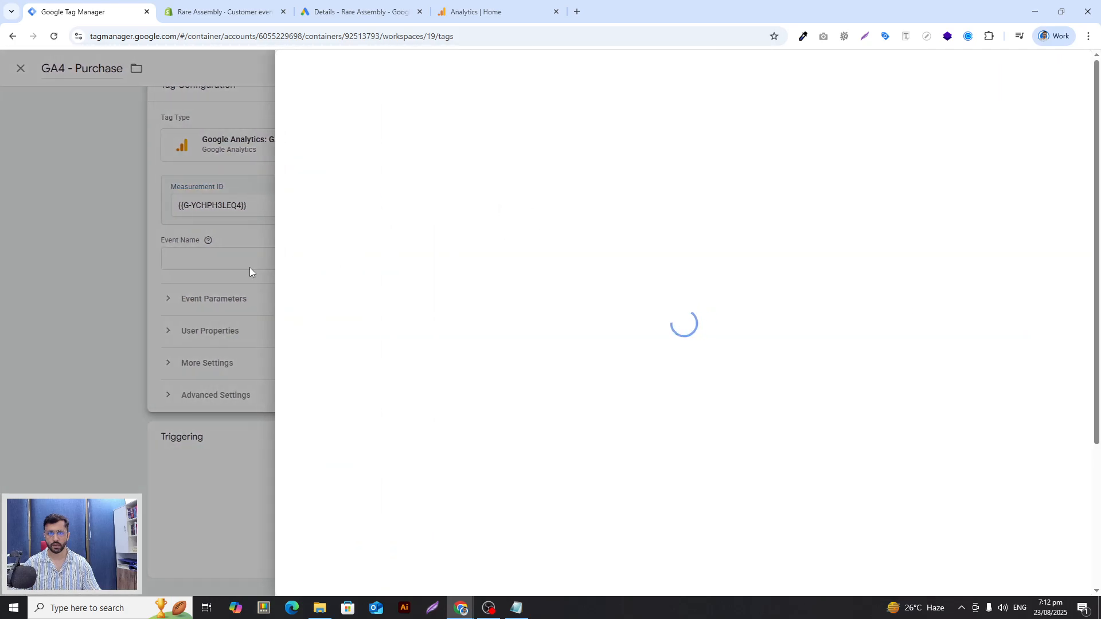
left_click(188, 301)
Step: Switch to Google Analytics, open the Rank & Scale web data stream from the admin settings, and copy its measurement ID
left_click(469, 13)
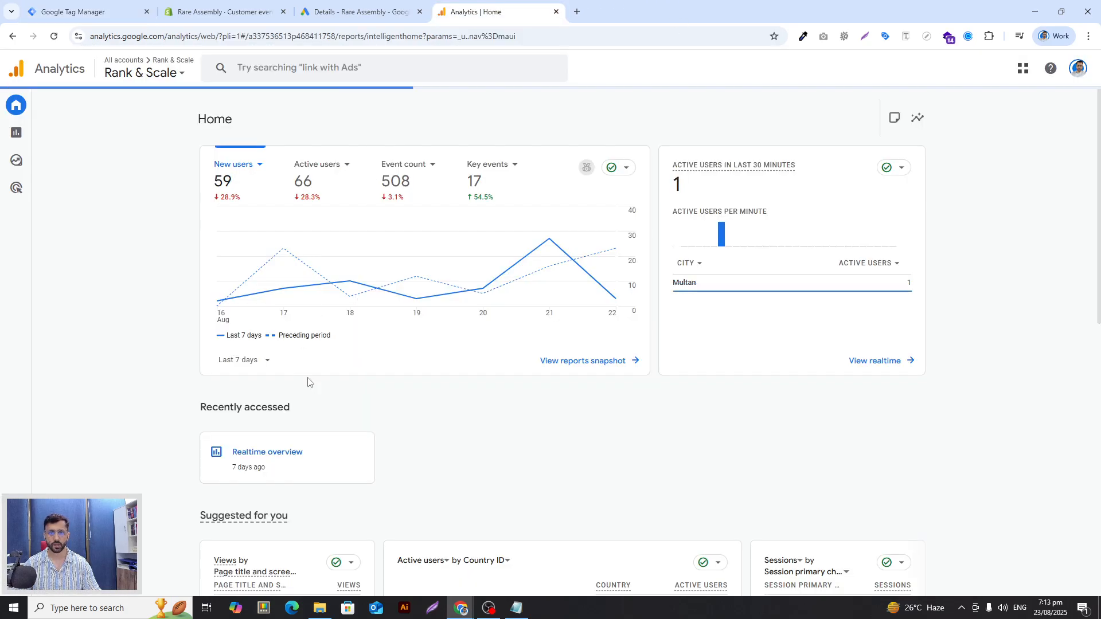
scroll(298, 364, "down", 5)
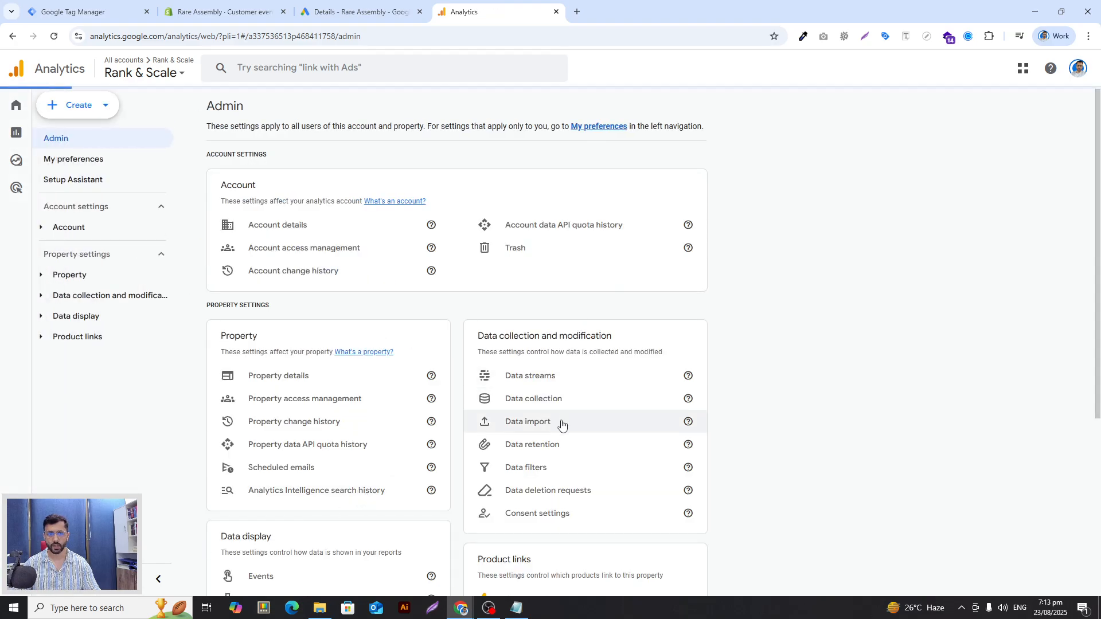
scroll(560, 423, "down", 1)
left_click(567, 319)
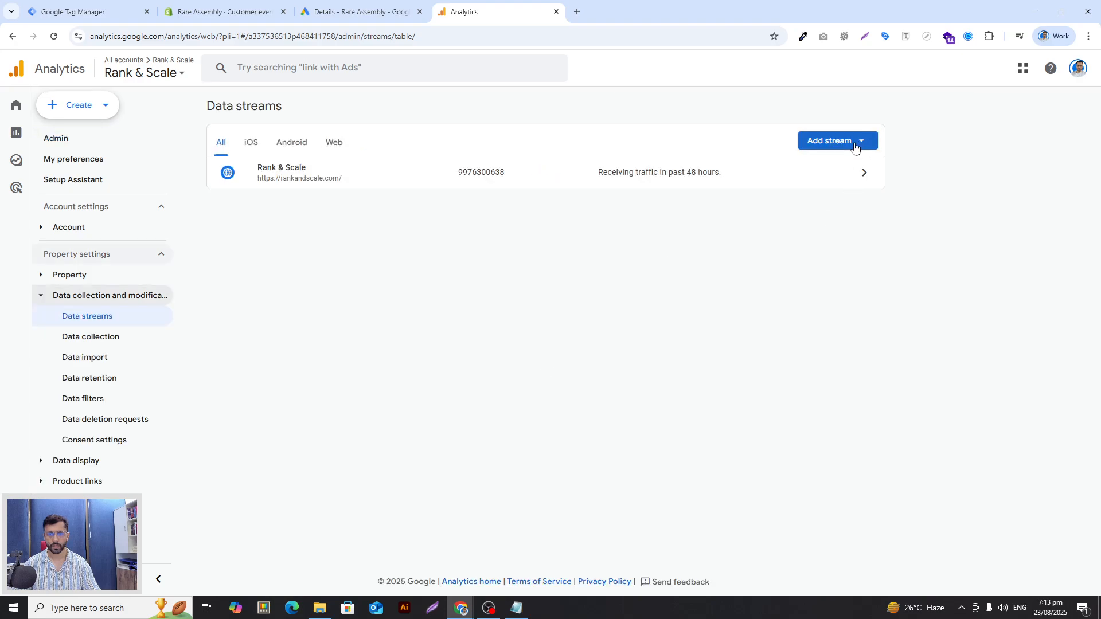
left_click(630, 187)
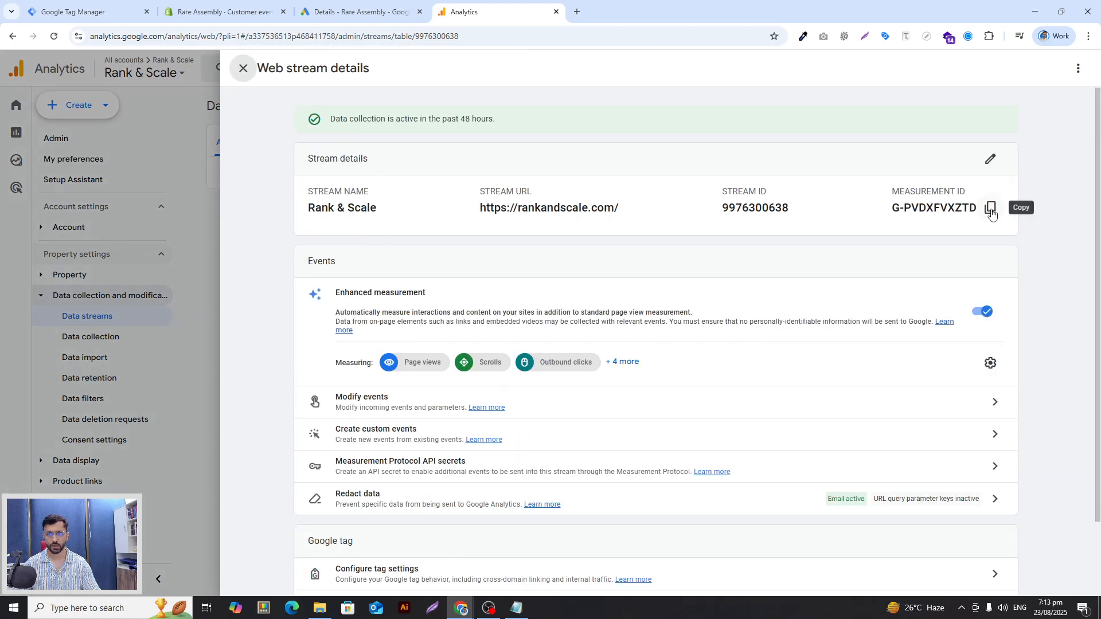
left_click(991, 211)
Step: Return to Google Tag Manager and replace the GA4 - Purchase tag's Measurement ID with the copied one
left_click(325, 7)
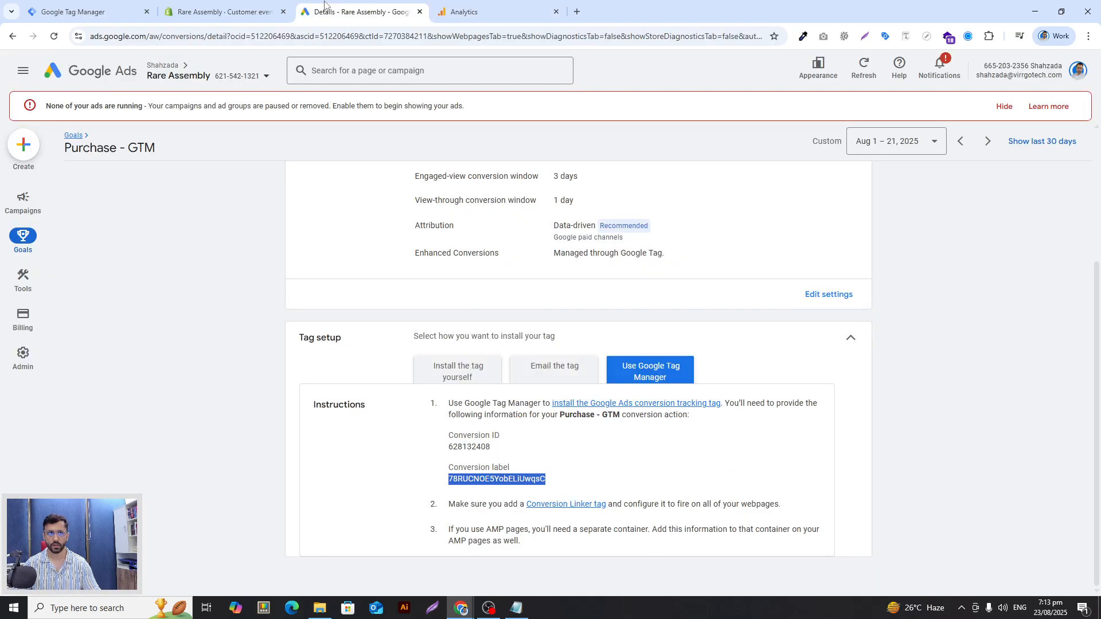
left_click(84, 8)
left_click(515, 257)
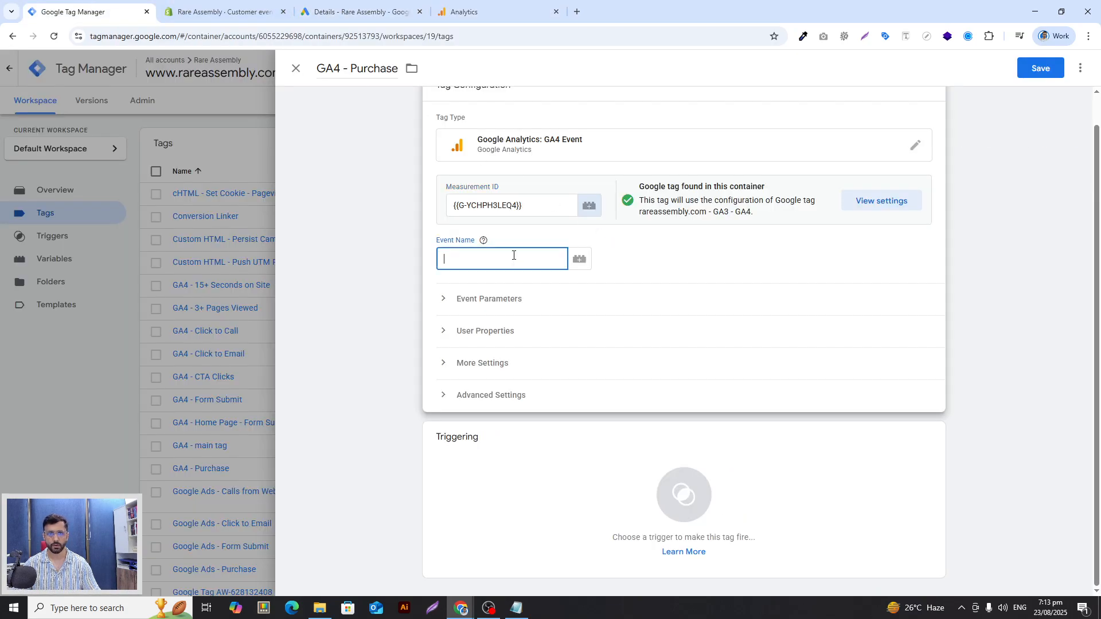
key("ctrl+v")
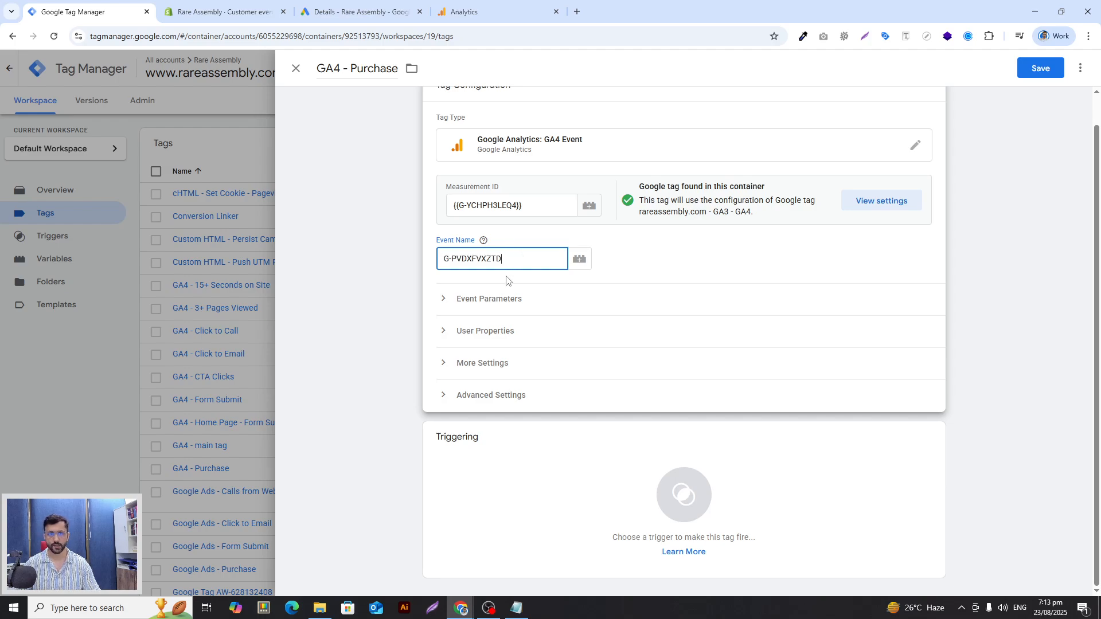
key("ctrl+a")
left_click(528, 206)
key("ctrl+a")
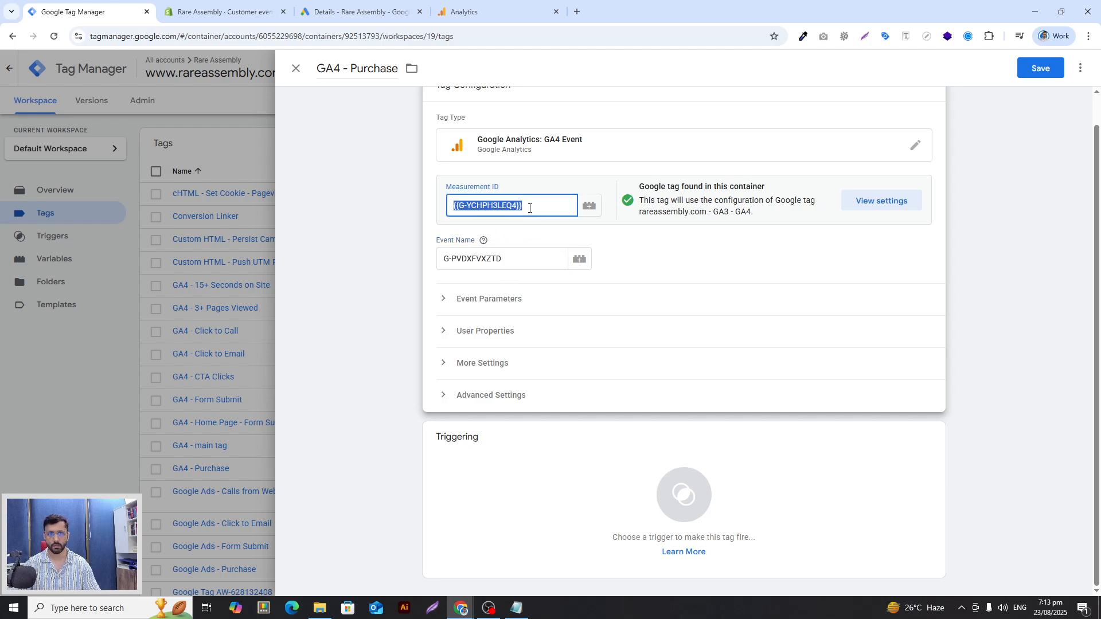
key("ctrl+v")
Step: Replace the Event Name with "website-purchase" and expand the tag's event parameters
double_click(522, 258)
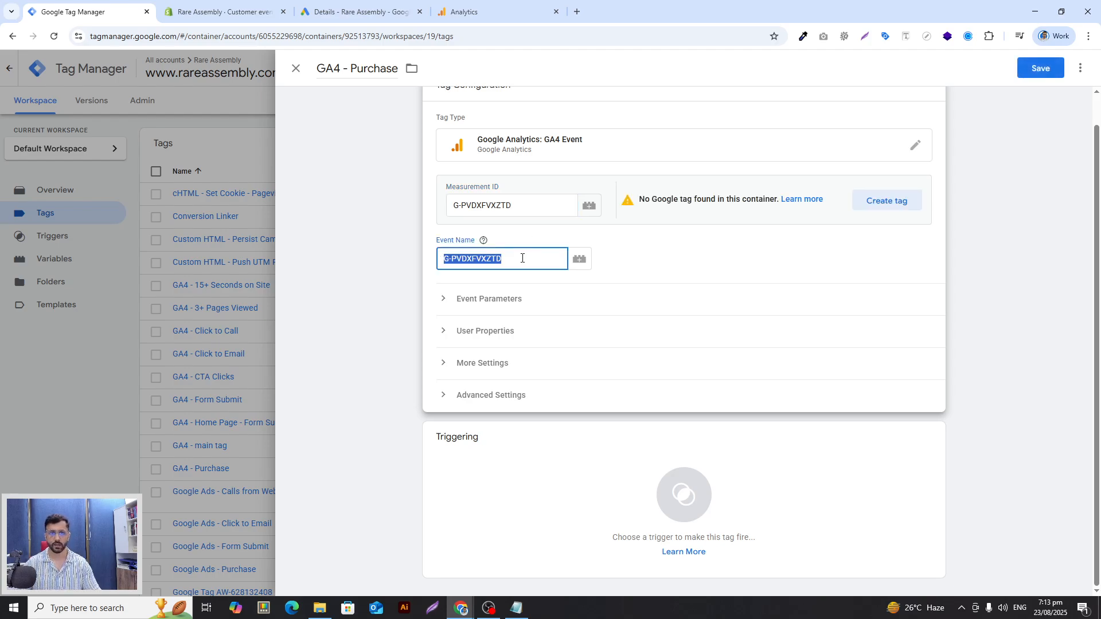
key("BackSpace")
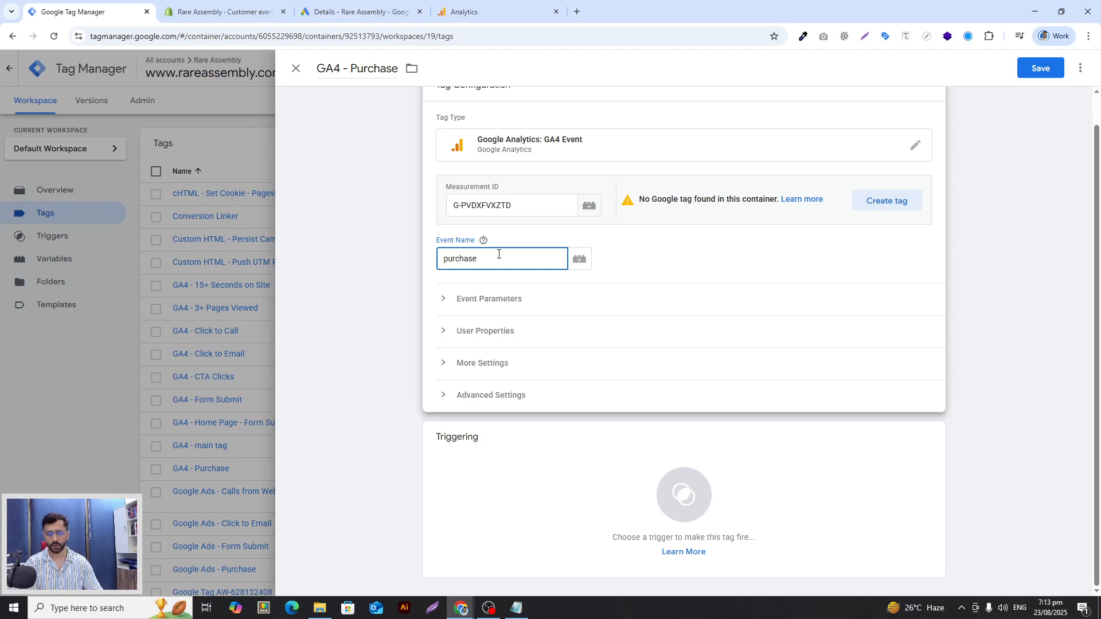
type("website-")
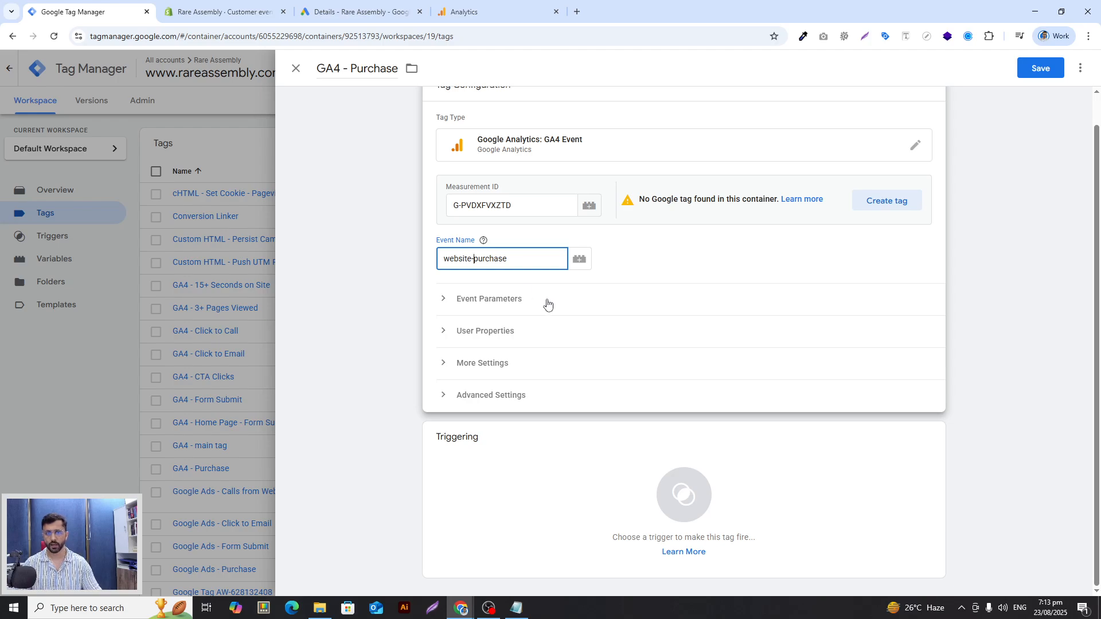
left_click(439, 302)
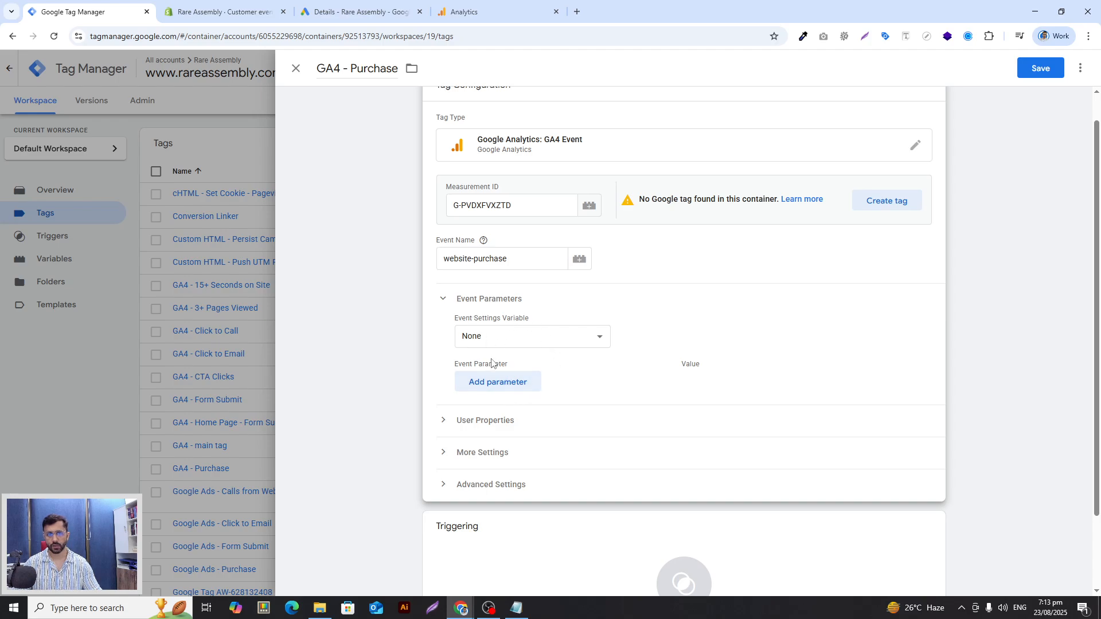
Step: Add three empty event parameter rows to the GA4 - Purchase tag
scroll(494, 364, "down", 2)
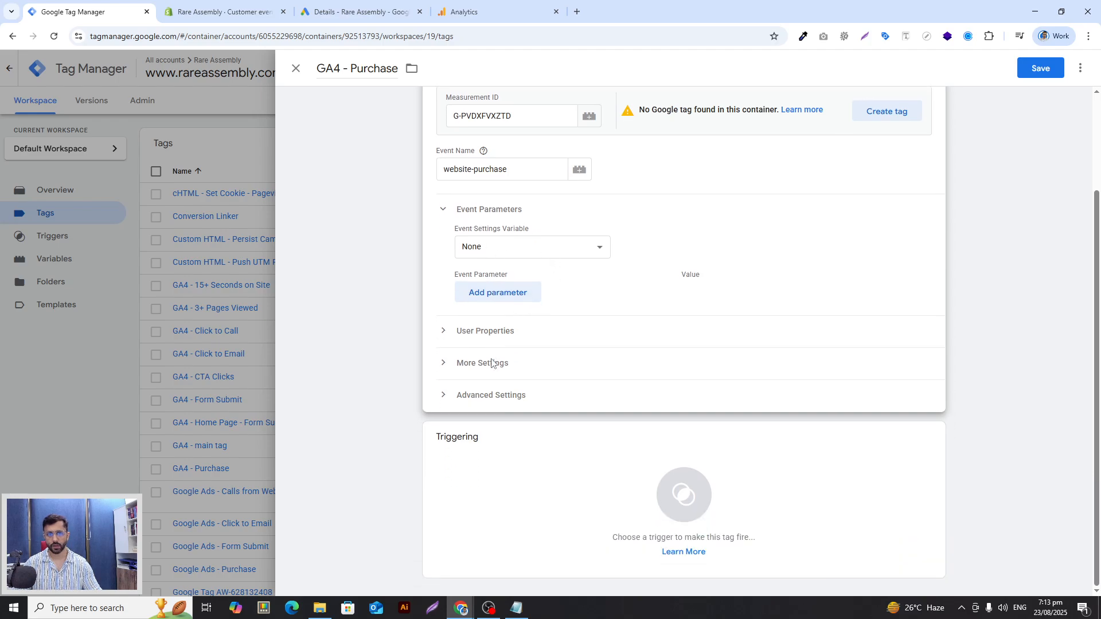
left_click(486, 300)
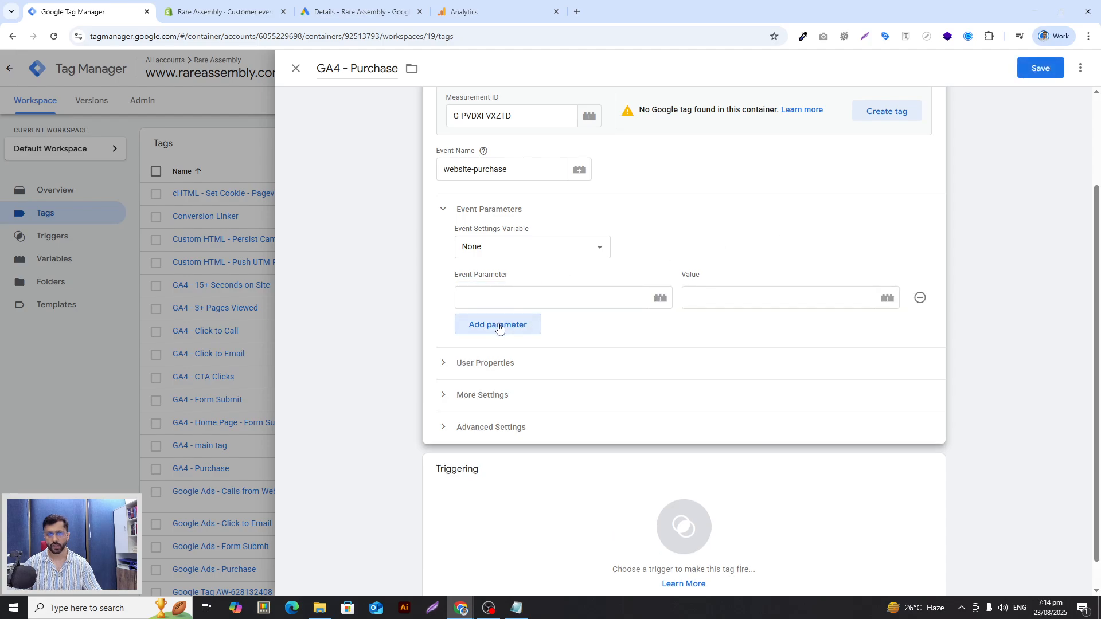
left_click(499, 325)
left_click(506, 356)
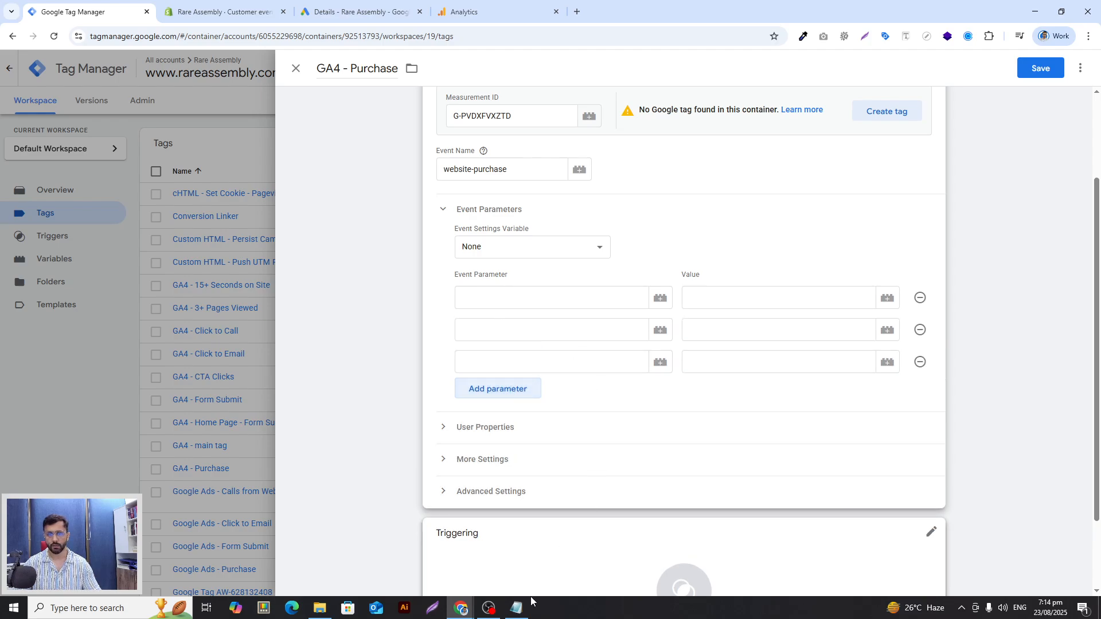
Step: Switch to the Notepad list and go through the parameter names value, transaction id and currency
left_click(516, 607)
left_click_drag(824, 223, 738, 105)
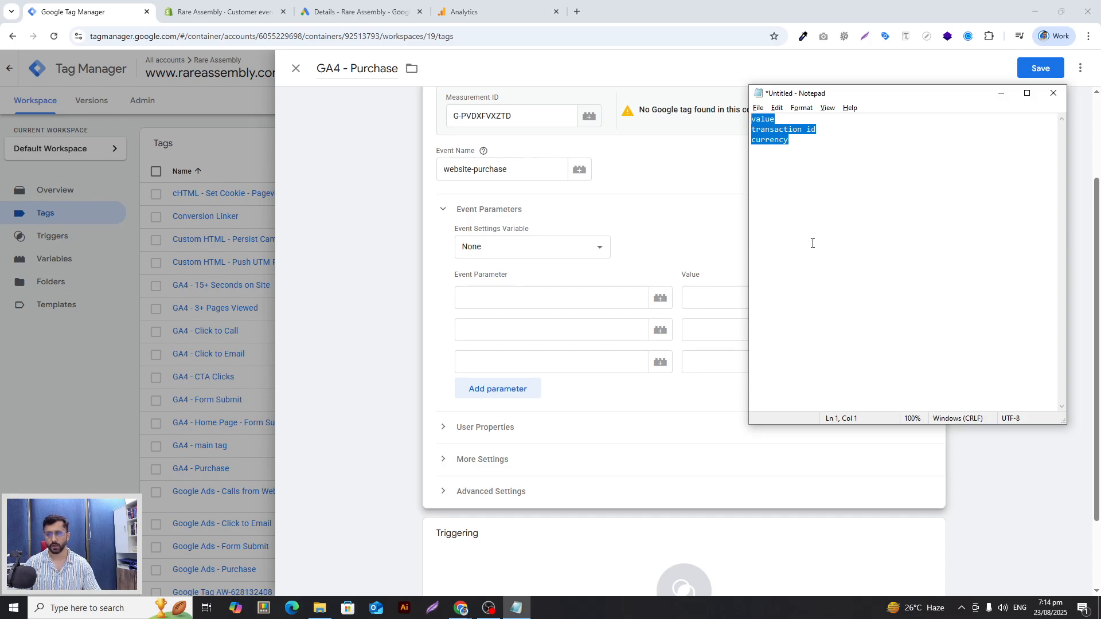
left_click(816, 151)
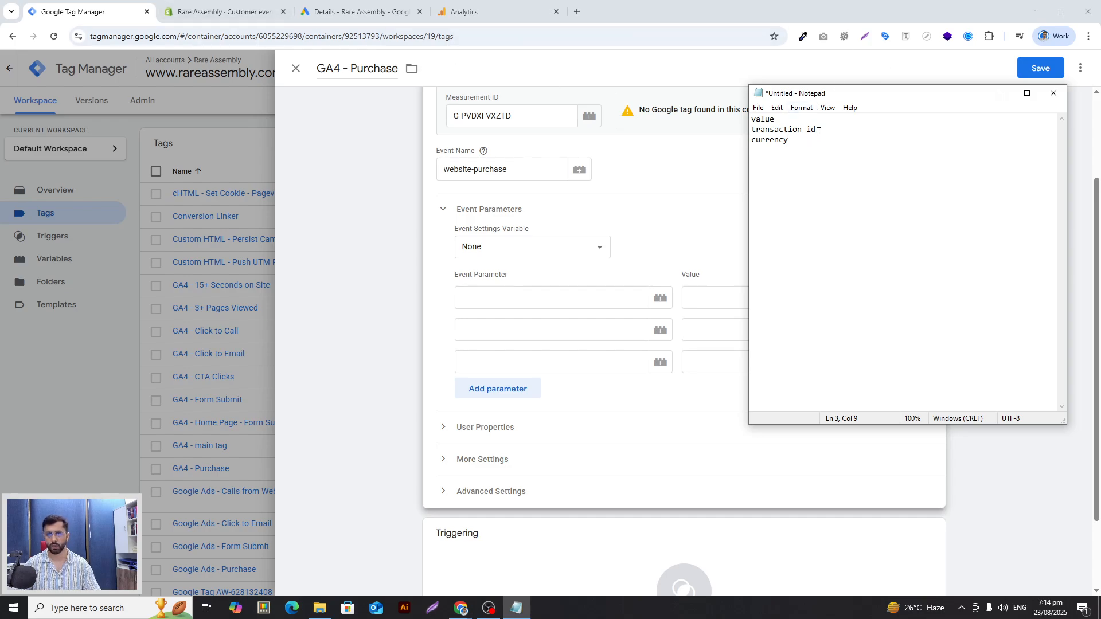
left_click_drag(775, 119, 753, 121)
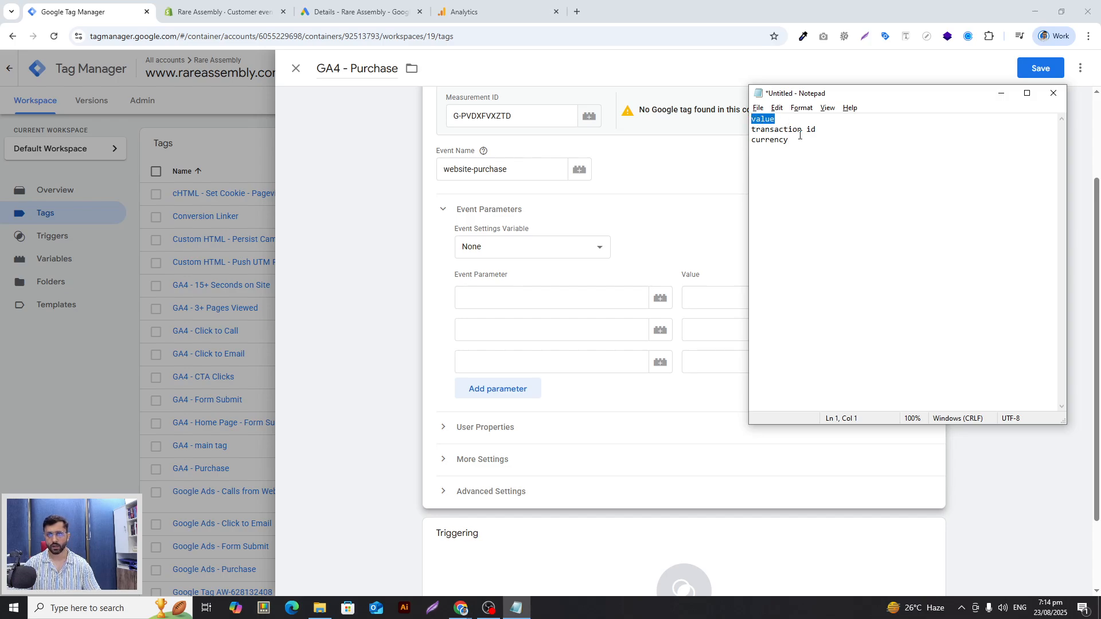
left_click_drag(830, 129, 749, 142)
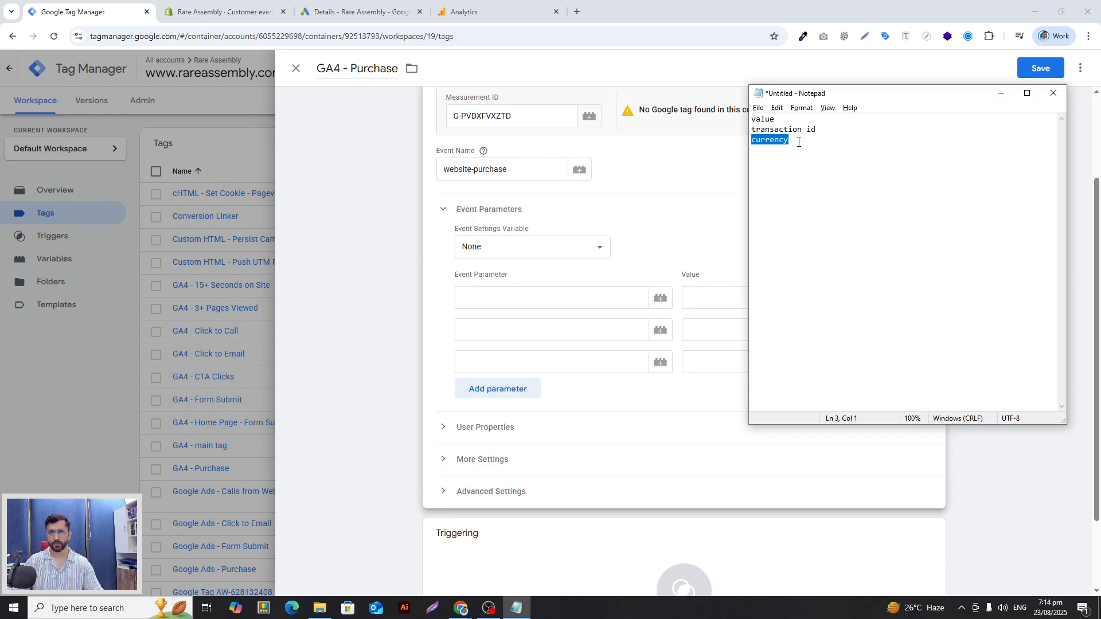
Step: Copy the first two names from Notepad into the first two event parameters, entering them as value and transaction_id
left_click_drag(784, 121, 750, 120)
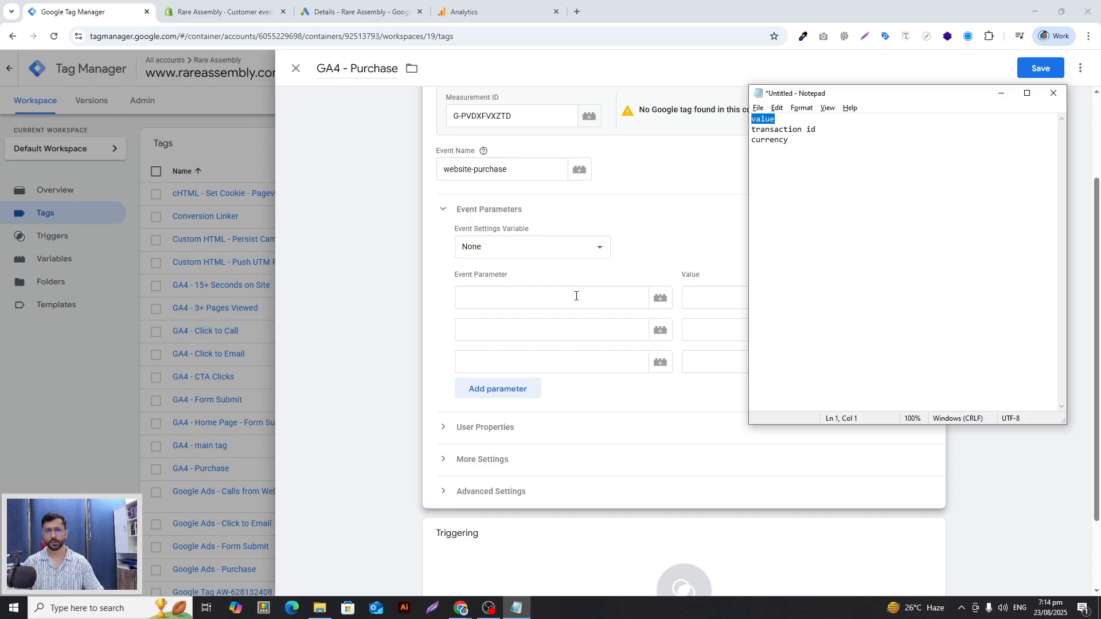
left_click(576, 296)
key("ctrl+v")
key("alt+Tab")
left_click_drag(816, 127, 751, 129)
left_click(556, 337)
key("ctrl+v")
key("BackSpace")
type("_")
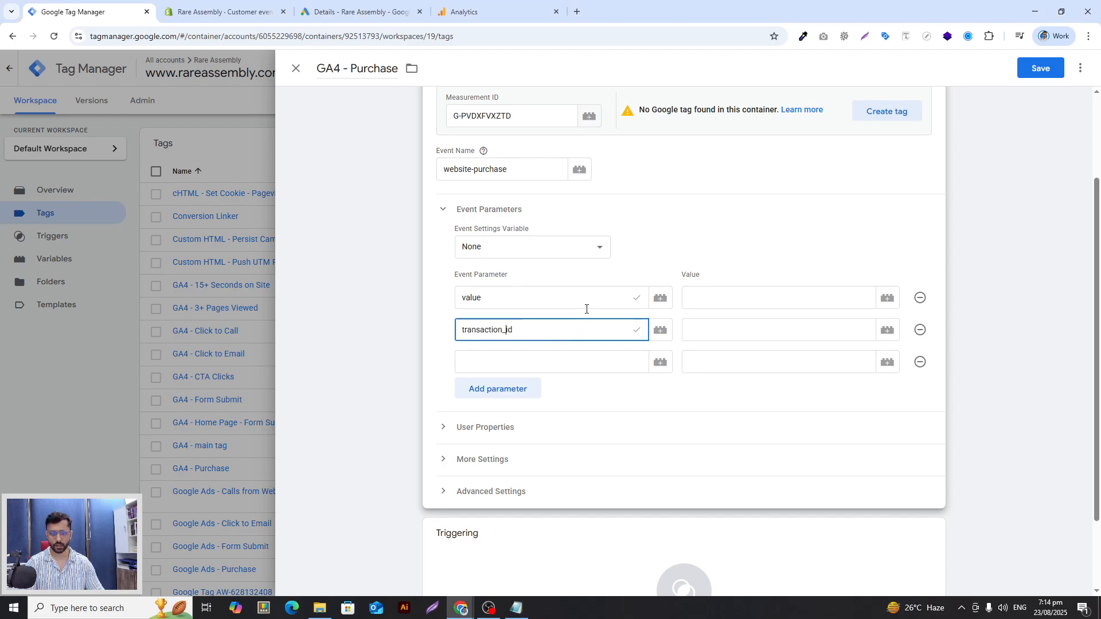
Step: Copy currency from the Notepad list into the third event parameter of the GA4 - Purchase tag
left_click(561, 358)
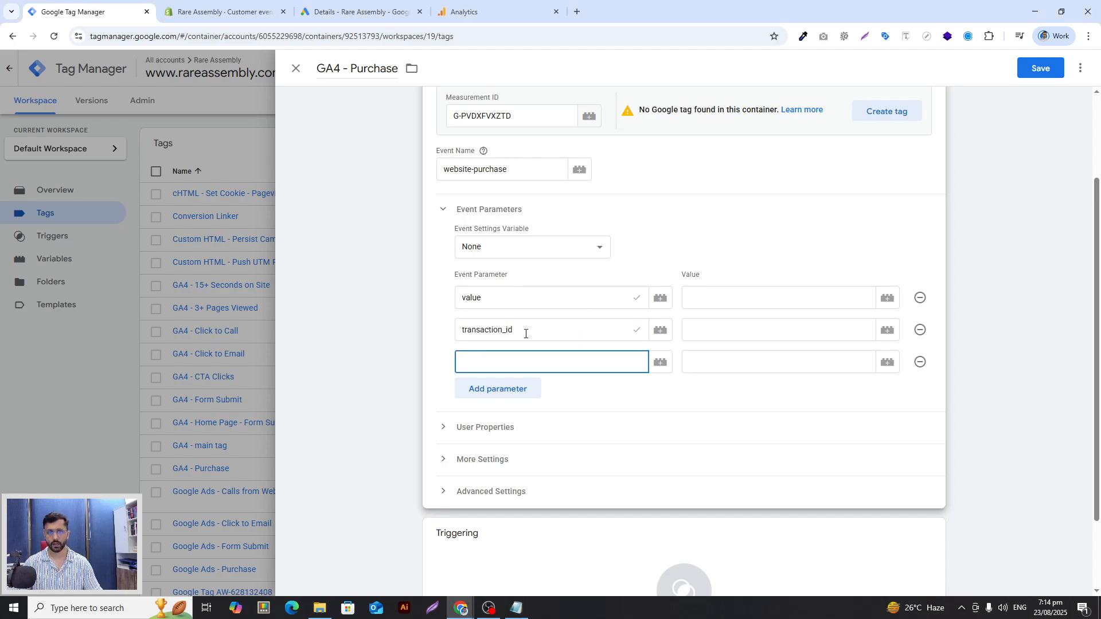
double_click(519, 331)
key("alt+Tab")
left_click(802, 145)
left_click_drag(802, 145, 750, 141)
left_click(544, 360)
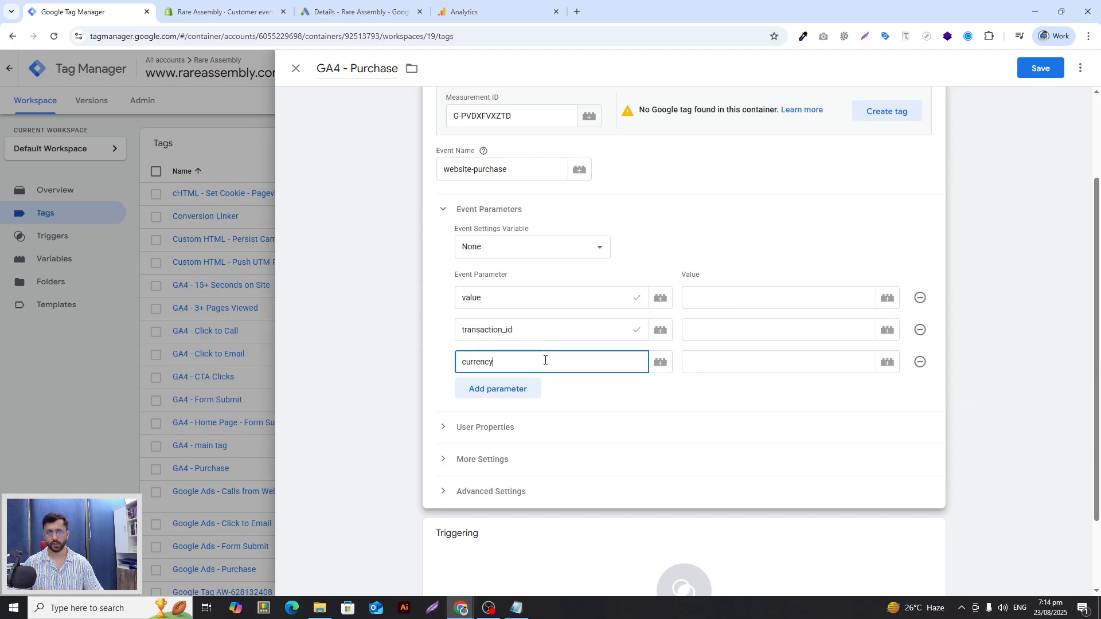
key("ctrl+v")
left_click(448, 333)
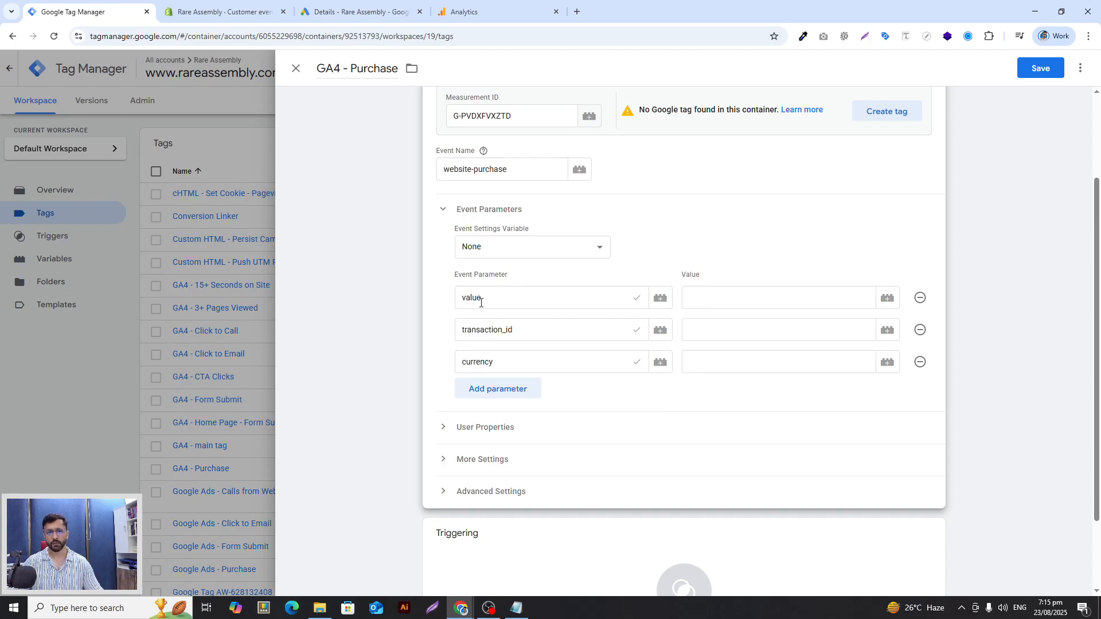
left_click(512, 300)
left_click(533, 328)
left_click(506, 296)
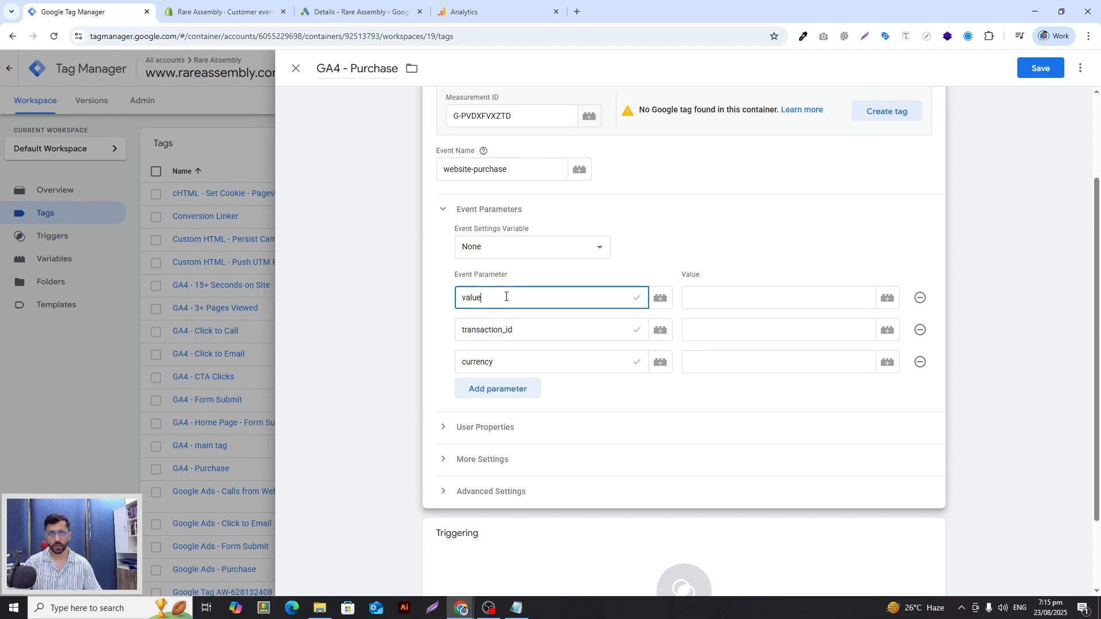
left_click_drag(499, 302, 461, 300)
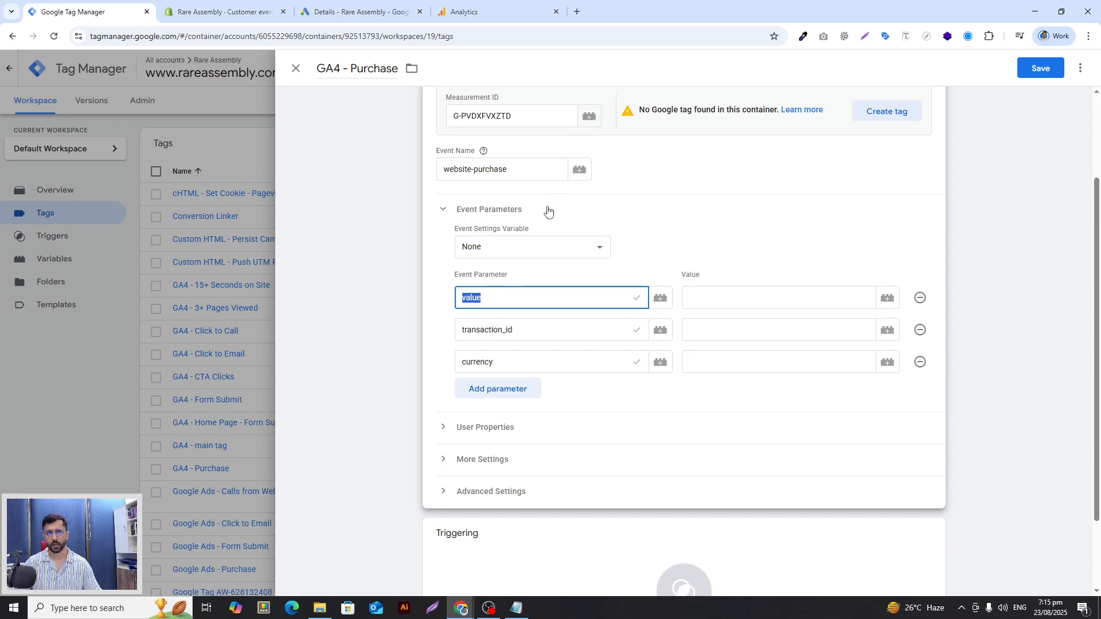
Step: Open the same Google Tag Manager workspace address in a new browser tab
left_click(171, 39)
key("ctrl+c")
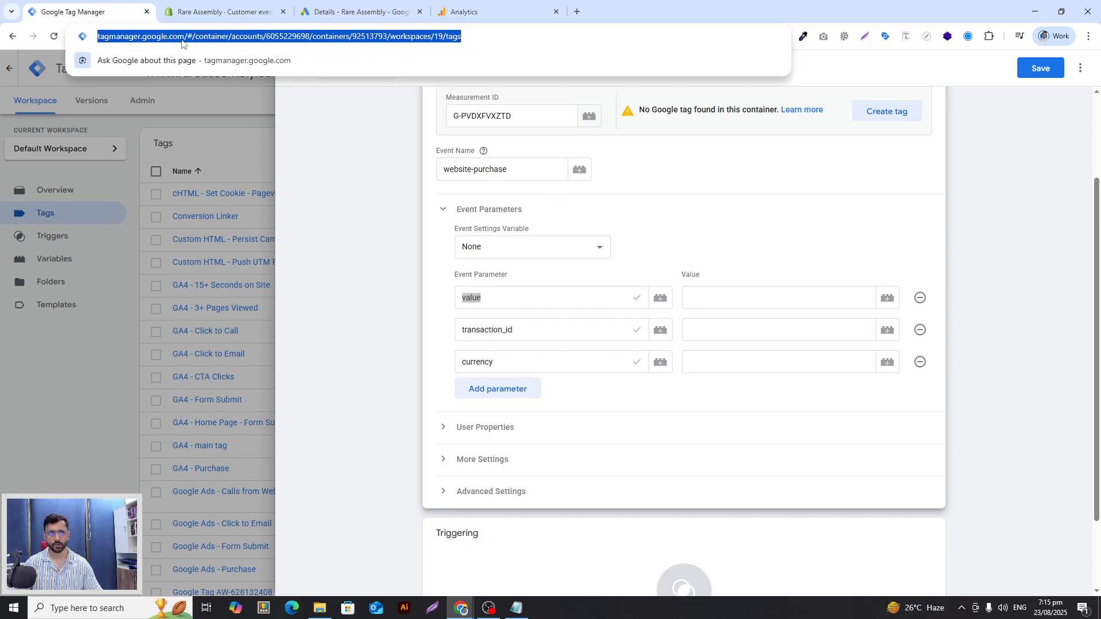
left_click(577, 11)
key("ctrl+v")
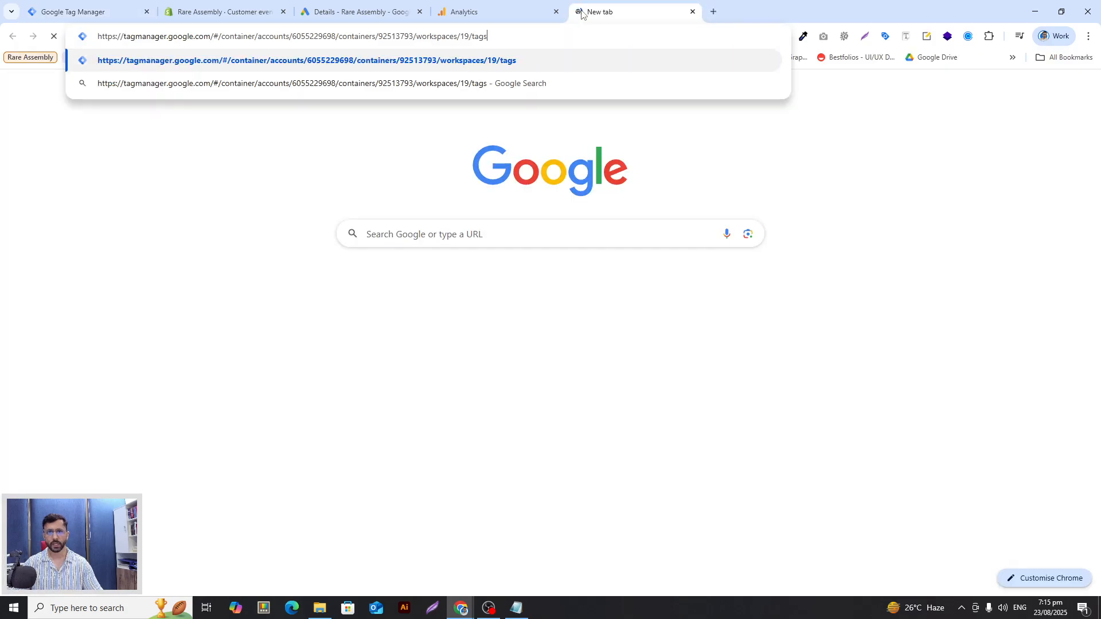
key("Return")
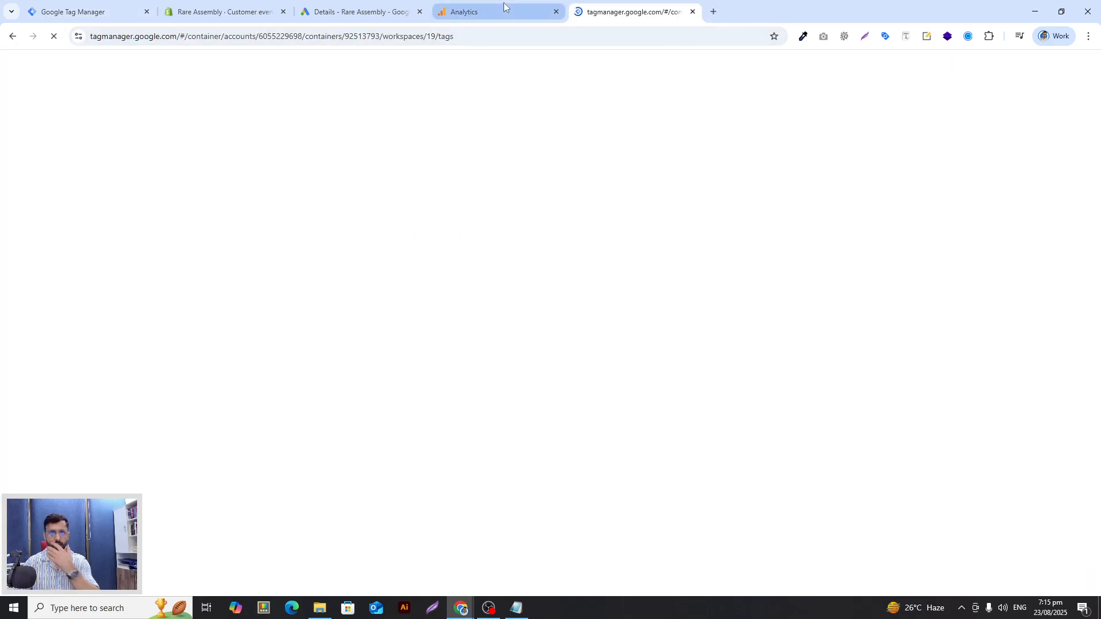
Step: Return to the GA4 - Purchase tag being edited and review its value, transaction_id and currency parameter names
left_click(504, 4)
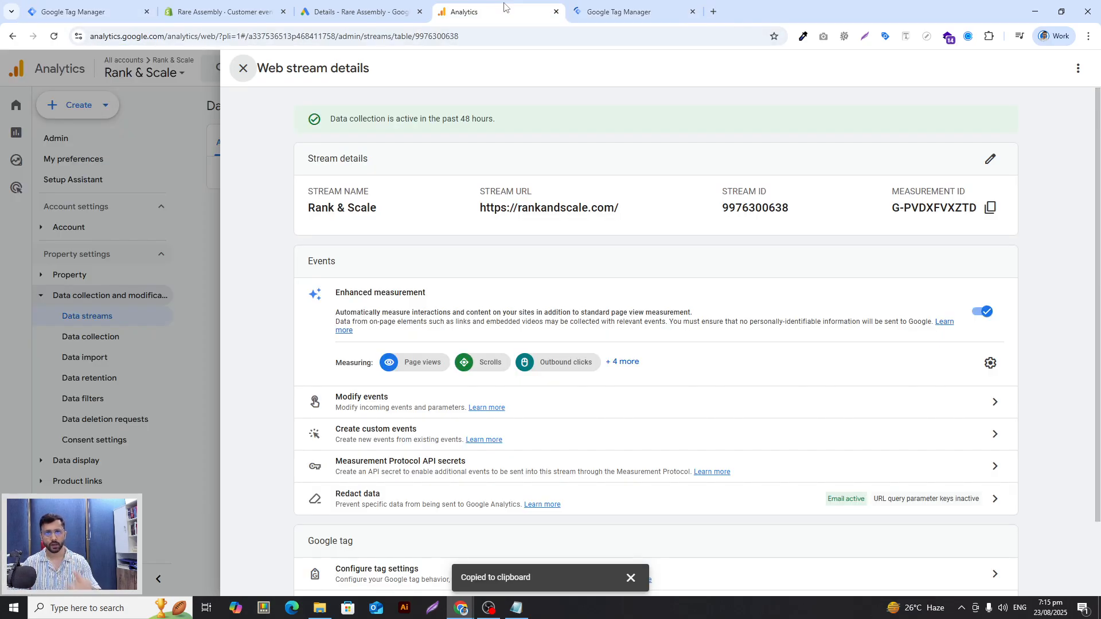
left_click(198, 6)
left_click(100, 11)
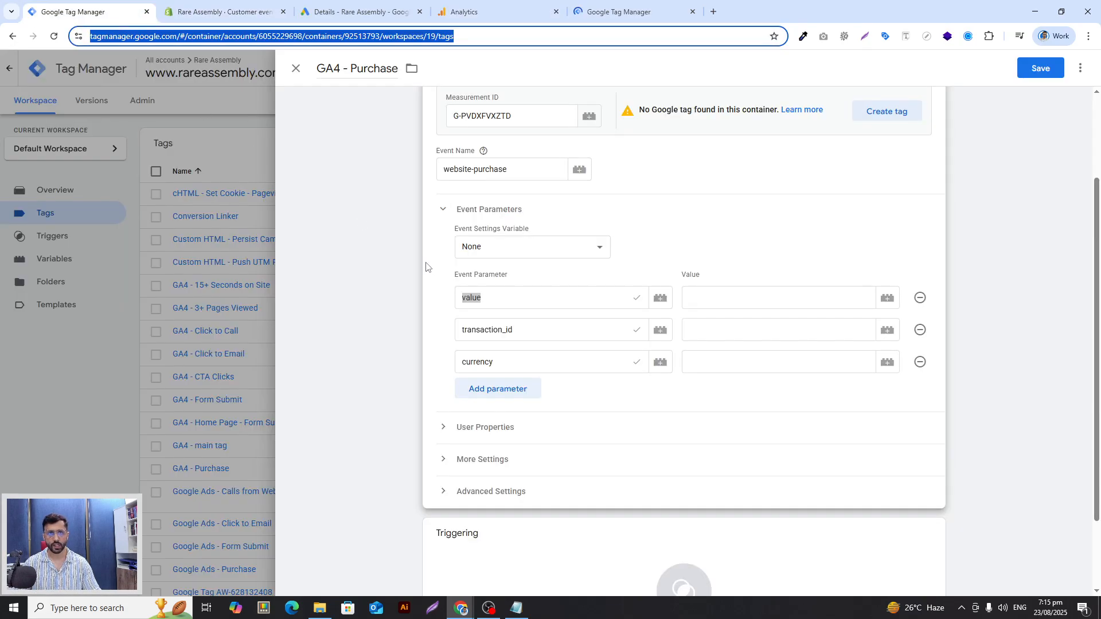
left_click(476, 298)
left_click(535, 331)
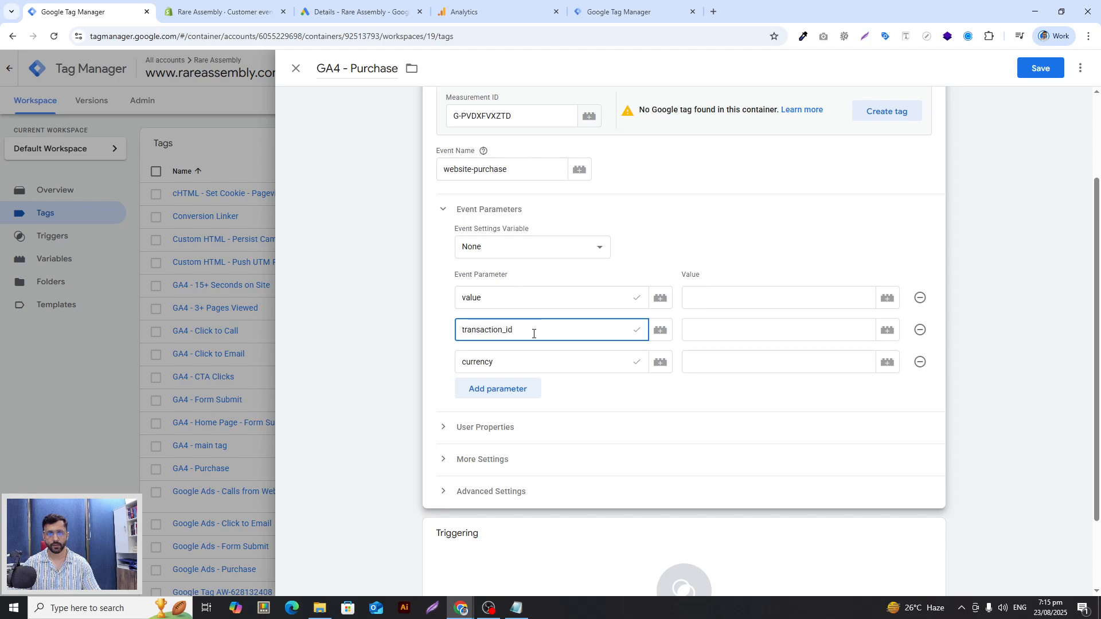
left_click_drag(534, 332, 465, 325)
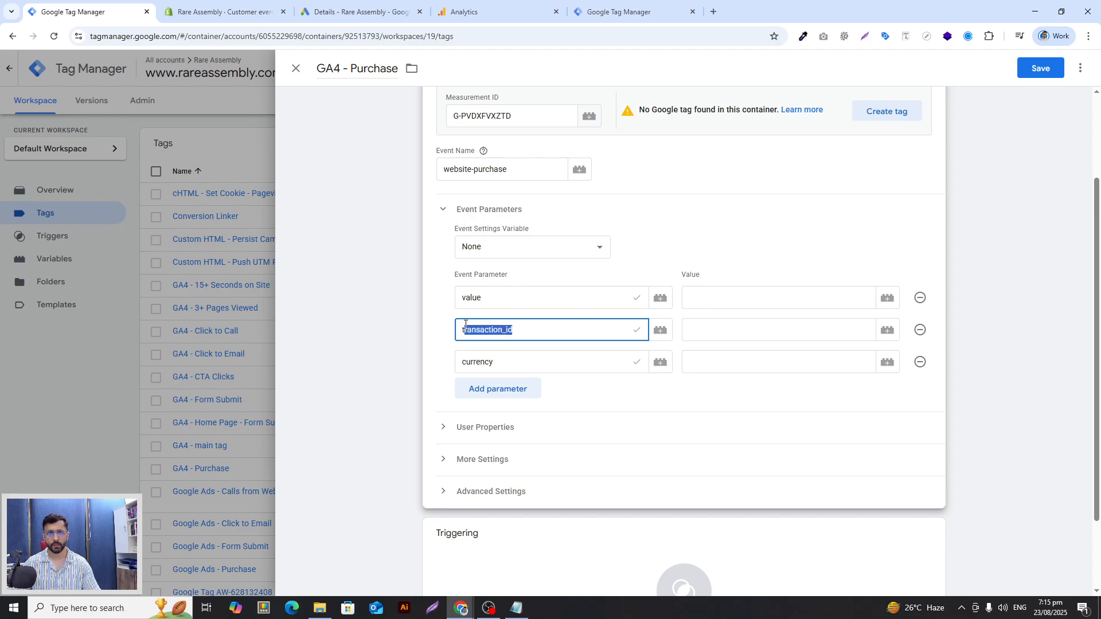
left_click(487, 301)
left_click_drag(519, 361, 461, 363)
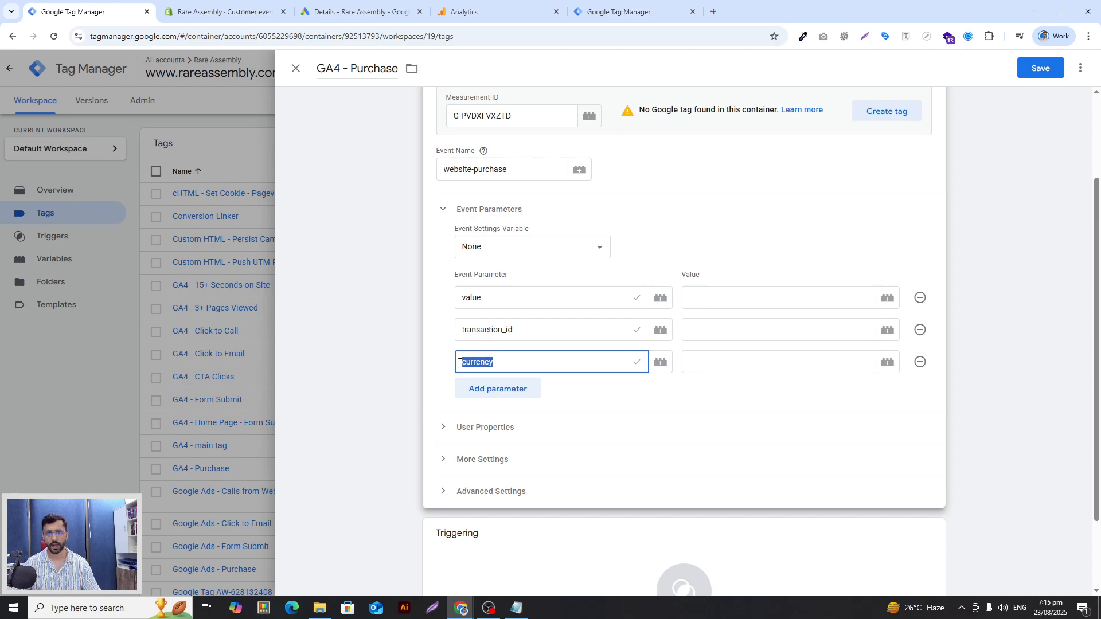
Step: In the second Tag Manager tab, switch to the LiLi Shopify container of the LiLi Tile account
left_click(620, 12)
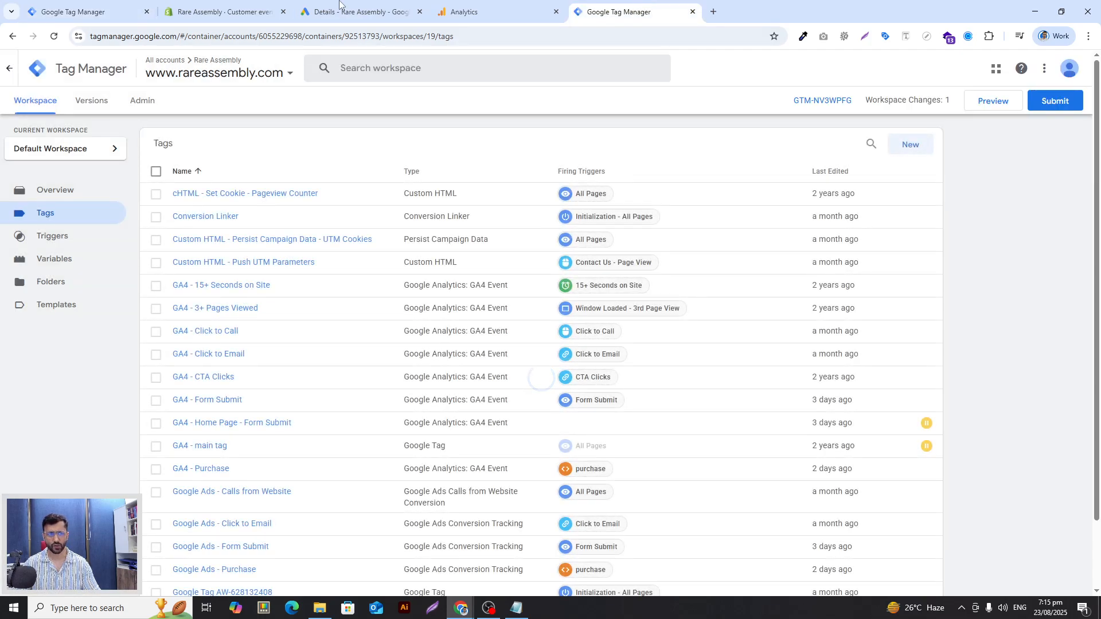
left_click(218, 73)
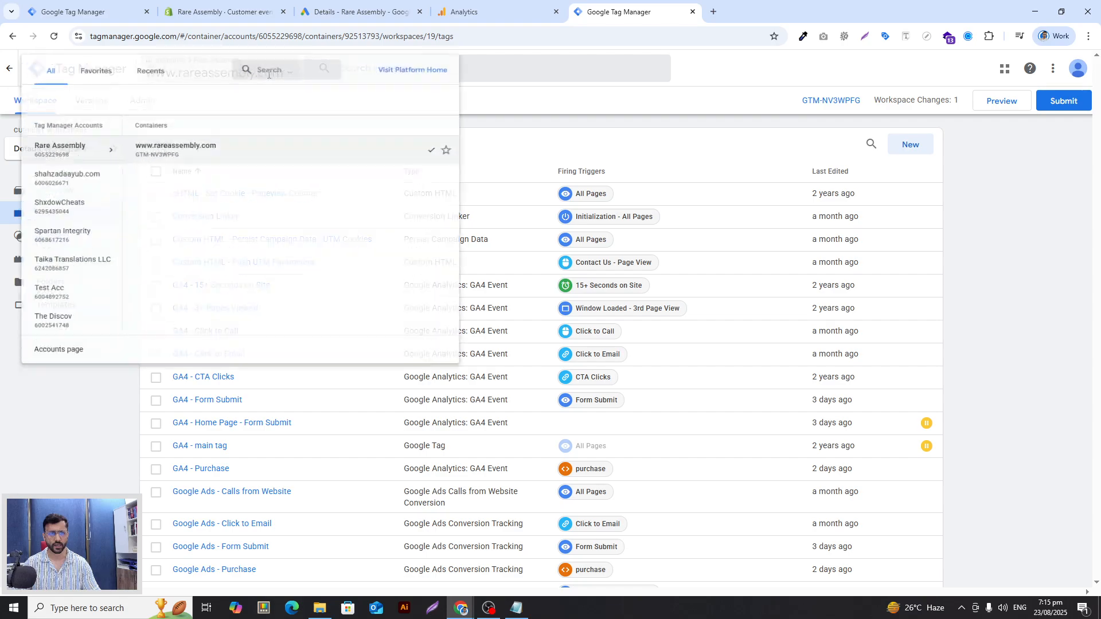
scroll(81, 293, "up", 10)
scroll(107, 308, "down", 5)
scroll(108, 308, "up", 5)
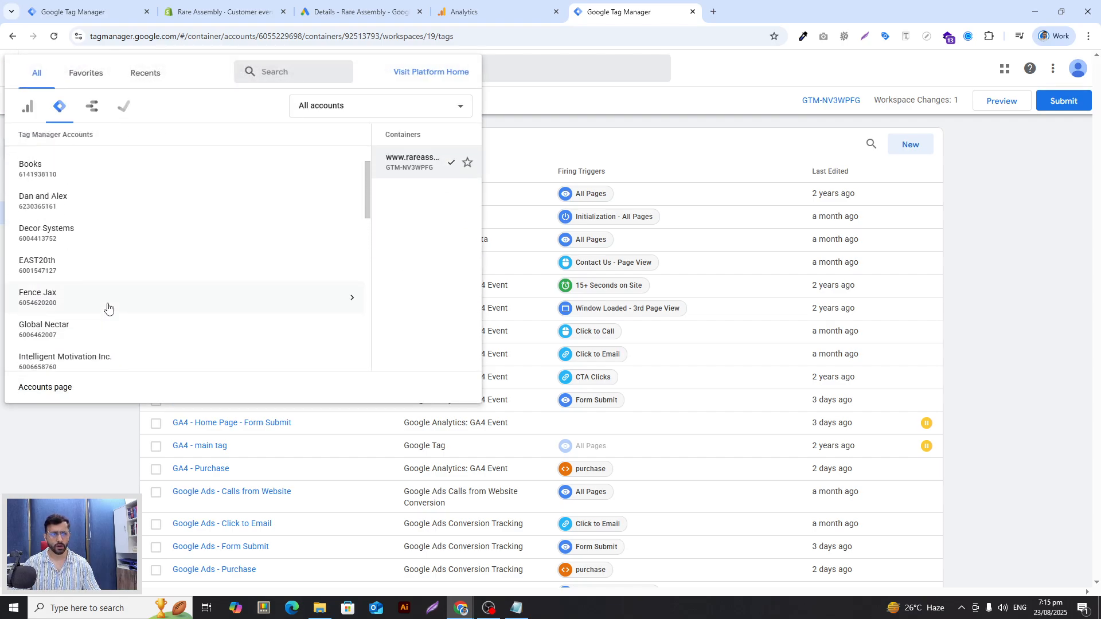
scroll(109, 307, "down", 6)
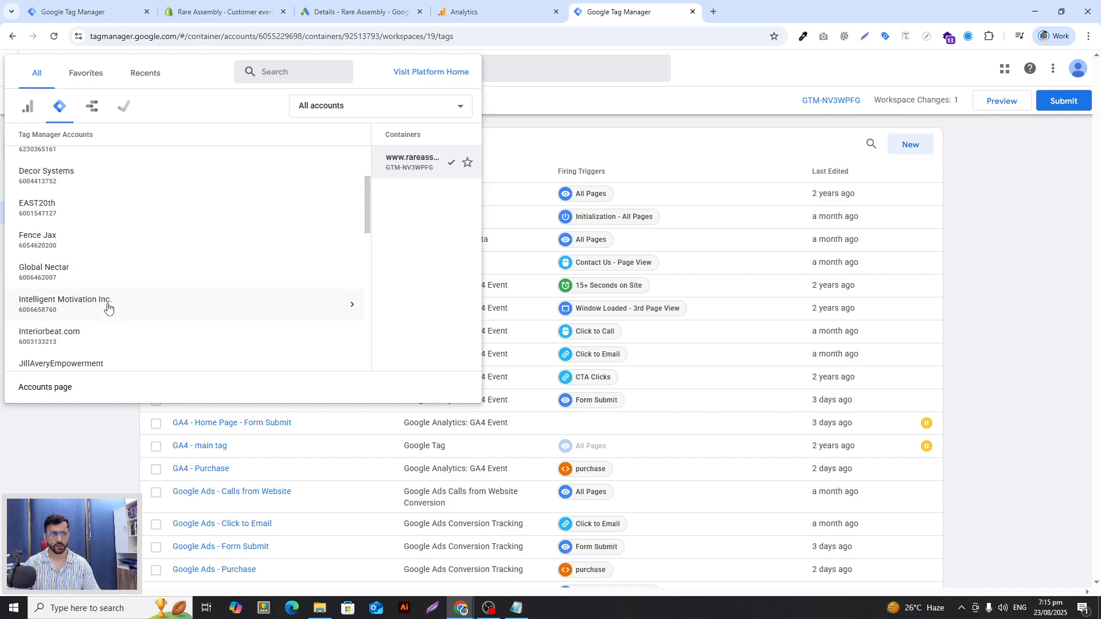
left_click(73, 265)
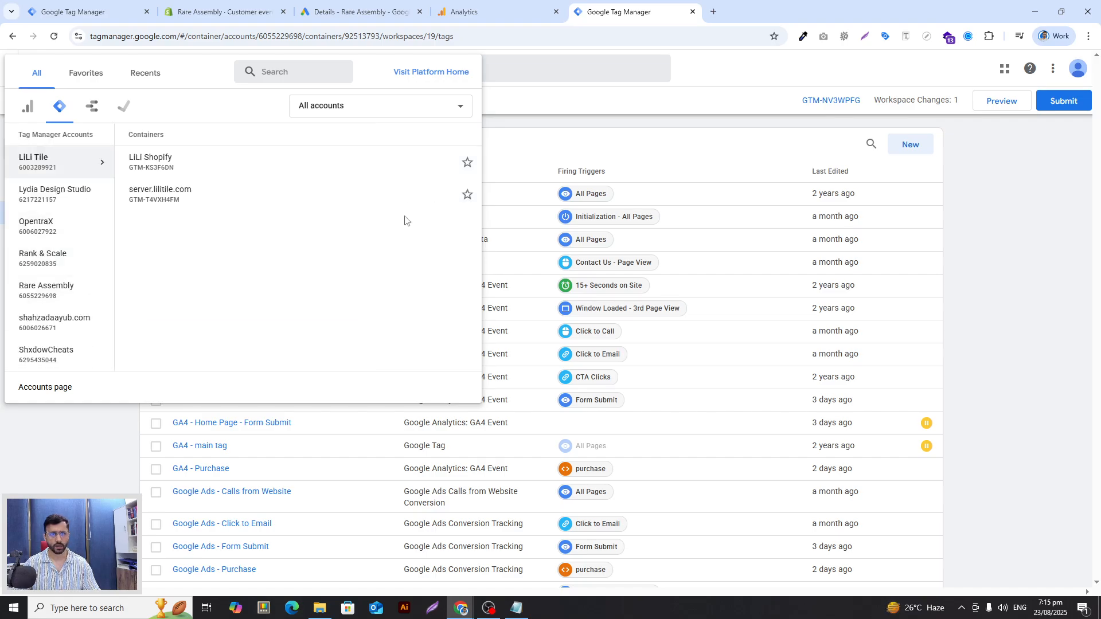
left_click(308, 161)
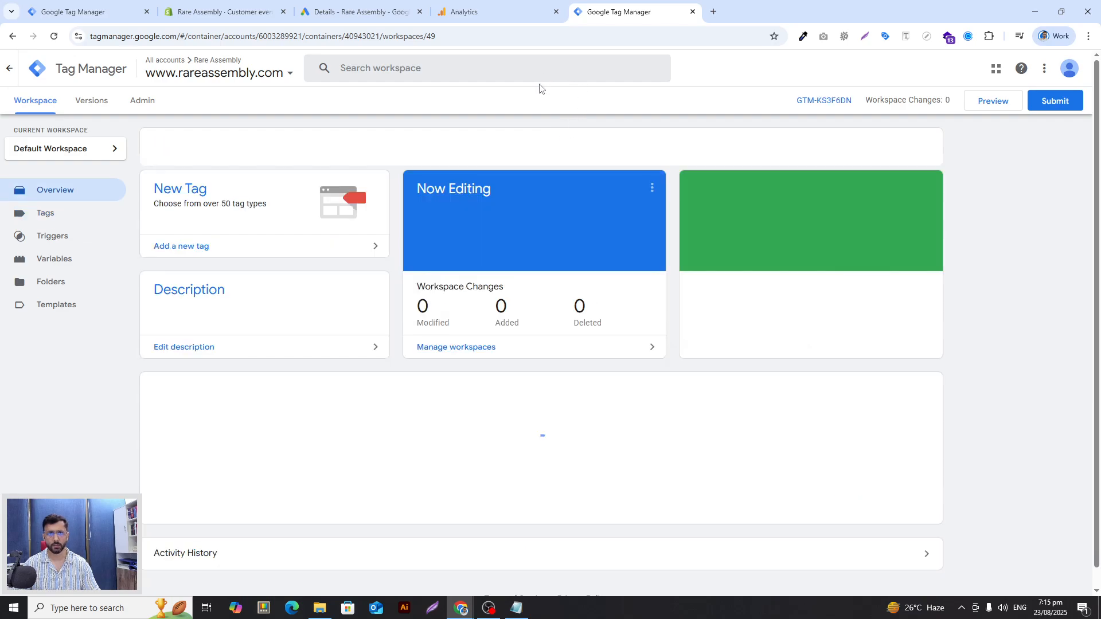
Step: Open the LiLi Shopify container's GA4 - Purchase tag and examine how its event parameters and their value variables are configured
left_click(68, 218)
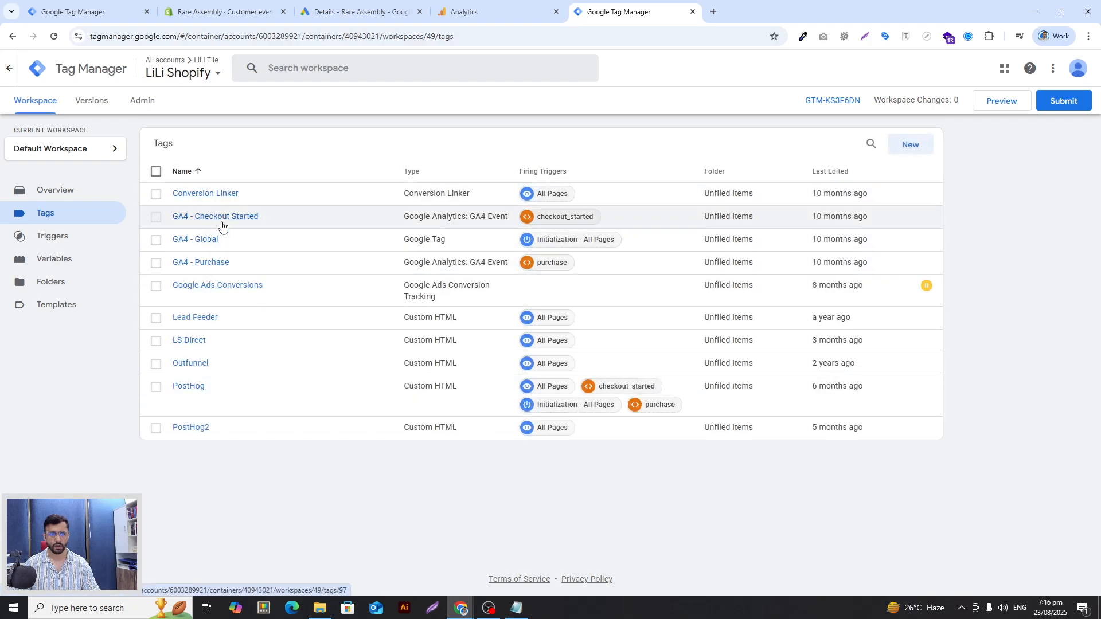
left_click(237, 286)
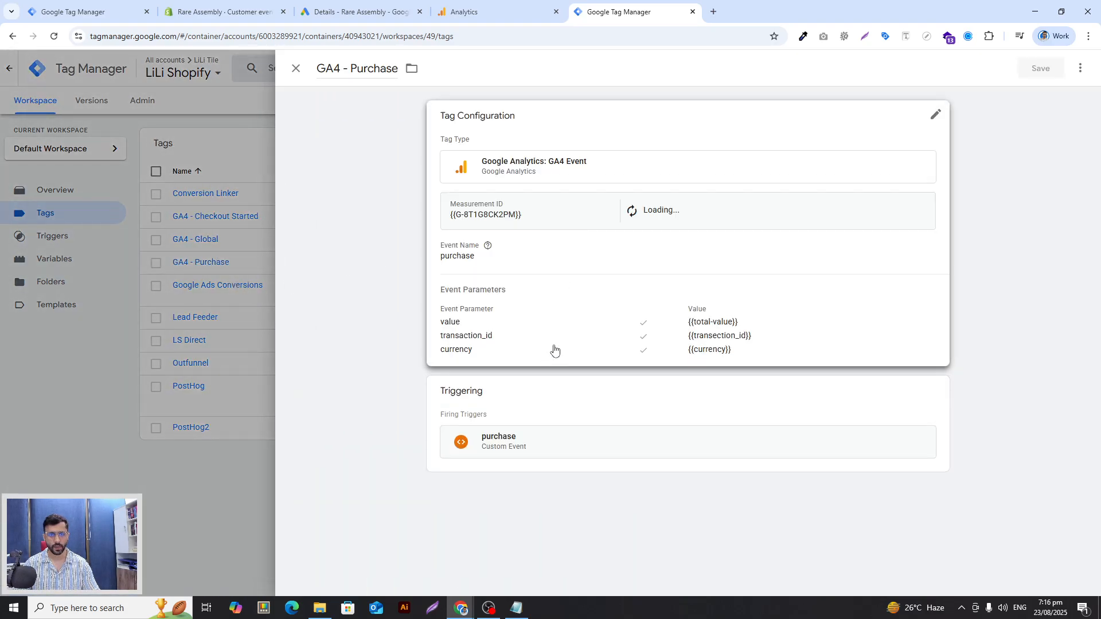
left_click(535, 341)
scroll(536, 413, "down", 1)
left_click_drag(507, 362, 464, 362)
left_click_drag(520, 392, 464, 426)
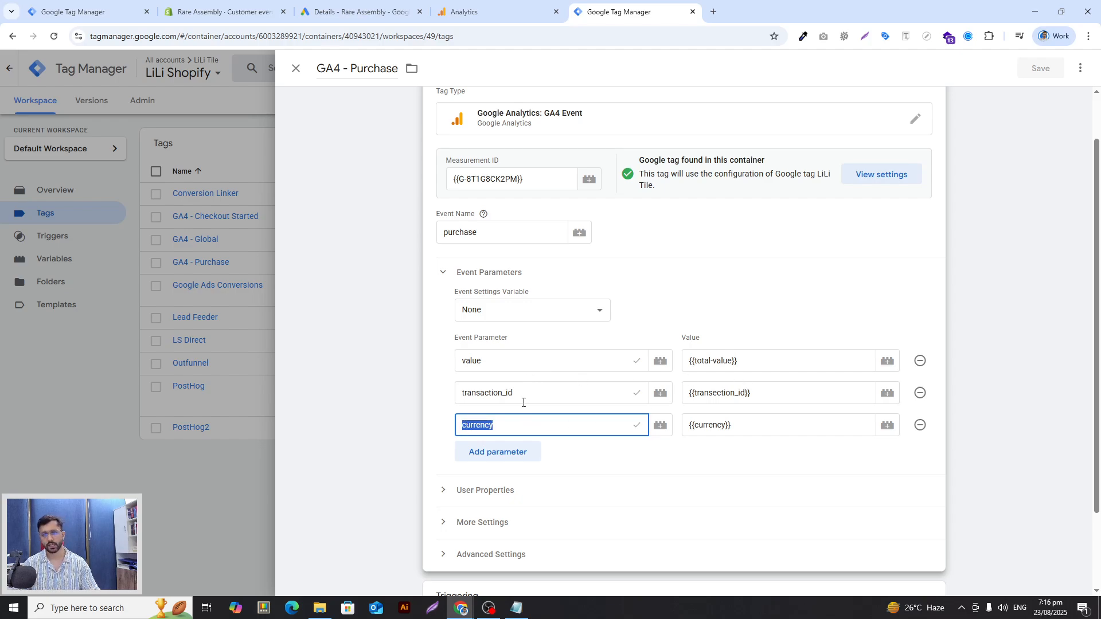
left_click(505, 429)
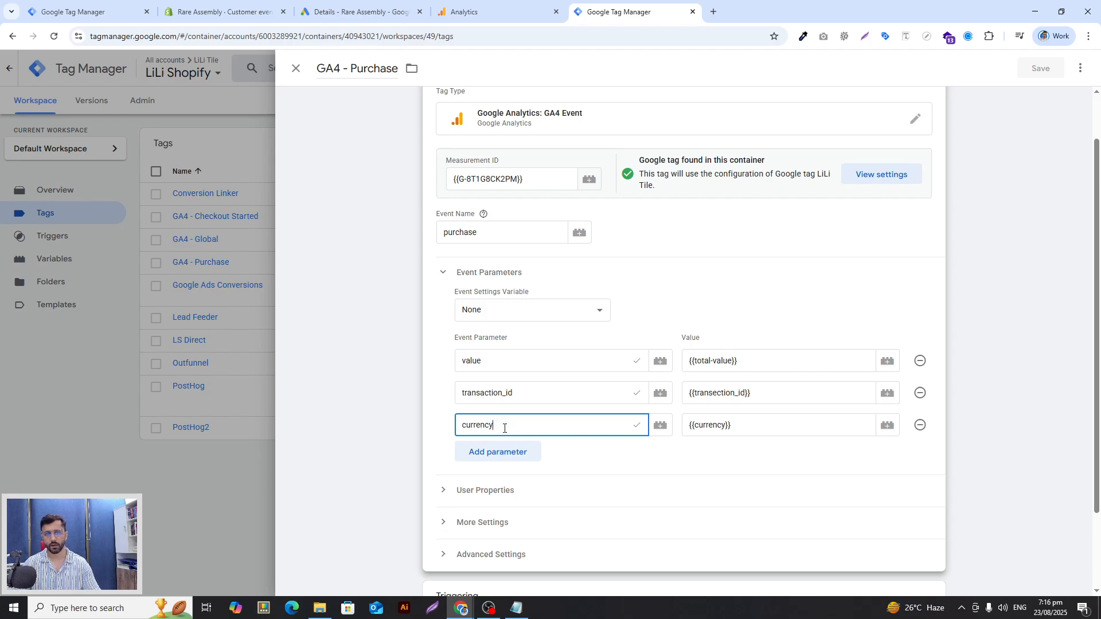
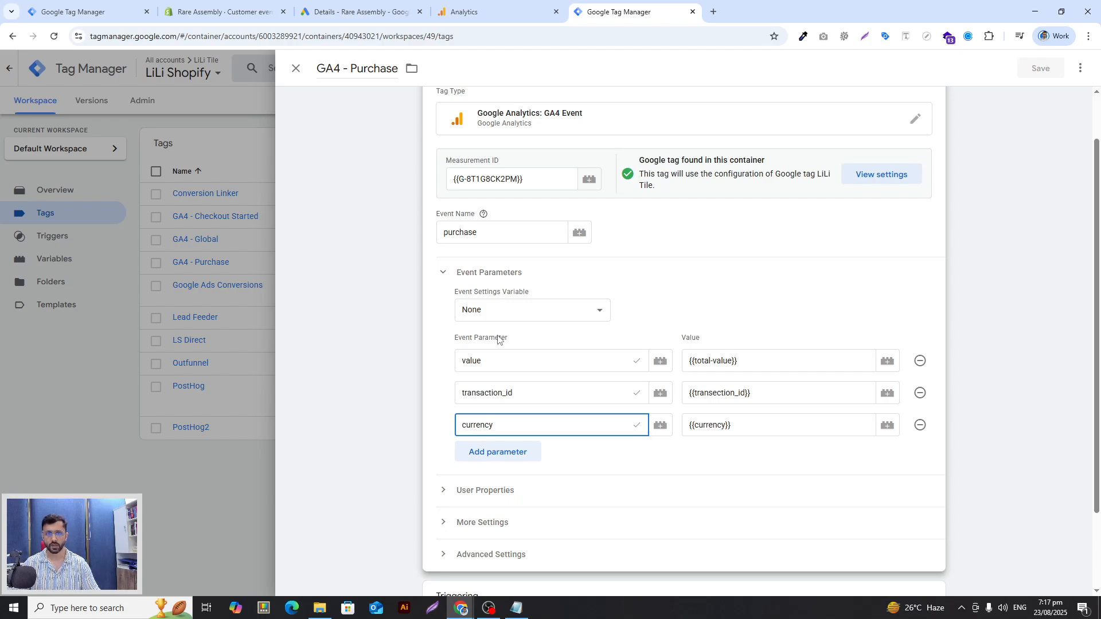
left_click_drag(483, 363, 459, 361)
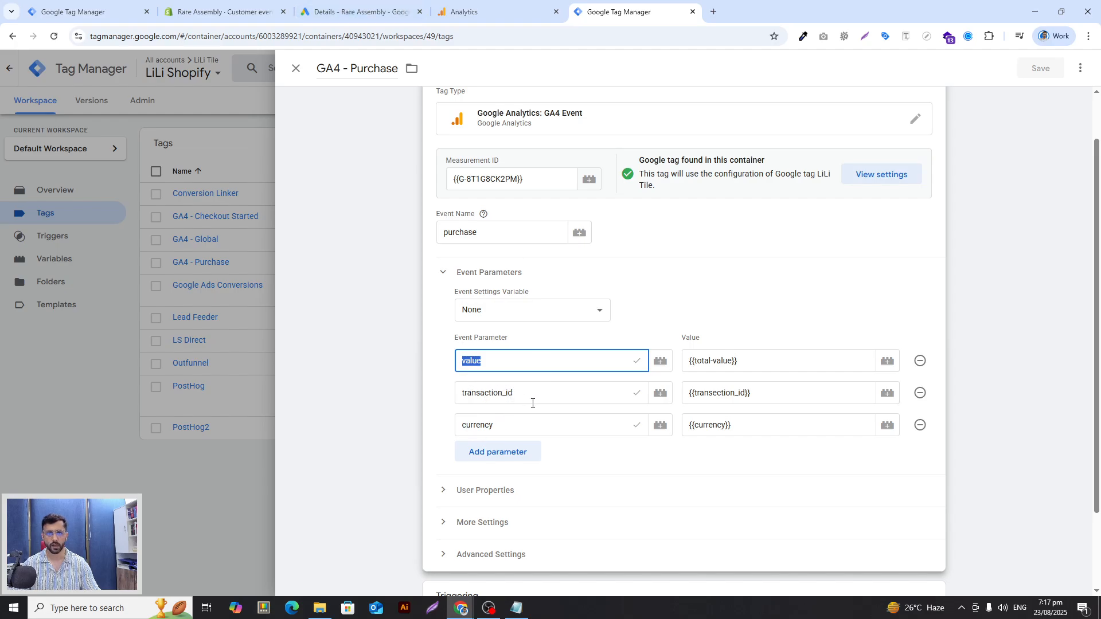
left_click(493, 11)
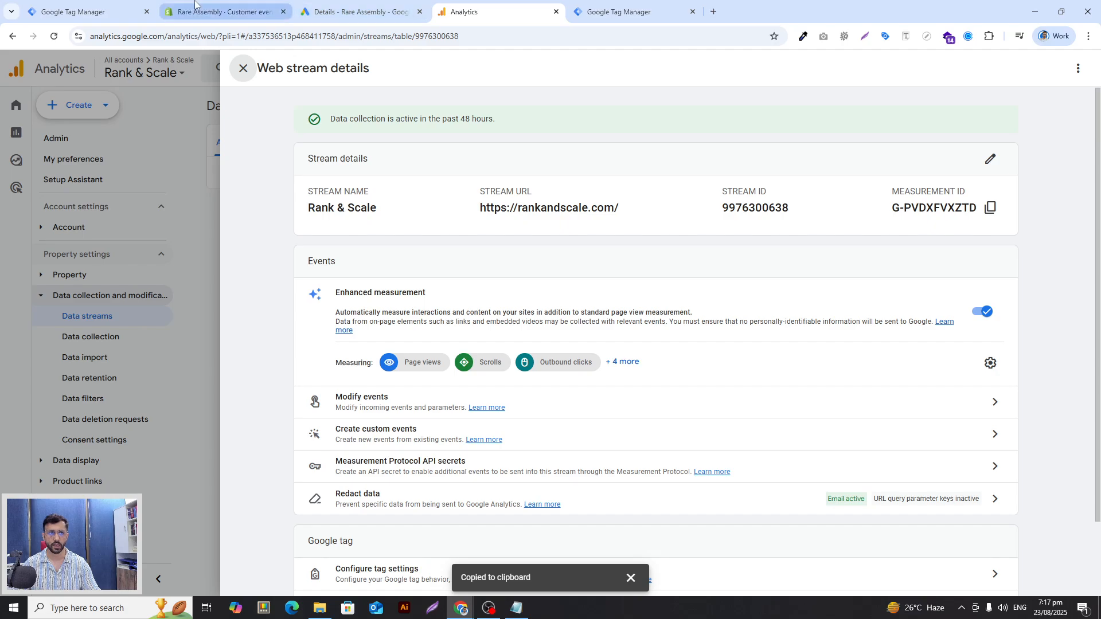
left_click(87, 6)
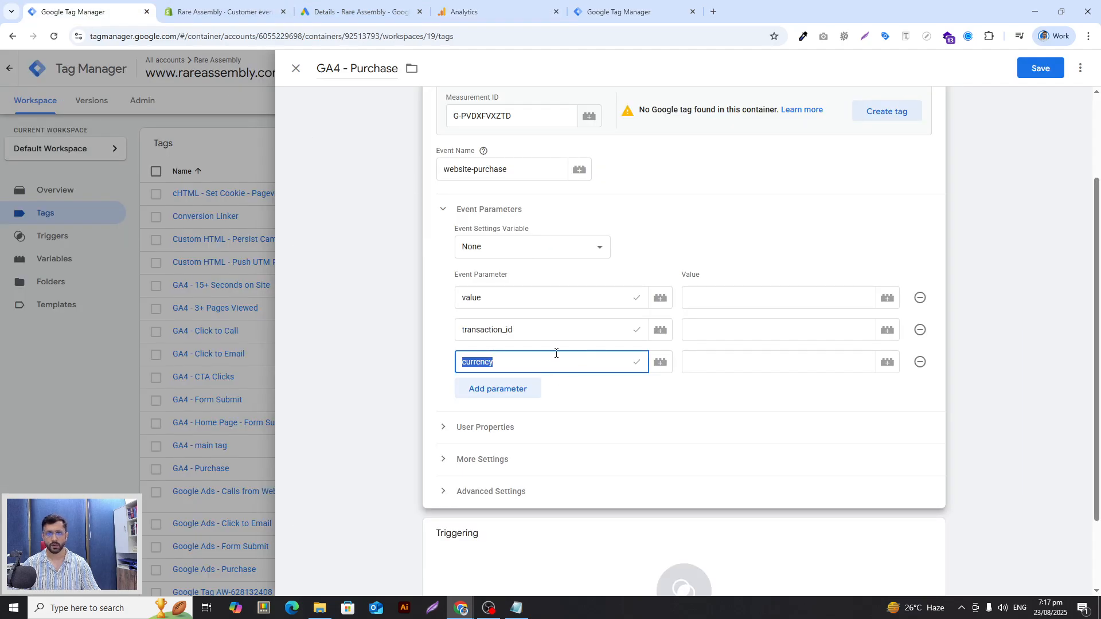
left_click(570, 303)
left_click(776, 287)
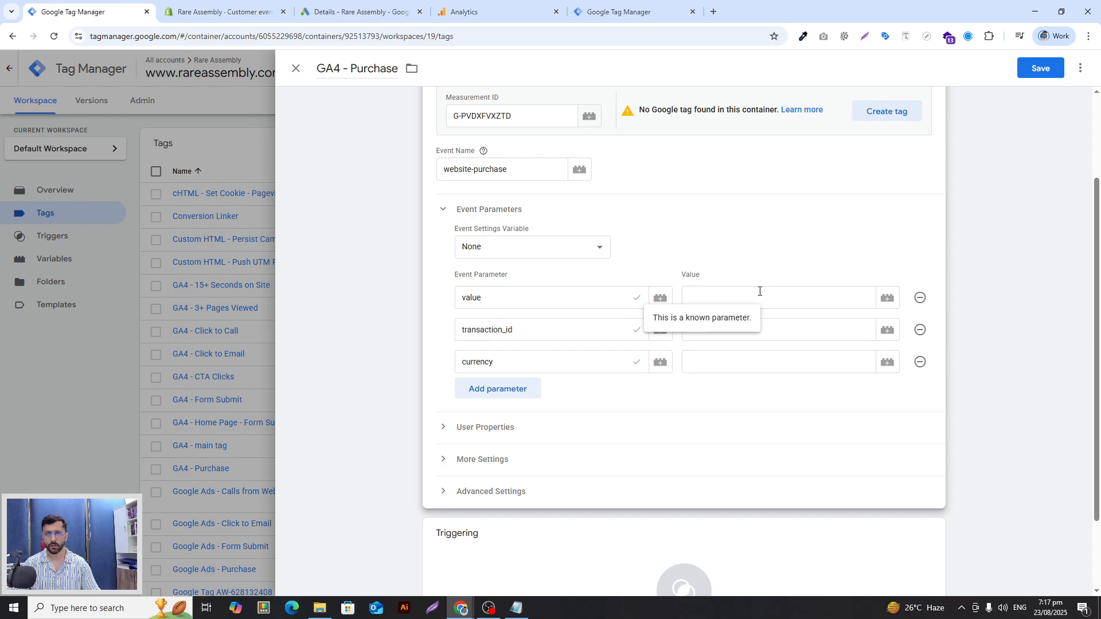
left_click(771, 294)
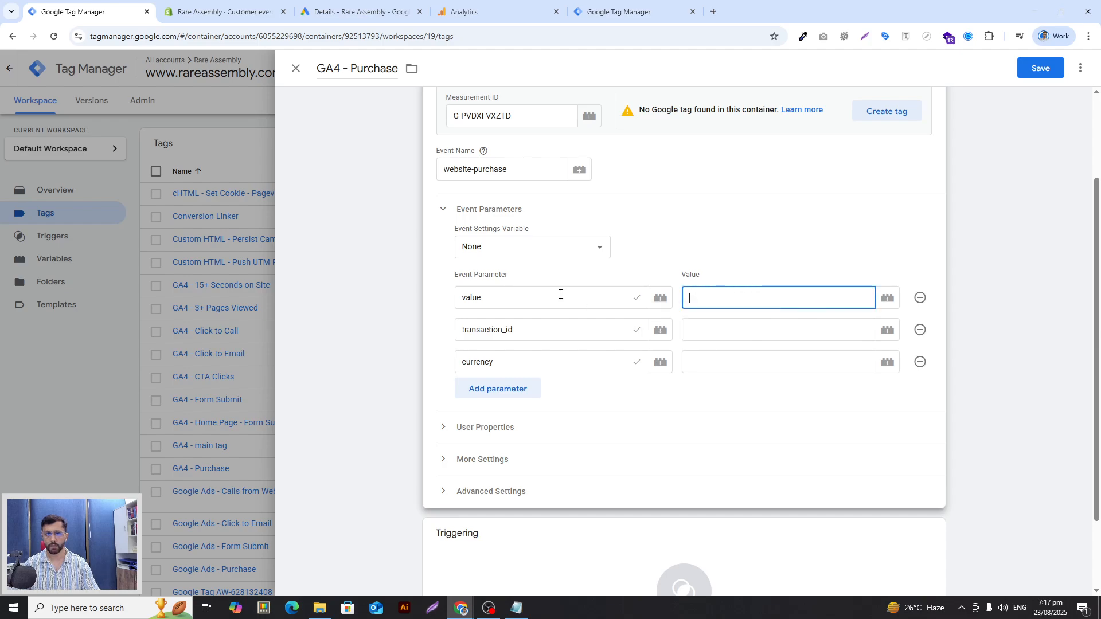
left_click(637, 300)
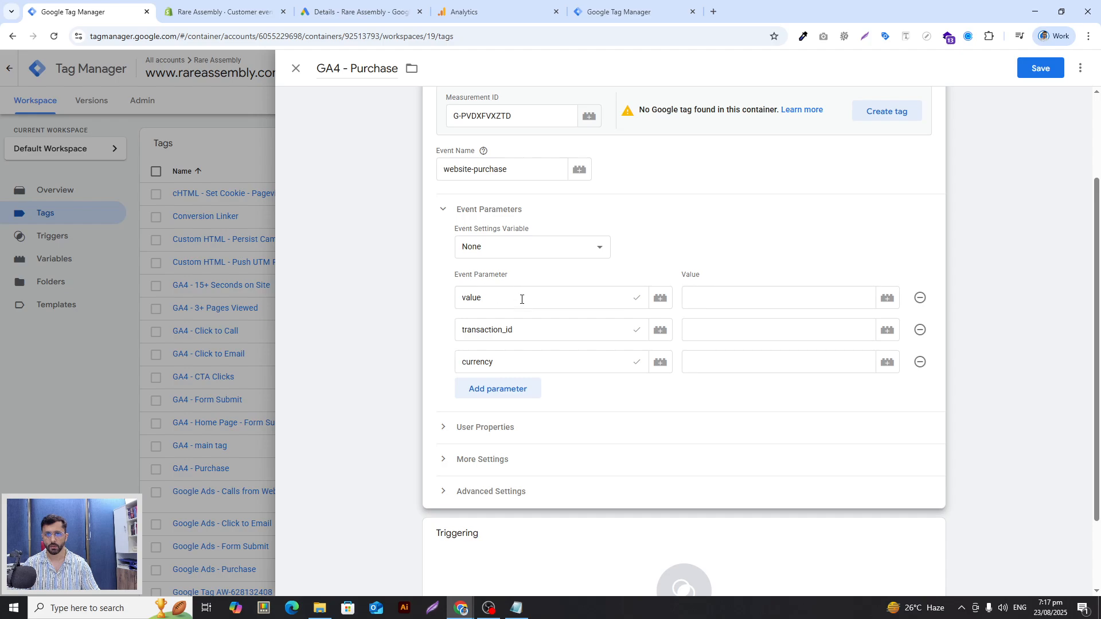
left_click(888, 298)
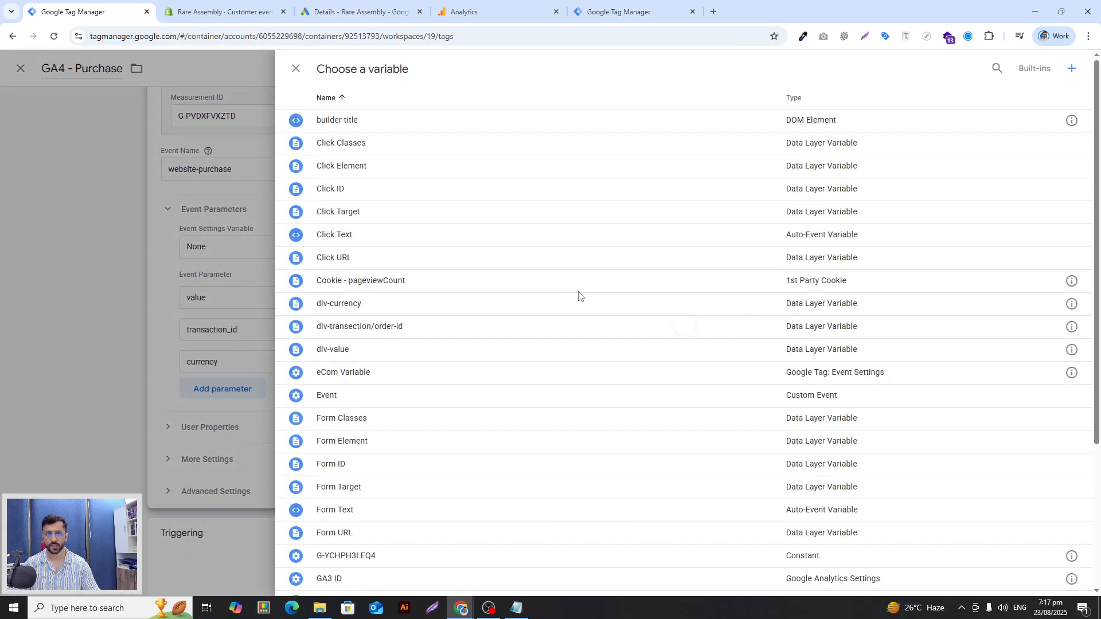
scroll(472, 309, "down", 4)
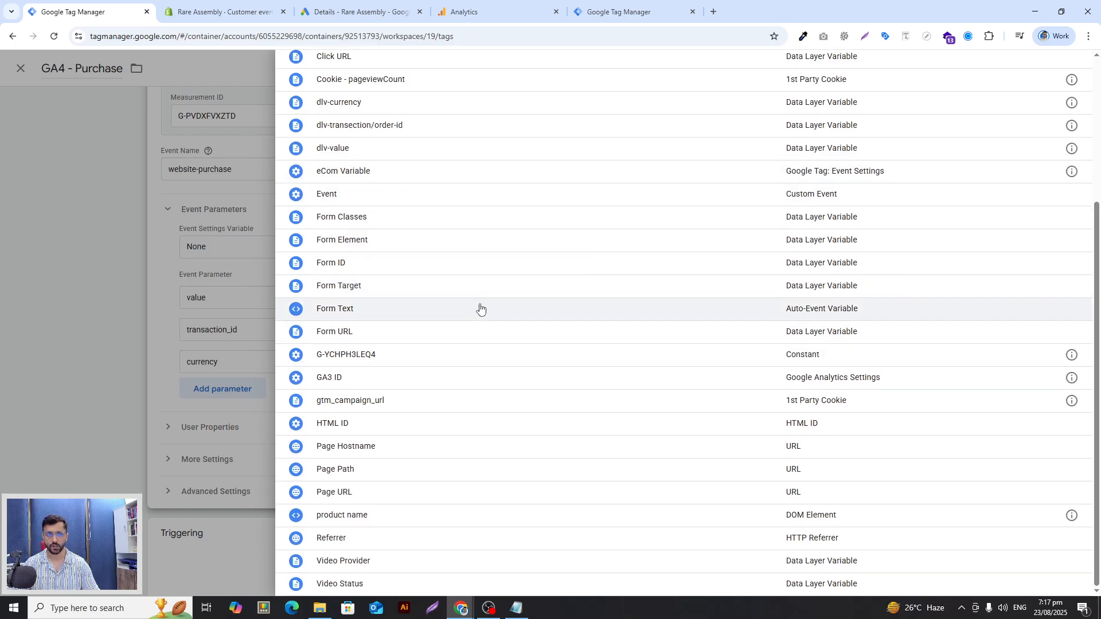
scroll(479, 307, "up", 1)
left_click(357, 208)
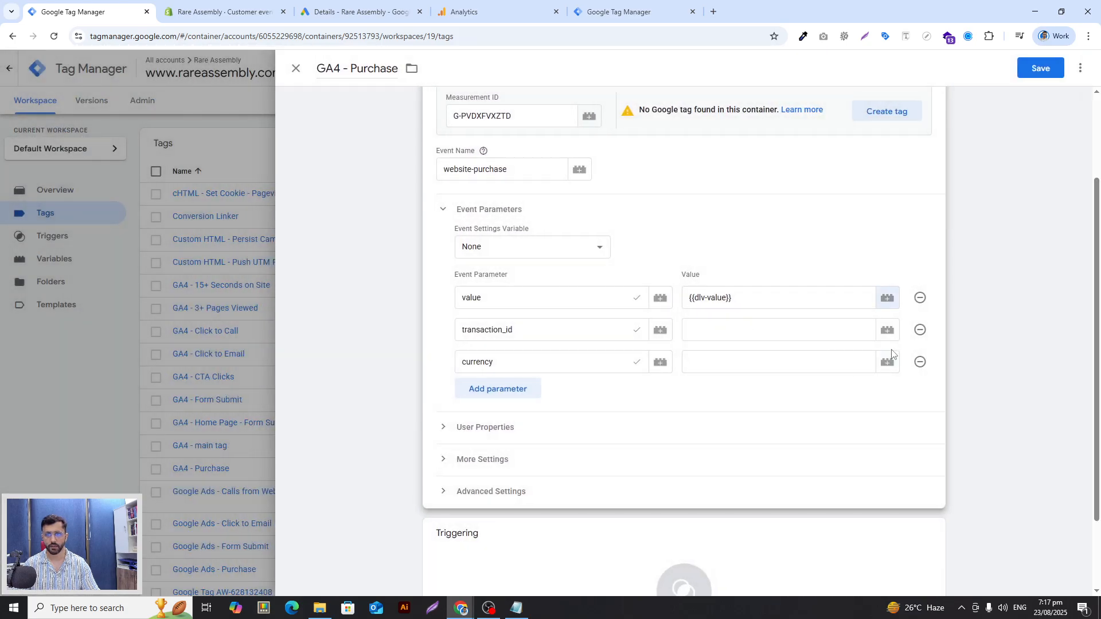
Step: Set the transaction_id parameter to {{dlv-transection/order-id}} and the currency parameter to {{dlv-currency}}
left_click(888, 330)
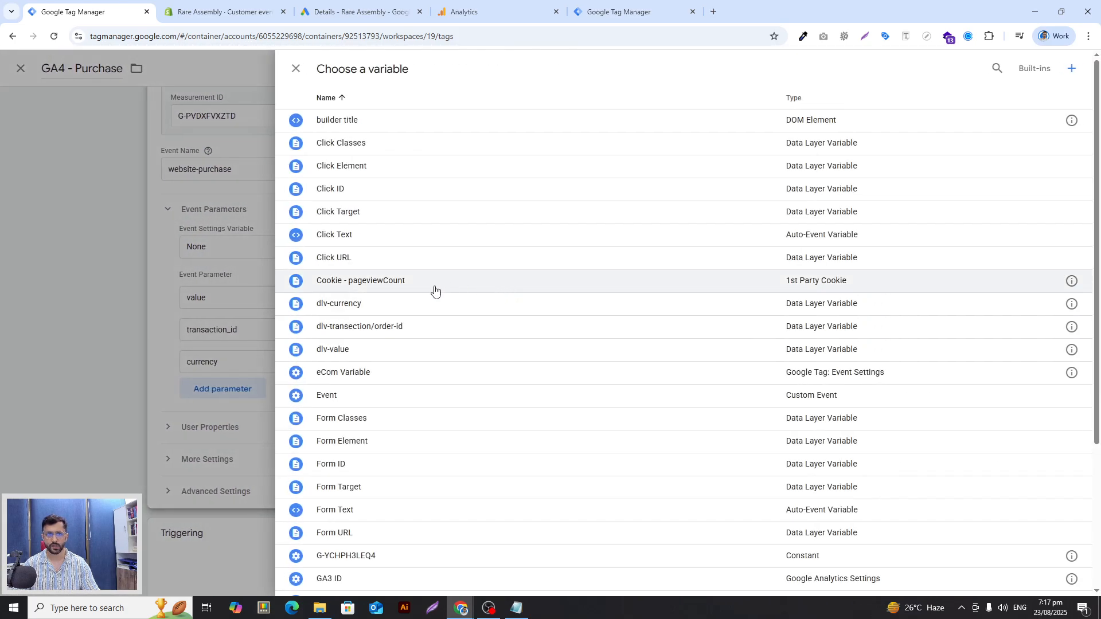
left_click(442, 331)
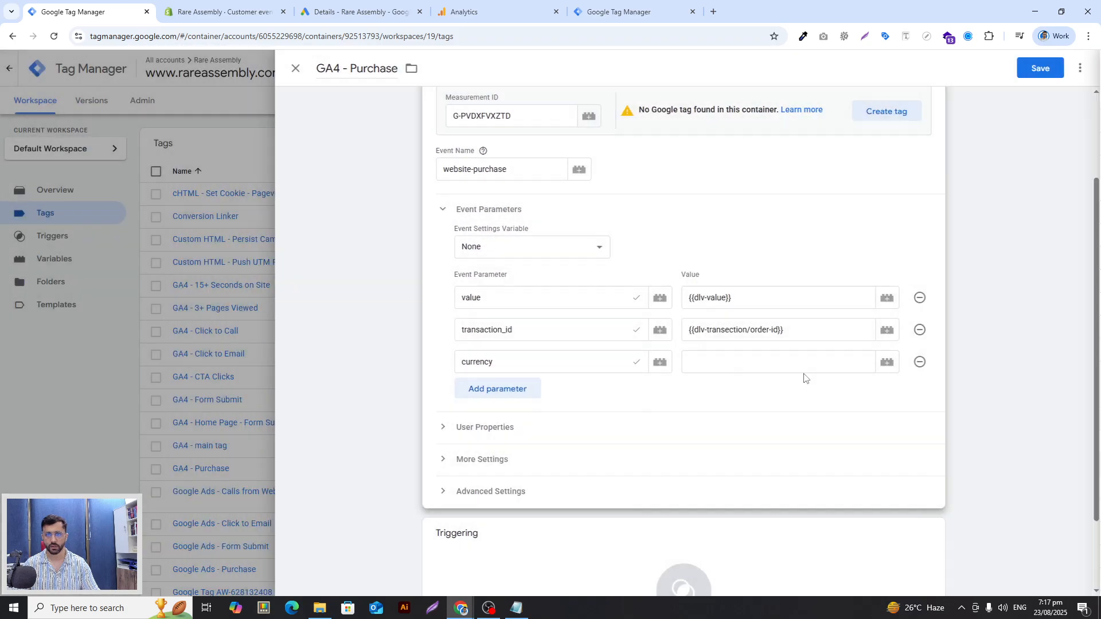
left_click(889, 362)
left_click(413, 312)
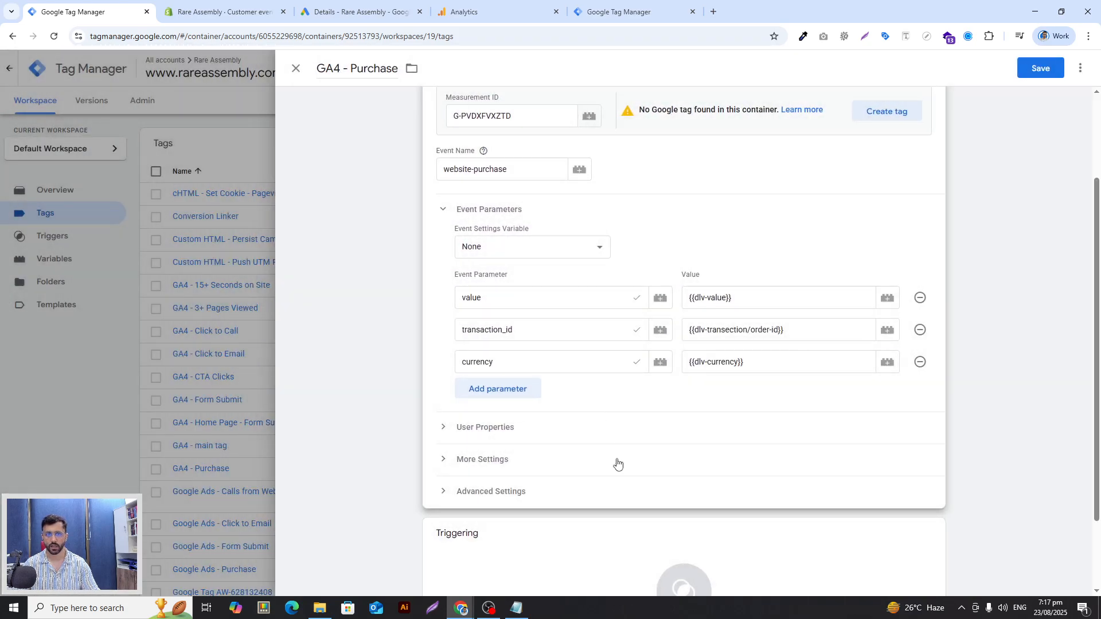
Step: Assign the purchase custom event as the tag's firing trigger and close the tag, discarding its unsaved changes
left_click(611, 472)
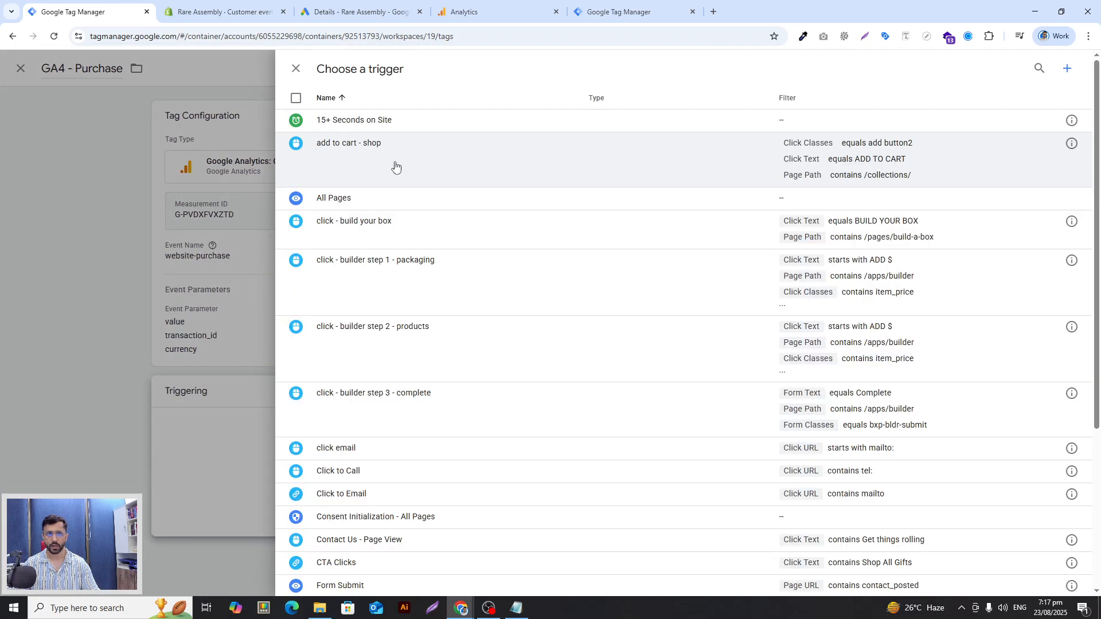
scroll(459, 344, "down", 4)
left_click(401, 437)
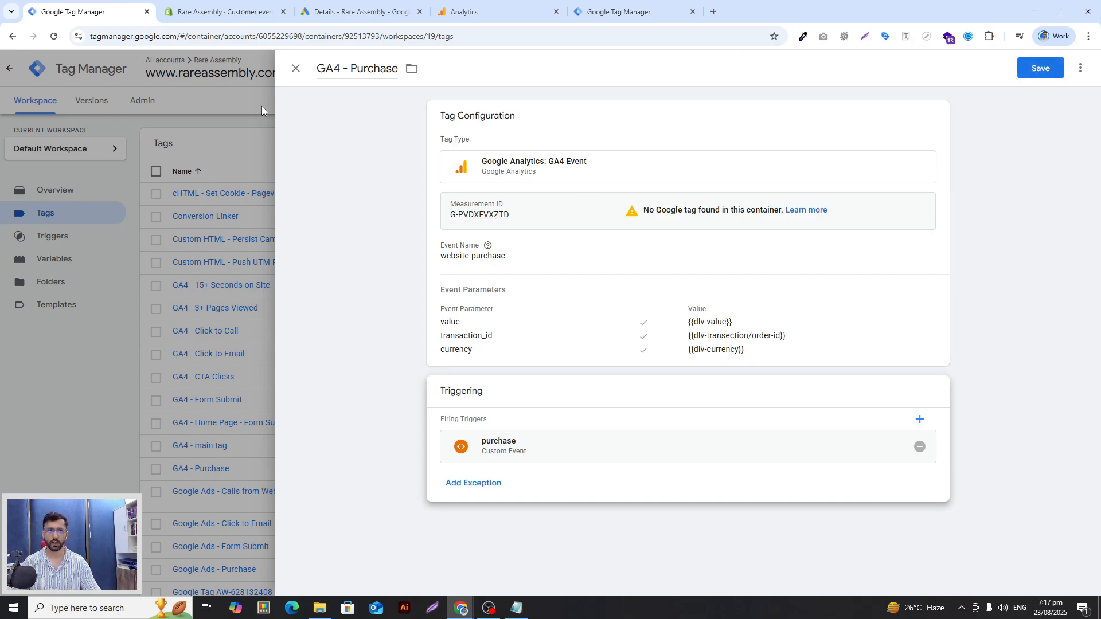
left_click(295, 69)
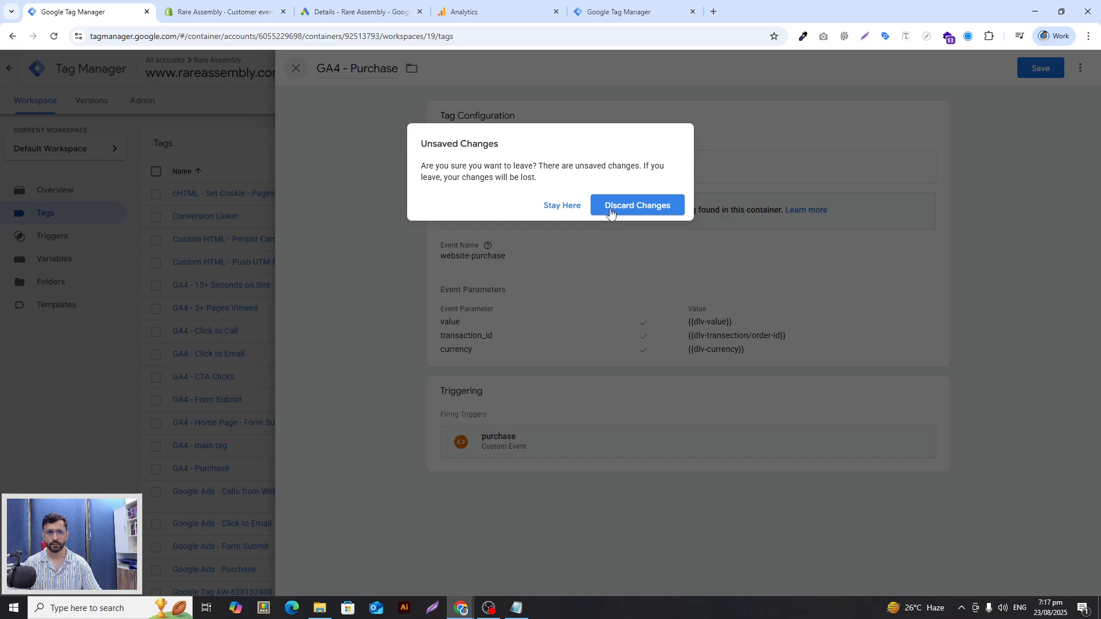
left_click(636, 211)
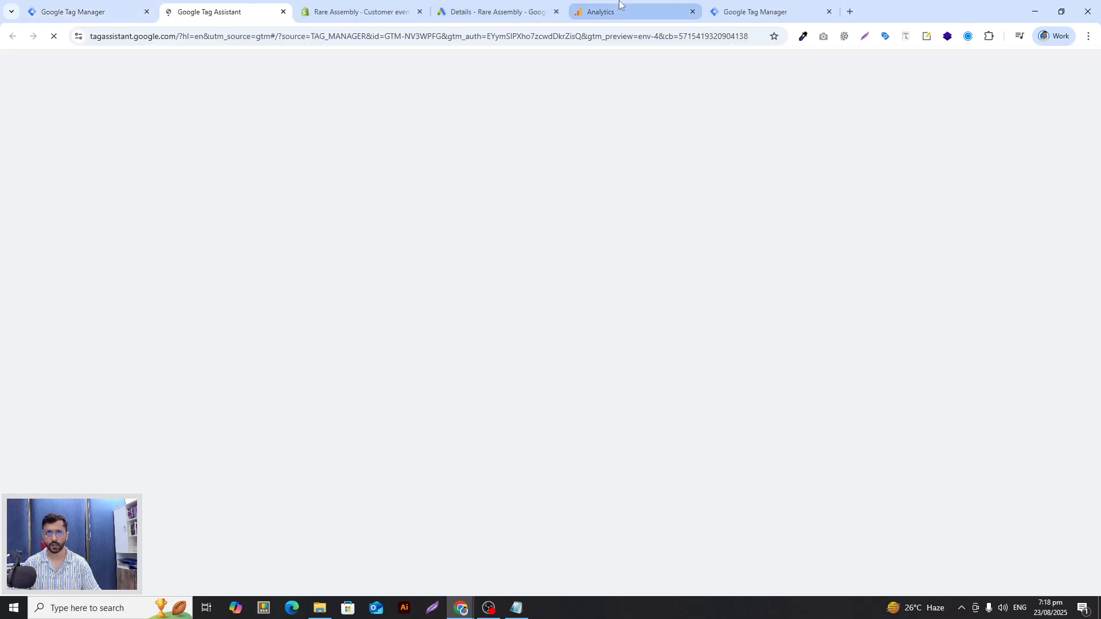
Step: In Analytics, open DebugView for the Rank & Scale property and move its browser tab to the front of the tab row
left_click(618, 12)
left_click(244, 68)
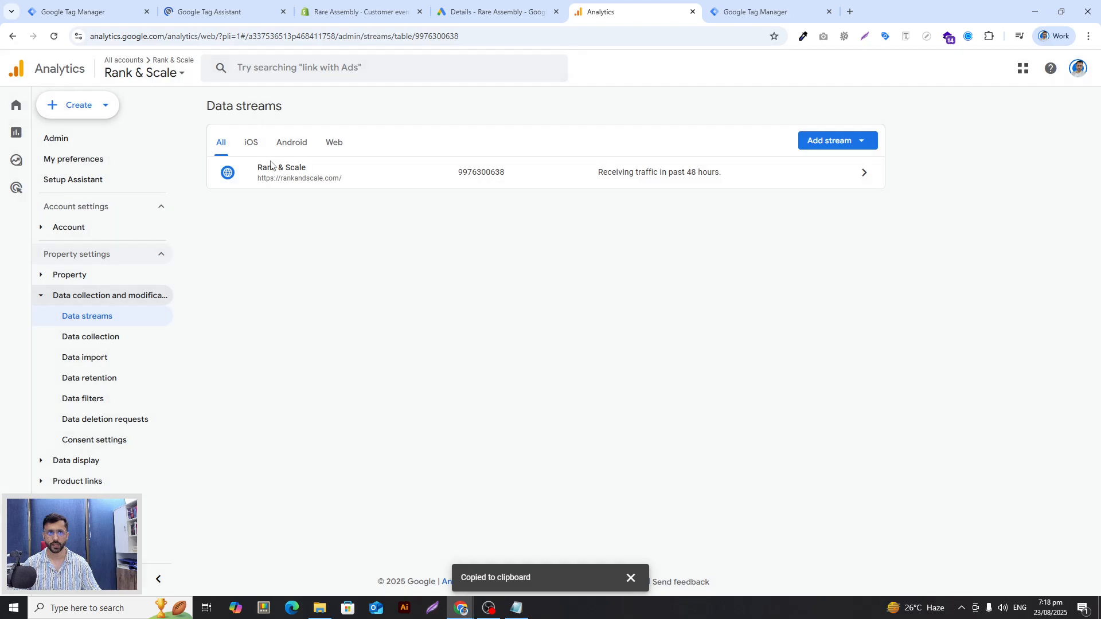
left_click(16, 573)
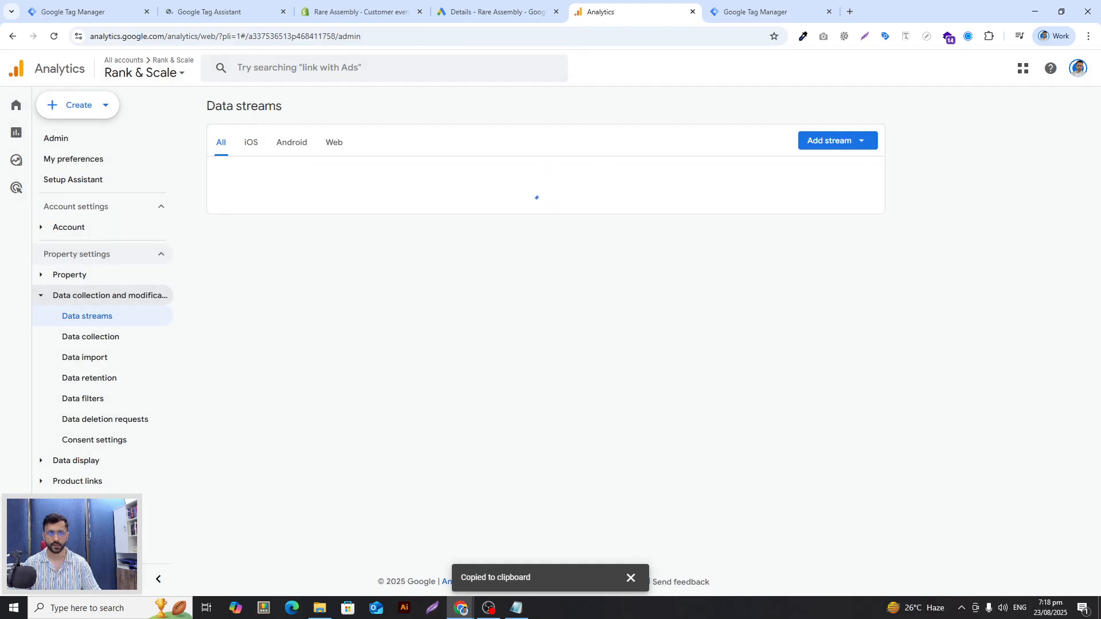
scroll(287, 472, "down", 5)
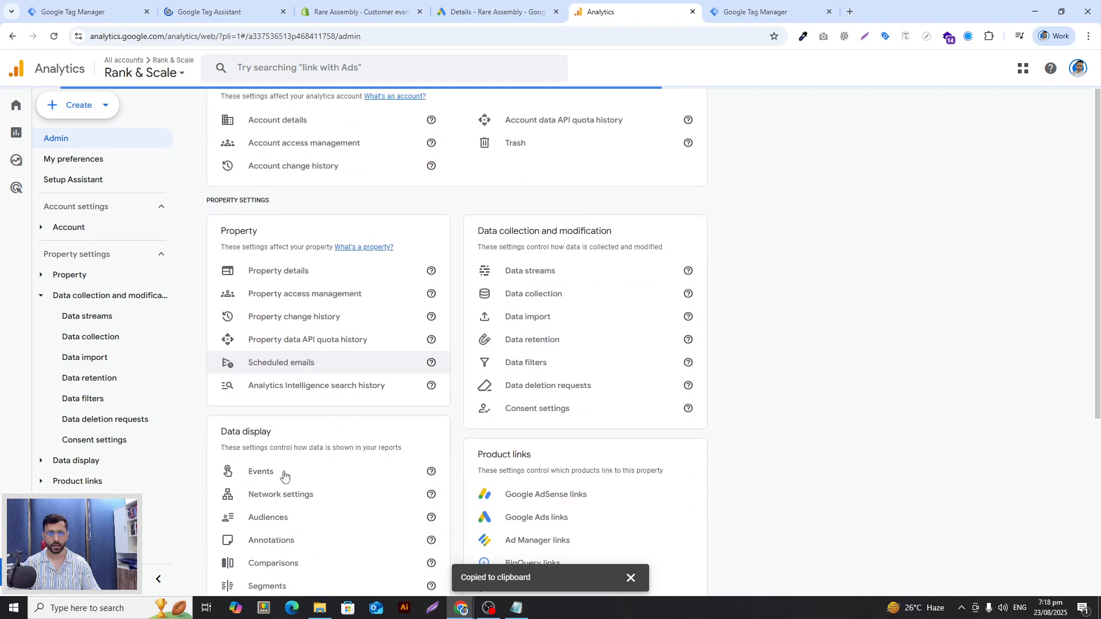
left_click(288, 513)
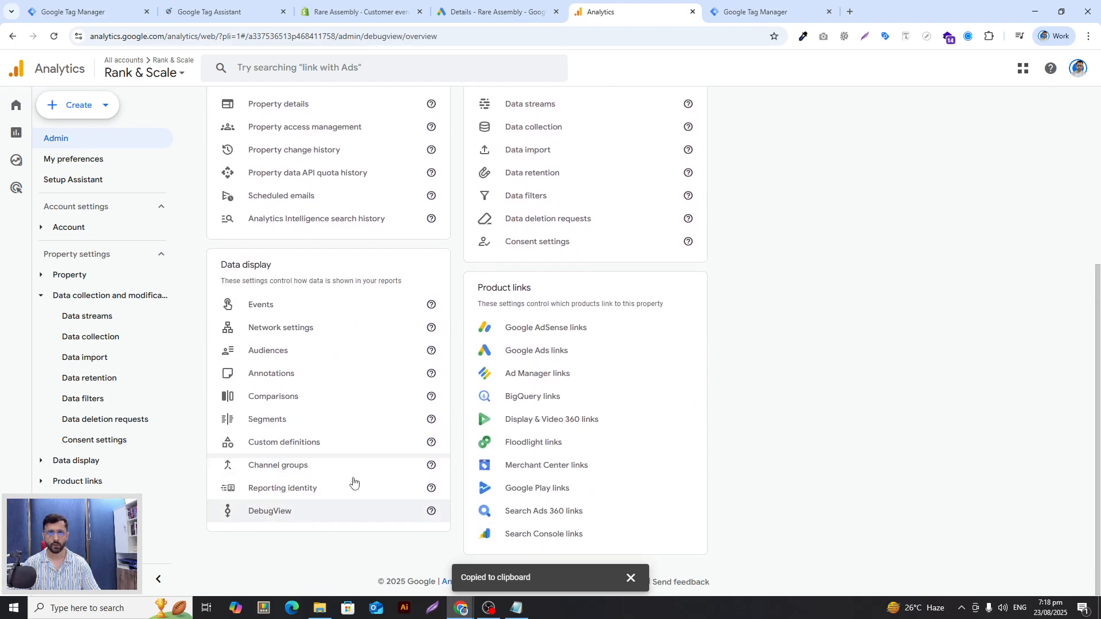
left_click_drag(625, 2, 142, 2)
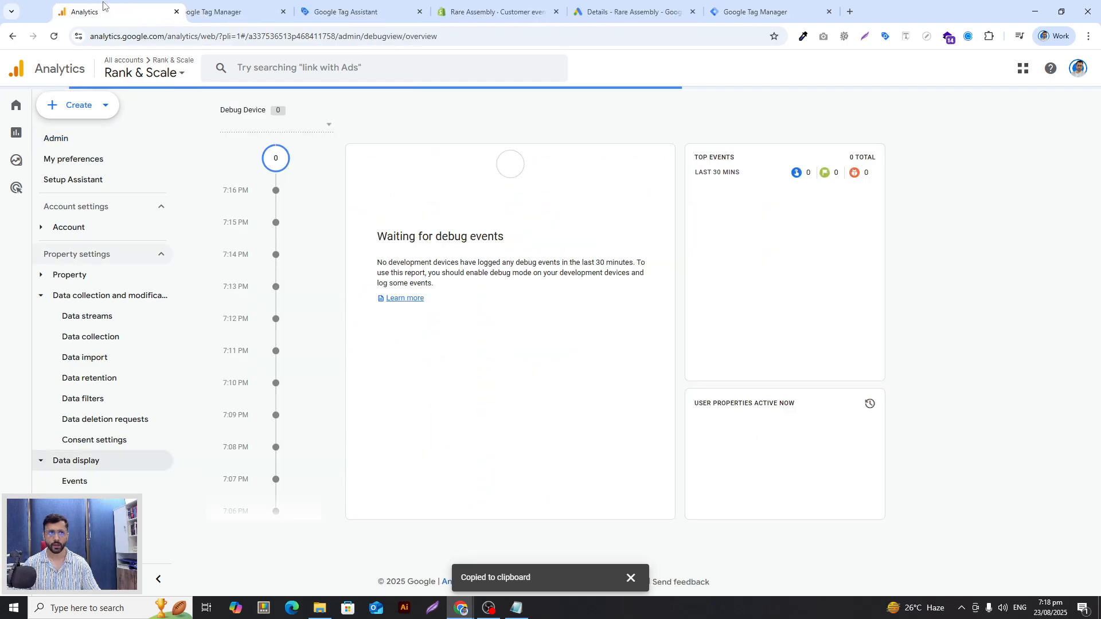
left_click(355, 12)
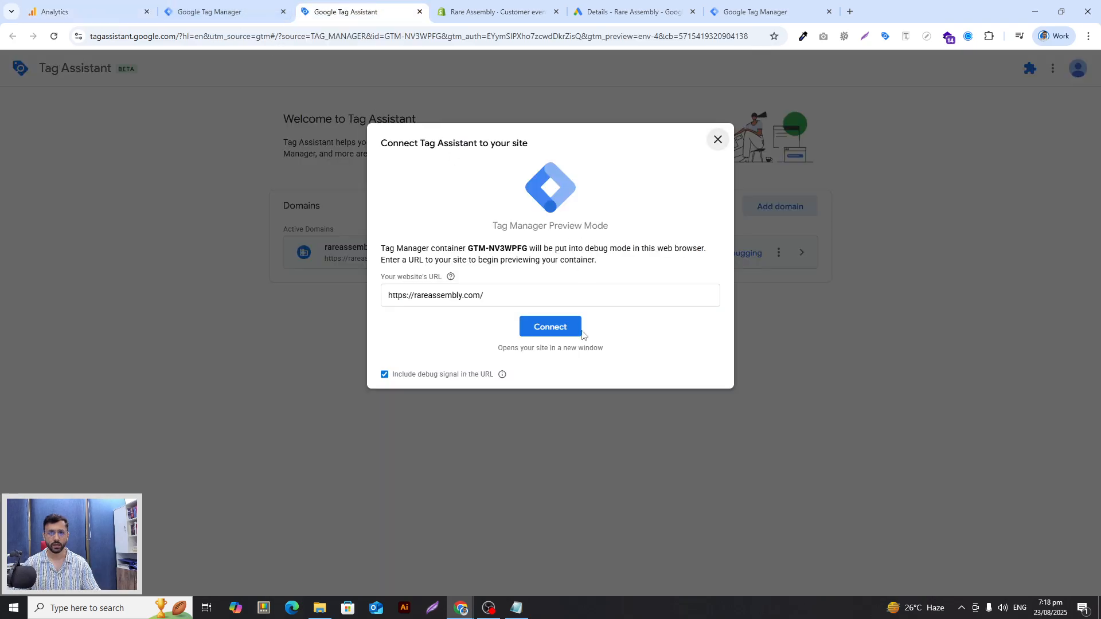
left_click(522, 295)
left_click_drag(521, 296, 389, 296)
left_click(364, 300)
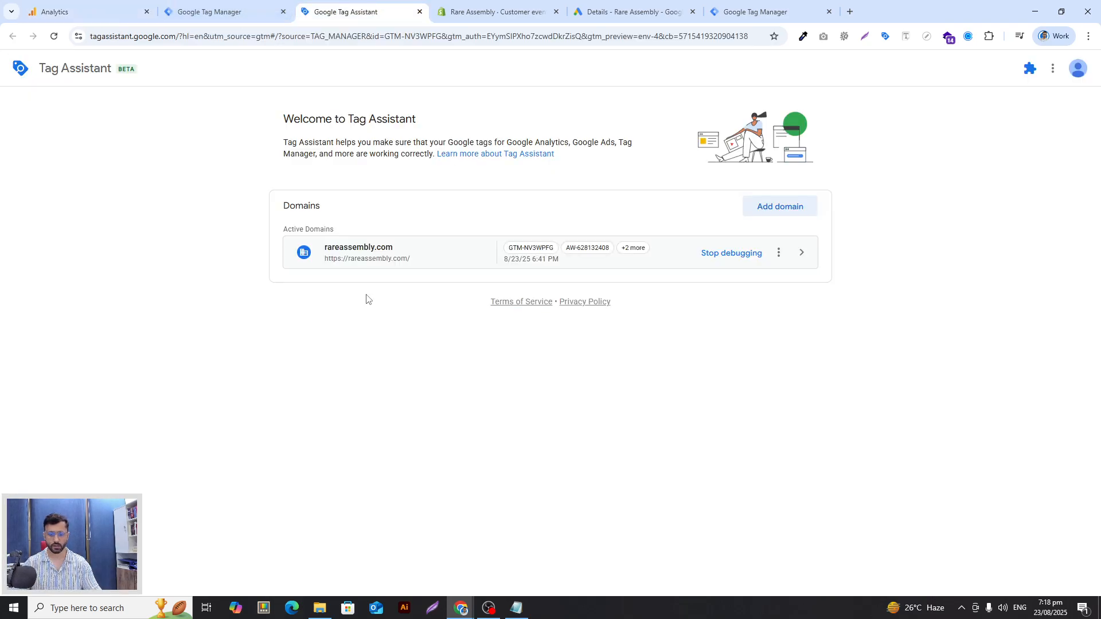
left_click(248, 3)
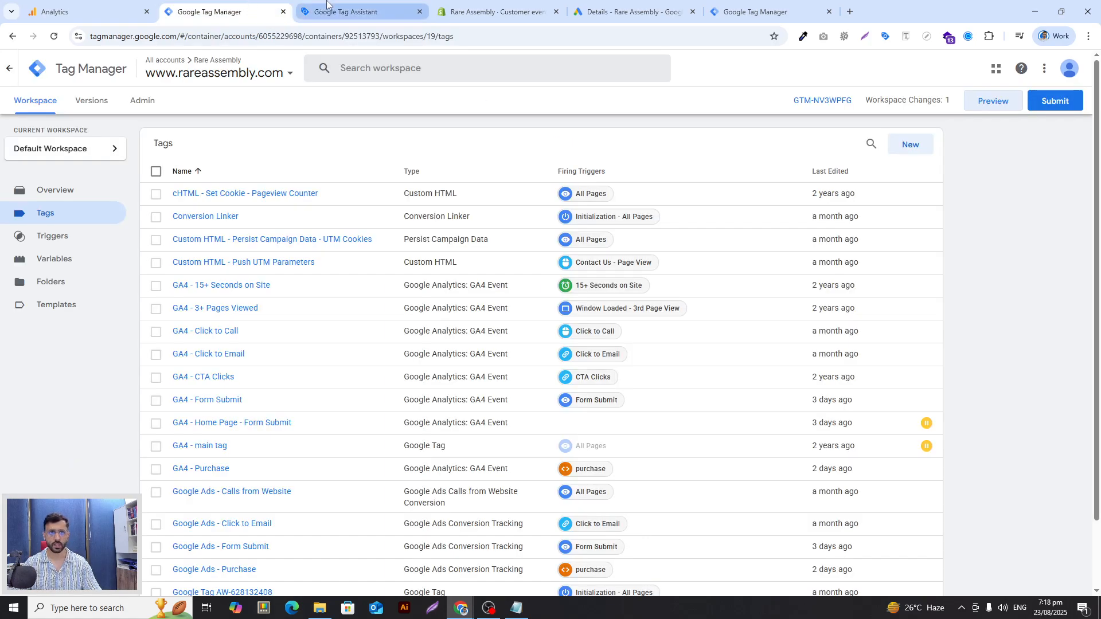
left_click(366, 18)
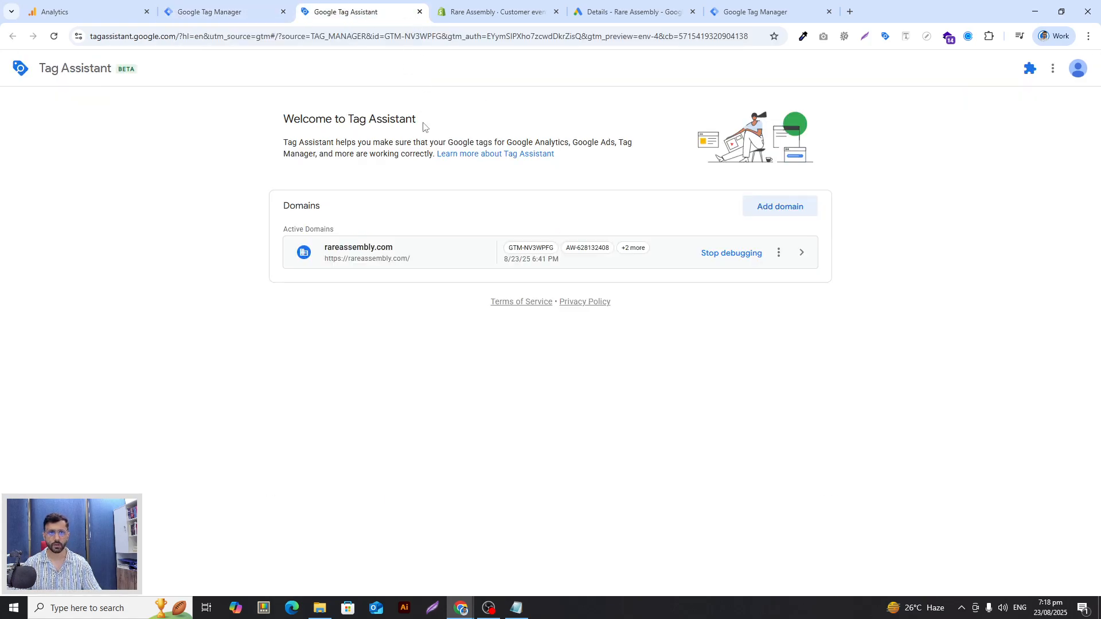
left_click(420, 12)
left_click(253, 9)
left_click(34, 7)
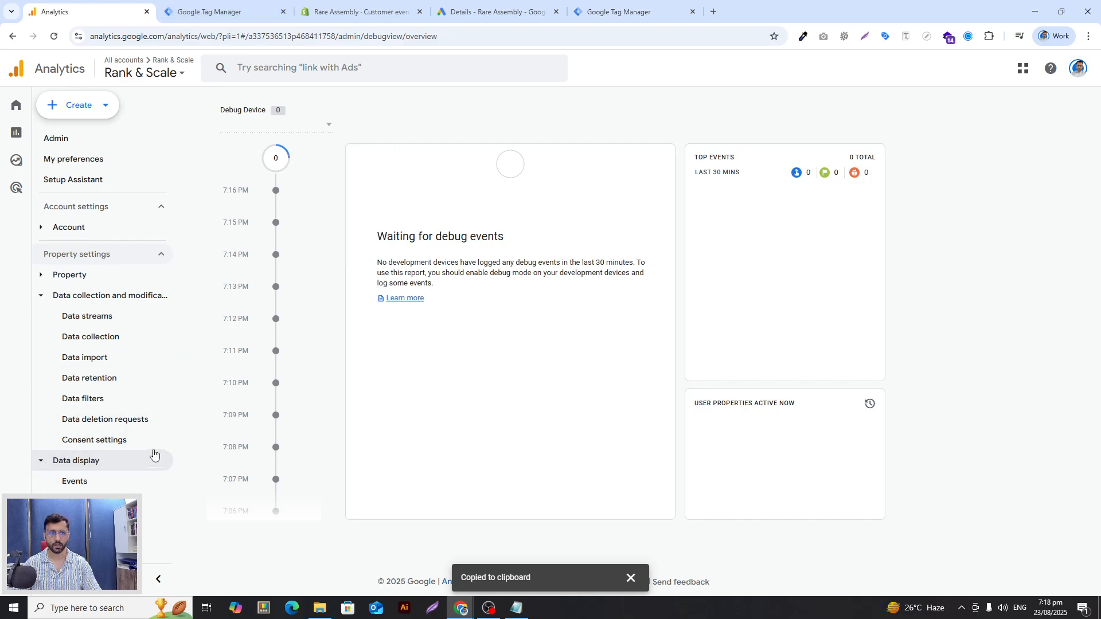
left_click(246, 3)
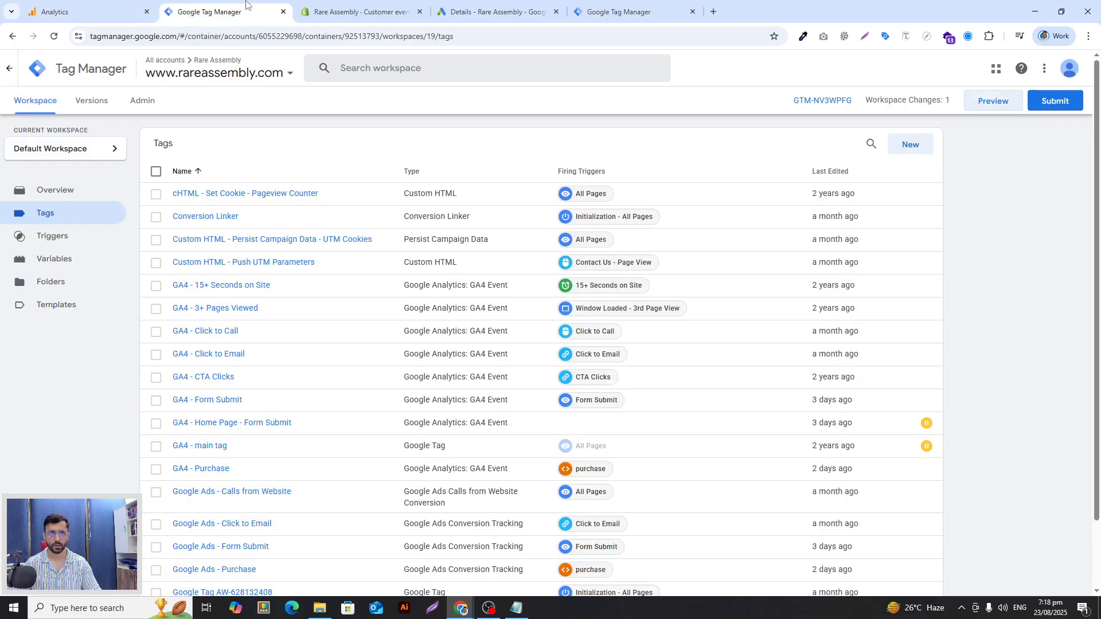
left_click(991, 102)
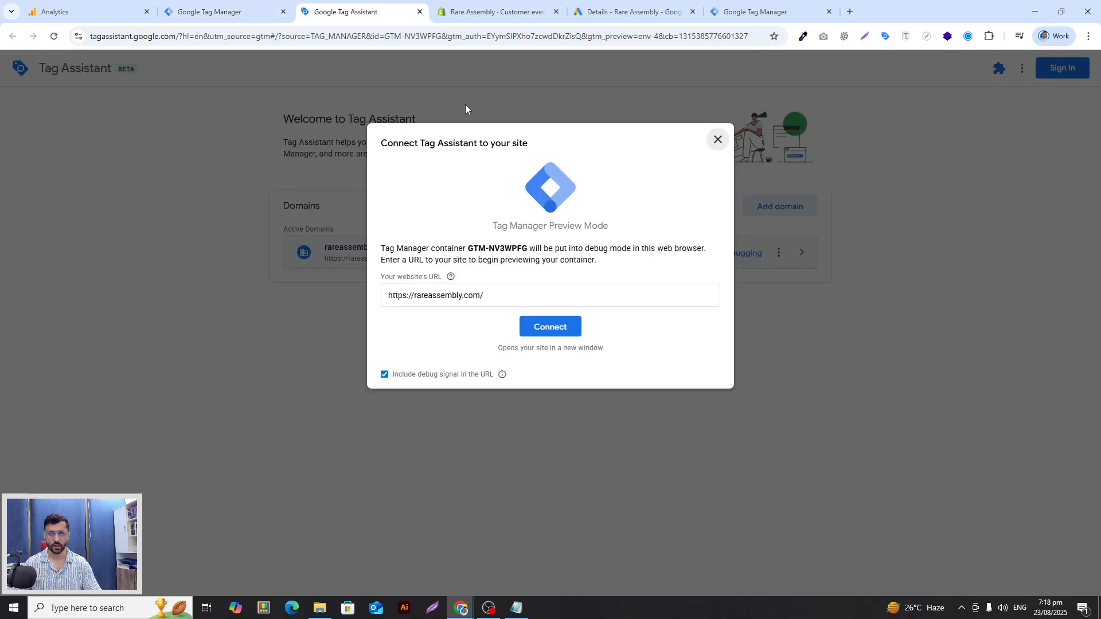
left_click(517, 300)
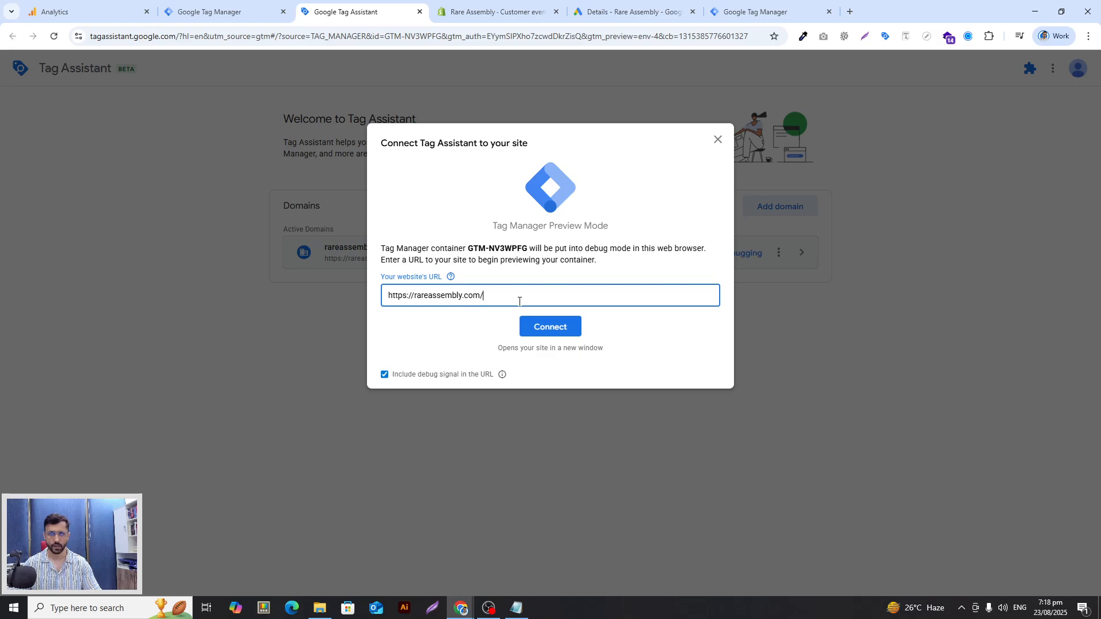
key("ctrl+shift+Left")
key("ctrl+shift+Left")
key("ctrl+shift+Left")
key("ctrl+shift+Left")
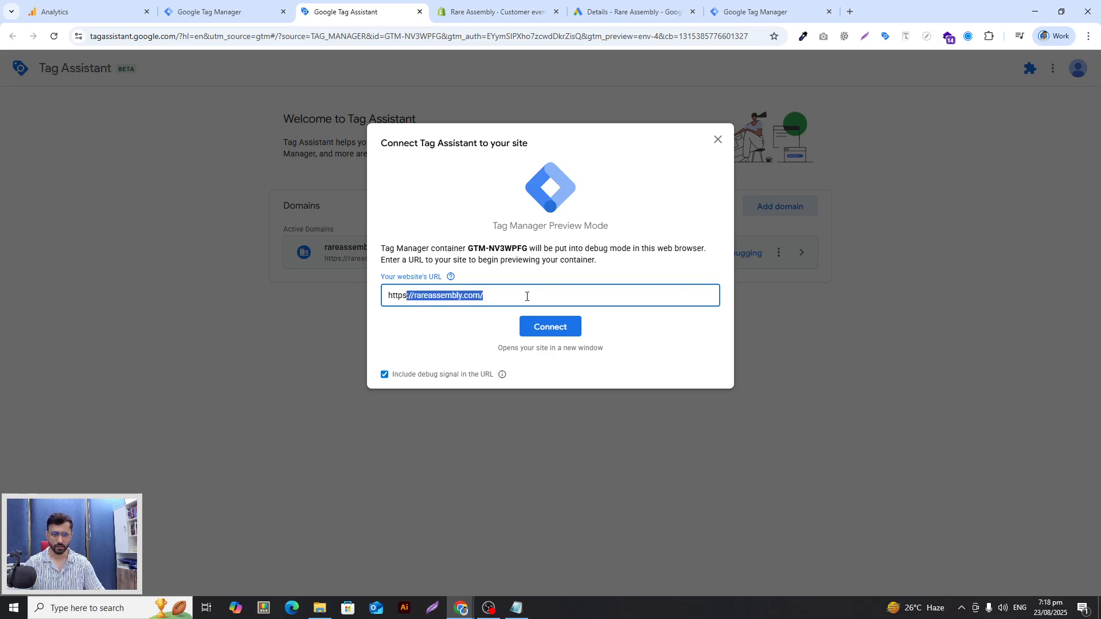
key("BackSpace")
key("Down")
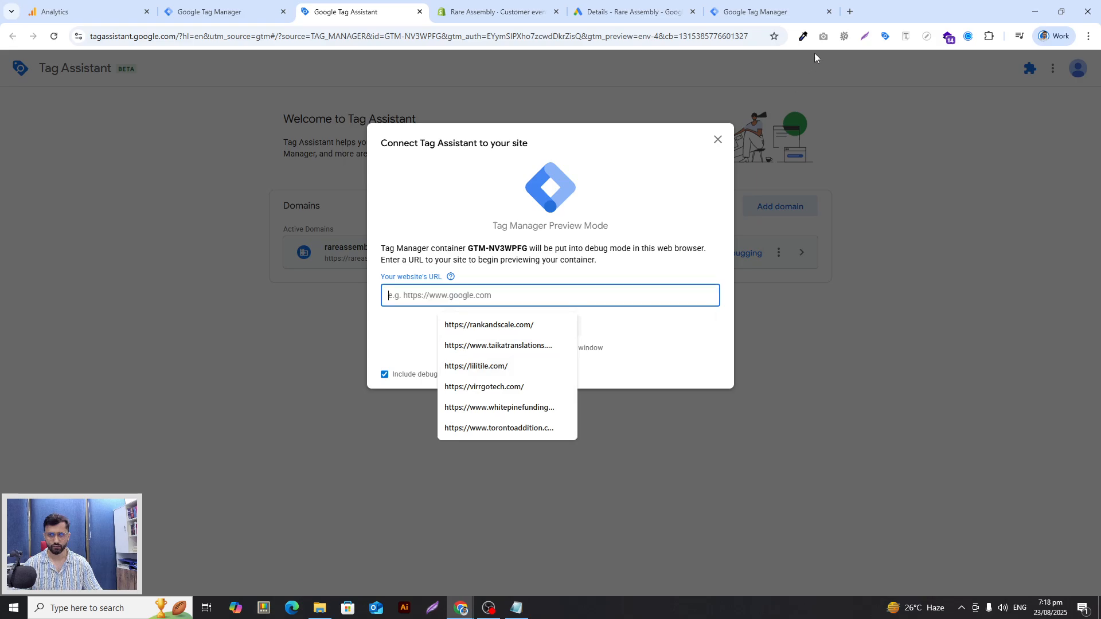
left_click(854, 16)
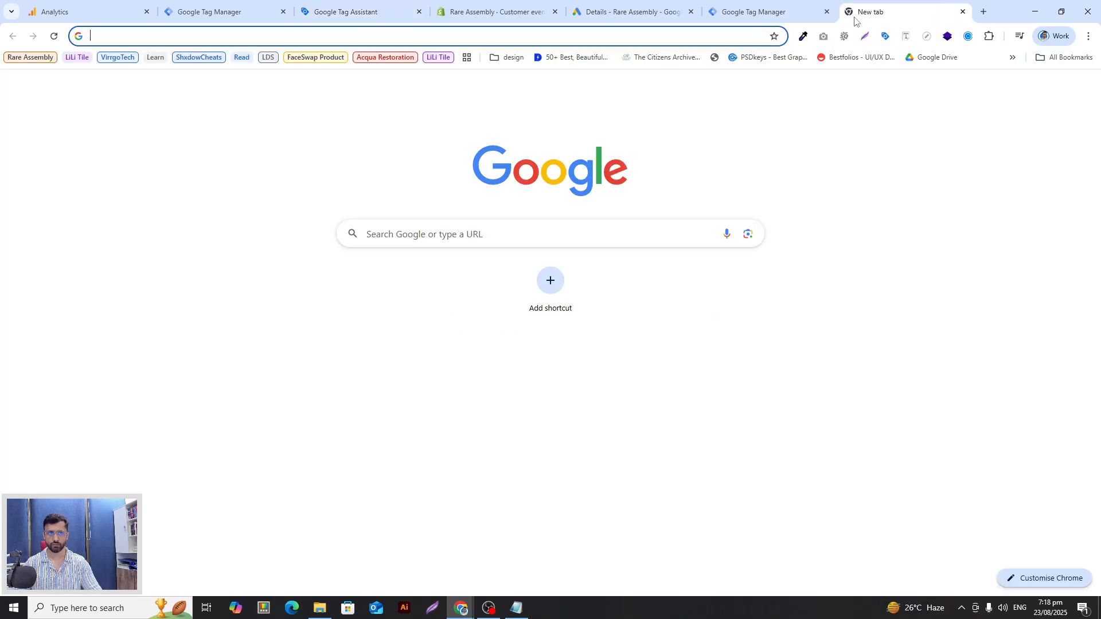
type("ra")
key("BackSpace")
key("BackSpace")
key("BackSpace")
type("rar")
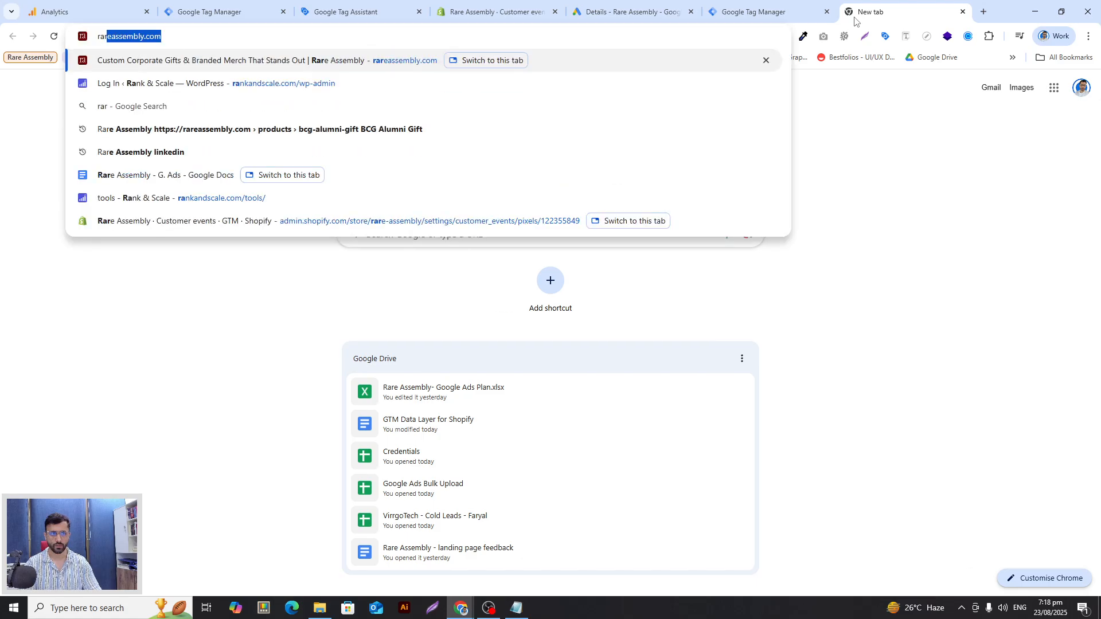
type("eassembly.com/pr")
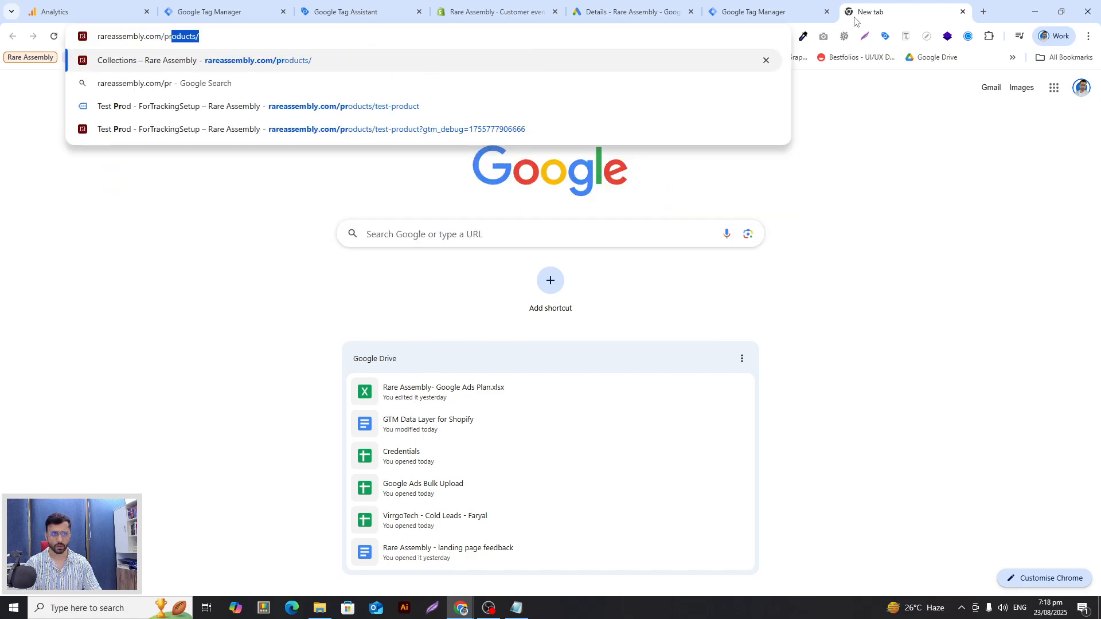
type("oducts/")
key("Down")
key("Down")
key("ctrl+a")
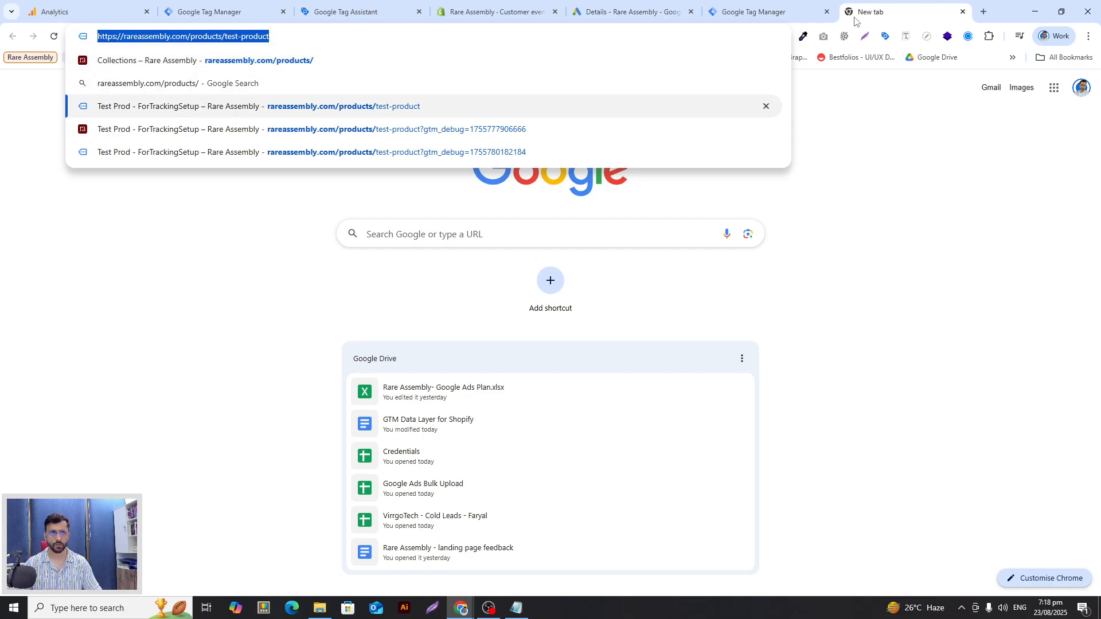
left_click(254, 4)
left_click(327, 8)
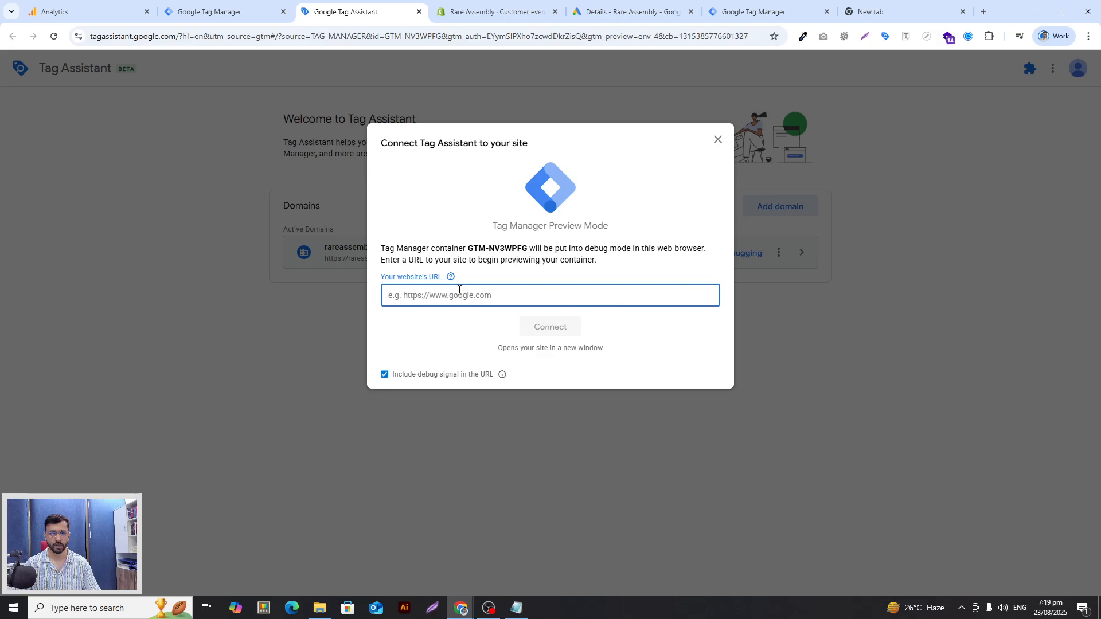
key("ctrl+v")
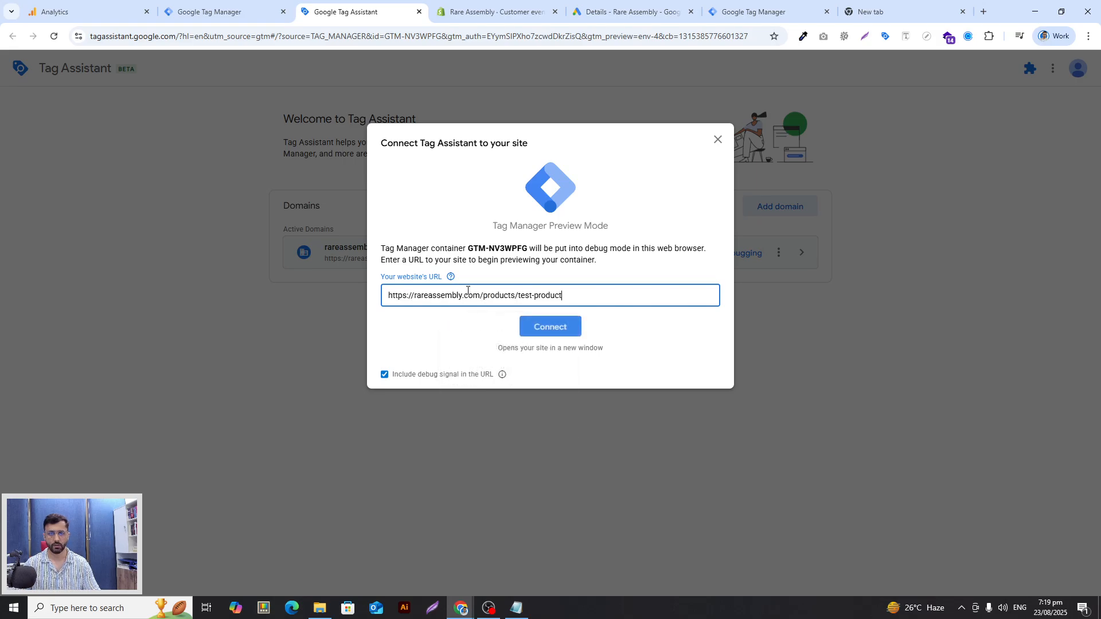
Step: Connect Tag Assistant to the test product page and continue to the debug summary for container GTM-NV3WPFG
left_click(552, 326)
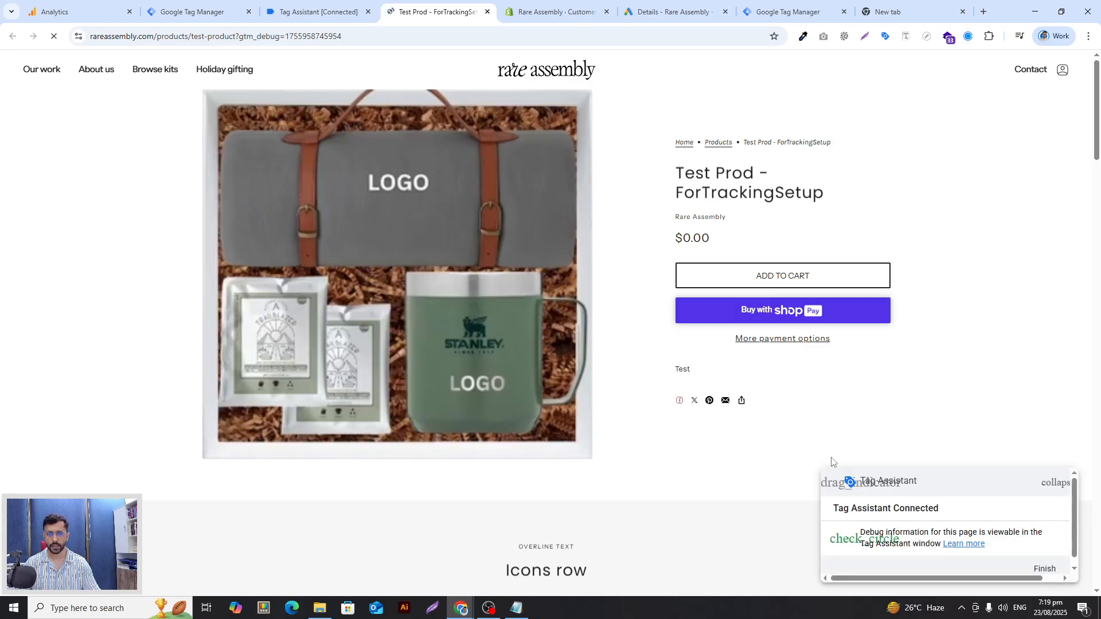
left_click_drag(949, 485, 164, 491)
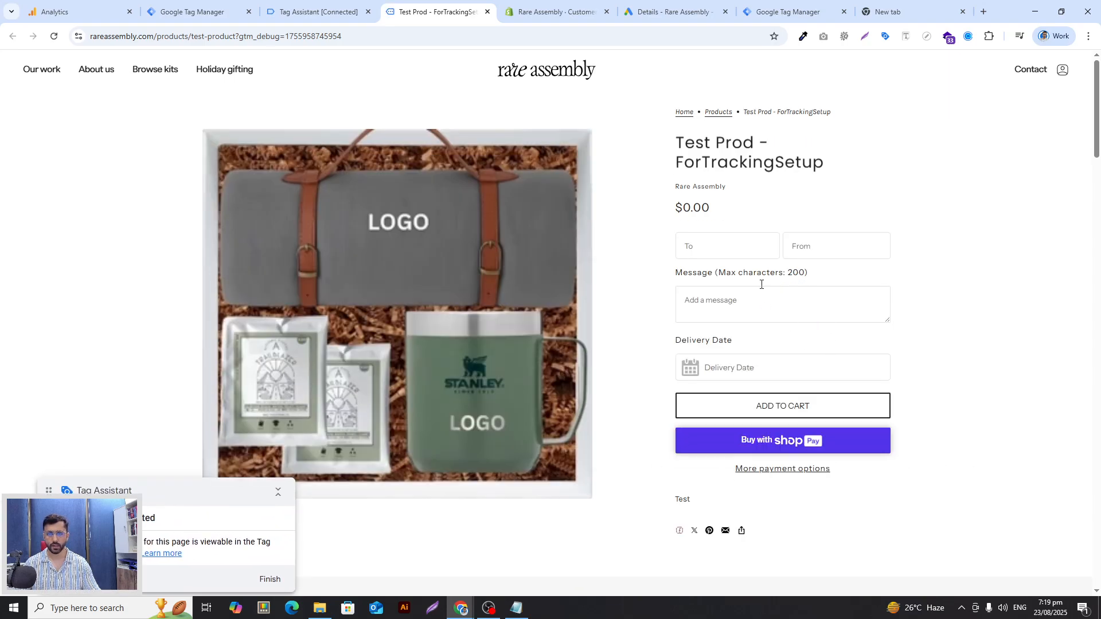
left_click(195, 12)
left_click(303, 11)
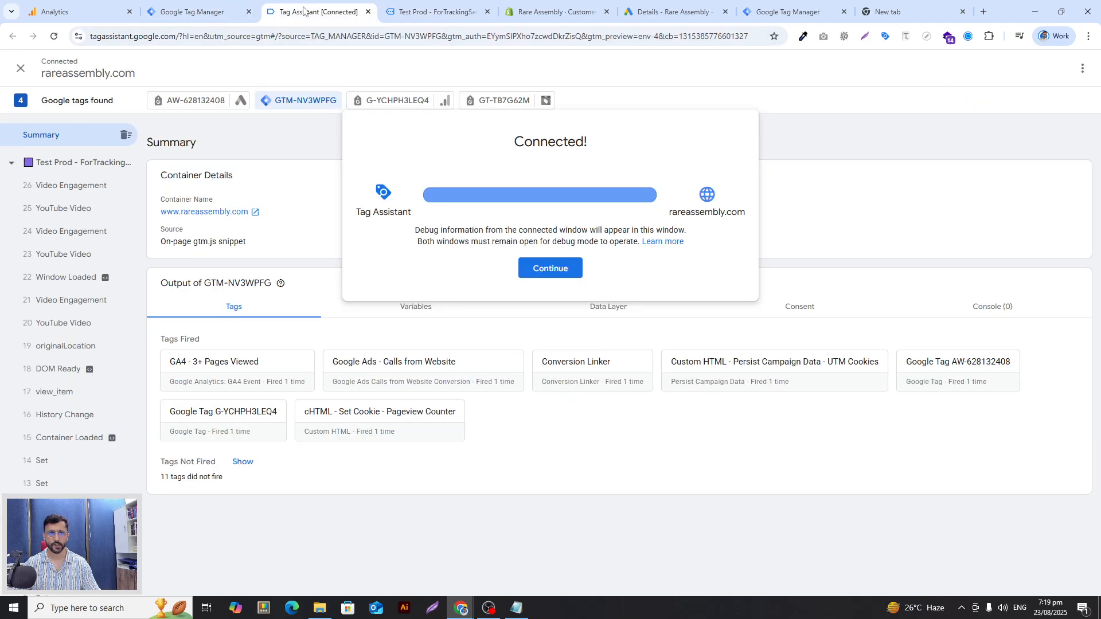
left_click(542, 270)
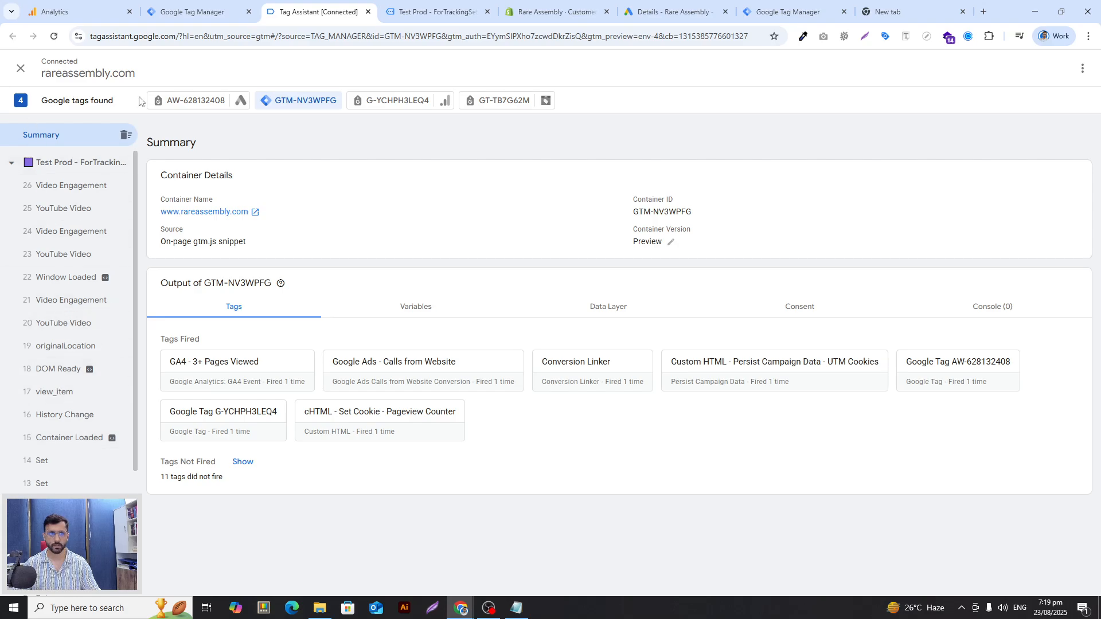
Step: Switch to Analytics and reload the Rank & Scale DebugView
left_click(76, 7)
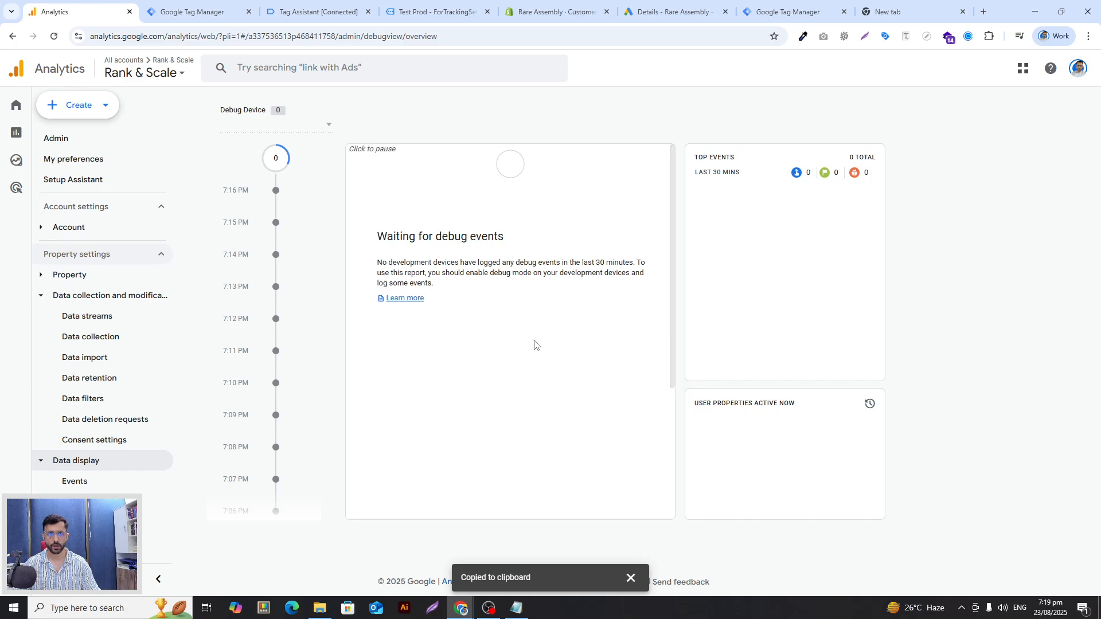
left_click(258, 31)
key("Return")
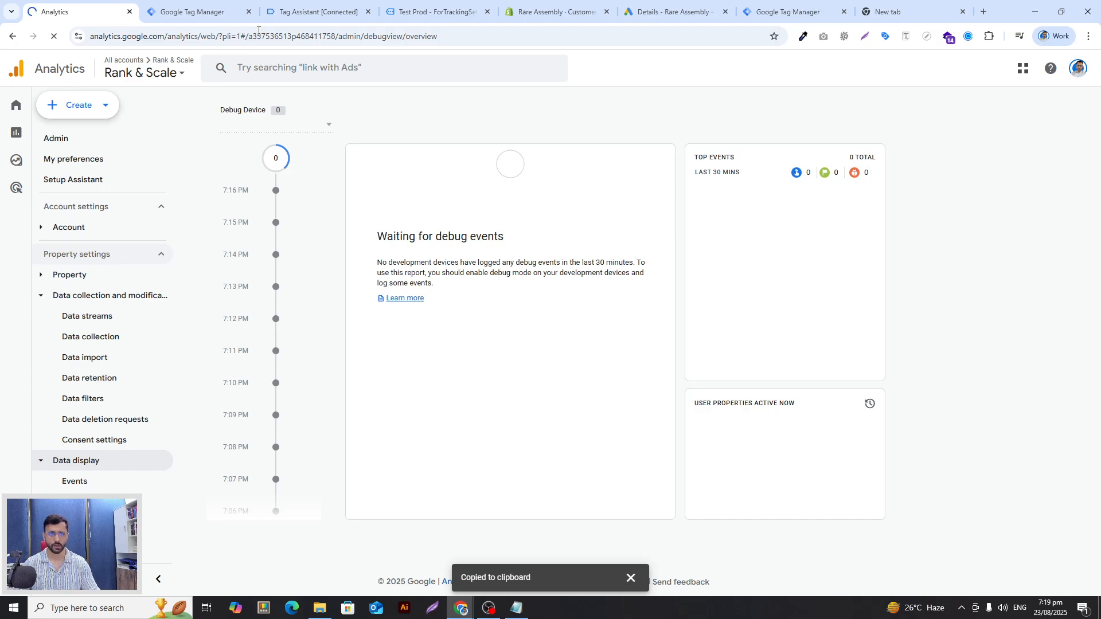
left_click(318, 12)
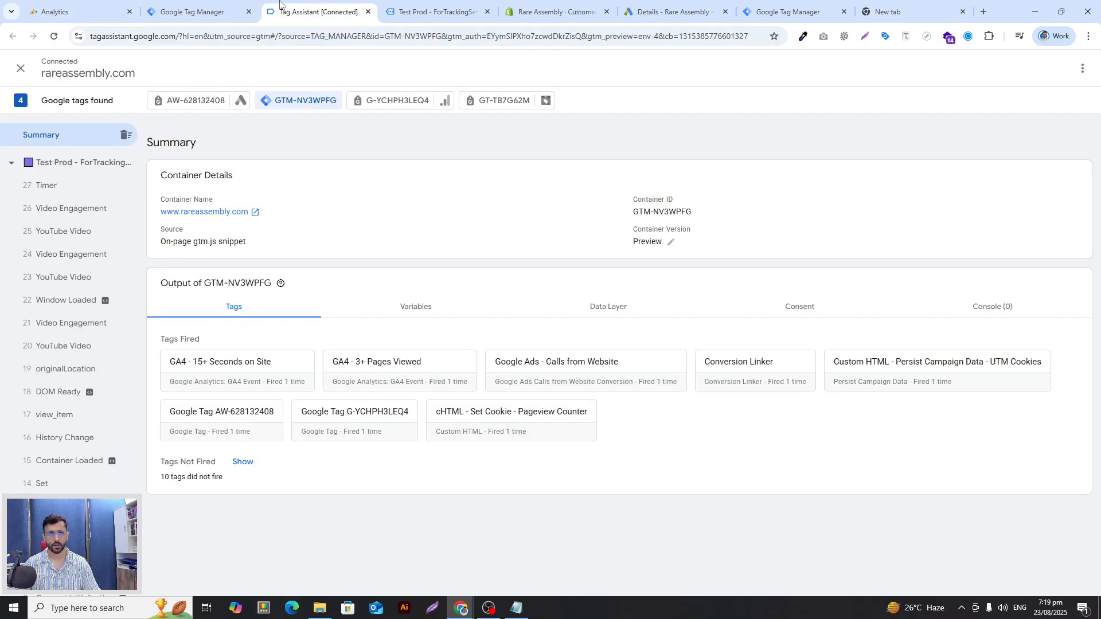
left_click(436, 11)
scroll(495, 219, "down", 6)
scroll(649, 304, "up", 6)
left_click(61, 10)
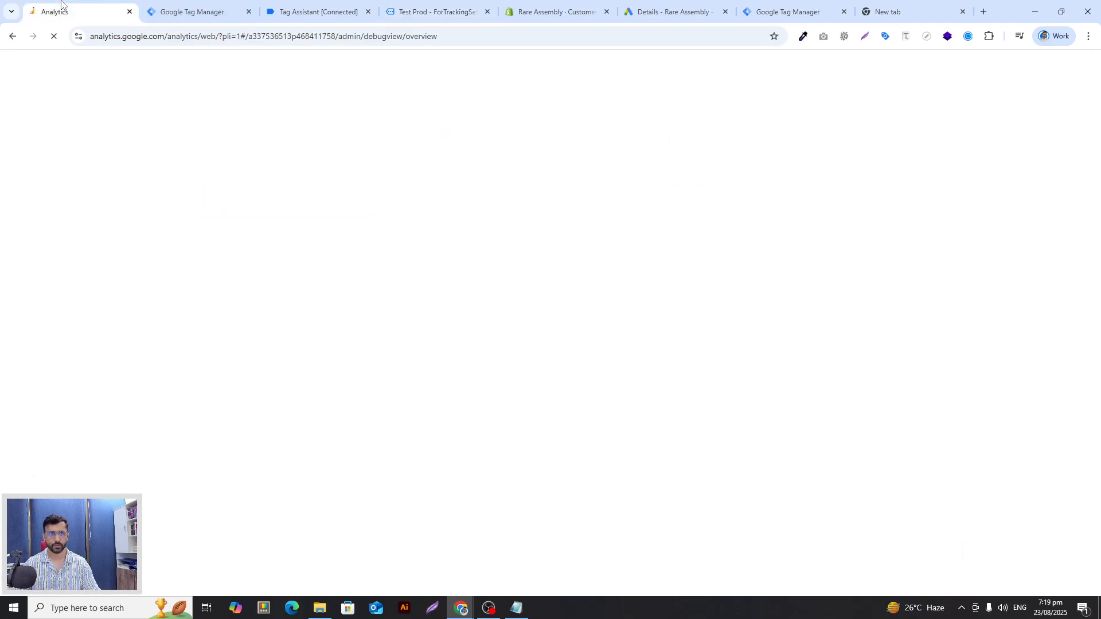
left_click(333, 36)
left_click(423, 5)
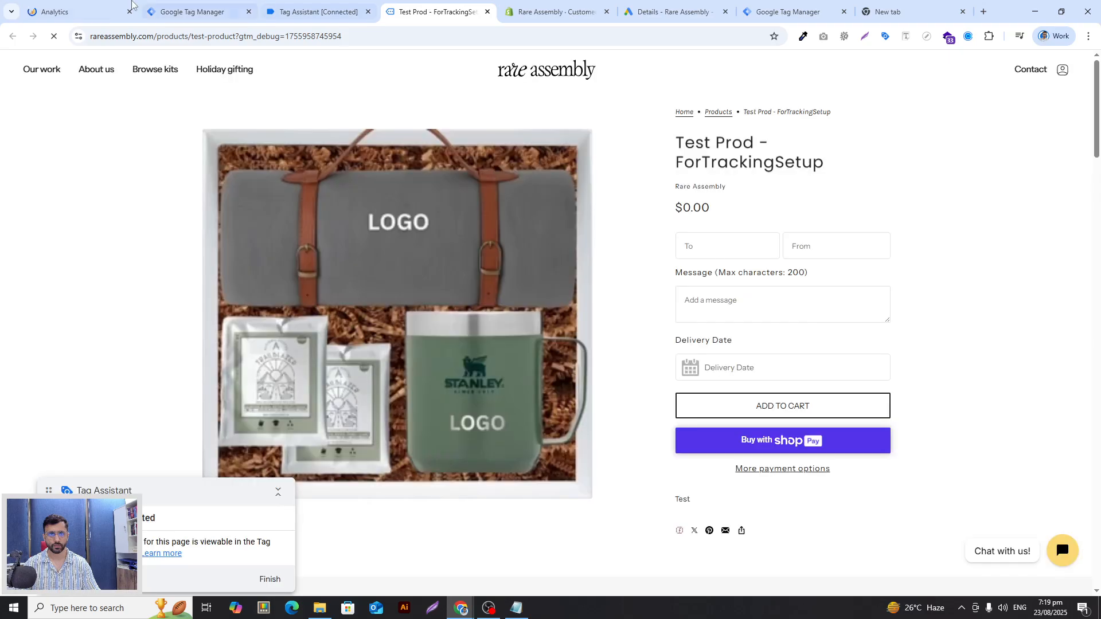
left_click(130, 17)
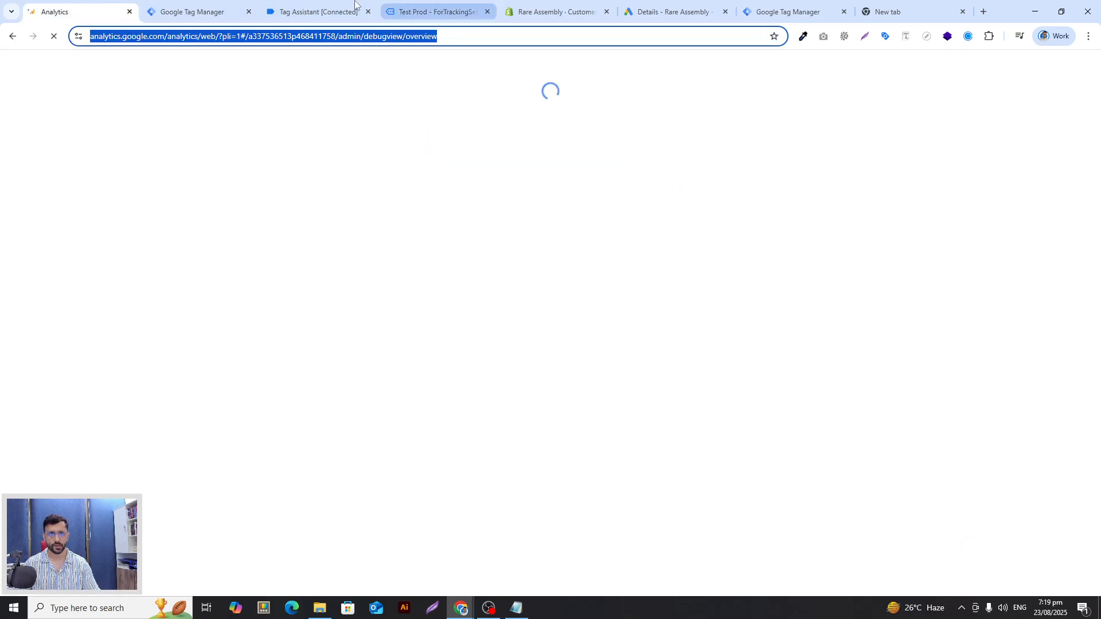
left_click(355, 4)
Step: On the test product page, enter Test in the To and From fields, then add the product to the cart and check out
left_click(467, 5)
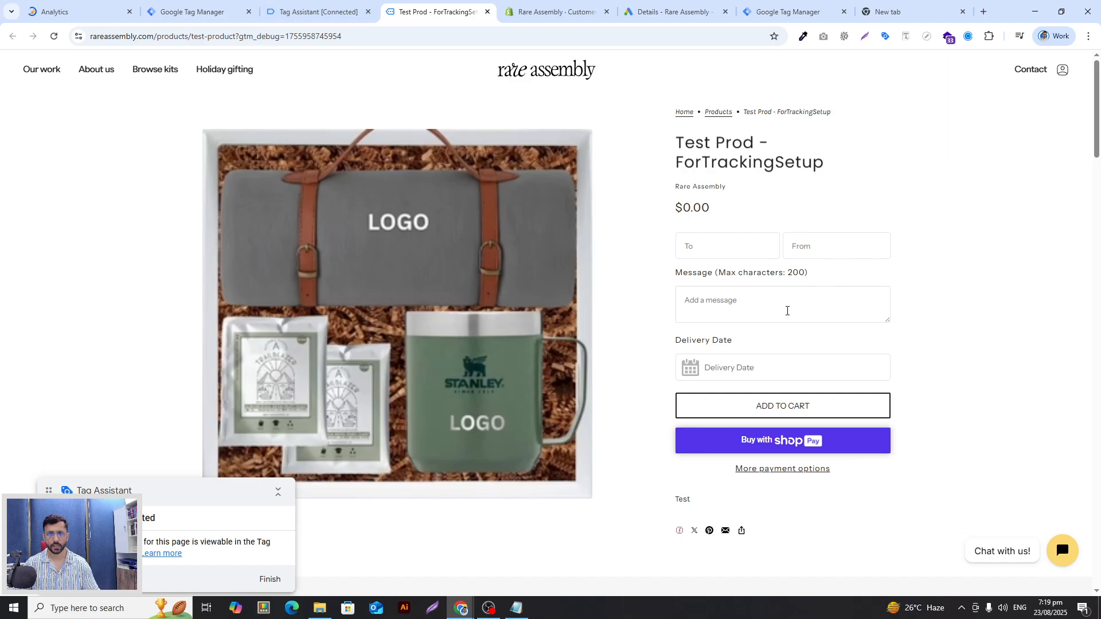
left_click(838, 245)
left_click(724, 251)
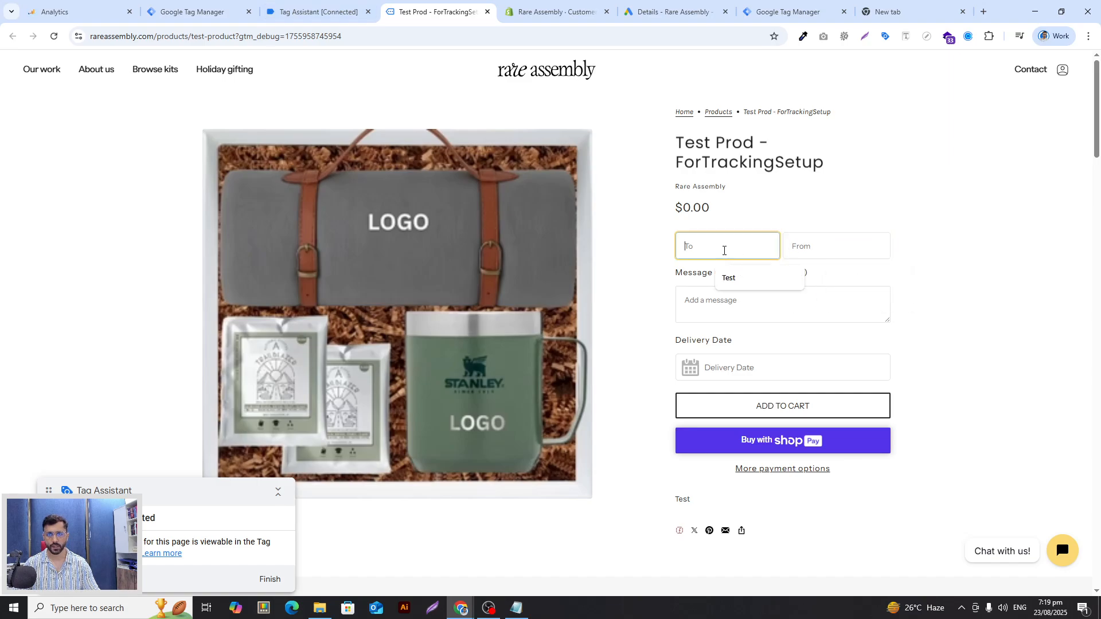
left_click(843, 246)
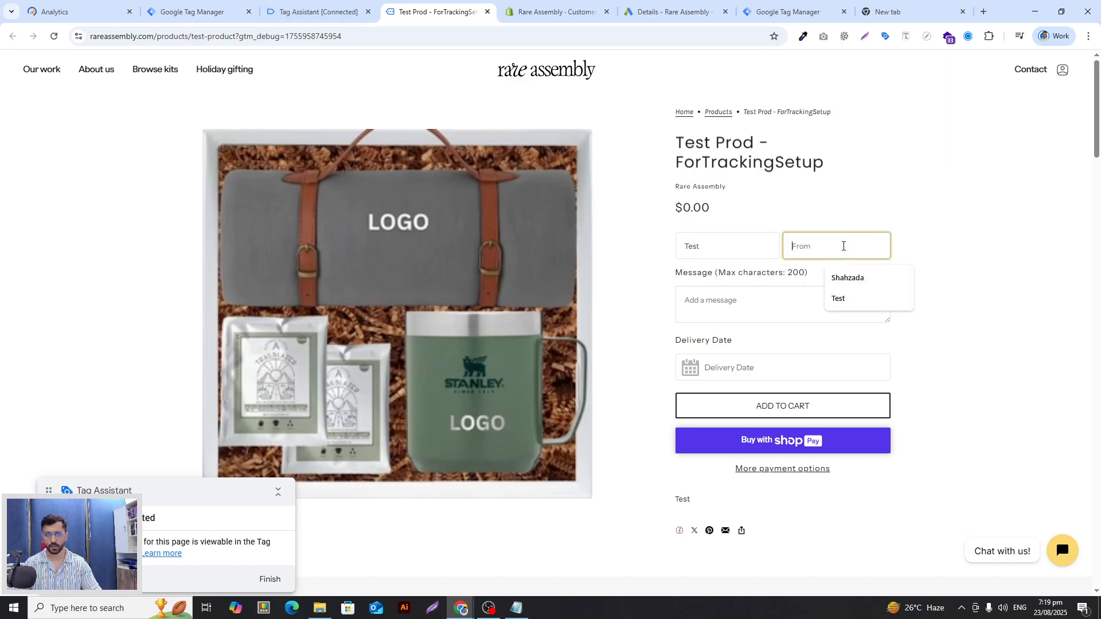
type("Te")
type("s")
key("BackSpace")
type("est")
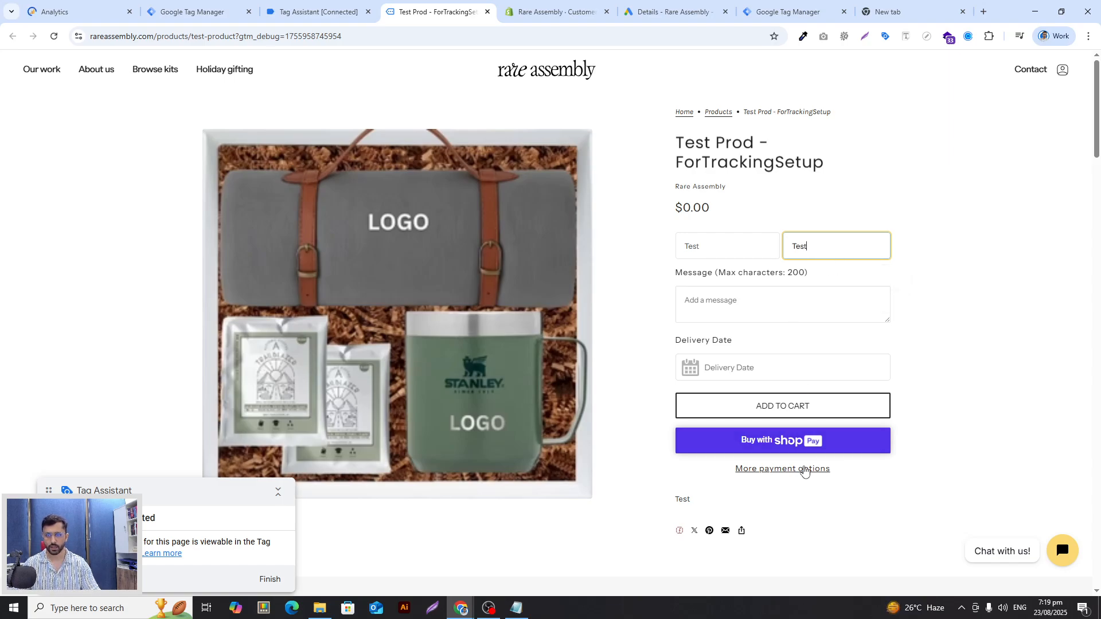
left_click(796, 417)
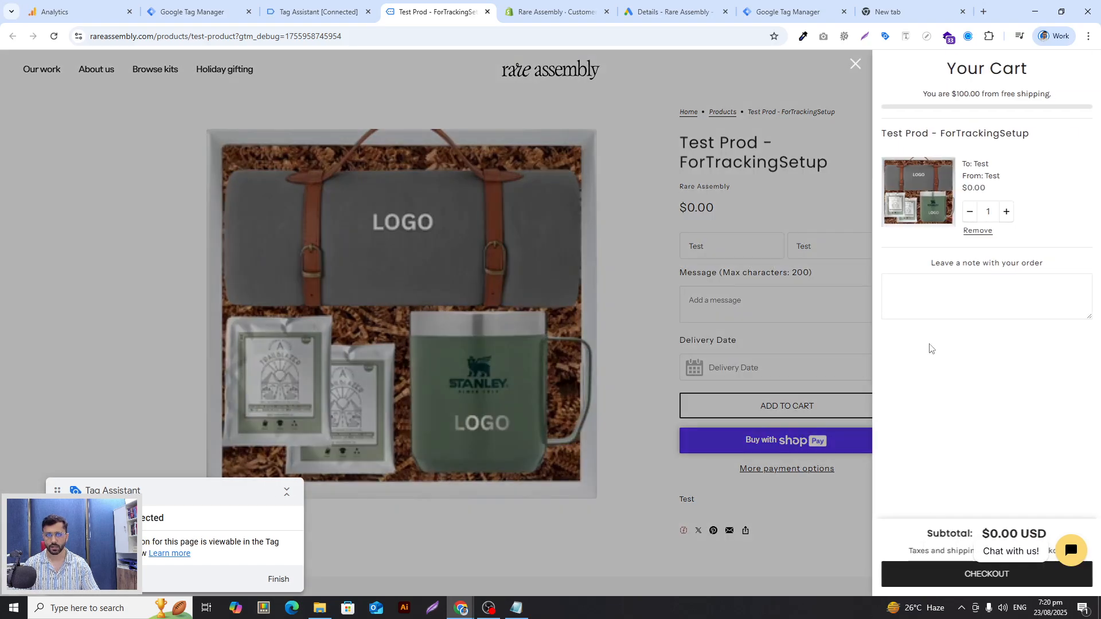
left_click(977, 581)
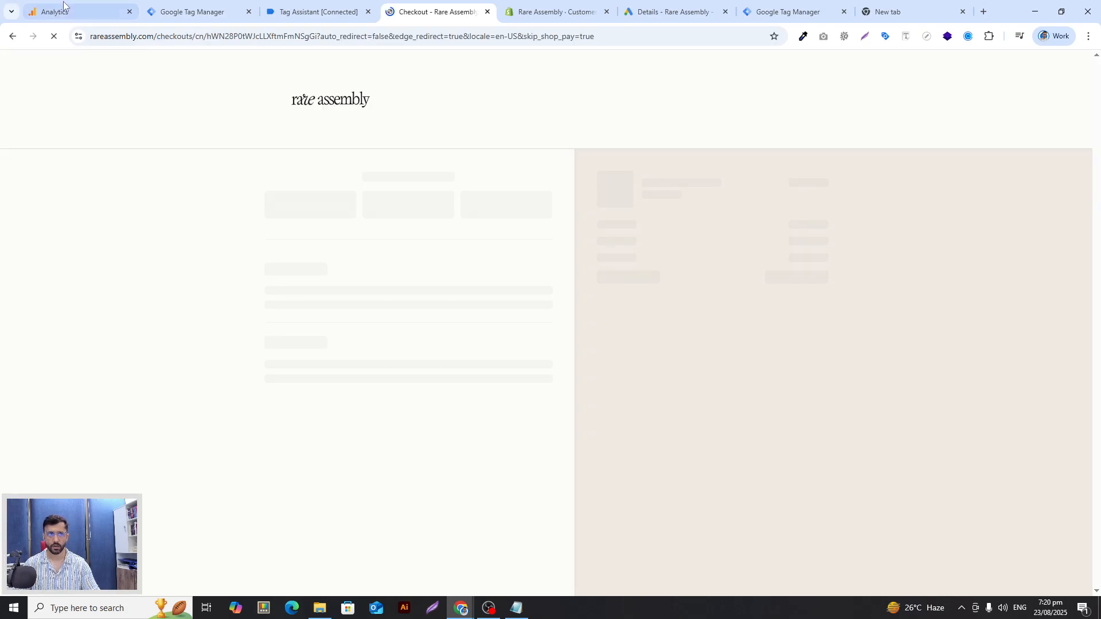
Step: In Analytics, search the properties for "rar" and switch DebugView to the rareassembly.com - GA4 property
left_click(71, 9)
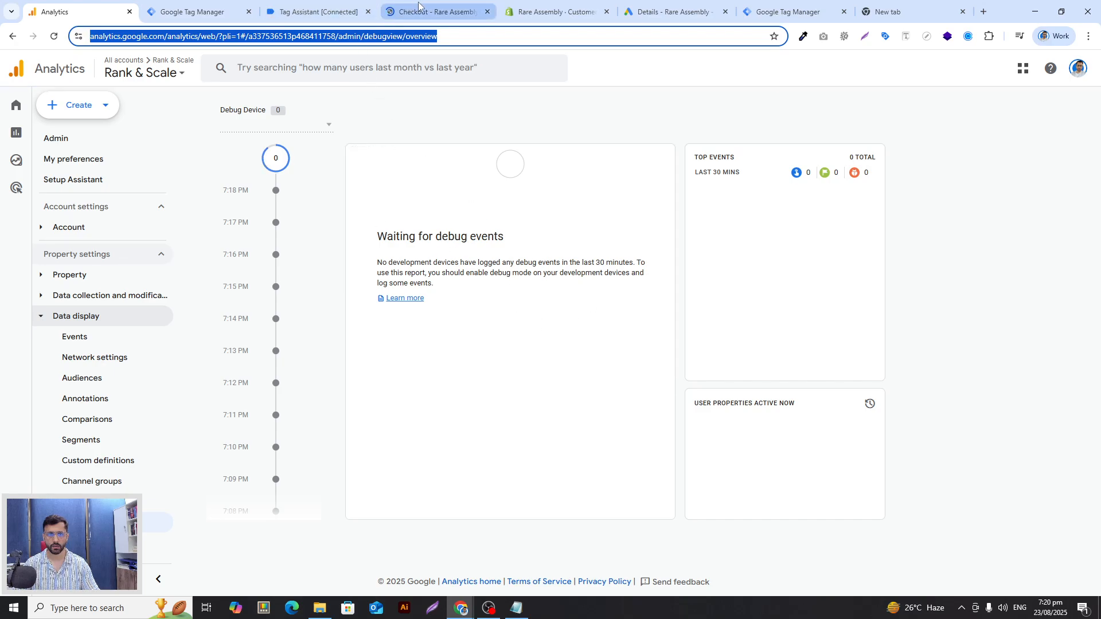
mouse_move(419, 6)
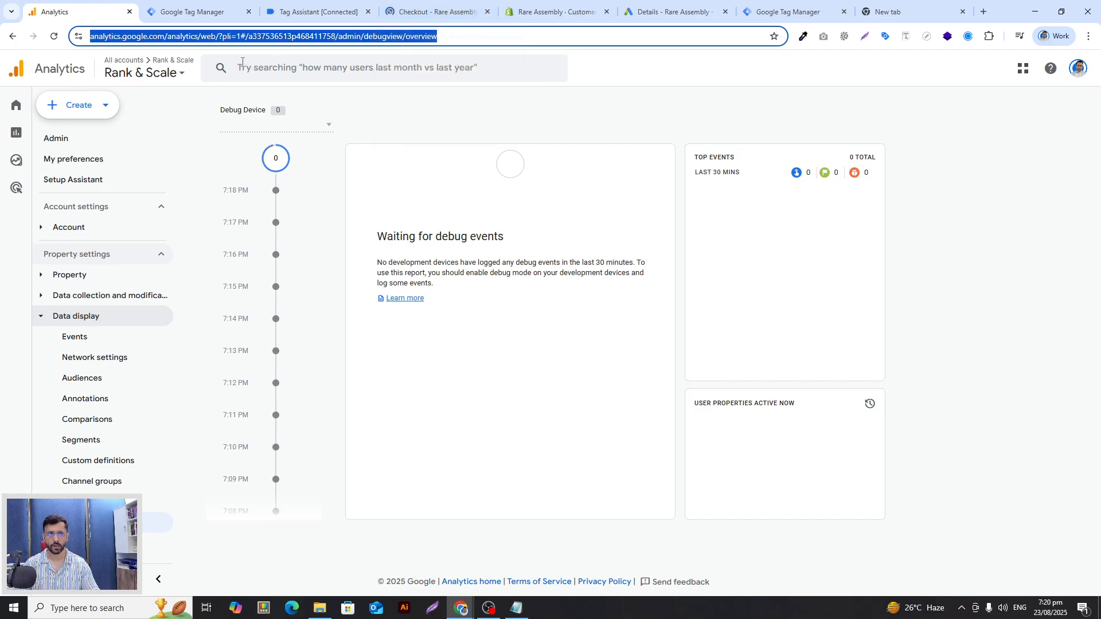
left_click(181, 74)
scroll(112, 302, "down", 2)
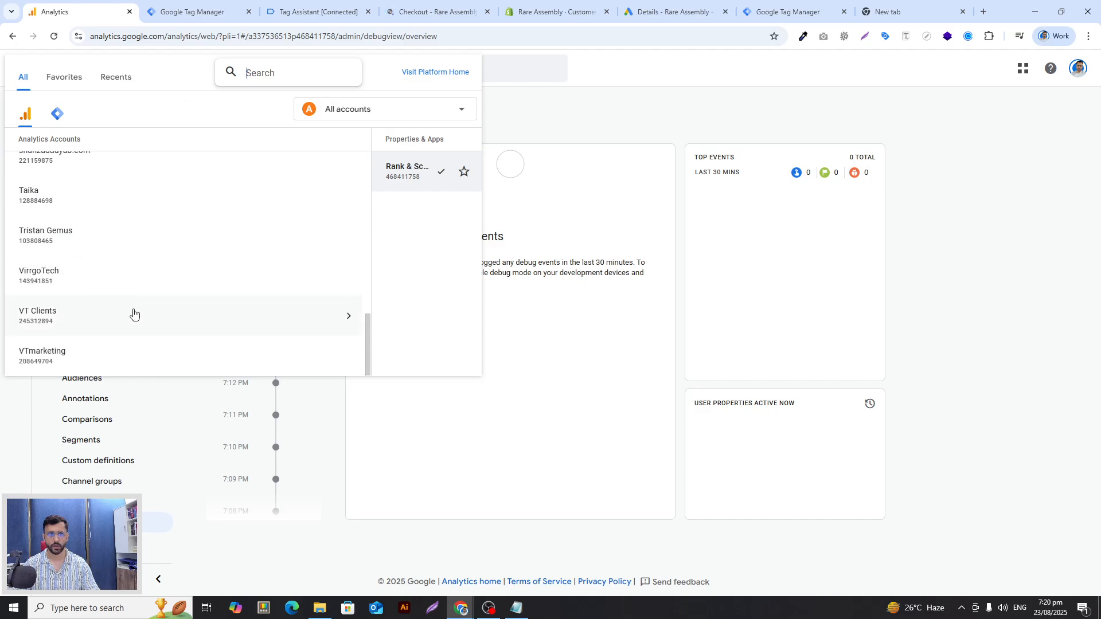
scroll(153, 355, "up", 15)
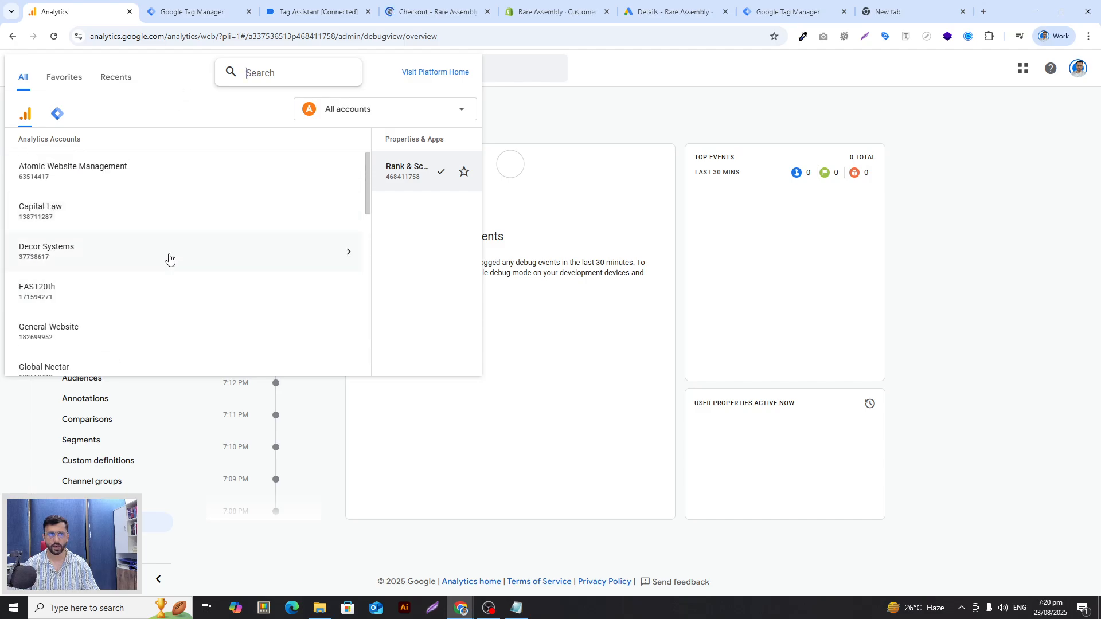
type("rar")
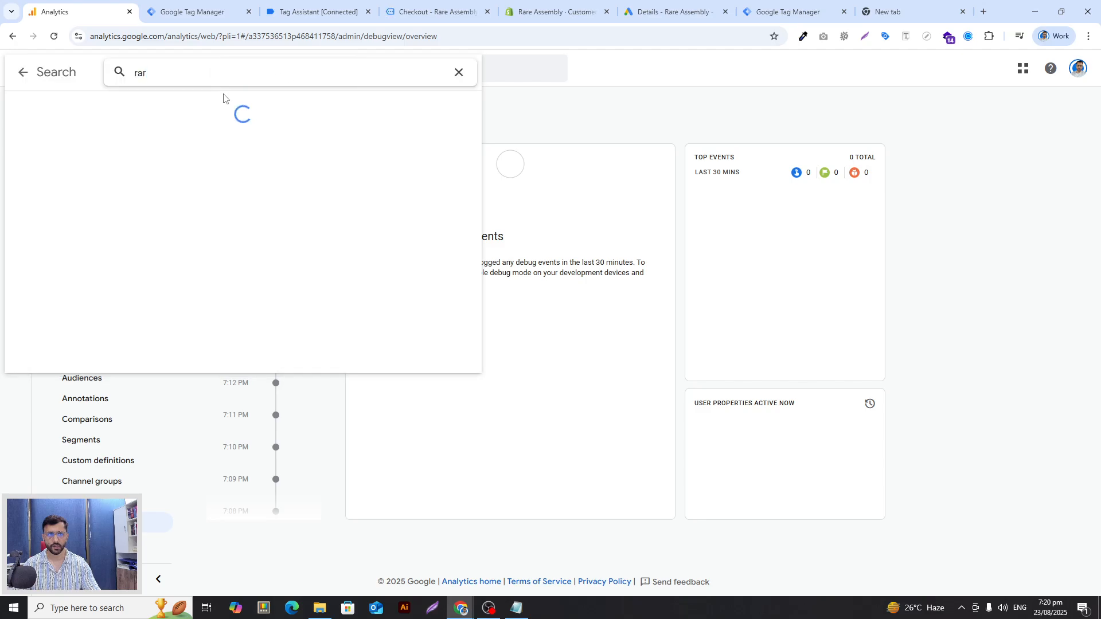
left_click(180, 173)
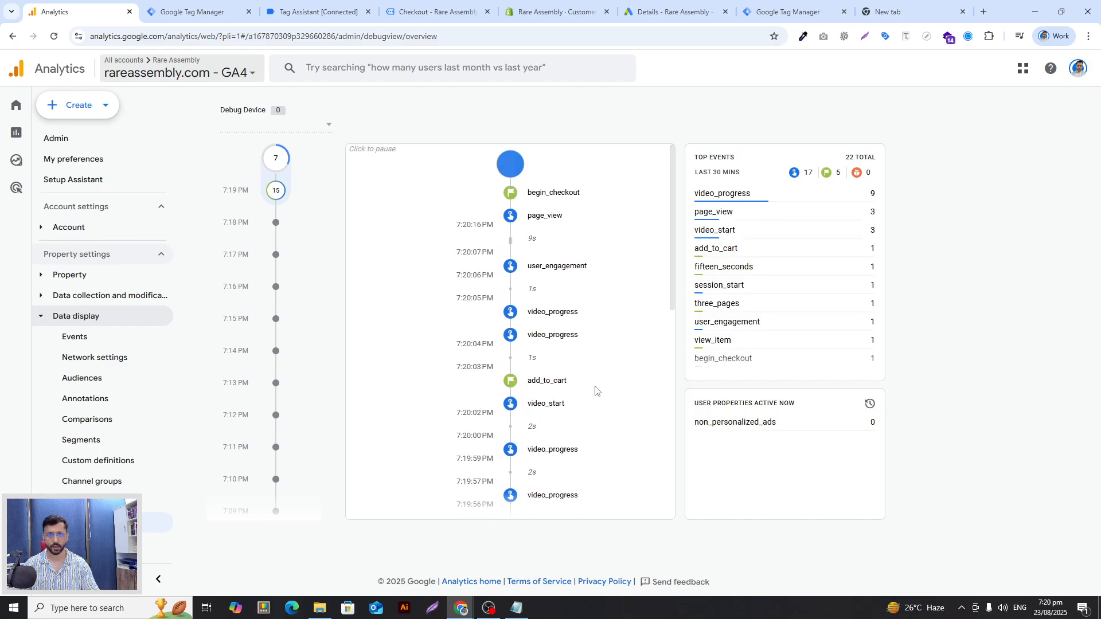
Step: Examine the Tag Assistant summary, the Tag Manager tag list and the purchase event code in Shopify's custom pixel
left_click(328, 9)
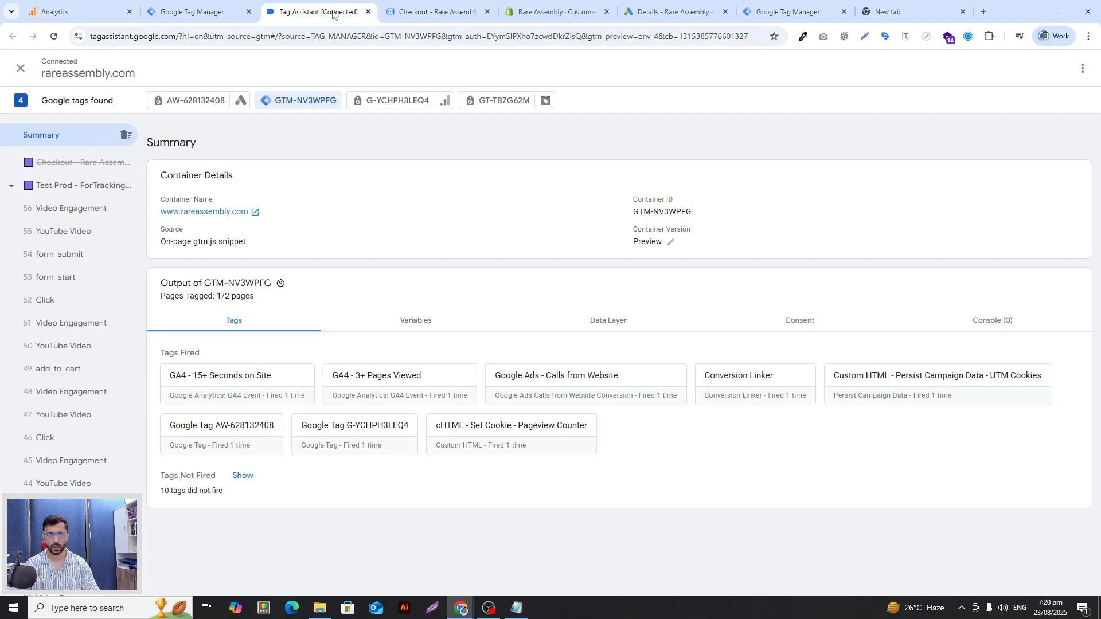
left_click(435, 4)
left_click(201, 3)
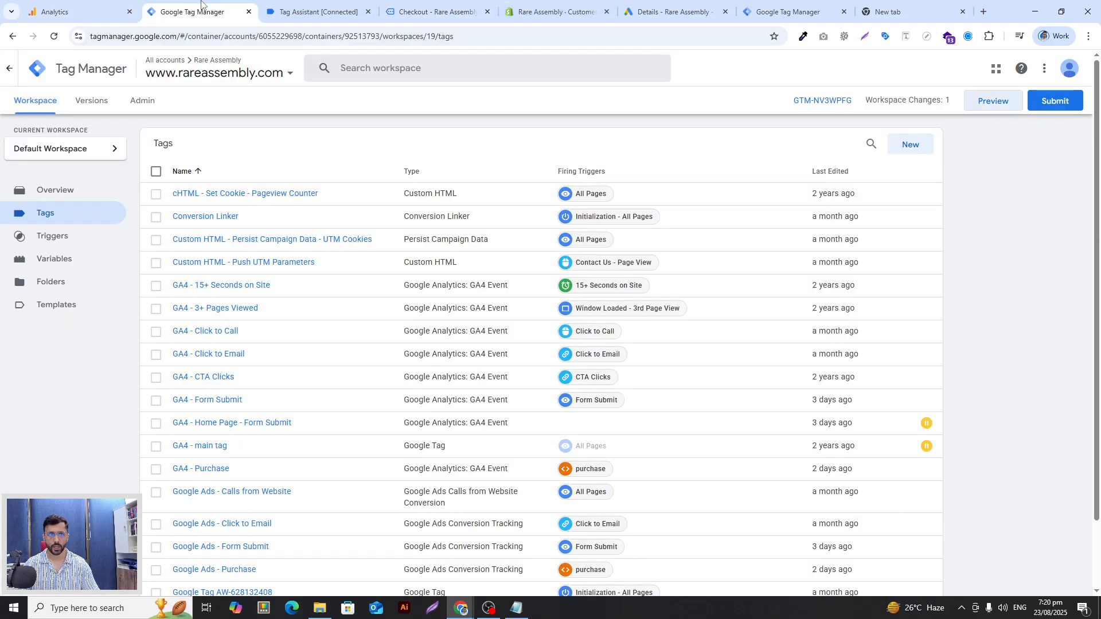
left_click(313, 12)
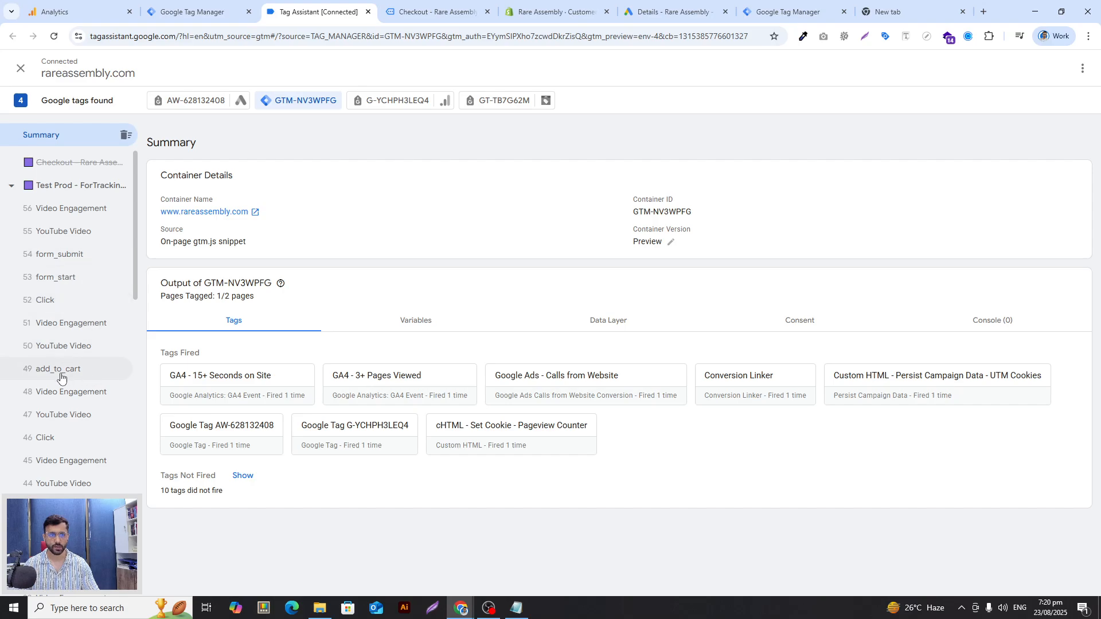
left_click(517, 8)
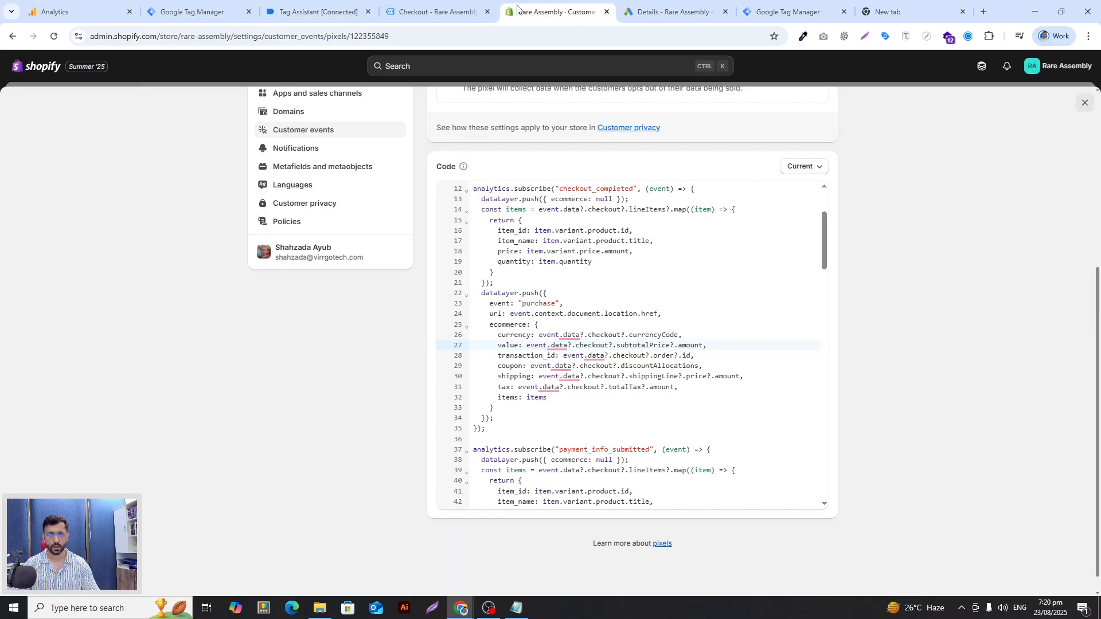
Step: In the Rare Assembly checkout, fill in the contact email and enter Test as the billing first and last name
left_click(465, 4)
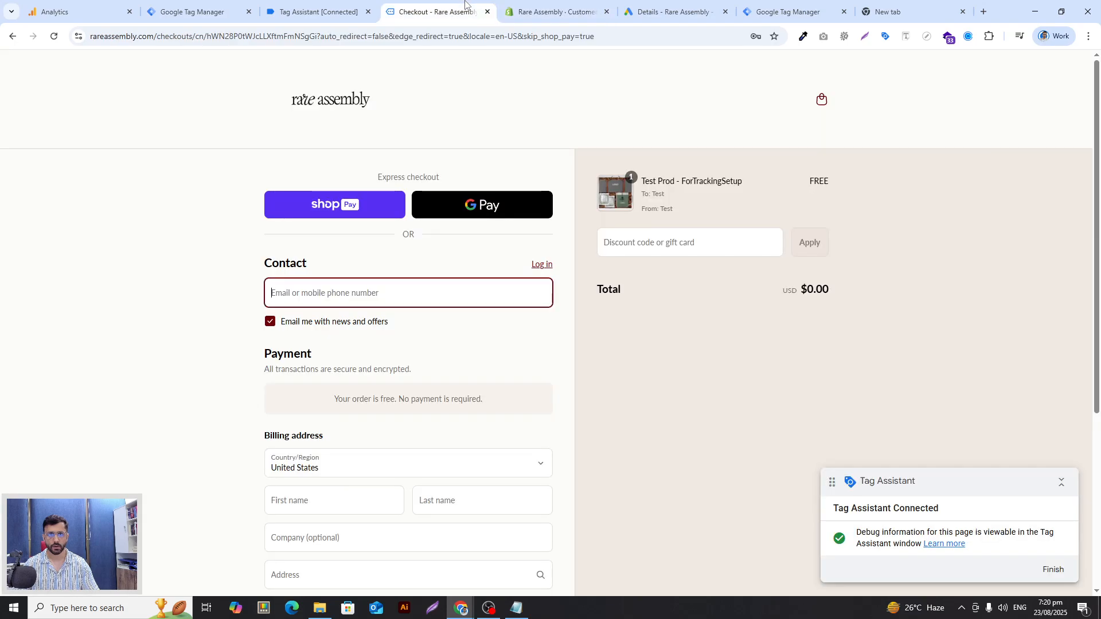
left_click(322, 292)
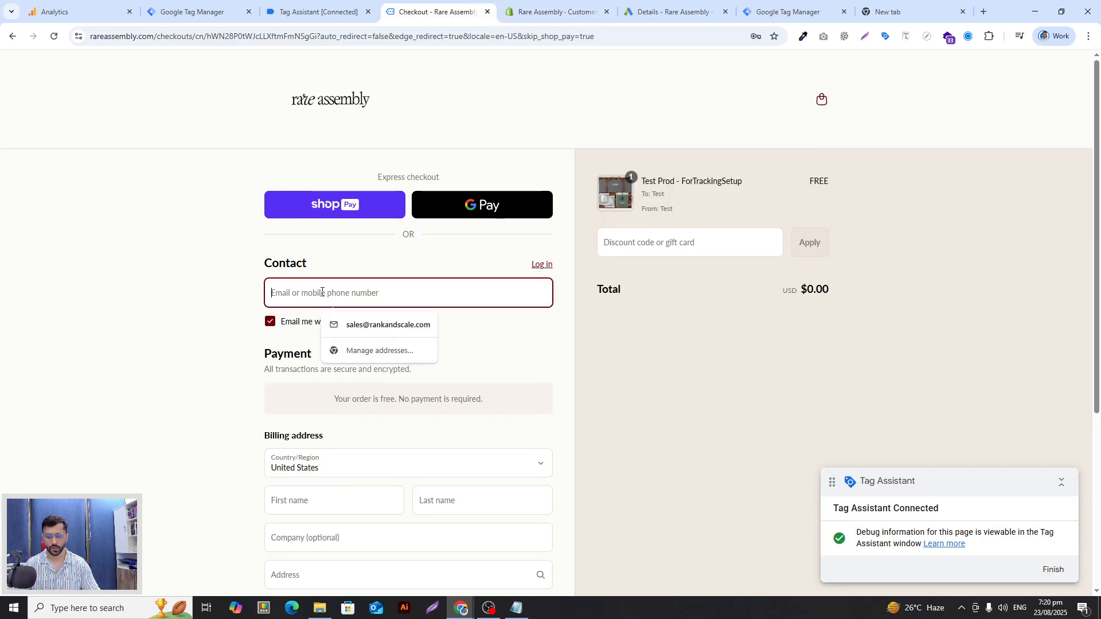
type("test@t")
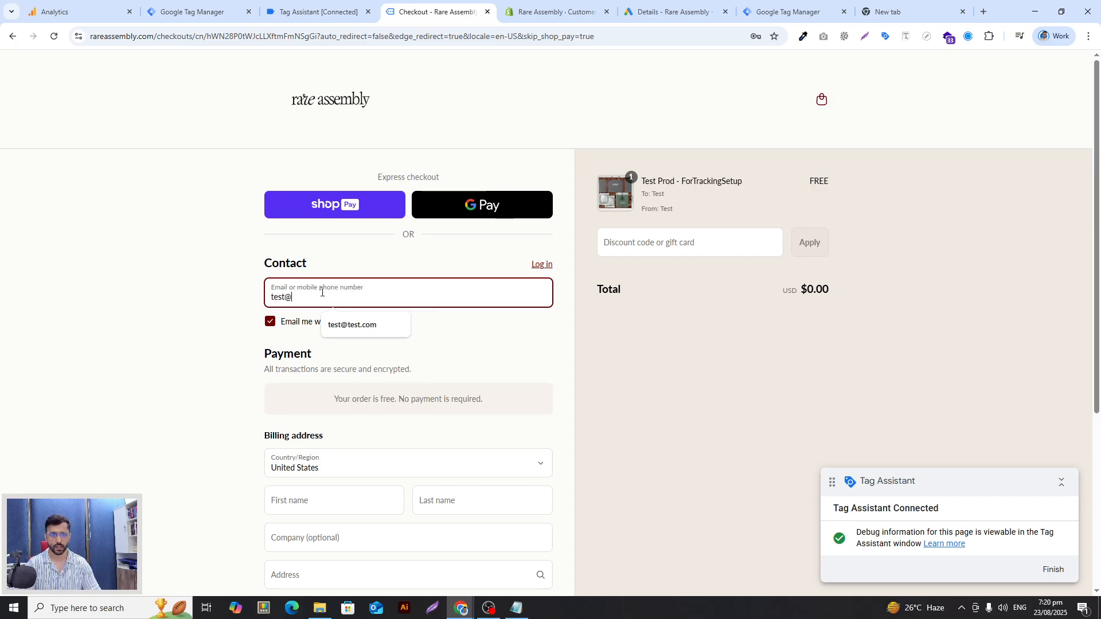
key("Down")
key("Return")
scroll(216, 393, "down", 3)
left_click(289, 337)
type("Test")
left_click(425, 327)
type("Tes")
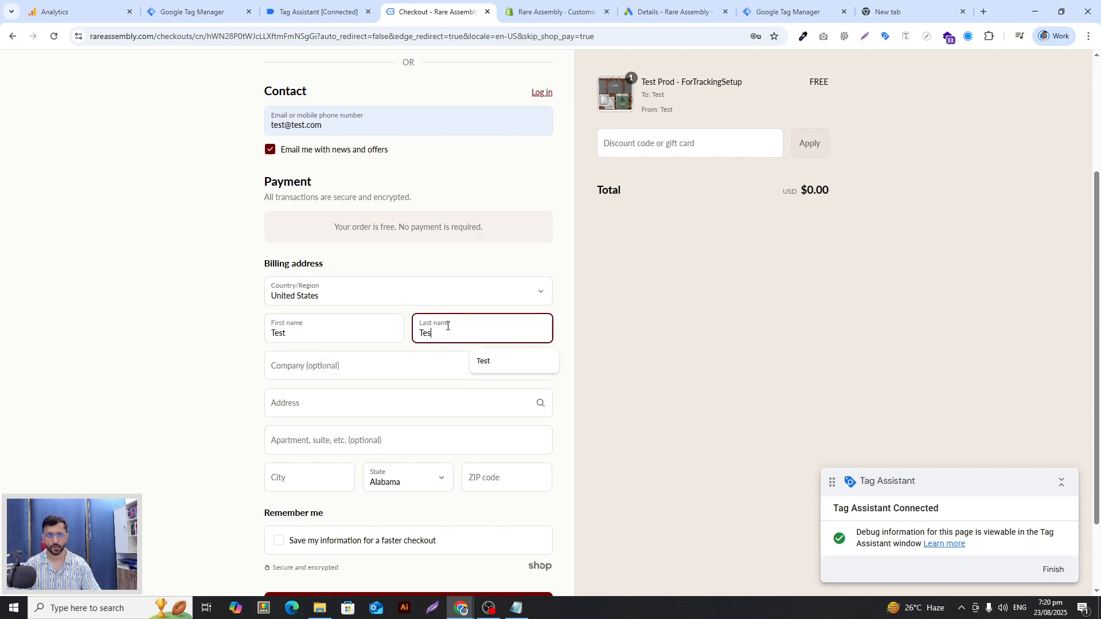
Step: Fill in the checkout billing address with a saved United States address in Wyoming
left_click(189, 407)
scroll(220, 406, "down", 2)
left_click(467, 381)
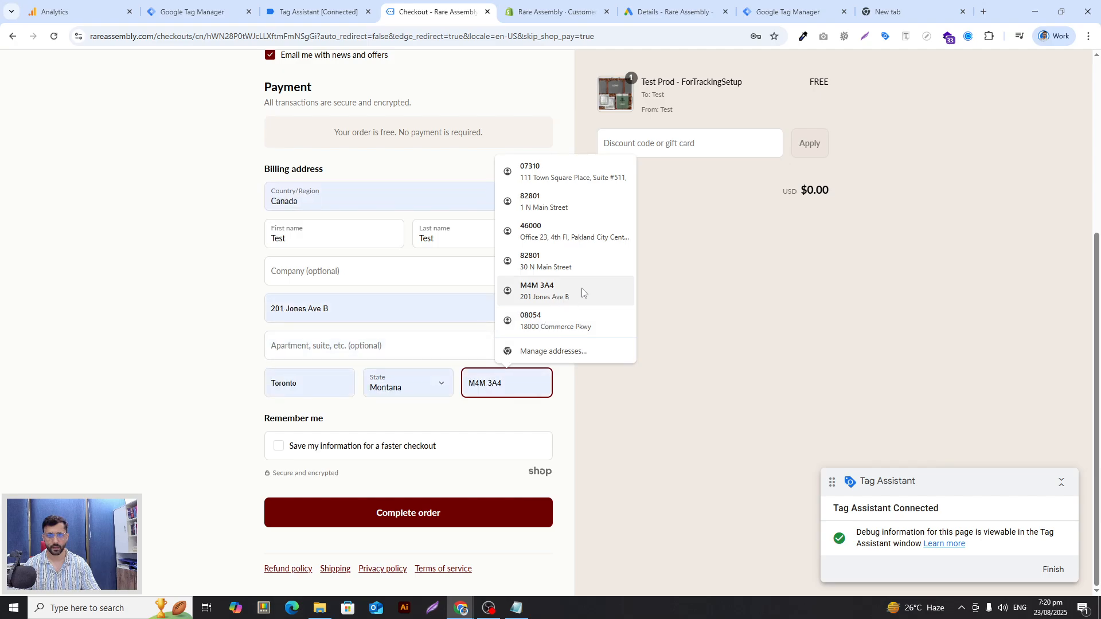
left_click(588, 264)
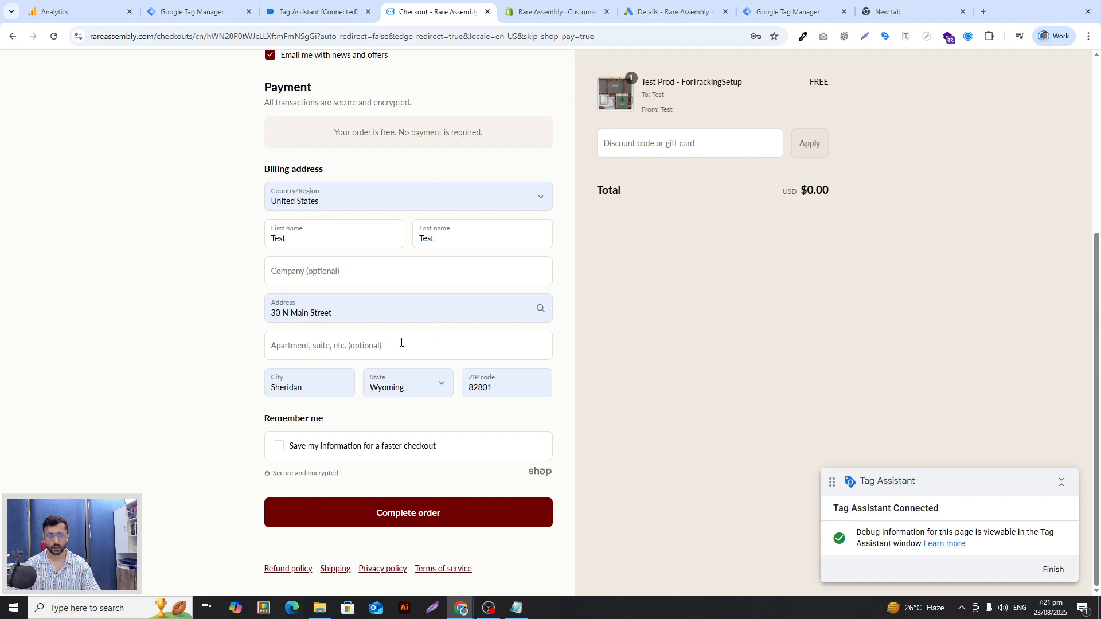
Step: Review the checkout details and complete the free test order
scroll(449, 453, "up", 5)
scroll(453, 419, "down", 5)
left_click(437, 519)
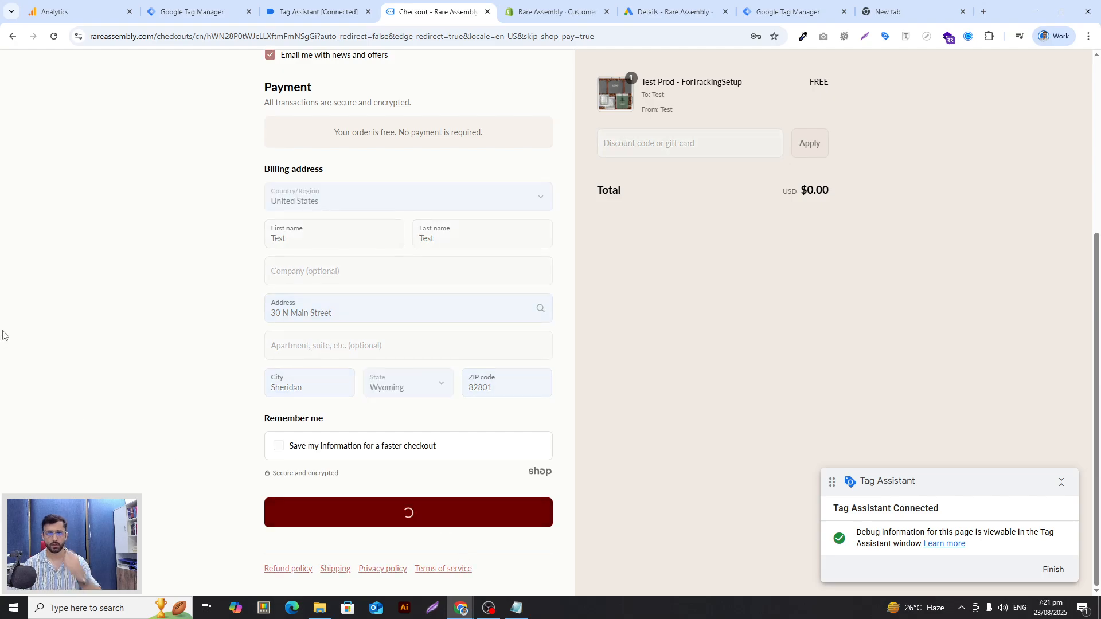
scroll(678, 326, "up", 5)
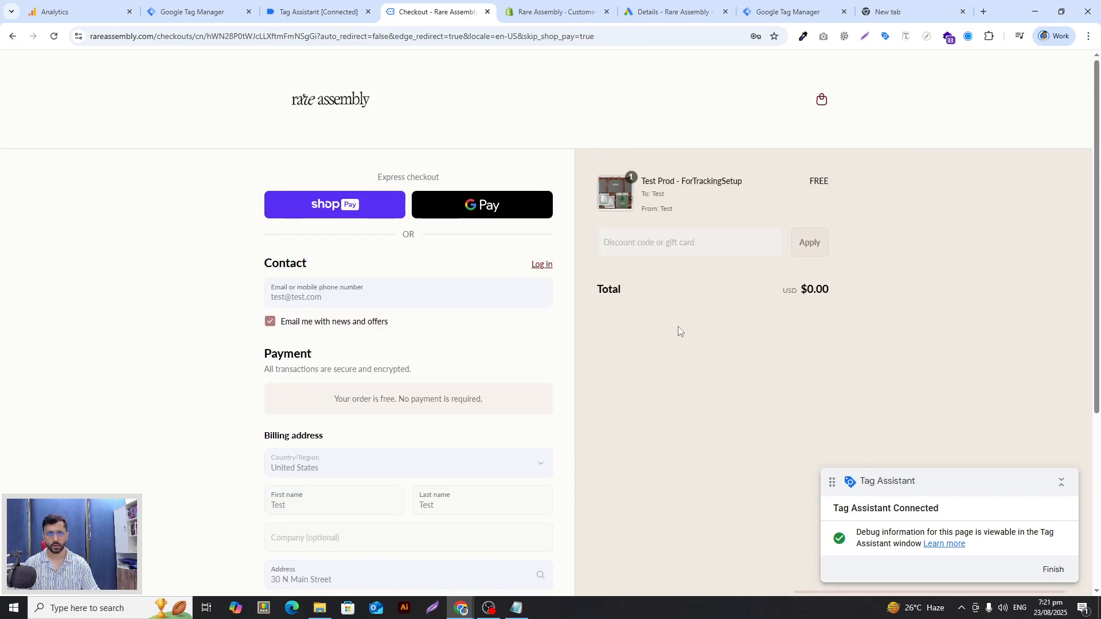
scroll(604, 364, "down", 4)
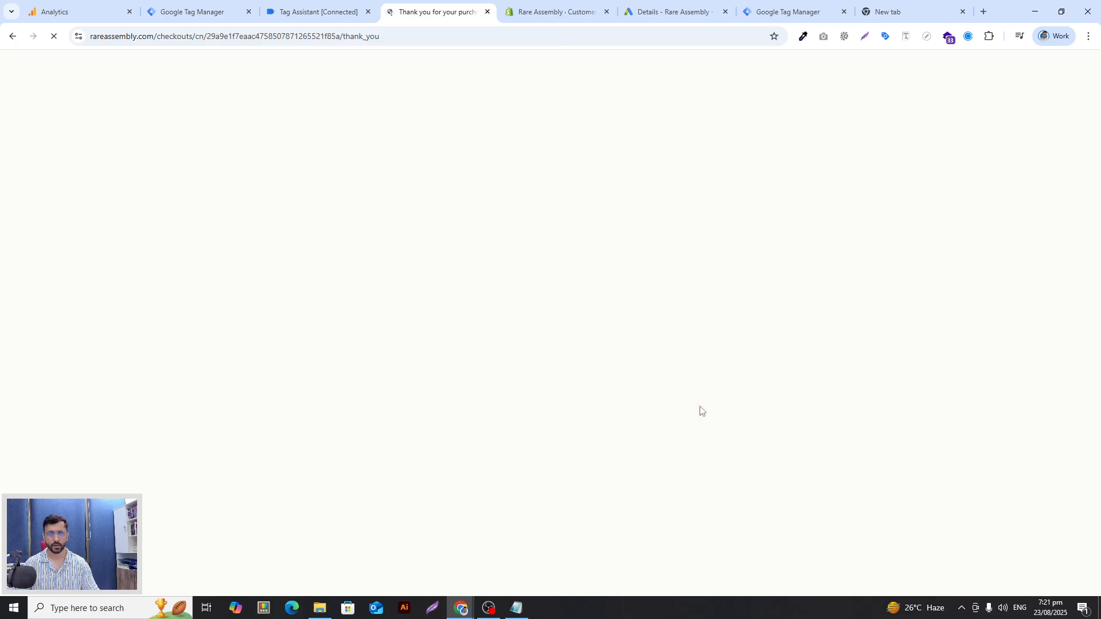
Step: Compare the order's thank-you page with the Tag Assistant summary to check how the checkout pages are tracked
left_click(415, 39)
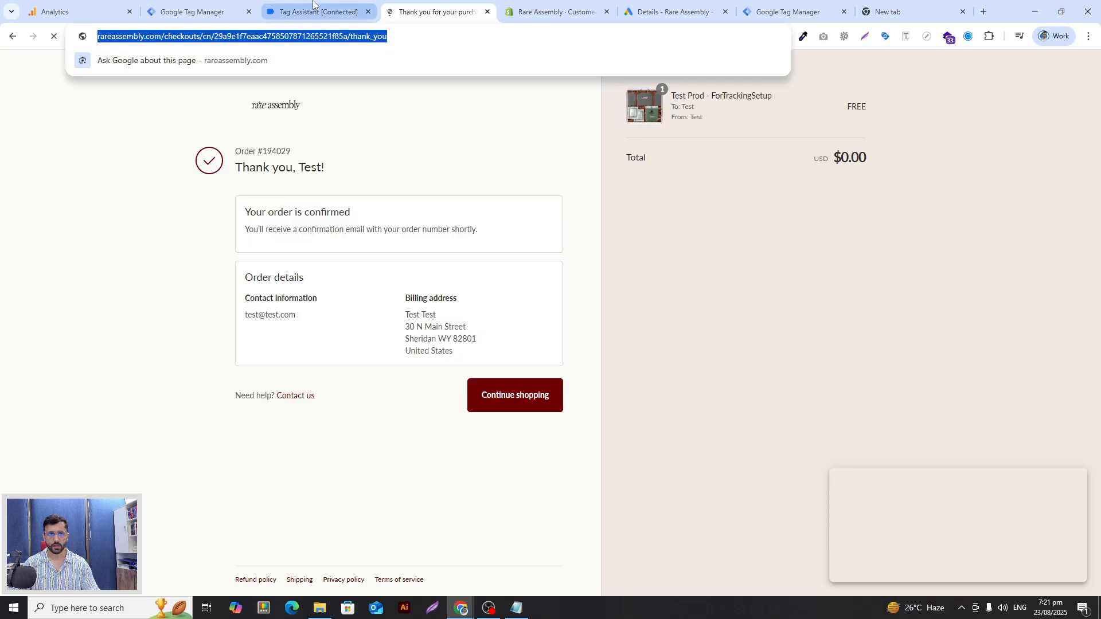
left_click(314, 5)
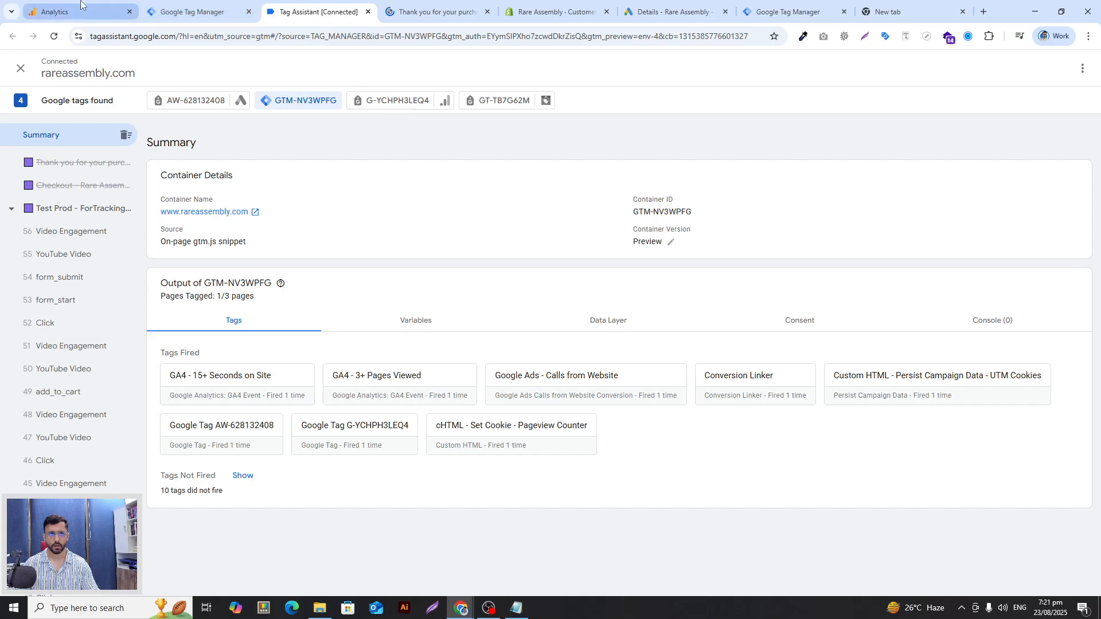
left_click(58, 11)
left_click(351, 4)
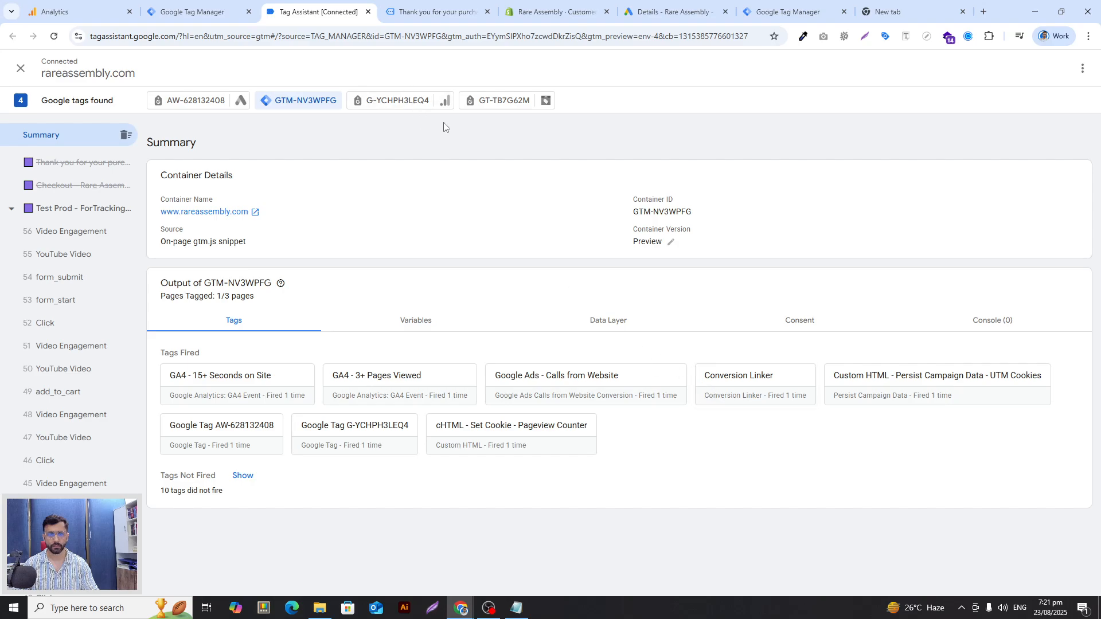
left_click(434, 4)
left_click(321, 11)
left_click(436, 11)
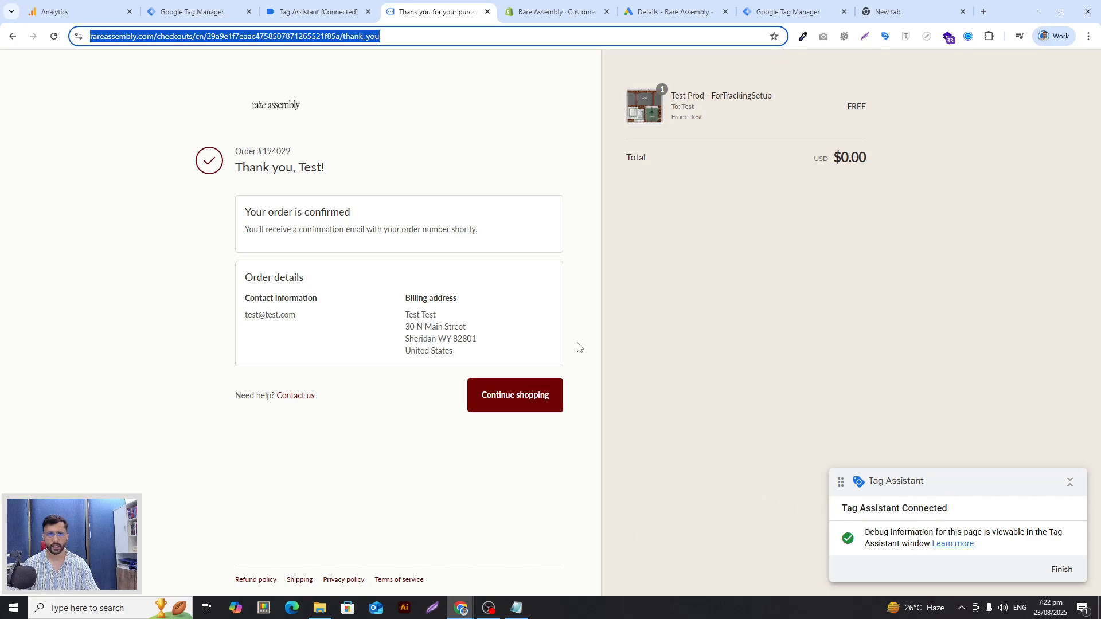
left_click(318, 11)
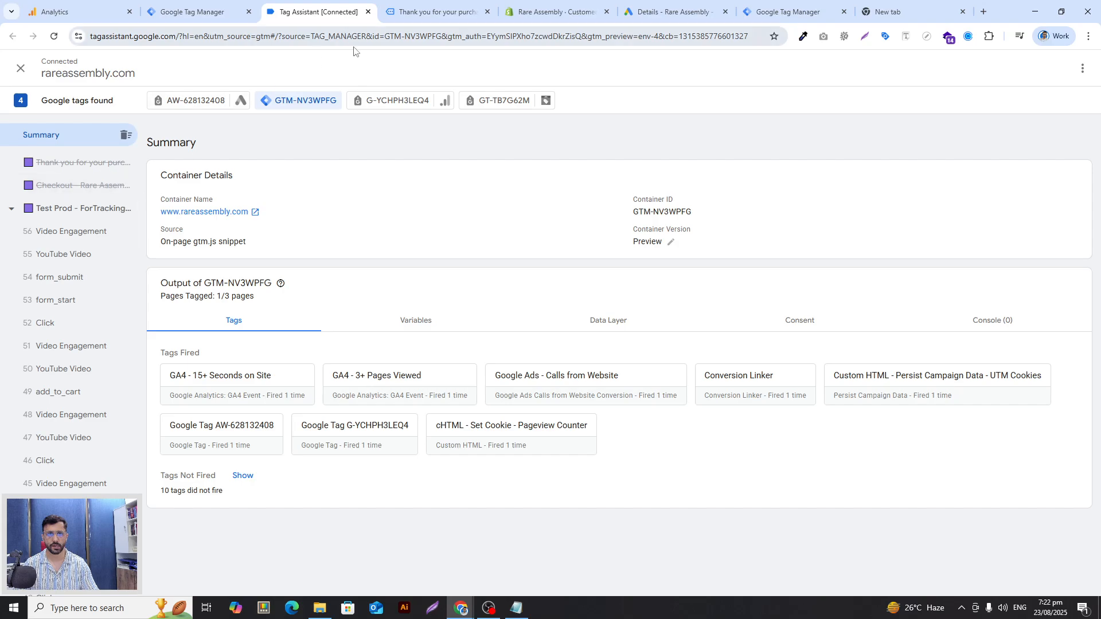
left_click(448, 11)
left_click(318, 11)
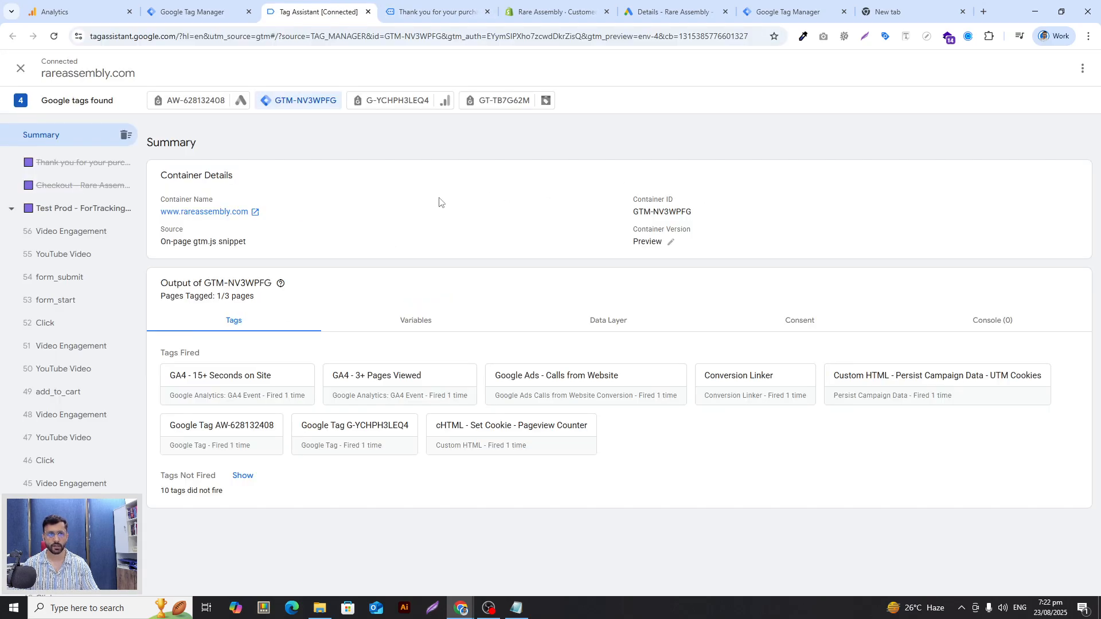
Step: In GA4 DebugView, open the key purchase event's parameters and inspect its value parameter
key("ctrl+1")
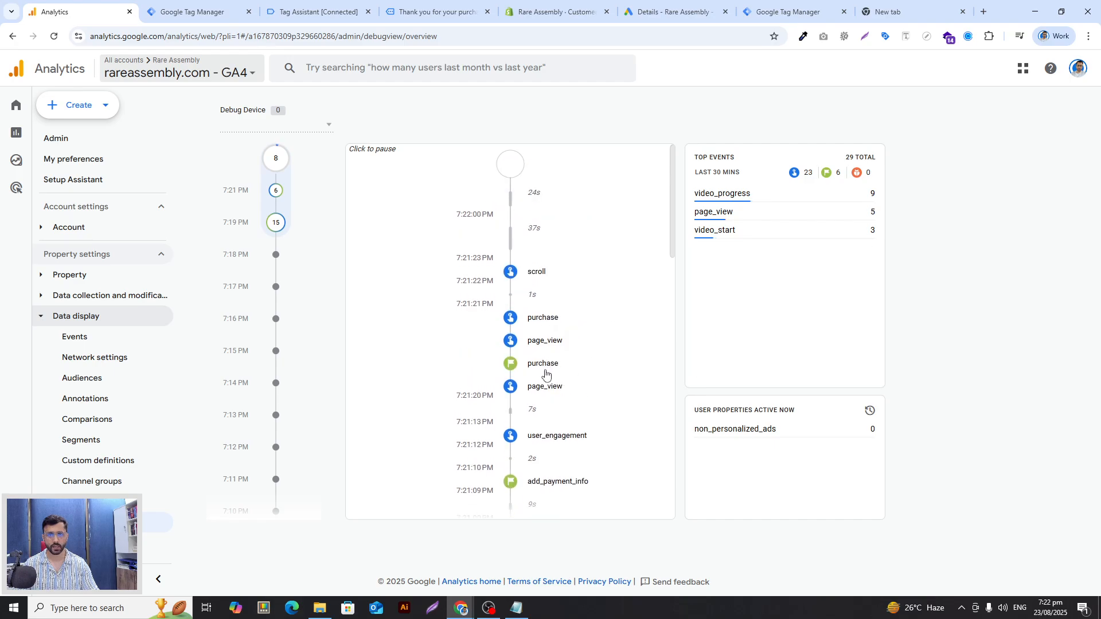
left_click(538, 367)
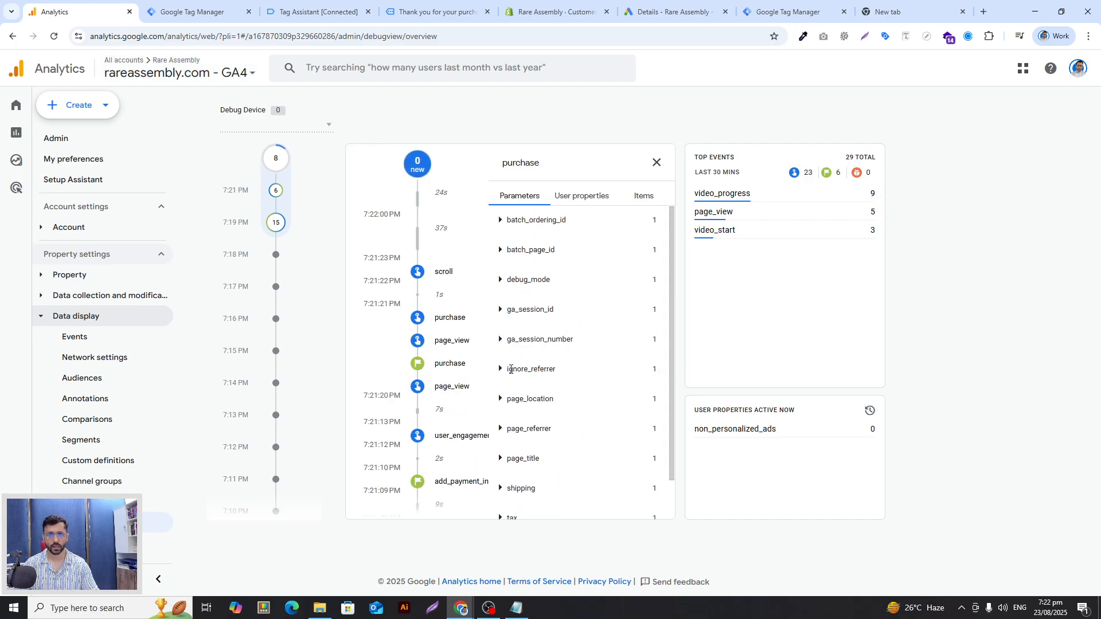
scroll(509, 373, "down", 1)
left_click(516, 503)
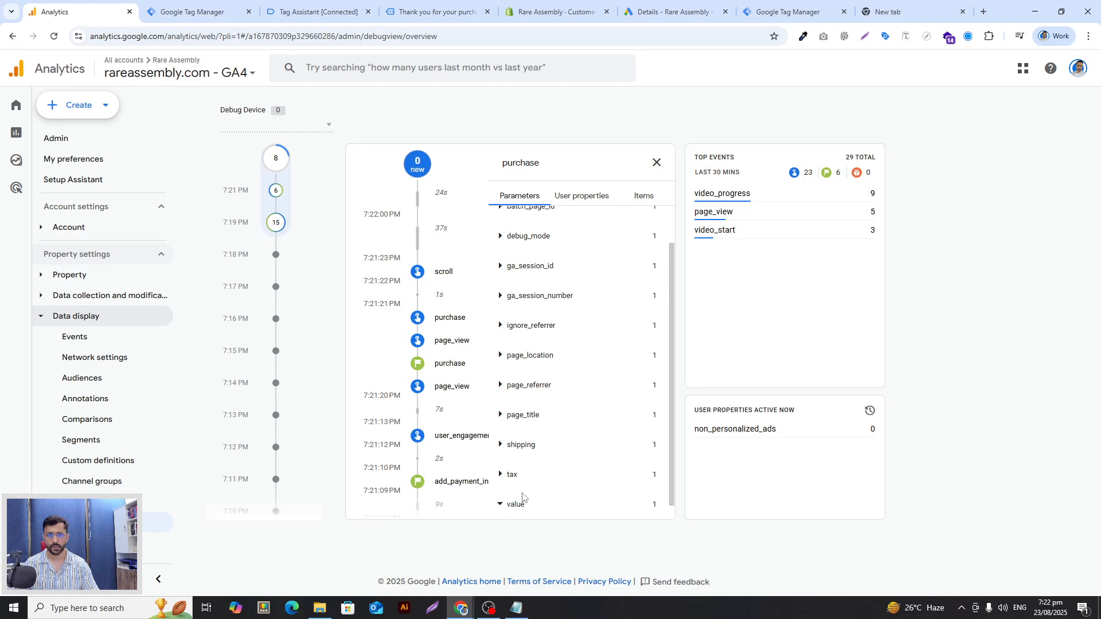
scroll(548, 450, "down", 1)
left_click_drag(520, 515, 505, 516)
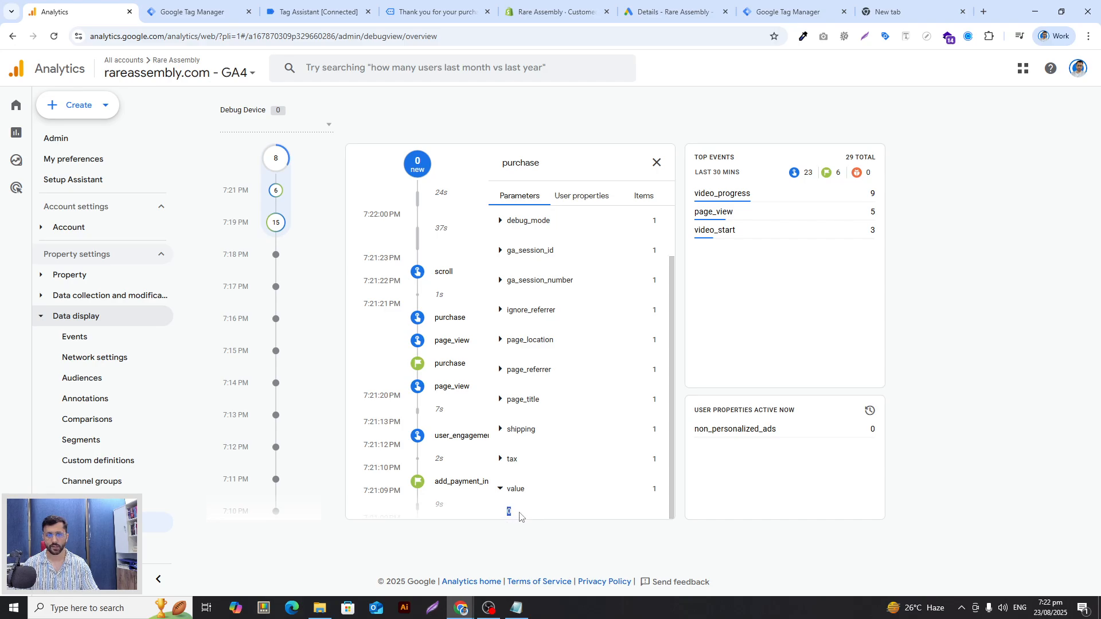
Step: Examine the full parameter list of the purchase event in DebugView and recheck the value entry
scroll(547, 445, "up", 1)
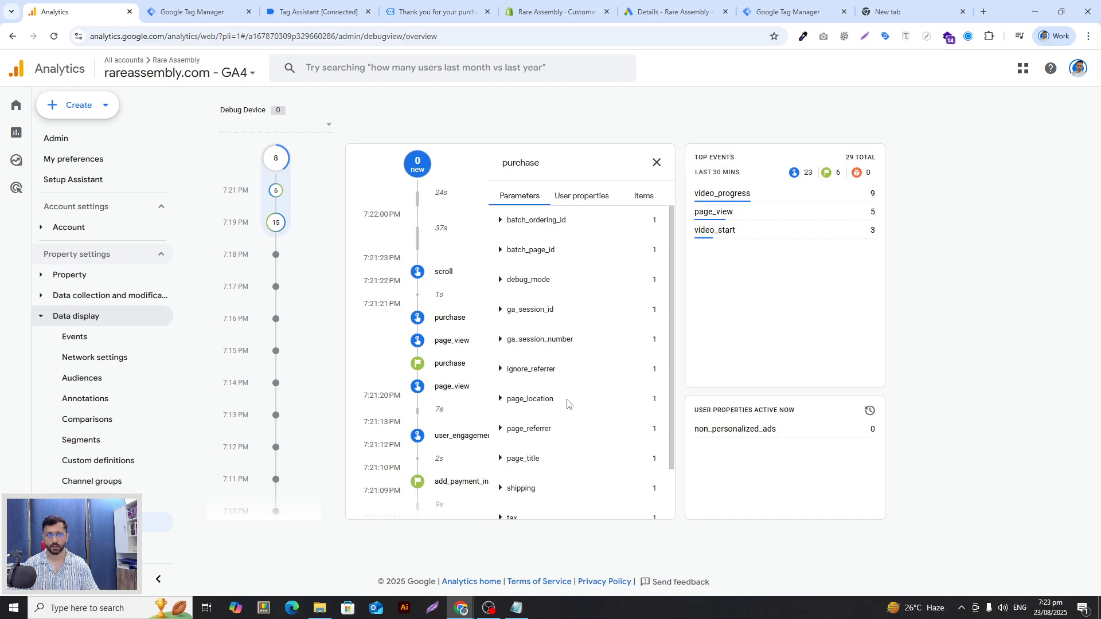
scroll(575, 366, "down", 1)
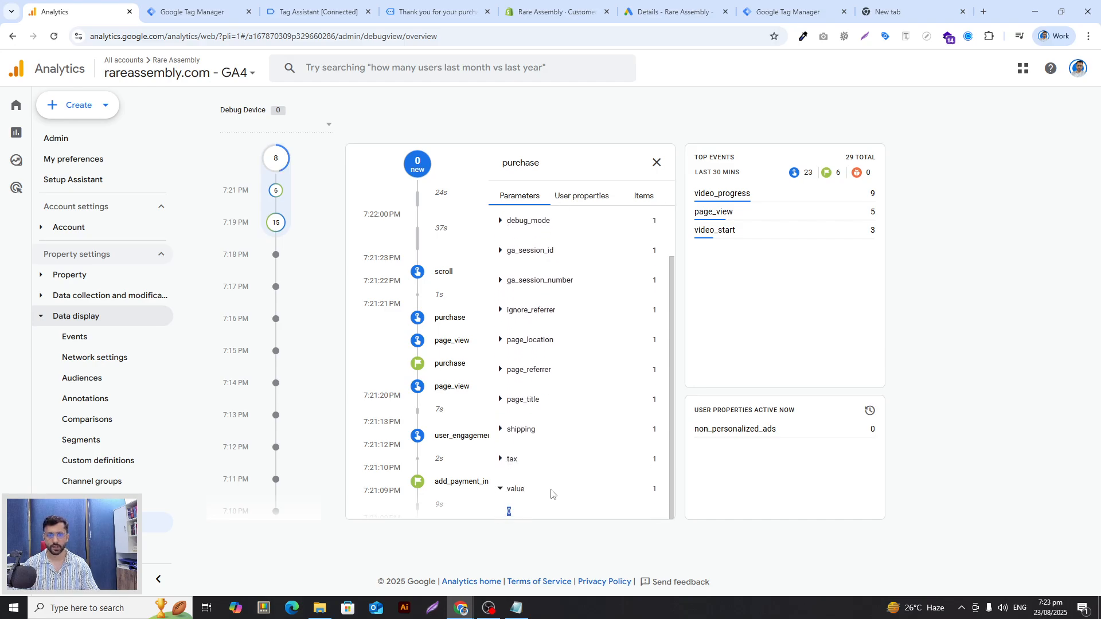
double_click(509, 513)
scroll(571, 377, "up", 1)
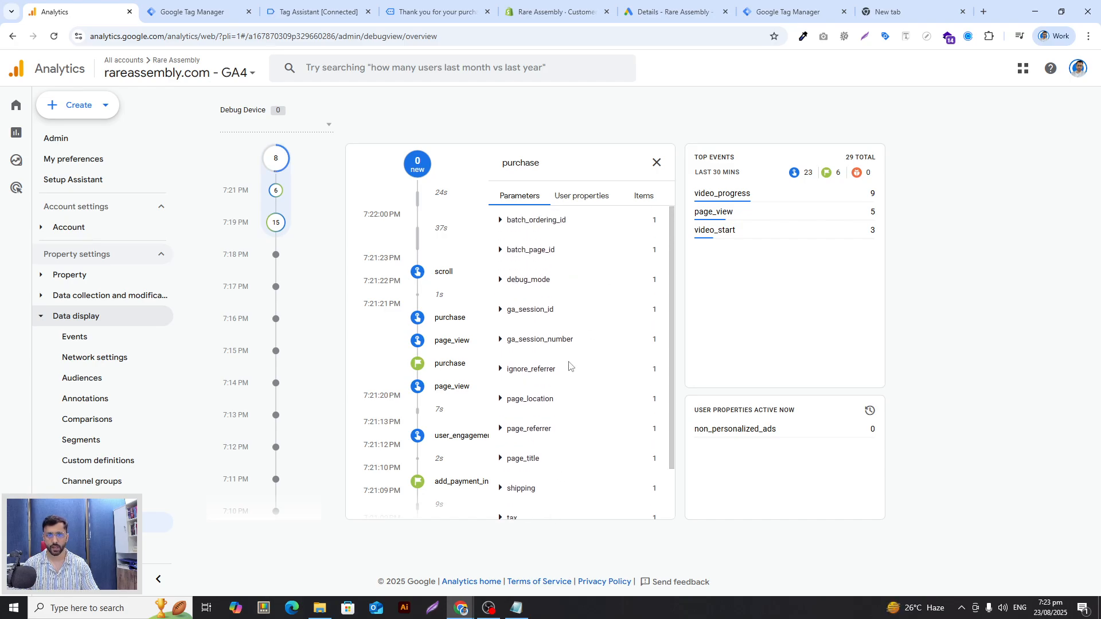
scroll(569, 366, "down", 1)
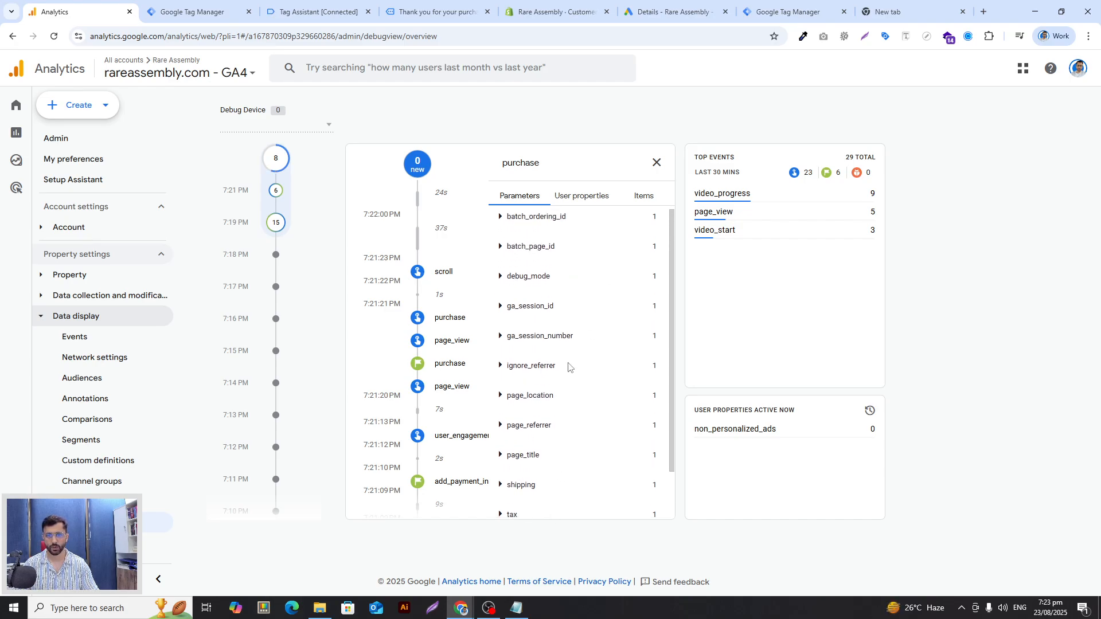
left_click(512, 501)
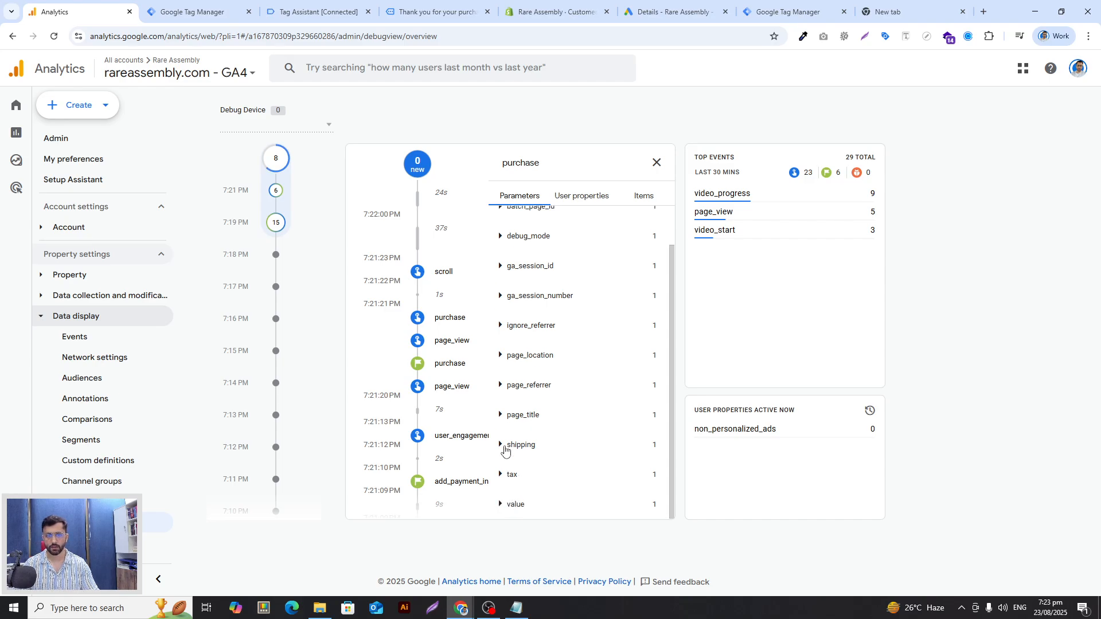
scroll(507, 421, "up", 1)
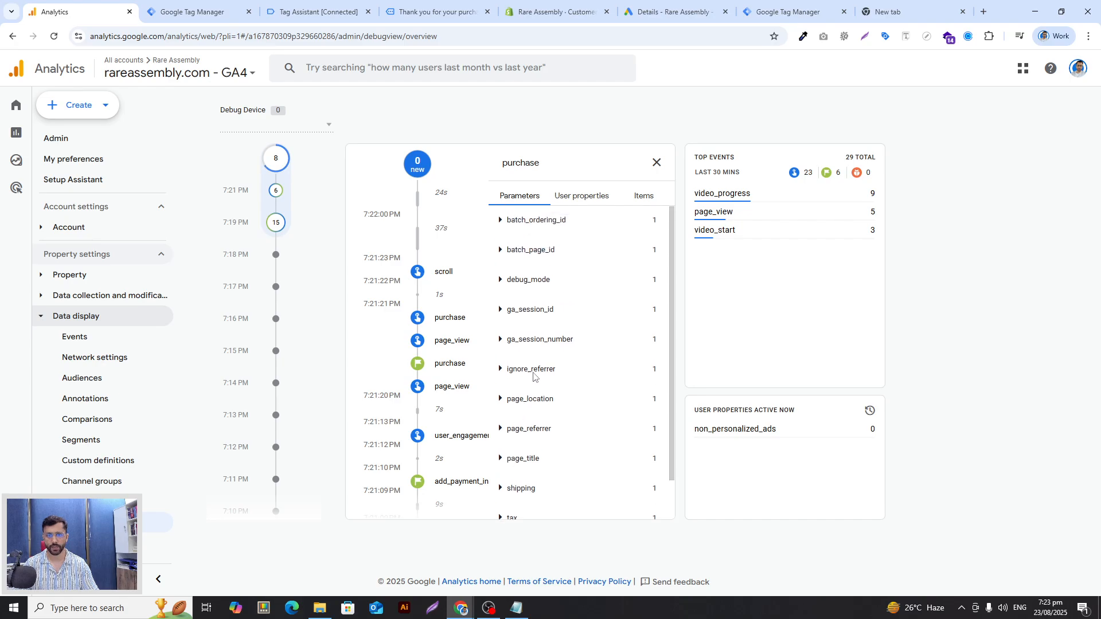
scroll(573, 445, "down", 1)
scroll(573, 445, "up", 1)
scroll(574, 444, "down", 1)
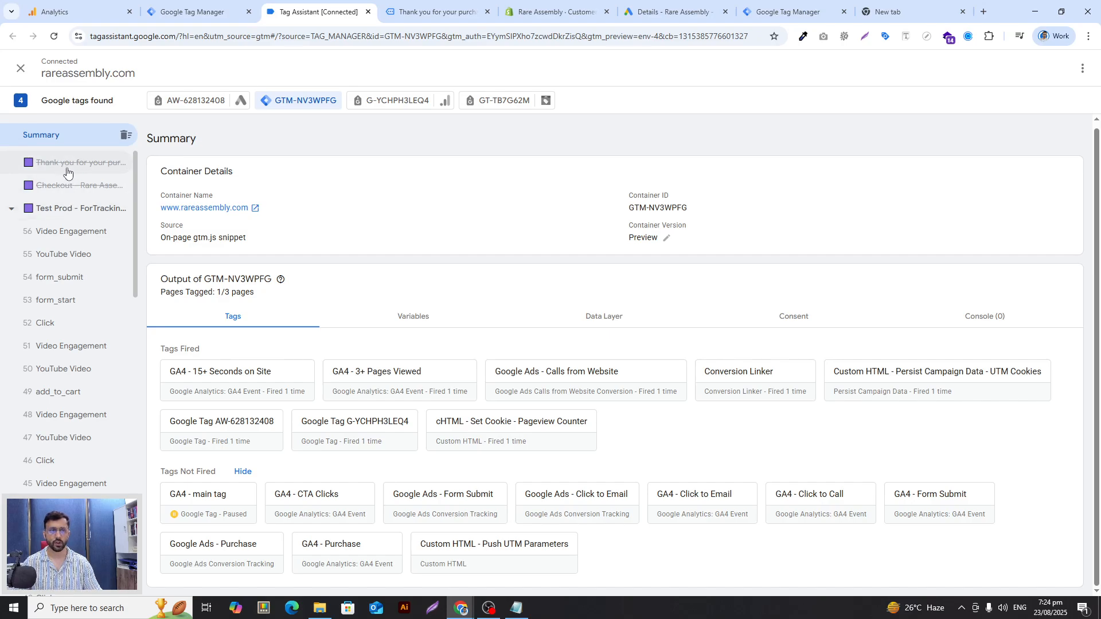
Step: Revisit the purchase event in DebugView and review the checkout_completed code and privacy settings of Shopify's custom pixel
left_click(75, 11)
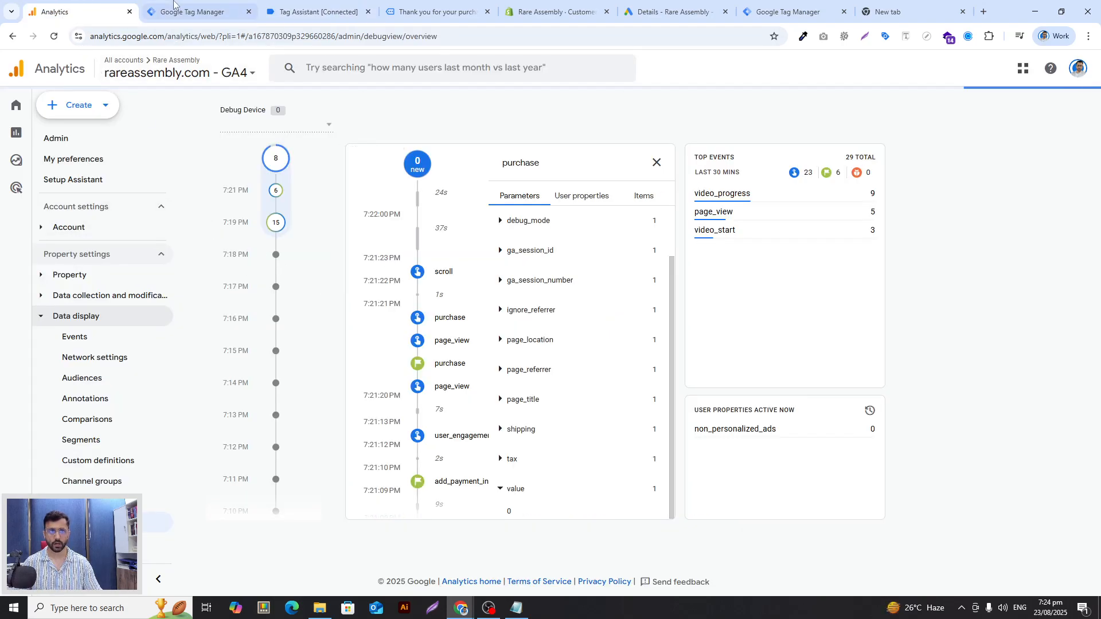
mouse_move(193, 3)
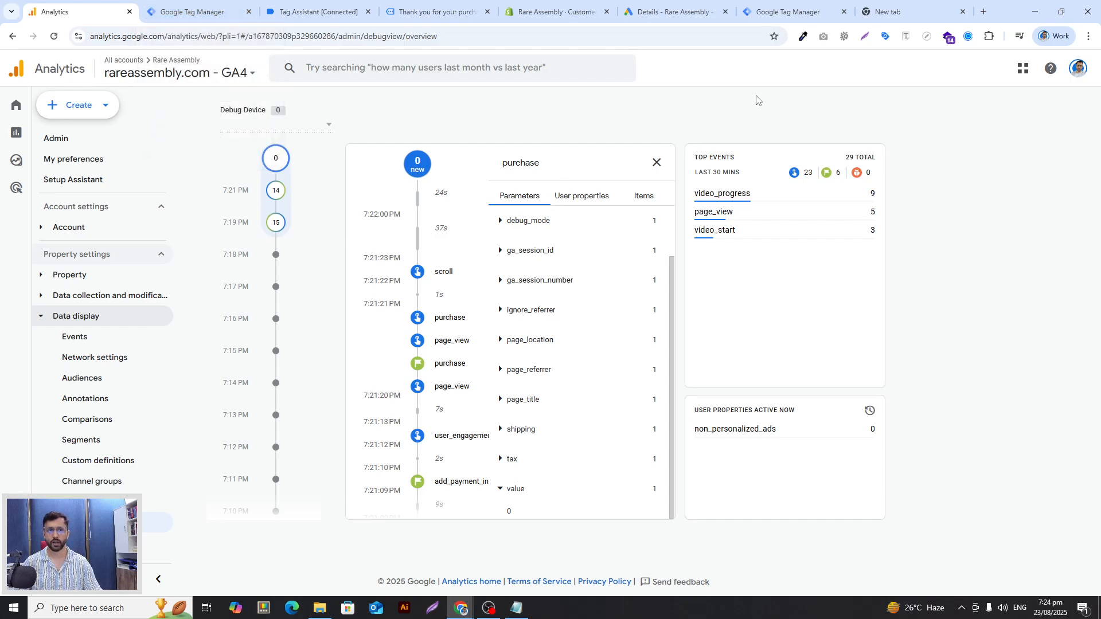
left_click(688, 4)
left_click(592, 5)
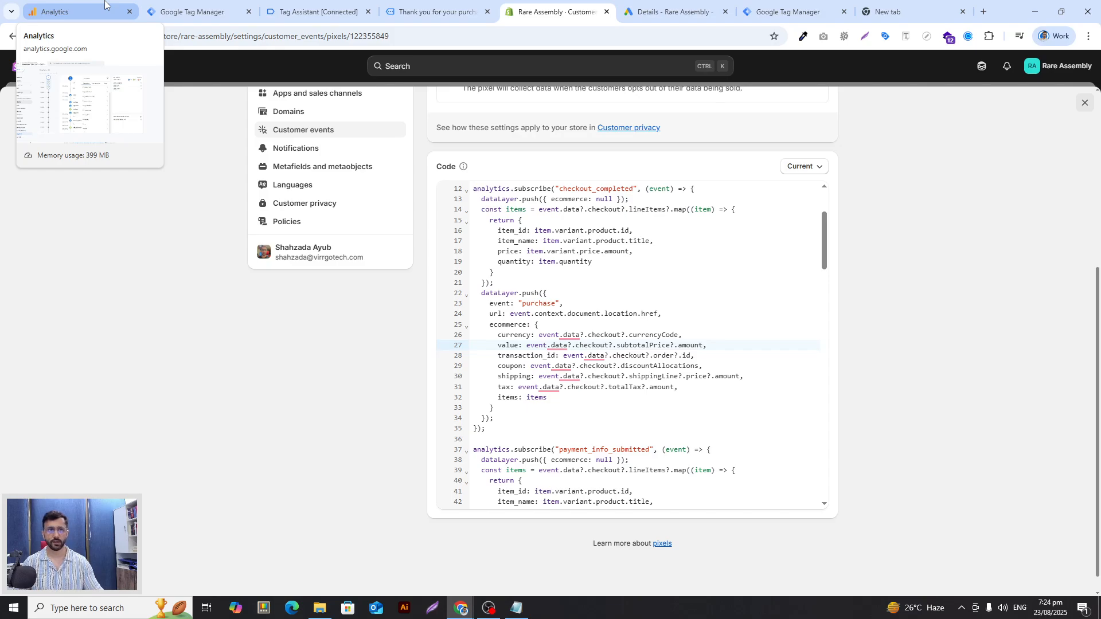
left_click(686, 271)
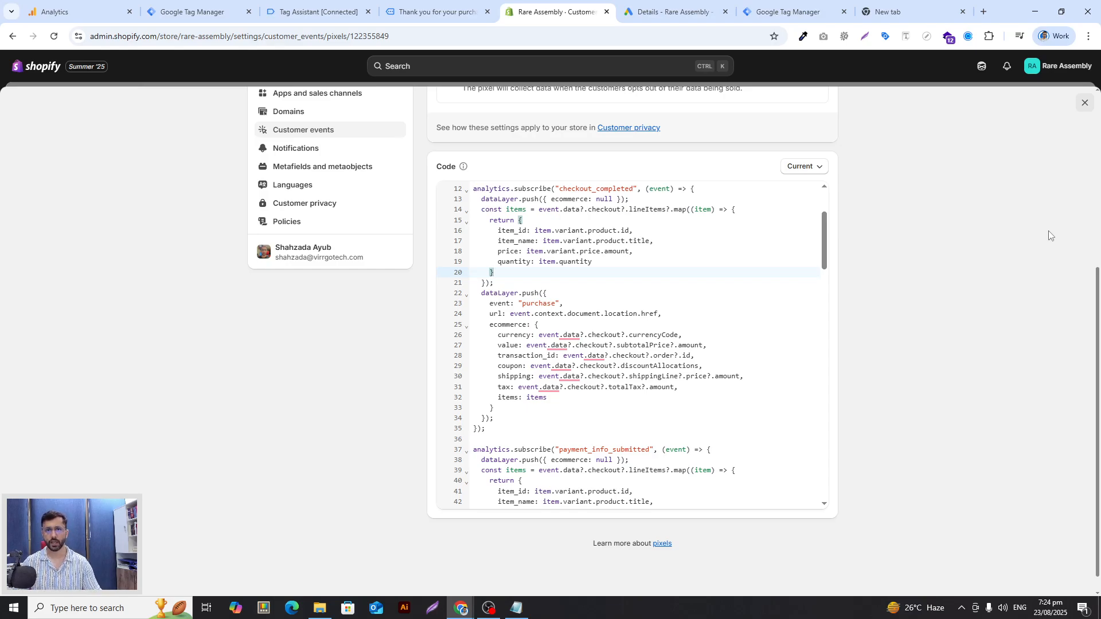
scroll(1050, 235, "up", 3)
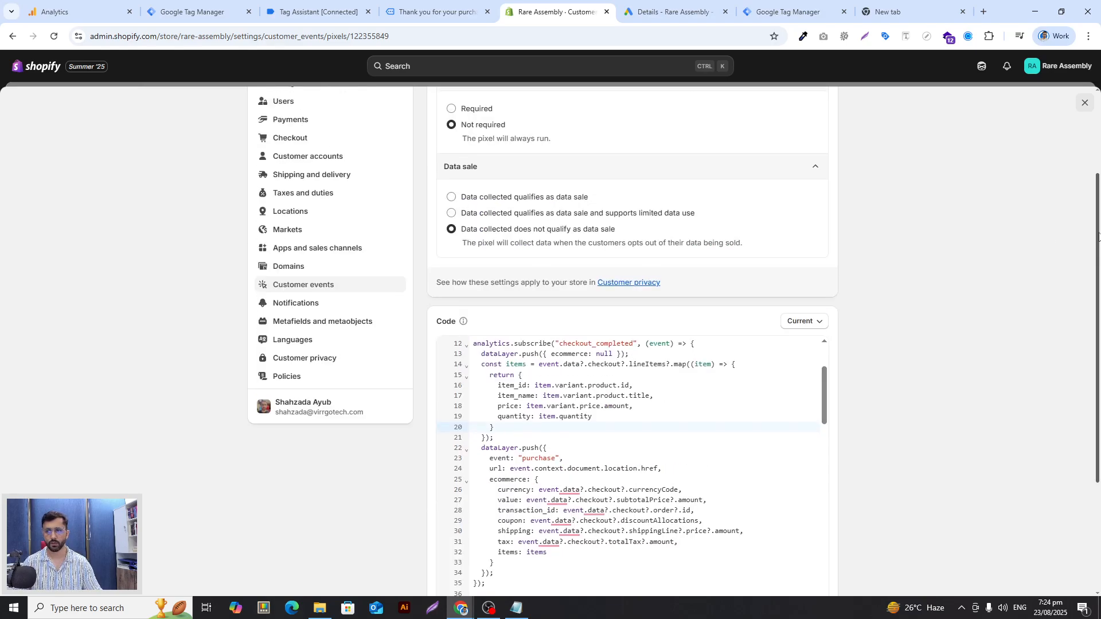
scroll(975, 231, "down", 2)
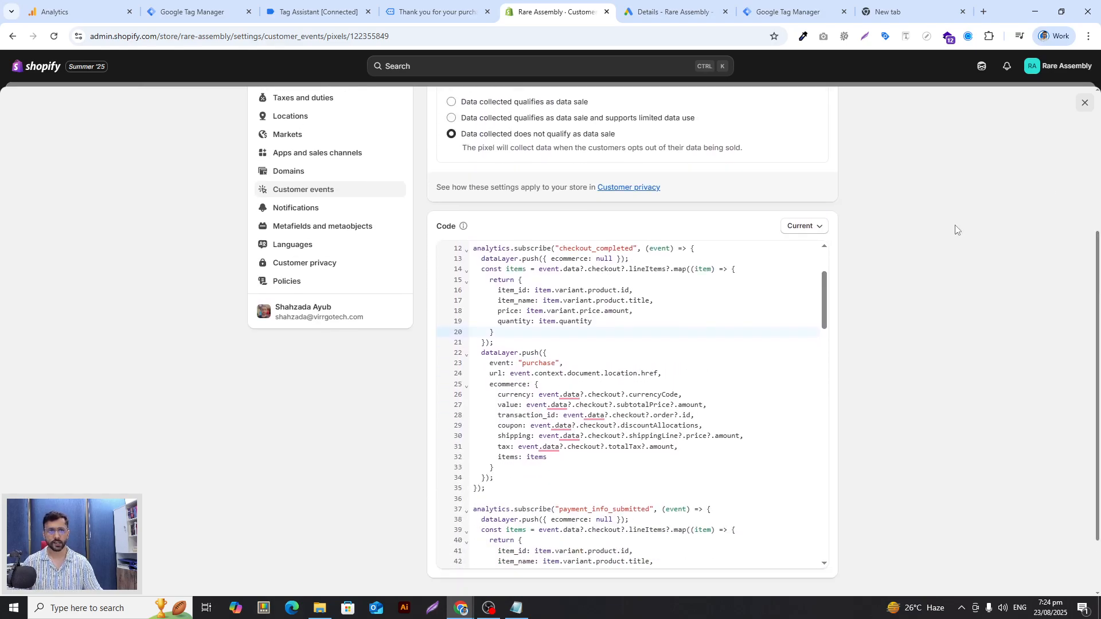